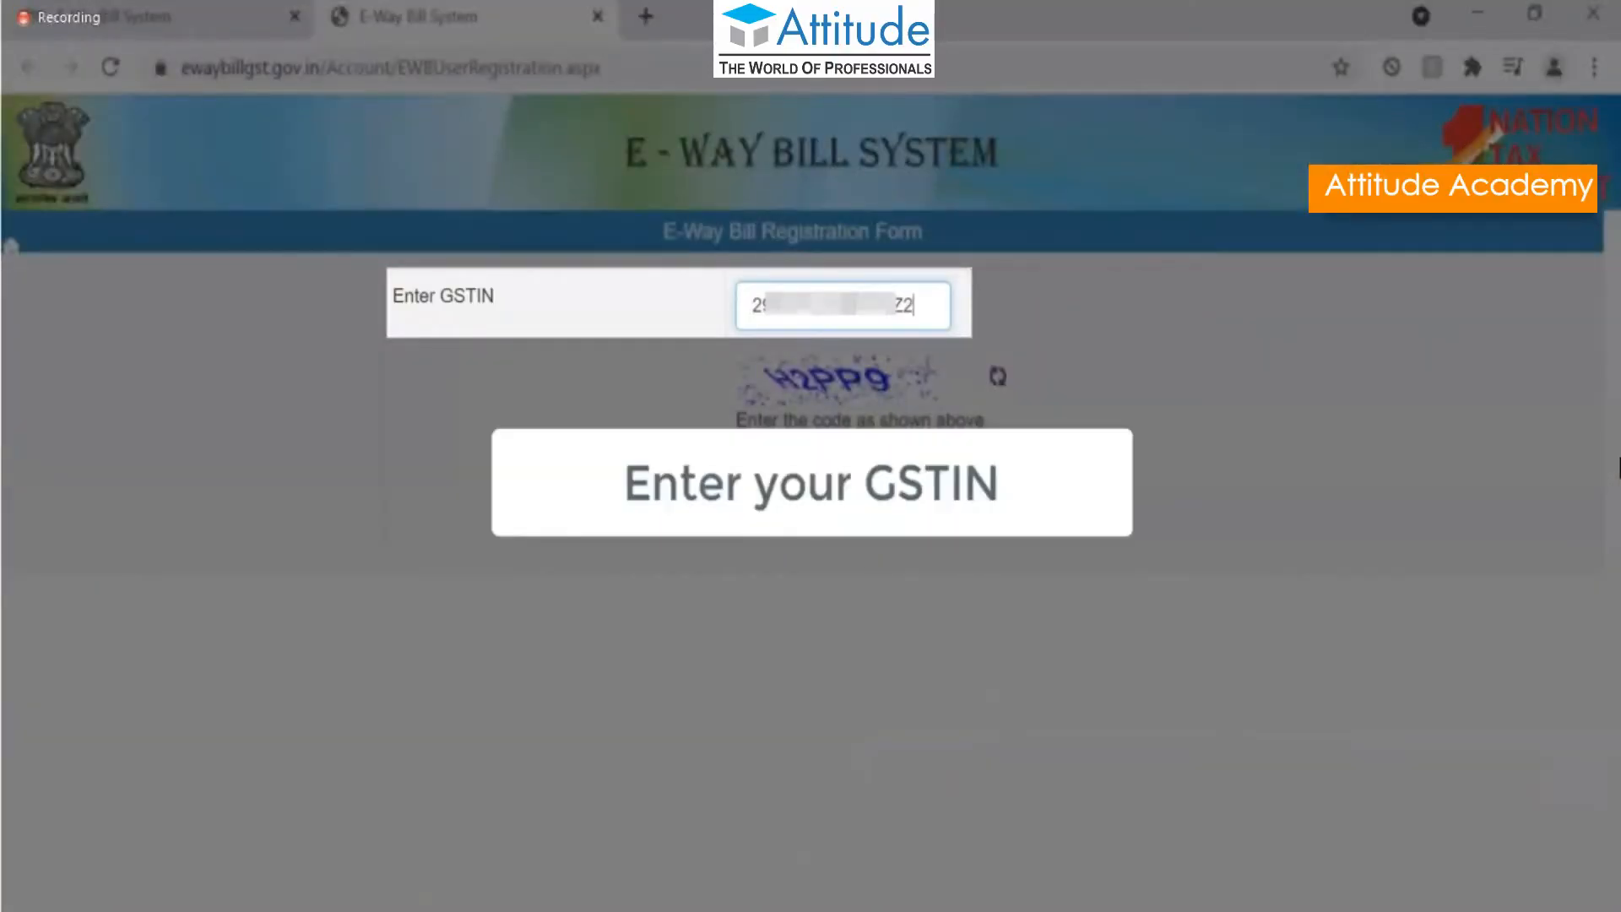
# - Enter the image verification code with the GSTIN and review the fetched company details
pyautogui.press('Tab')
pyautogui.write('H2PP9')
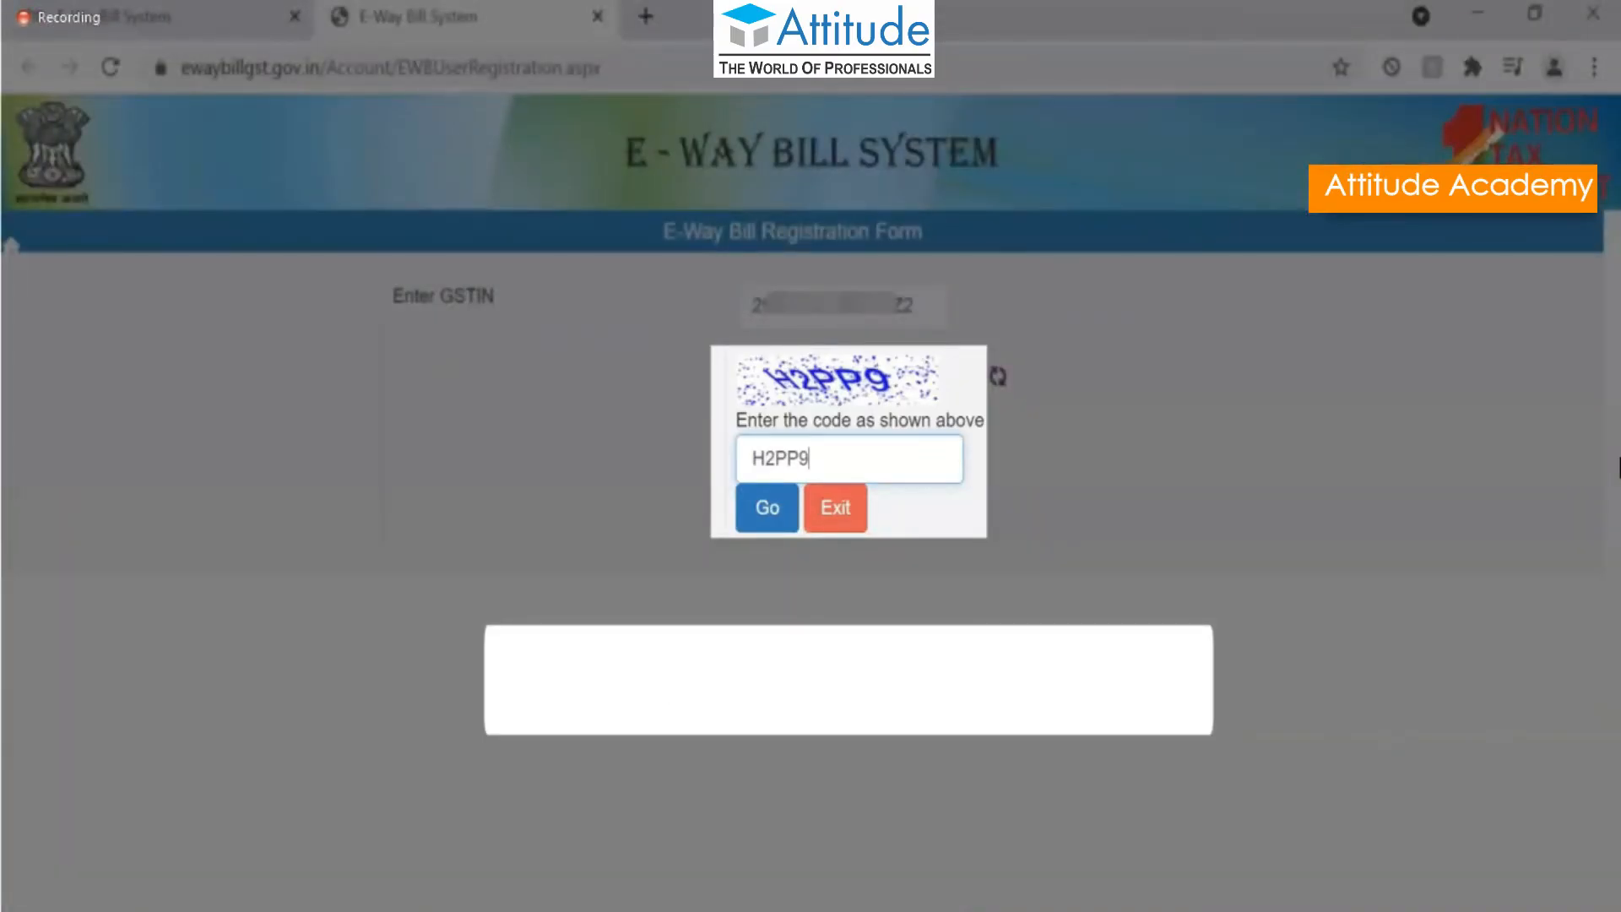
pyautogui.press('Return')
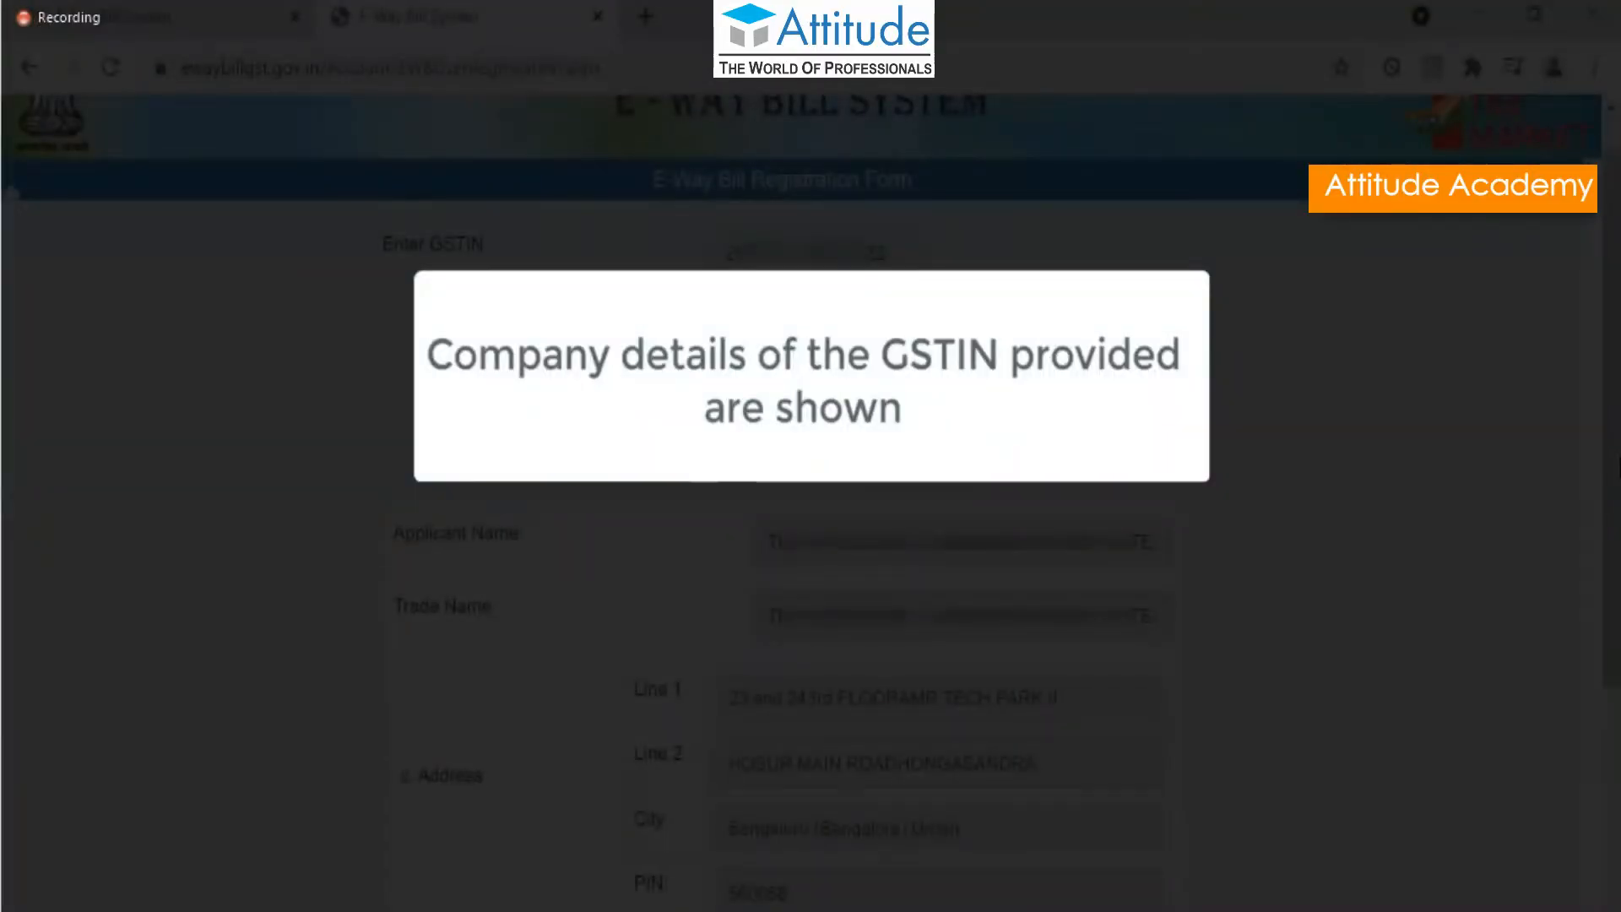
pyautogui.scroll(-2, 1618, 469)
pyautogui.scroll(-4, 1617, 468)
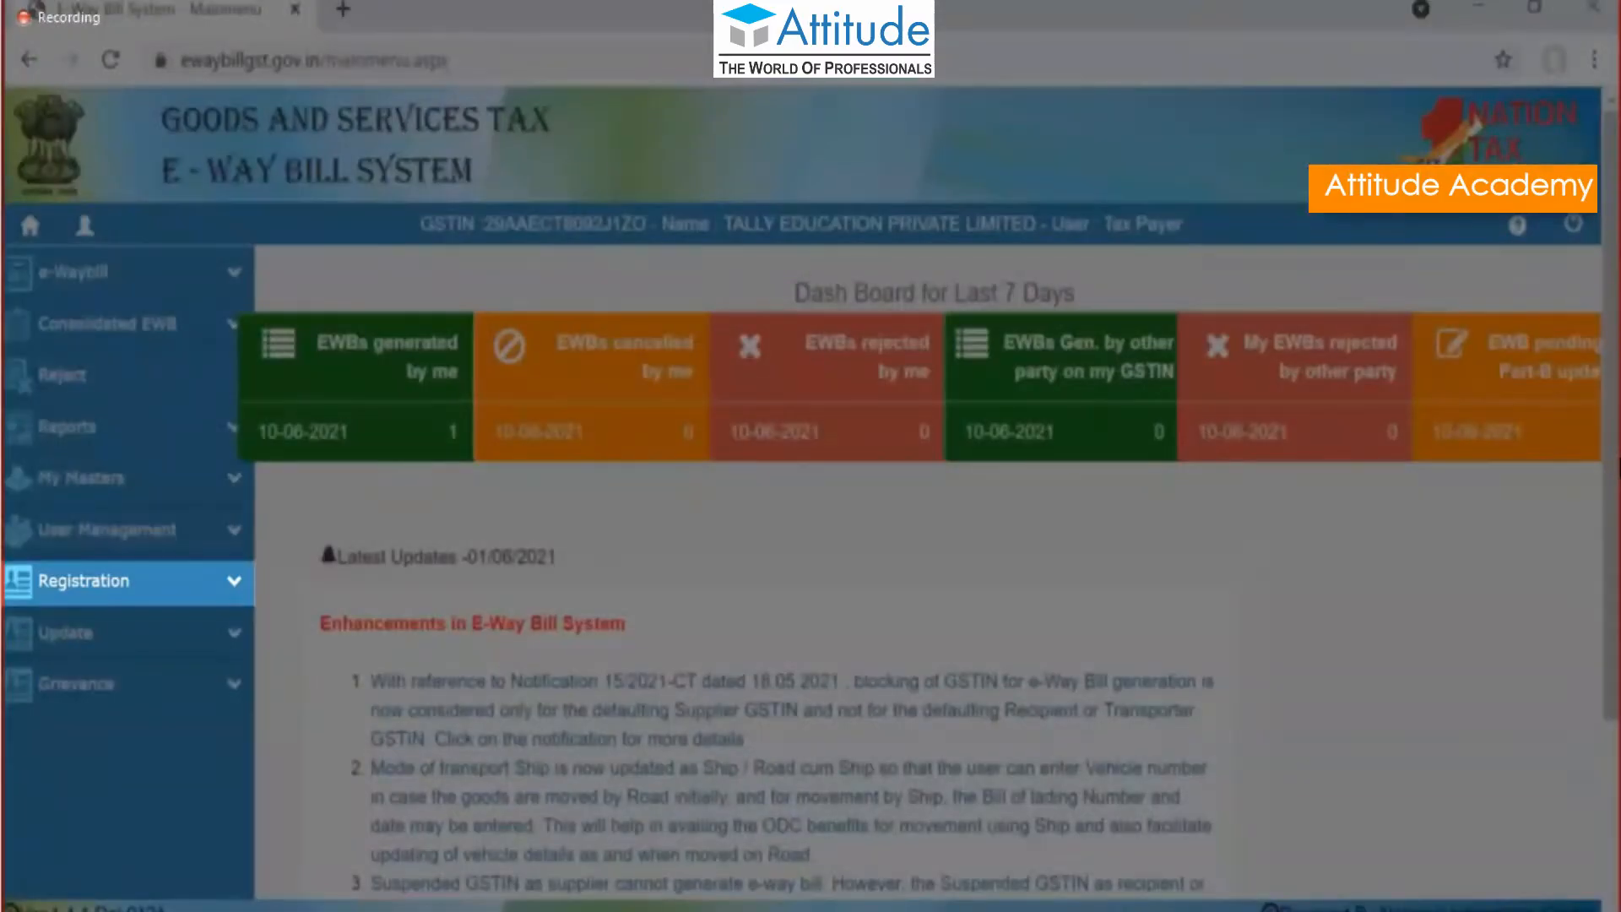
# - Start GSP registration and verify it with the one-time password sent to the registered mobile
pyautogui.click(83, 581)
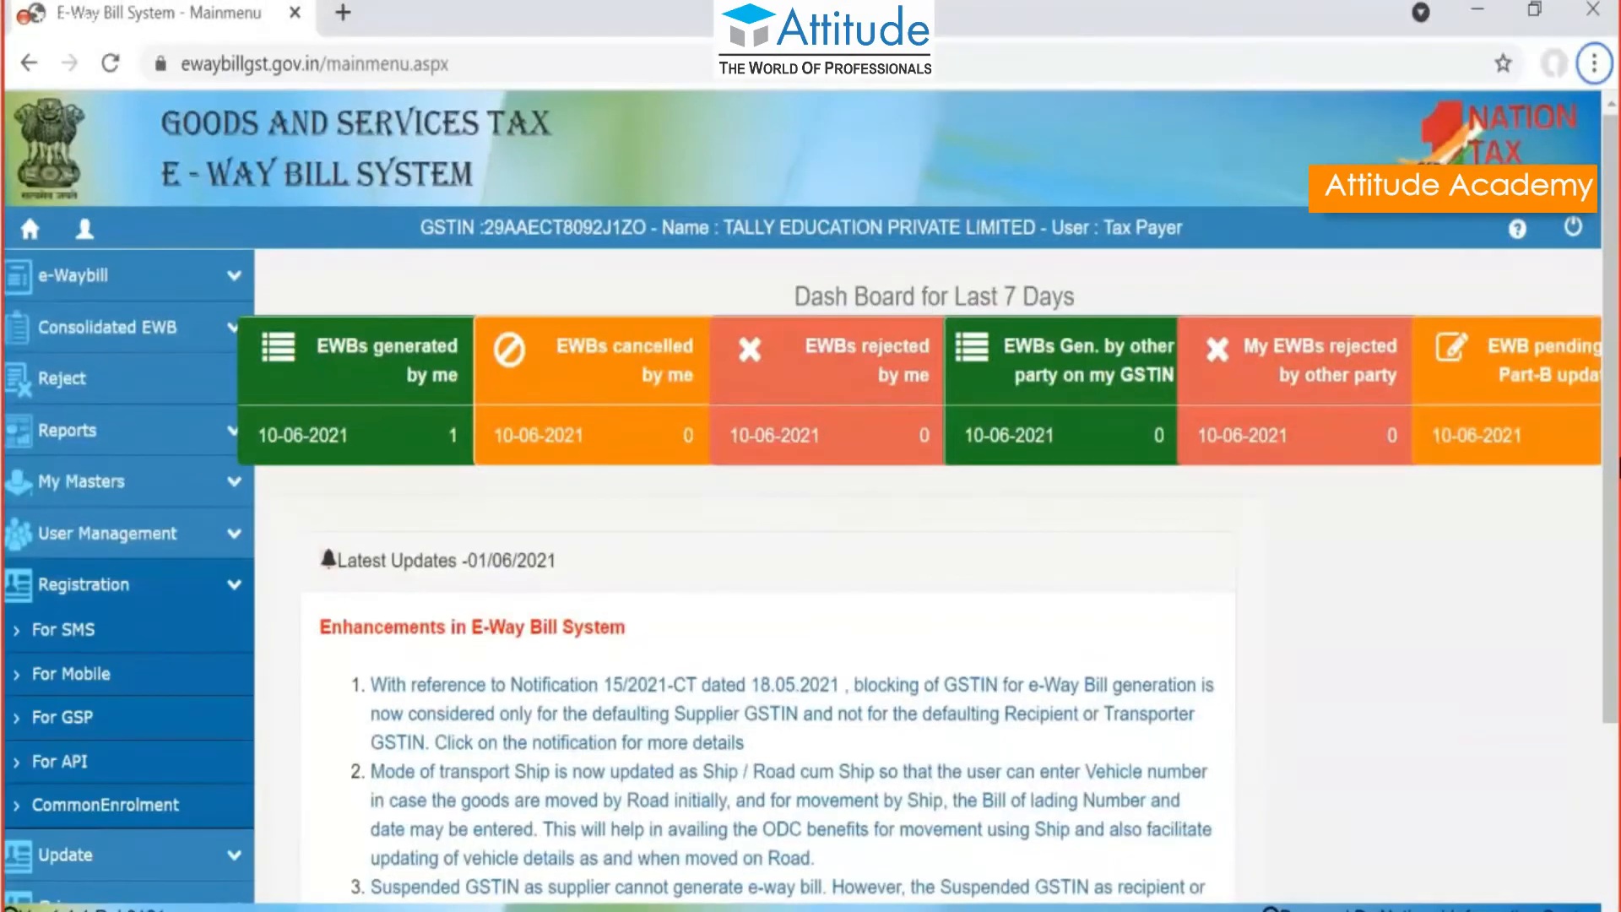
pyautogui.click(61, 717)
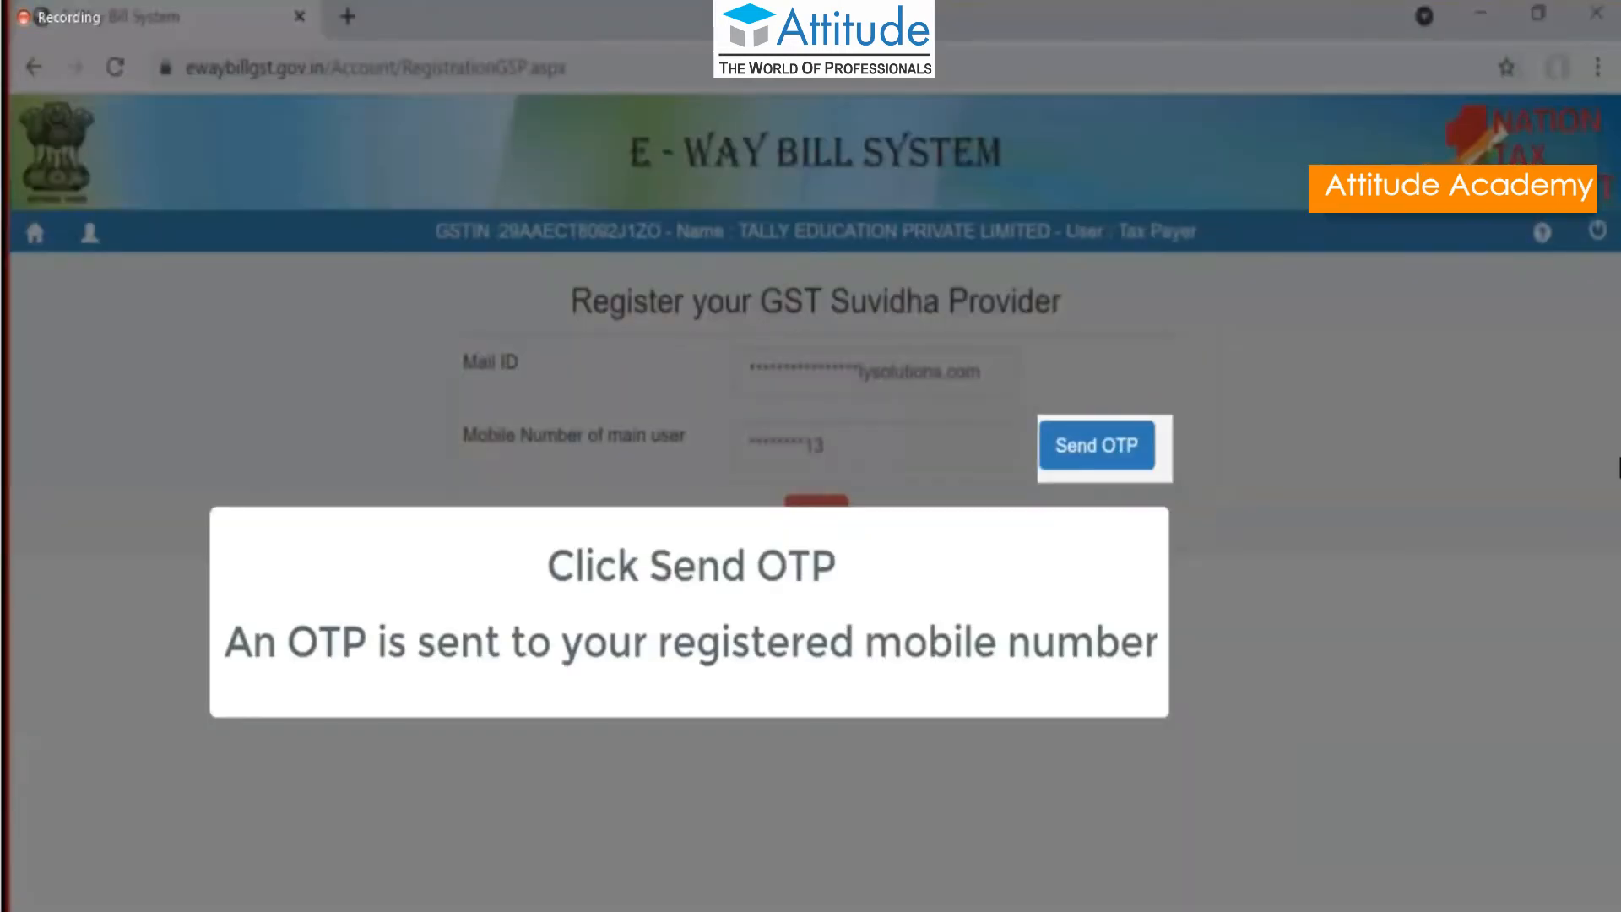
pyautogui.click(1095, 445)
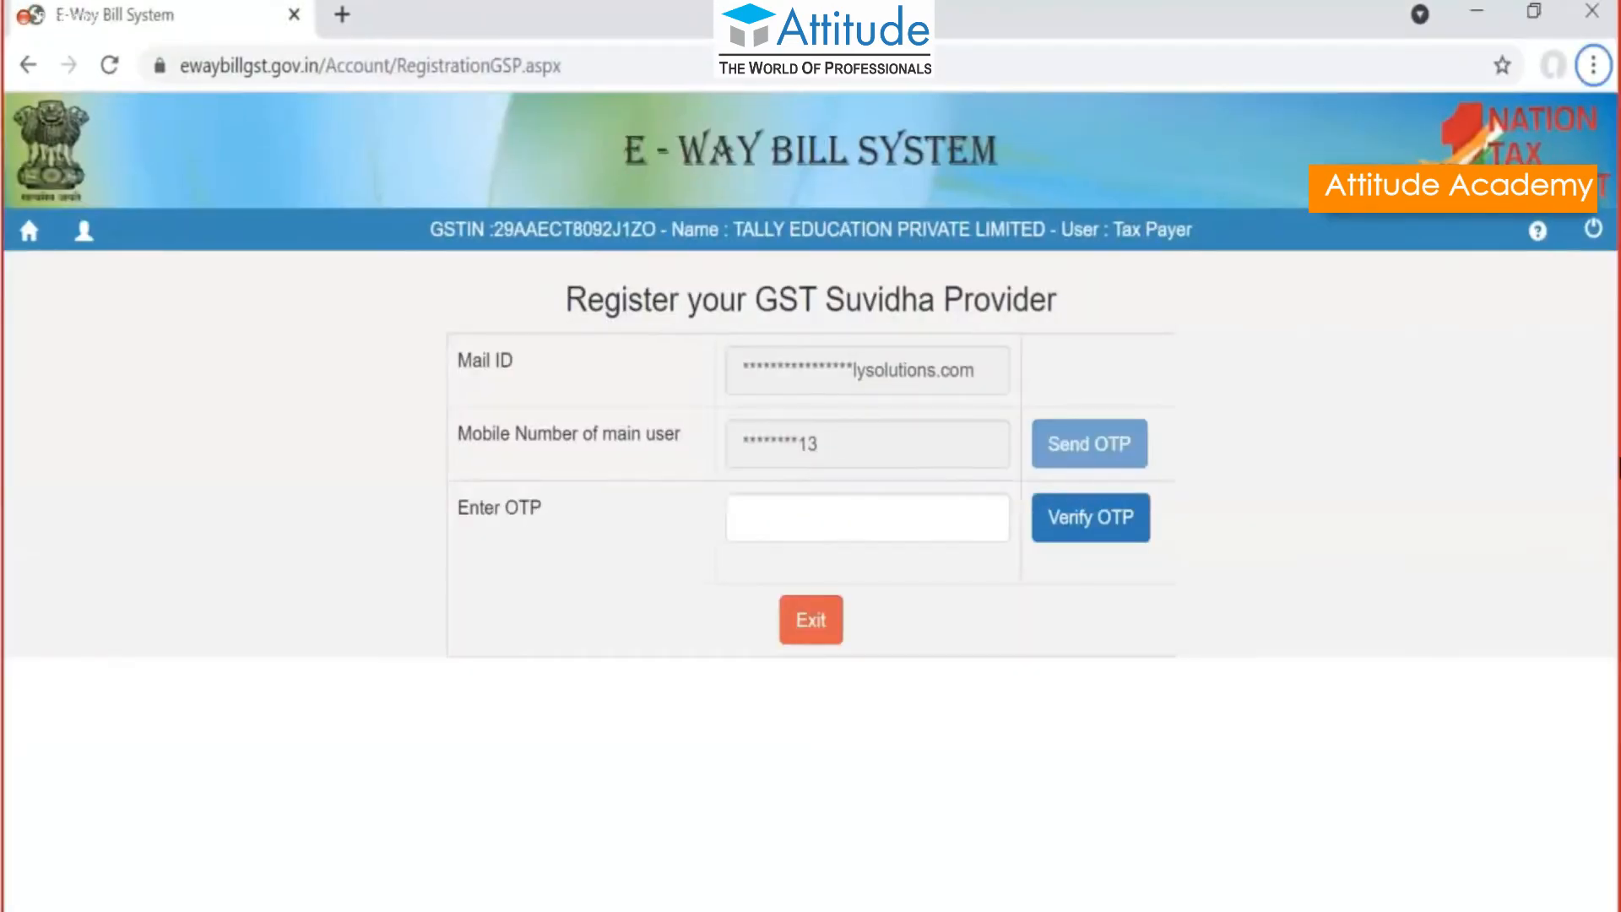
pyautogui.click(868, 518)
pyautogui.click(1091, 517)
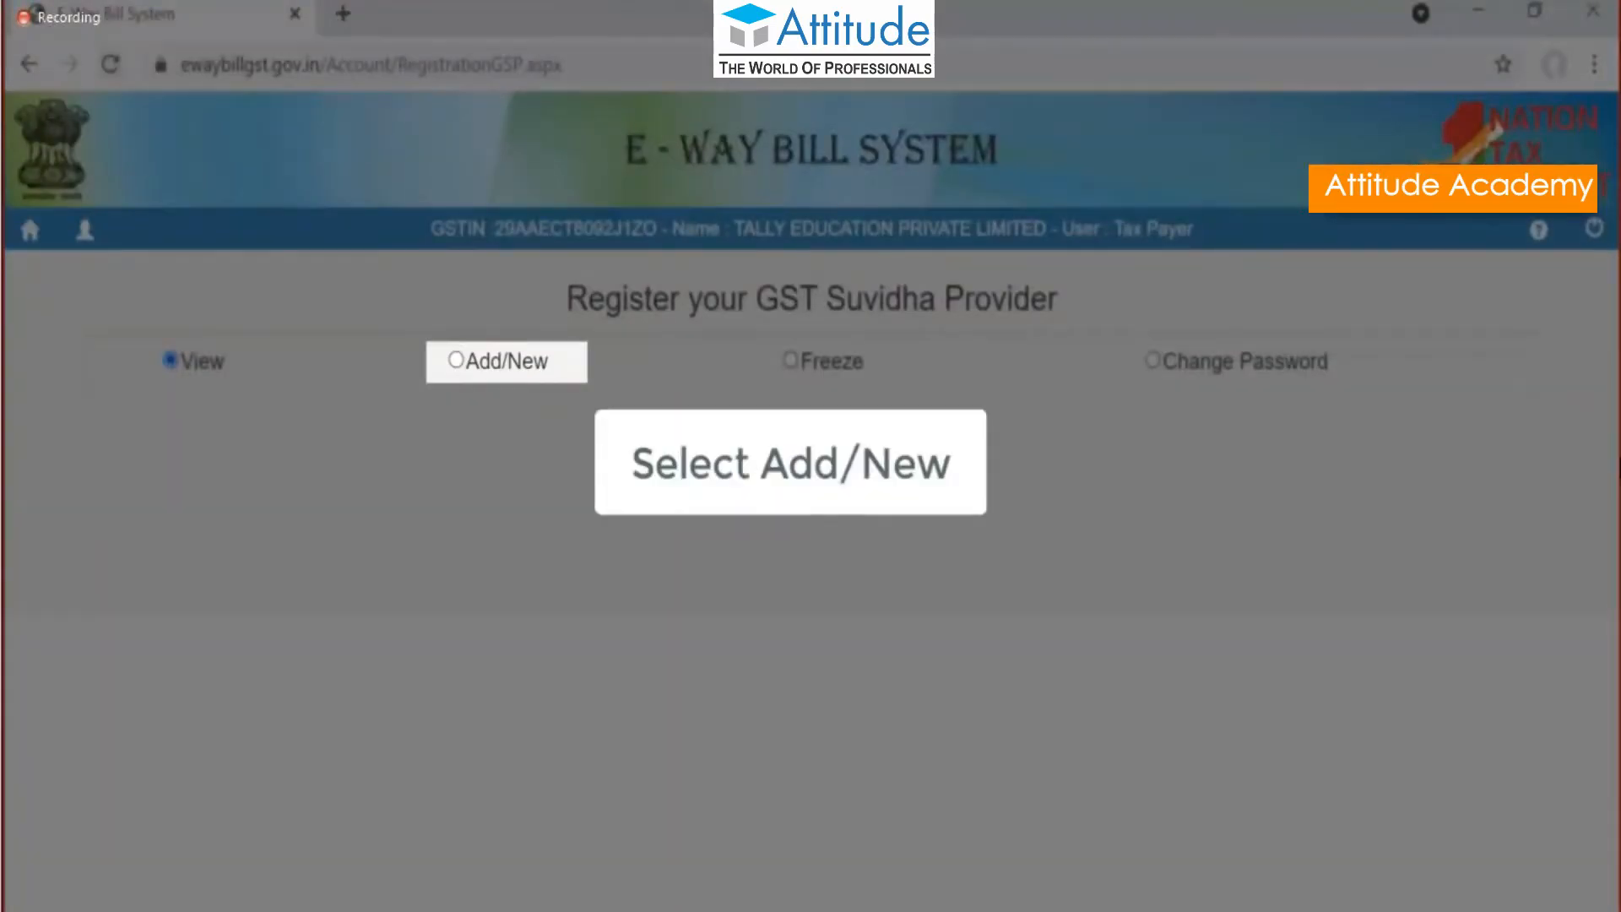
# - Add Tally as a new GST Suvidha Provider and fill in the API password fields
pyautogui.click(456, 360)
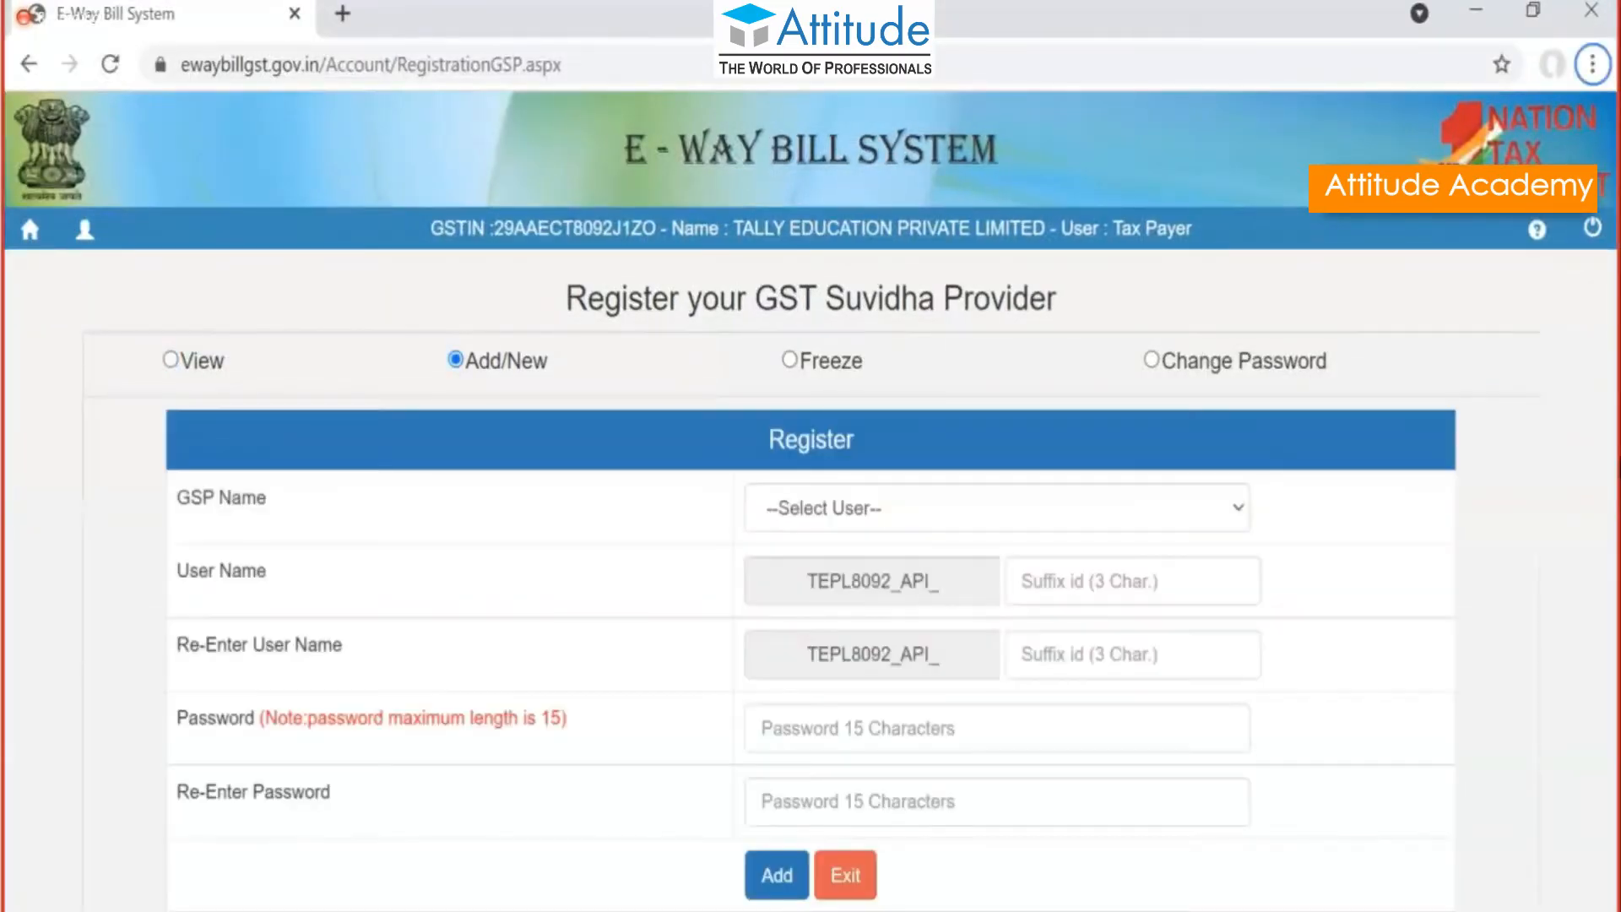
pyautogui.click(996, 507)
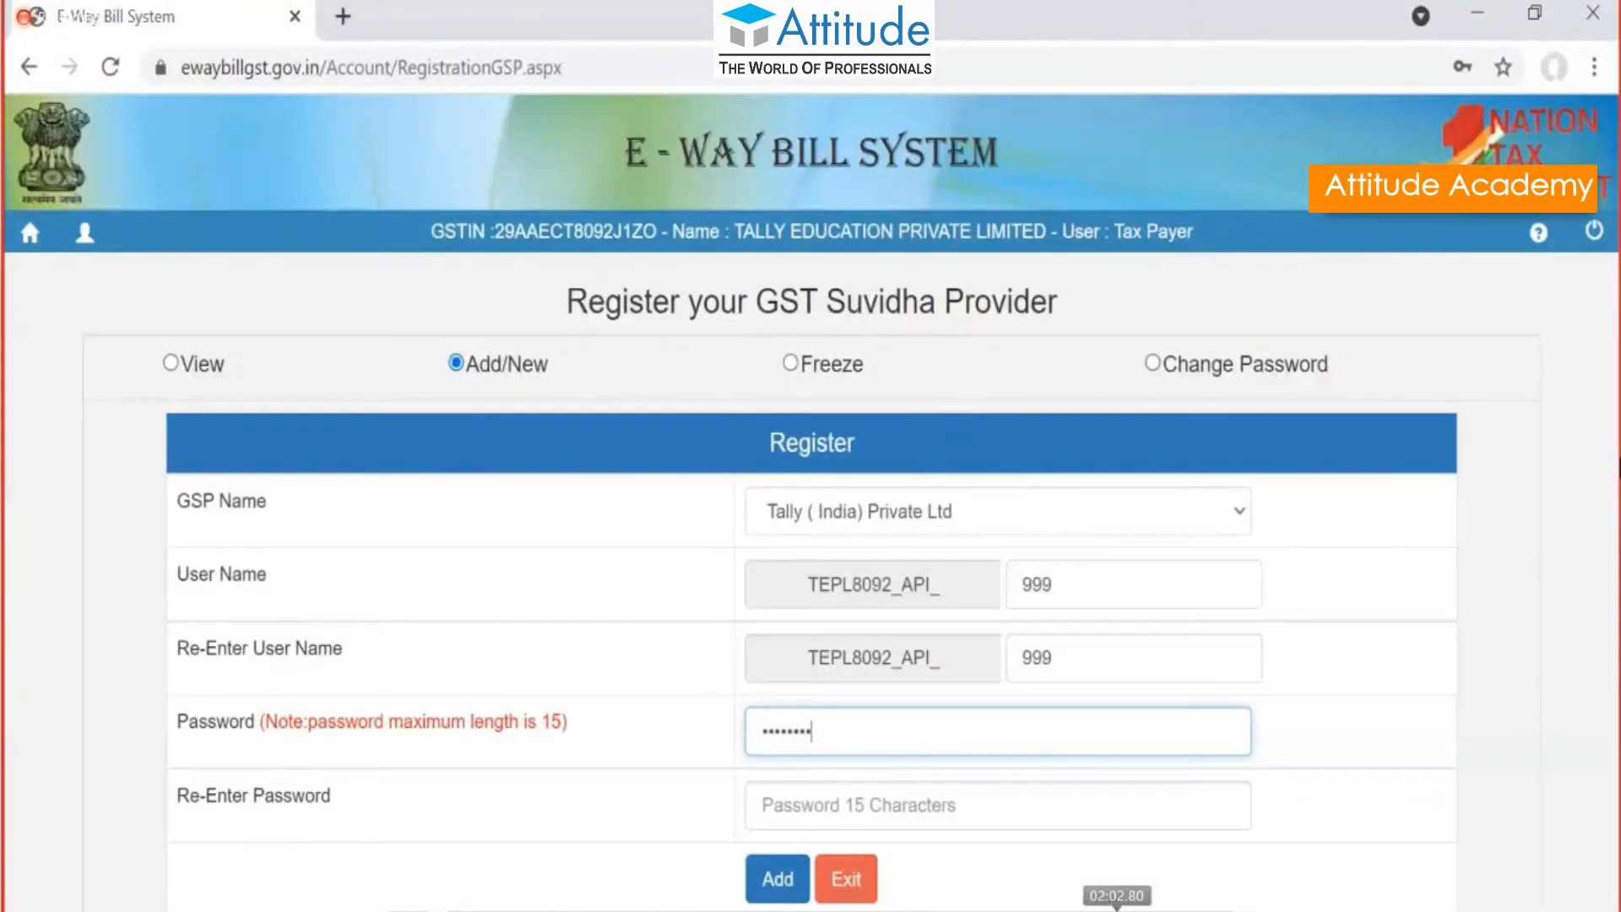
pyautogui.press('Tab')
pyautogui.write('*********')
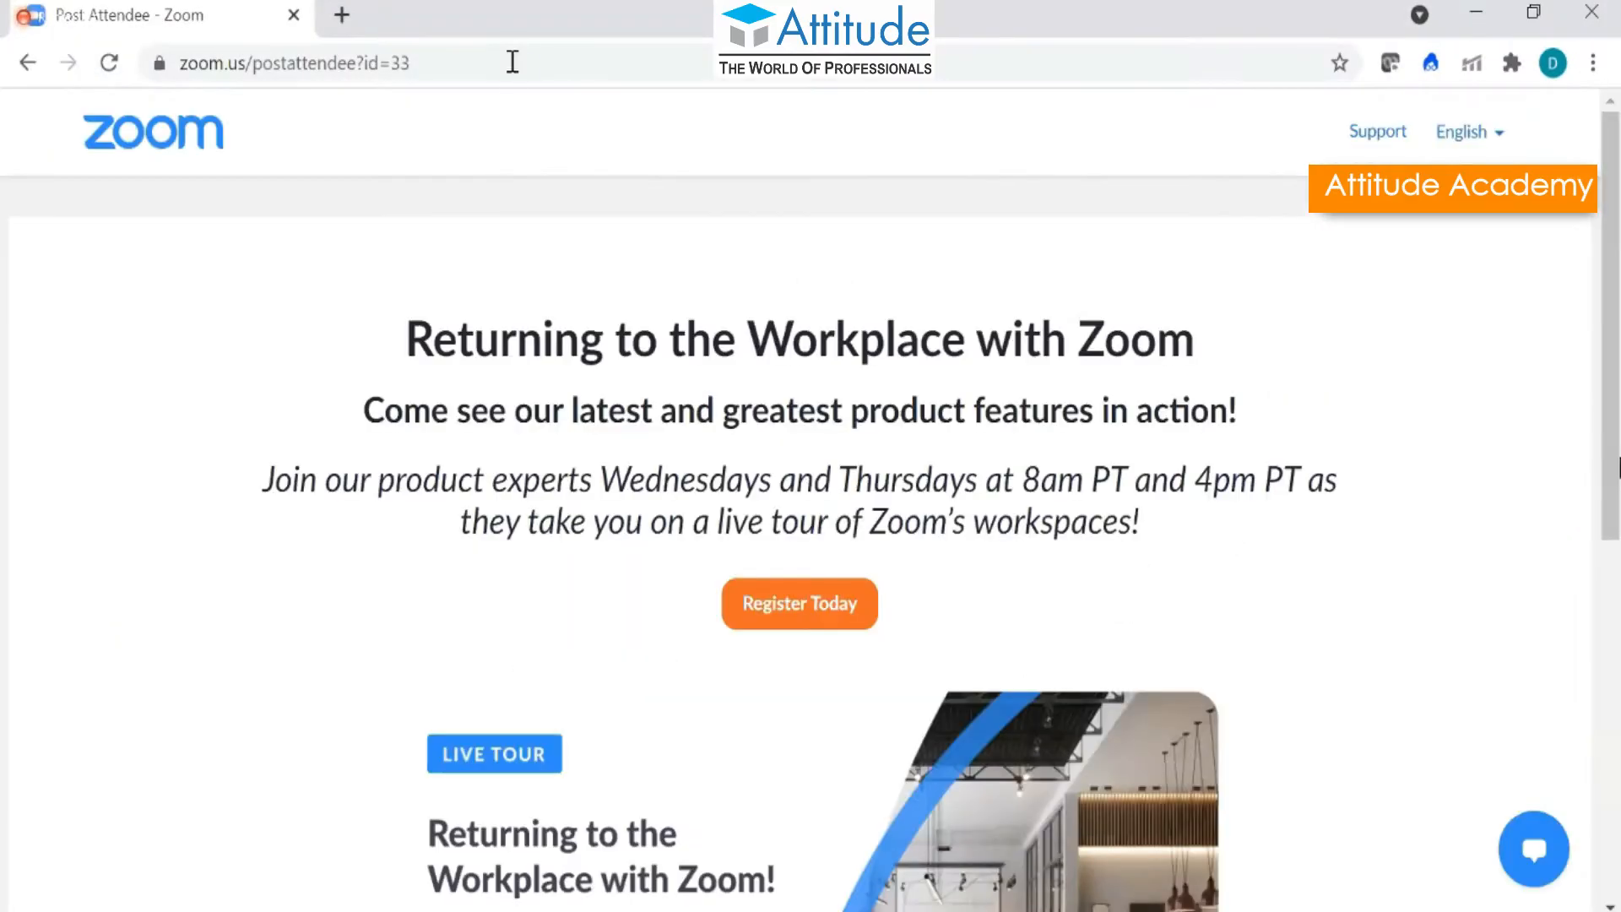
# - Load tallysolutions.com in Chrome and go to its TallyPrime download page
pyautogui.click(513, 73)
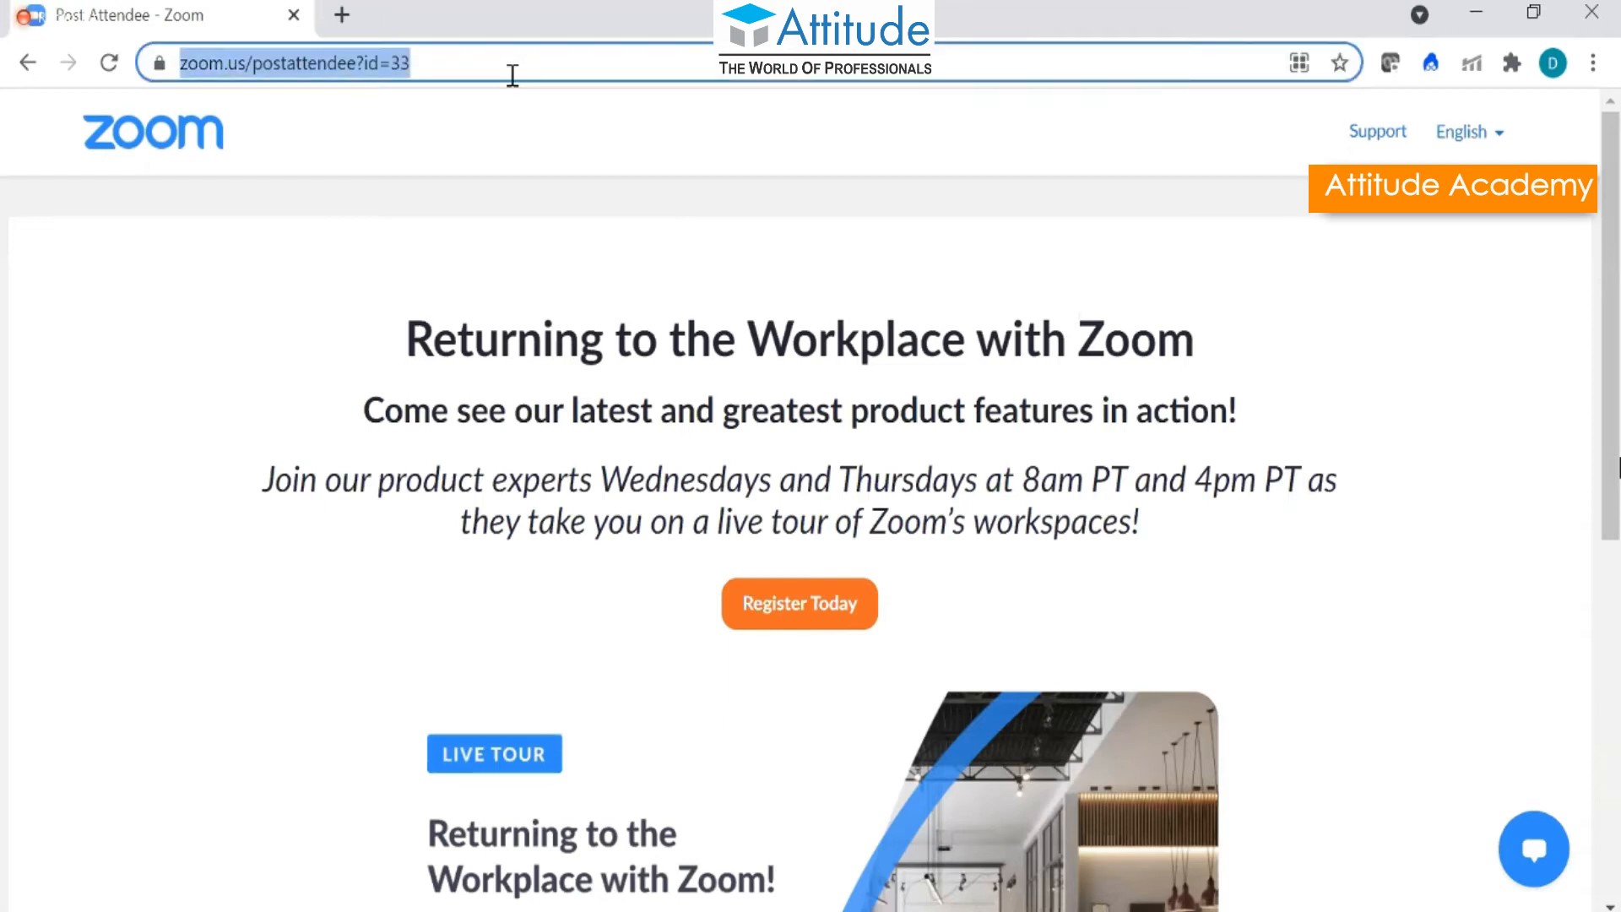
pyautogui.write('tallys')
pyautogui.press('Right')
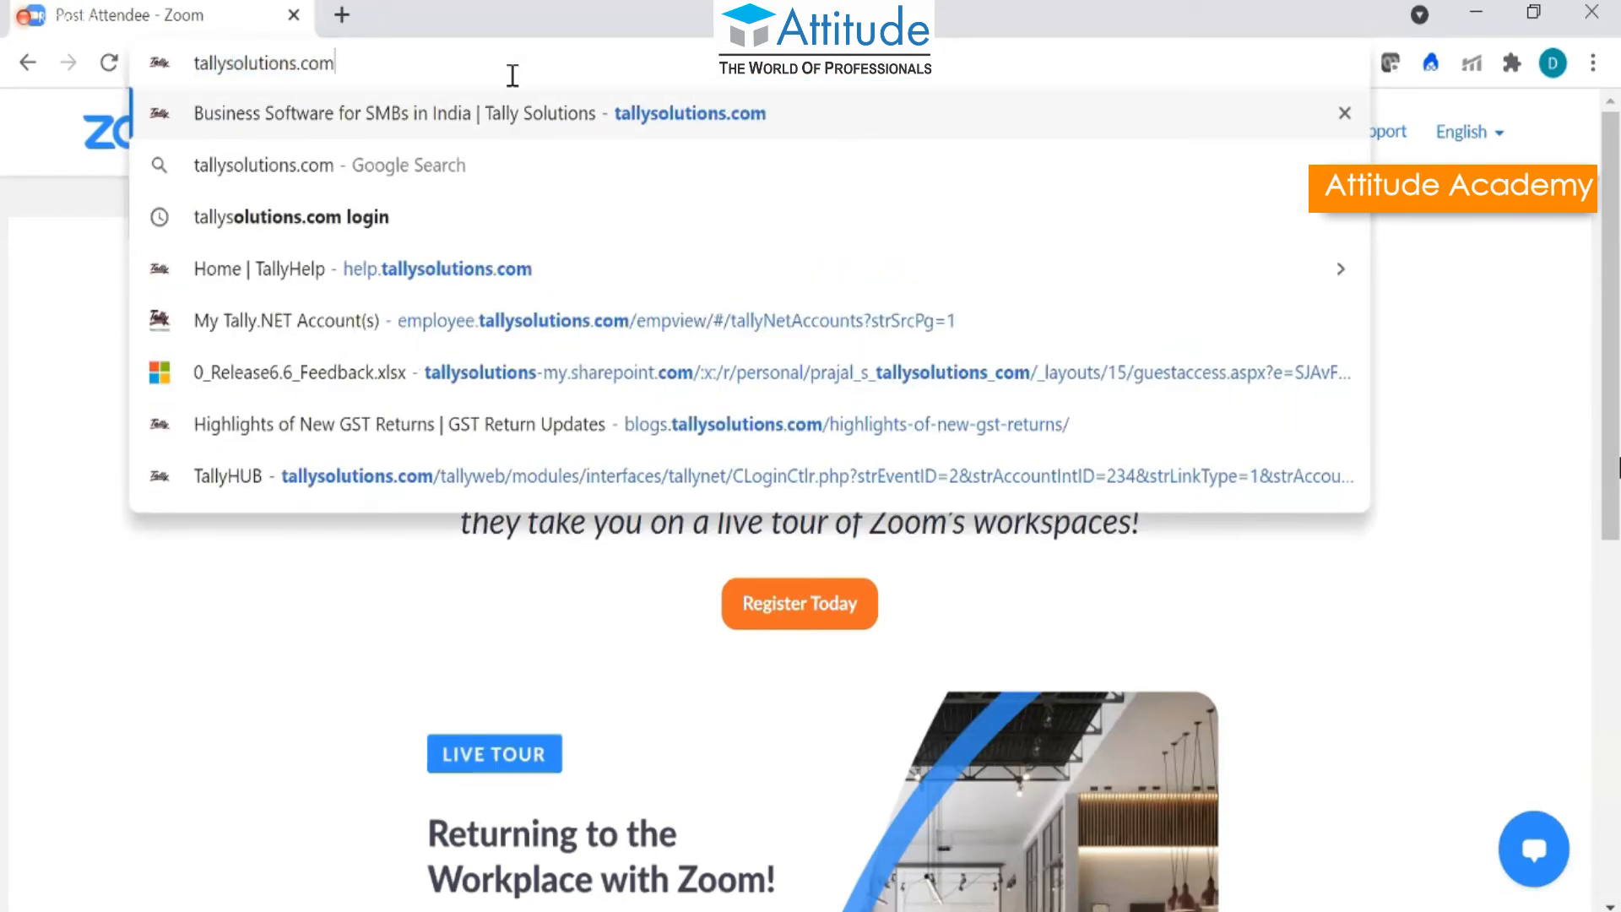
pyautogui.press('Return')
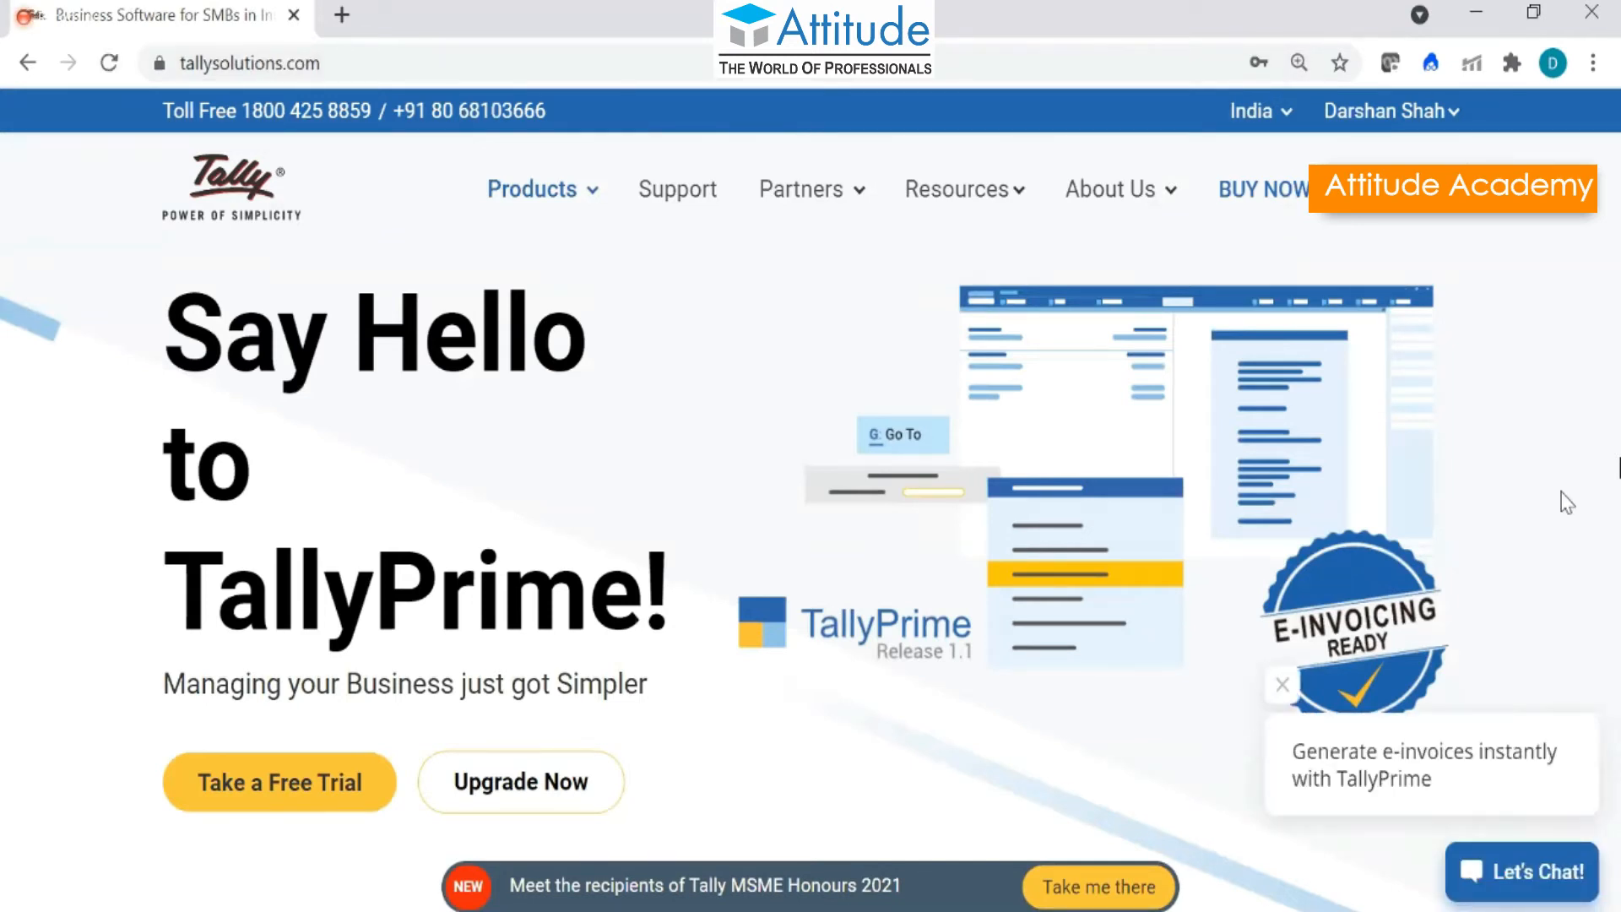
pyautogui.click(1395, 191)
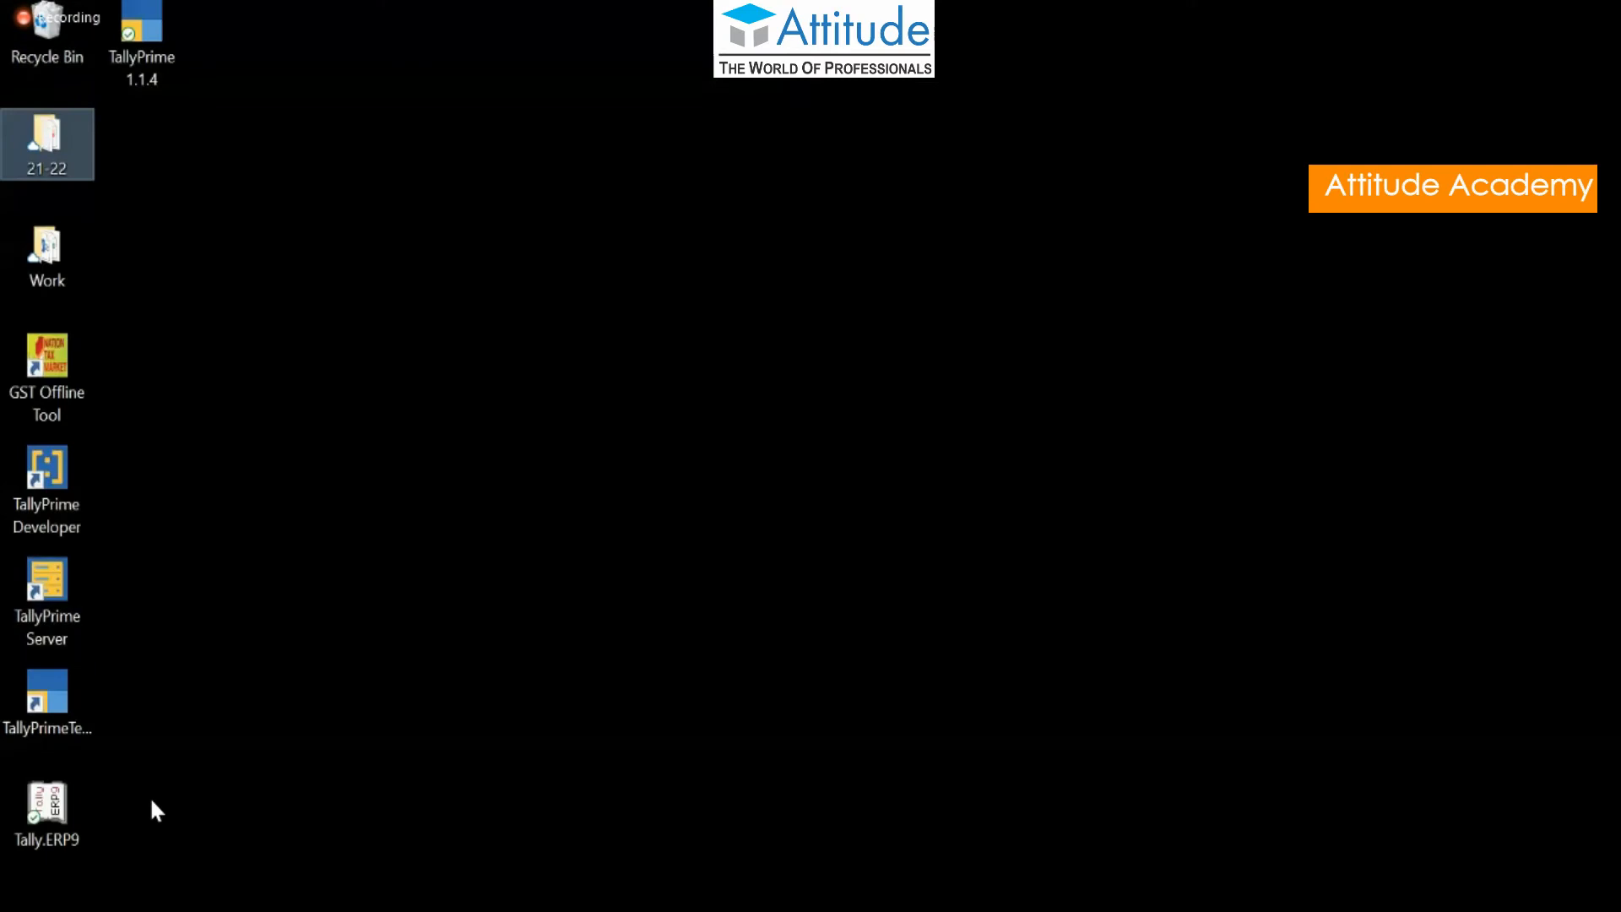
# - Launch TallyPrime and load E-Waybill Company from the list filtered by 'ewa'
pyautogui.doubleClick(46, 711)
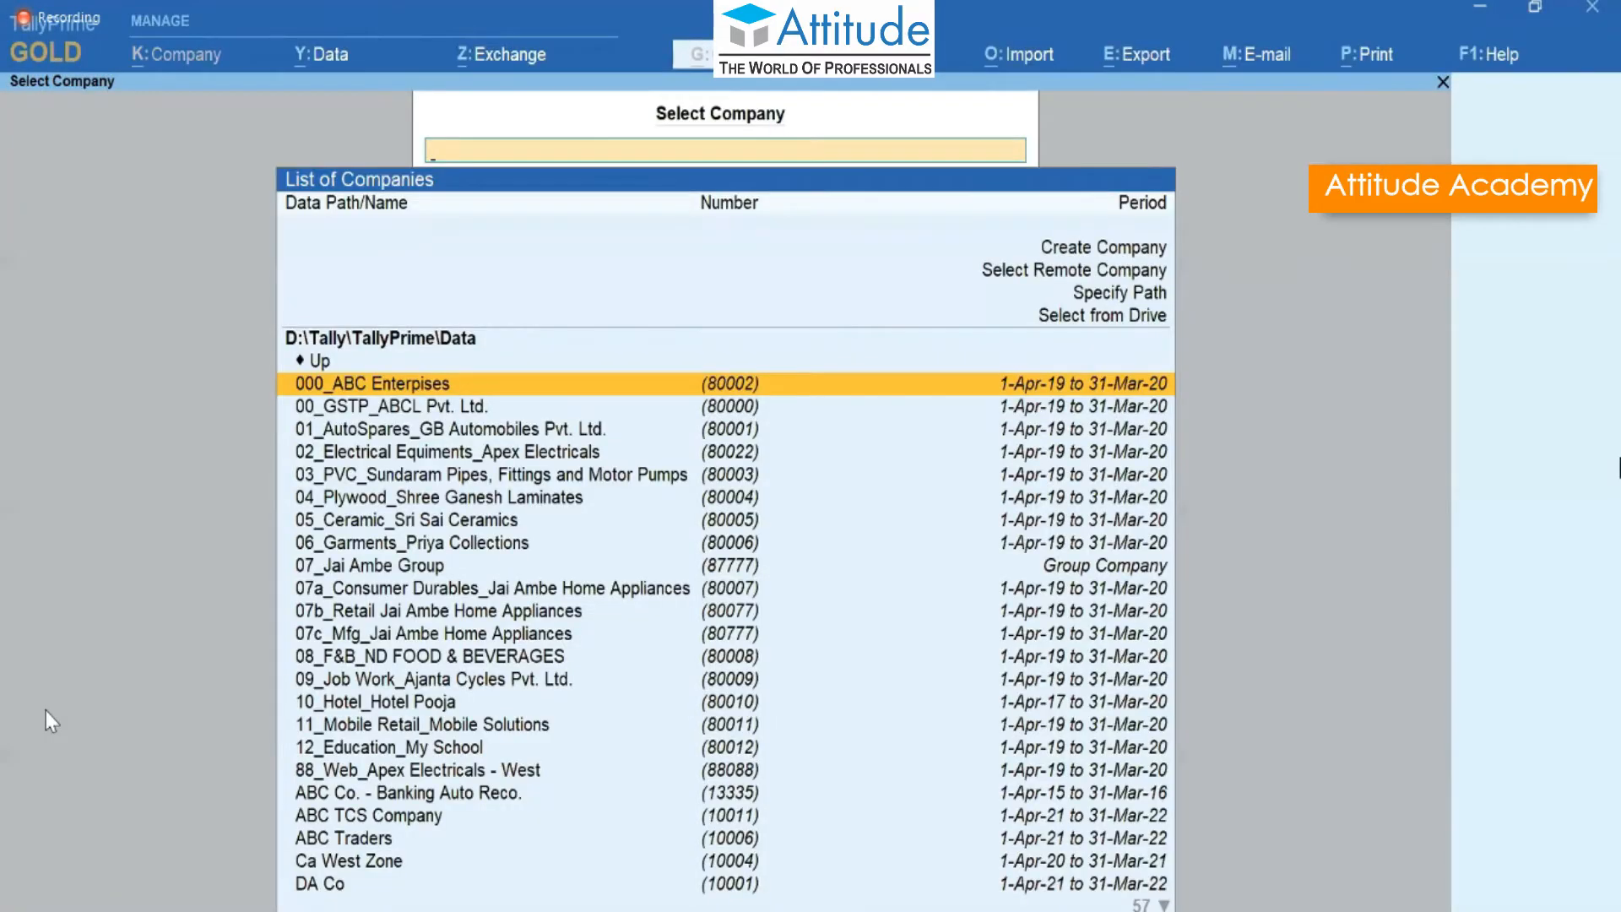
pyautogui.write('ewa')
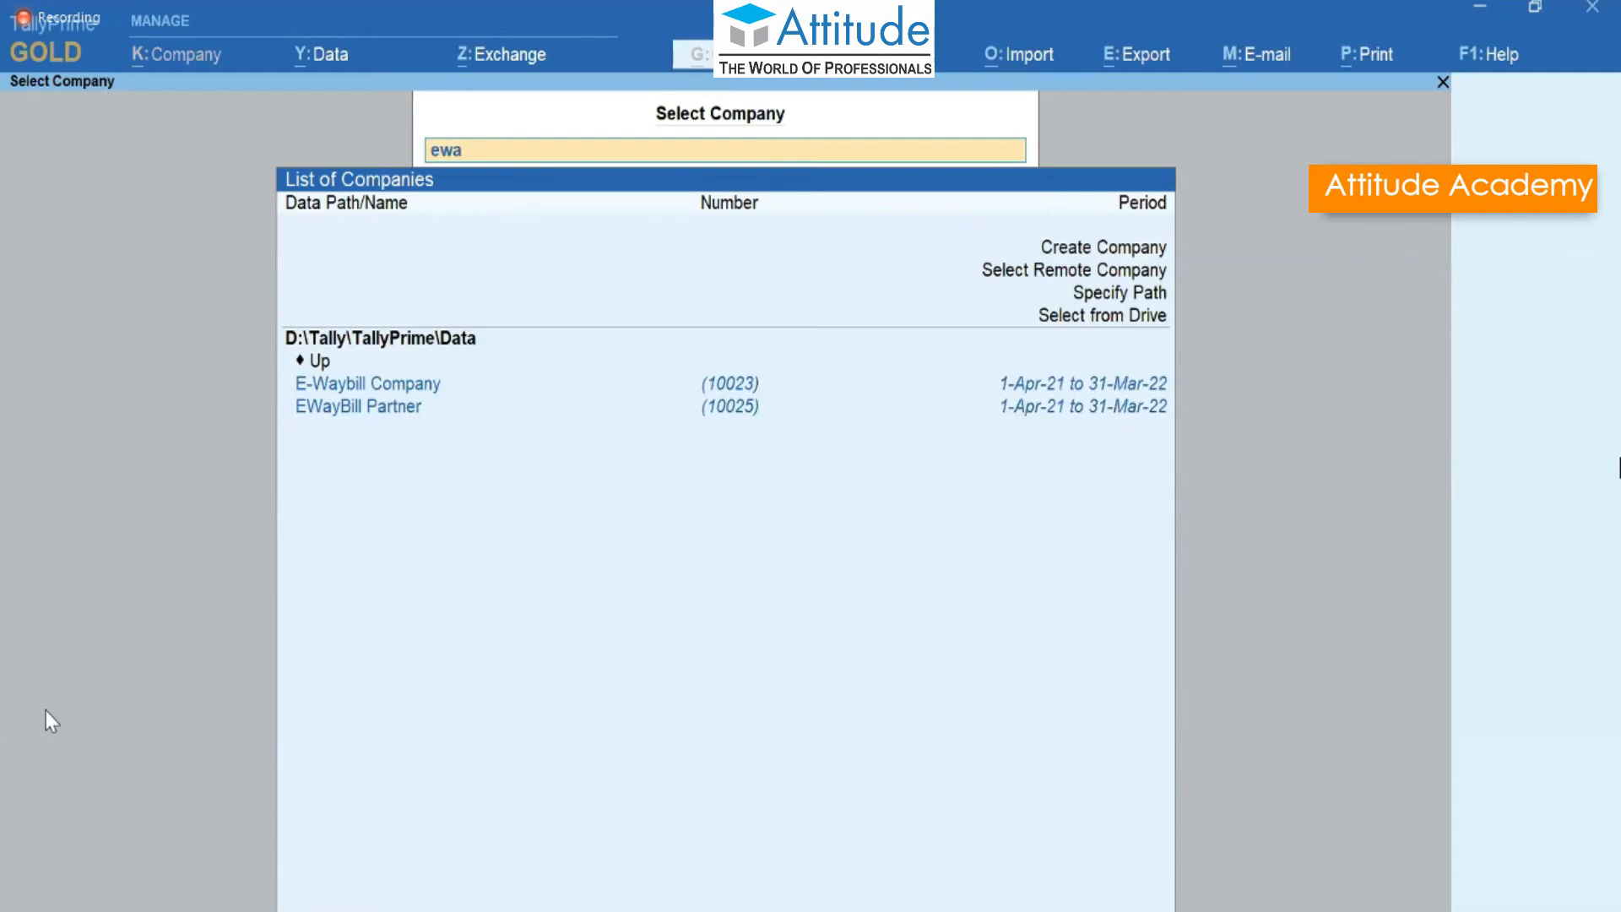
pyautogui.press('Down')
pyautogui.press('Up')
pyautogui.press('Return')
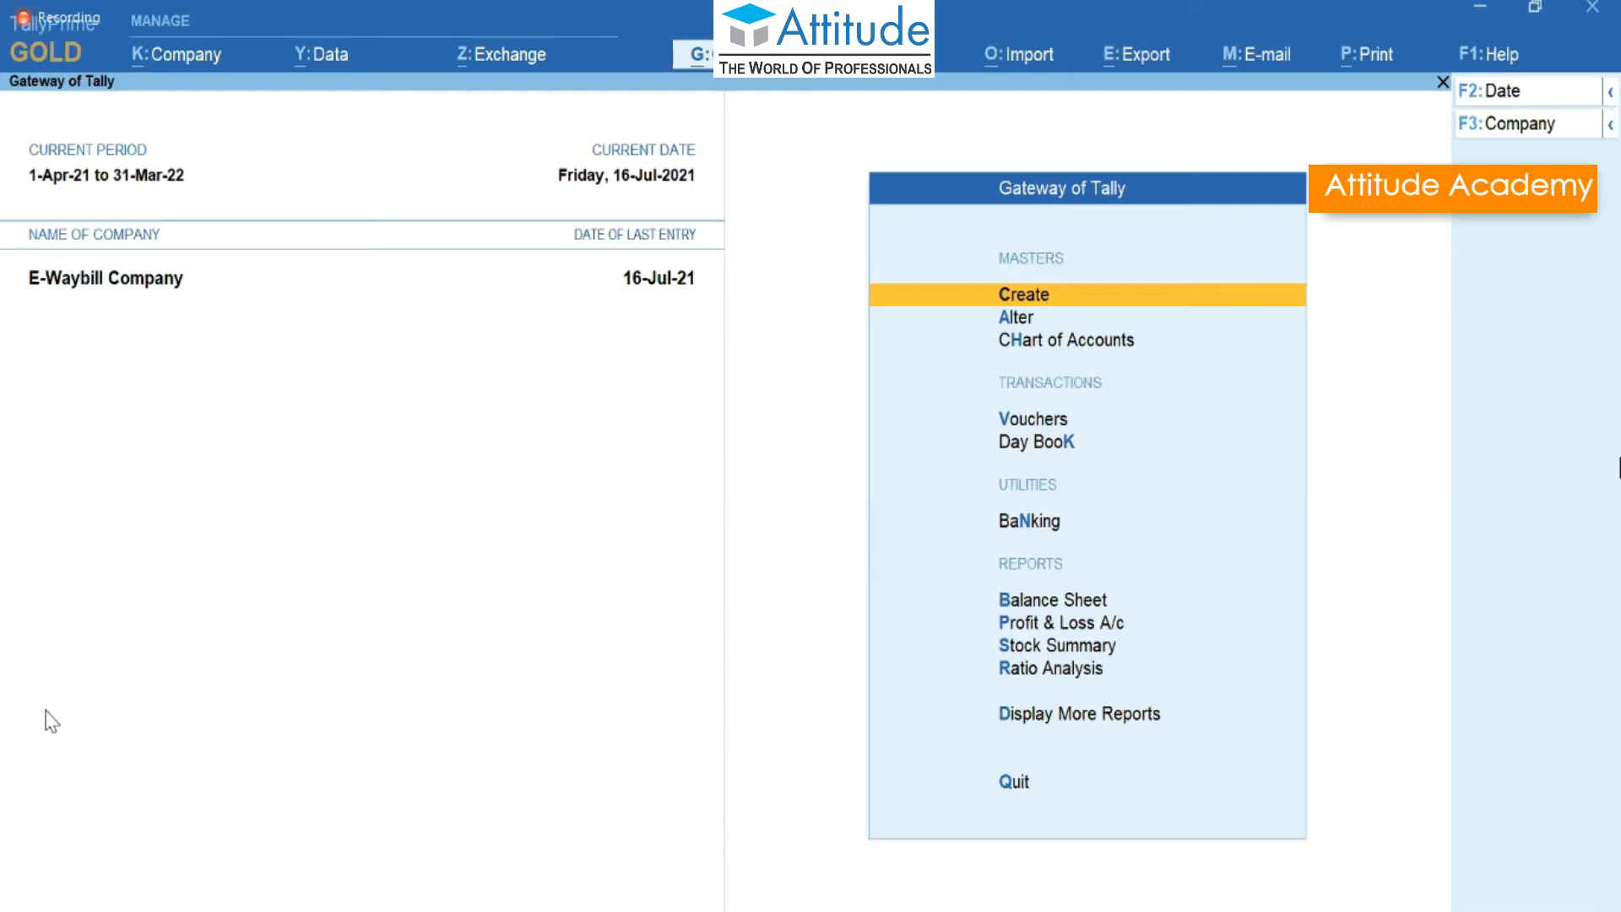
pyautogui.press('F11')
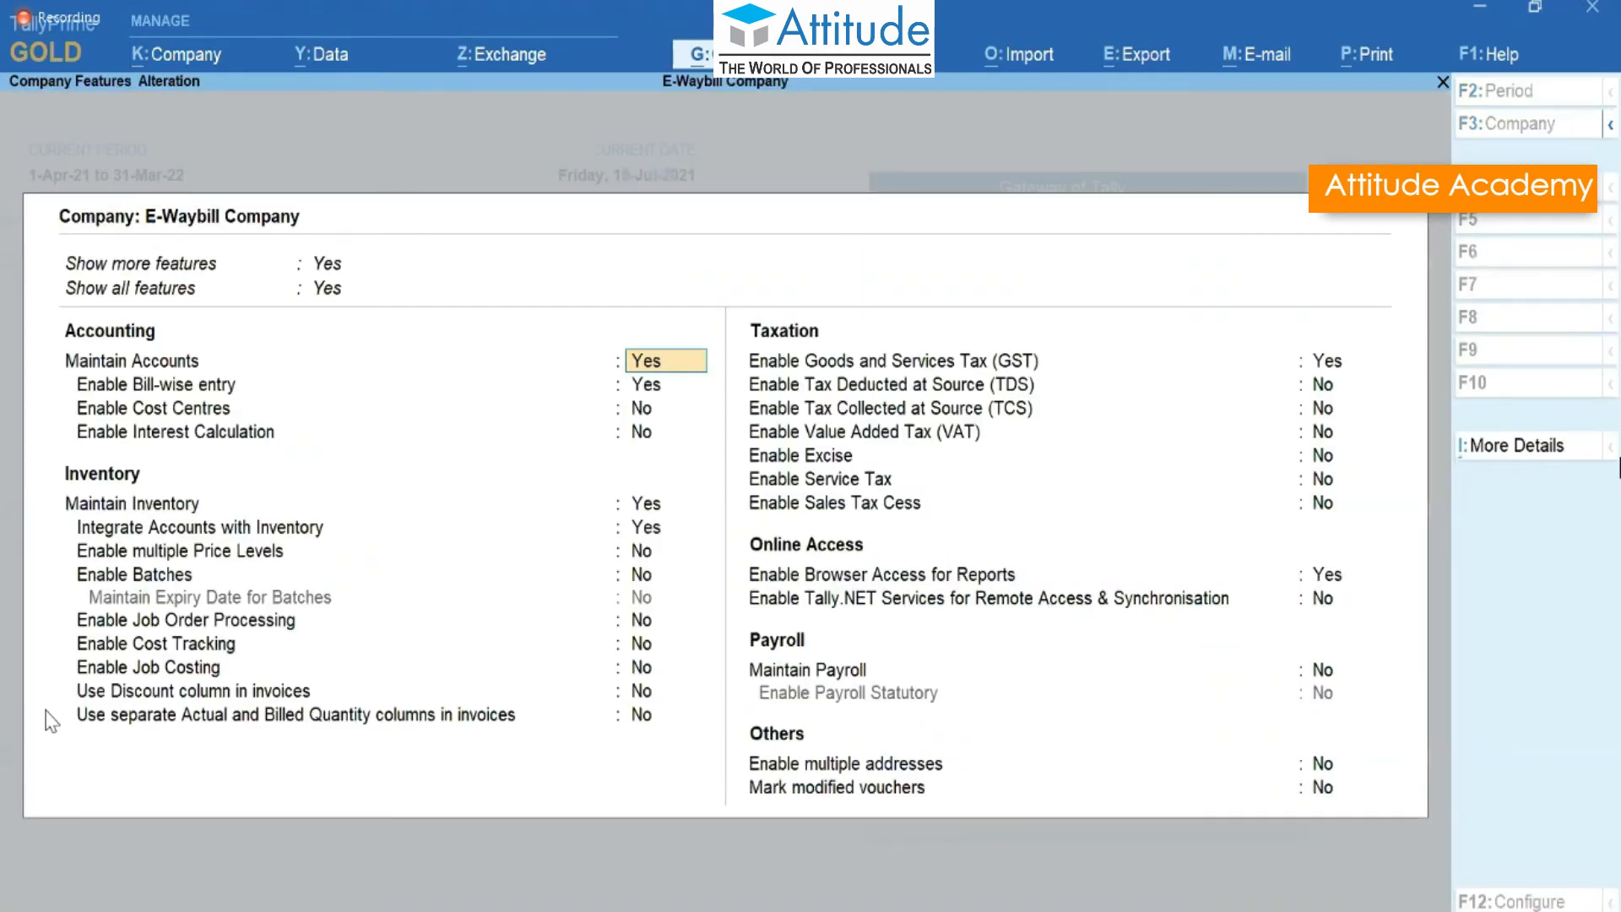
pyautogui.press('Down')
pyautogui.press('Down')
pyautogui.press('Down')
pyautogui.press('Down')
pyautogui.press('Down')
pyautogui.press('Down')
pyautogui.press('Down')
pyautogui.press('Down')
pyautogui.press('Down')
pyautogui.press('Down')
pyautogui.press('Down')
pyautogui.press('Down')
pyautogui.press('Down')
pyautogui.press('Down')
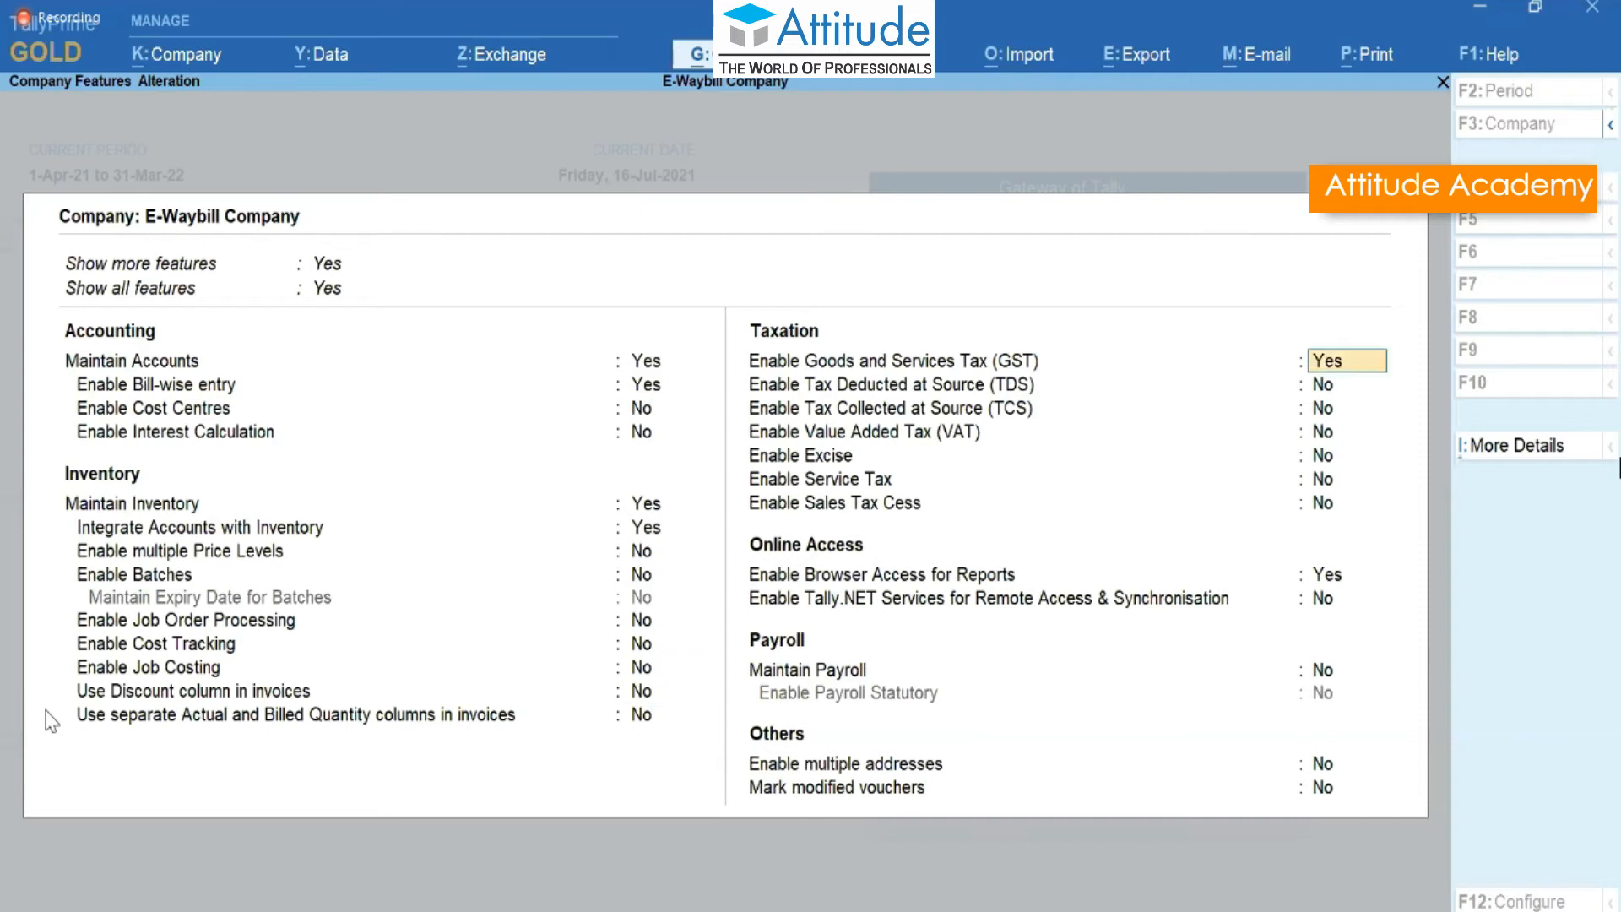
pyautogui.press('Return')
pyautogui.press('Return')
pyautogui.press('Return')
pyautogui.press('Return')
pyautogui.press('Return')
pyautogui.press('Return')
pyautogui.press('Return')
pyautogui.press('Return')
pyautogui.press('Return')
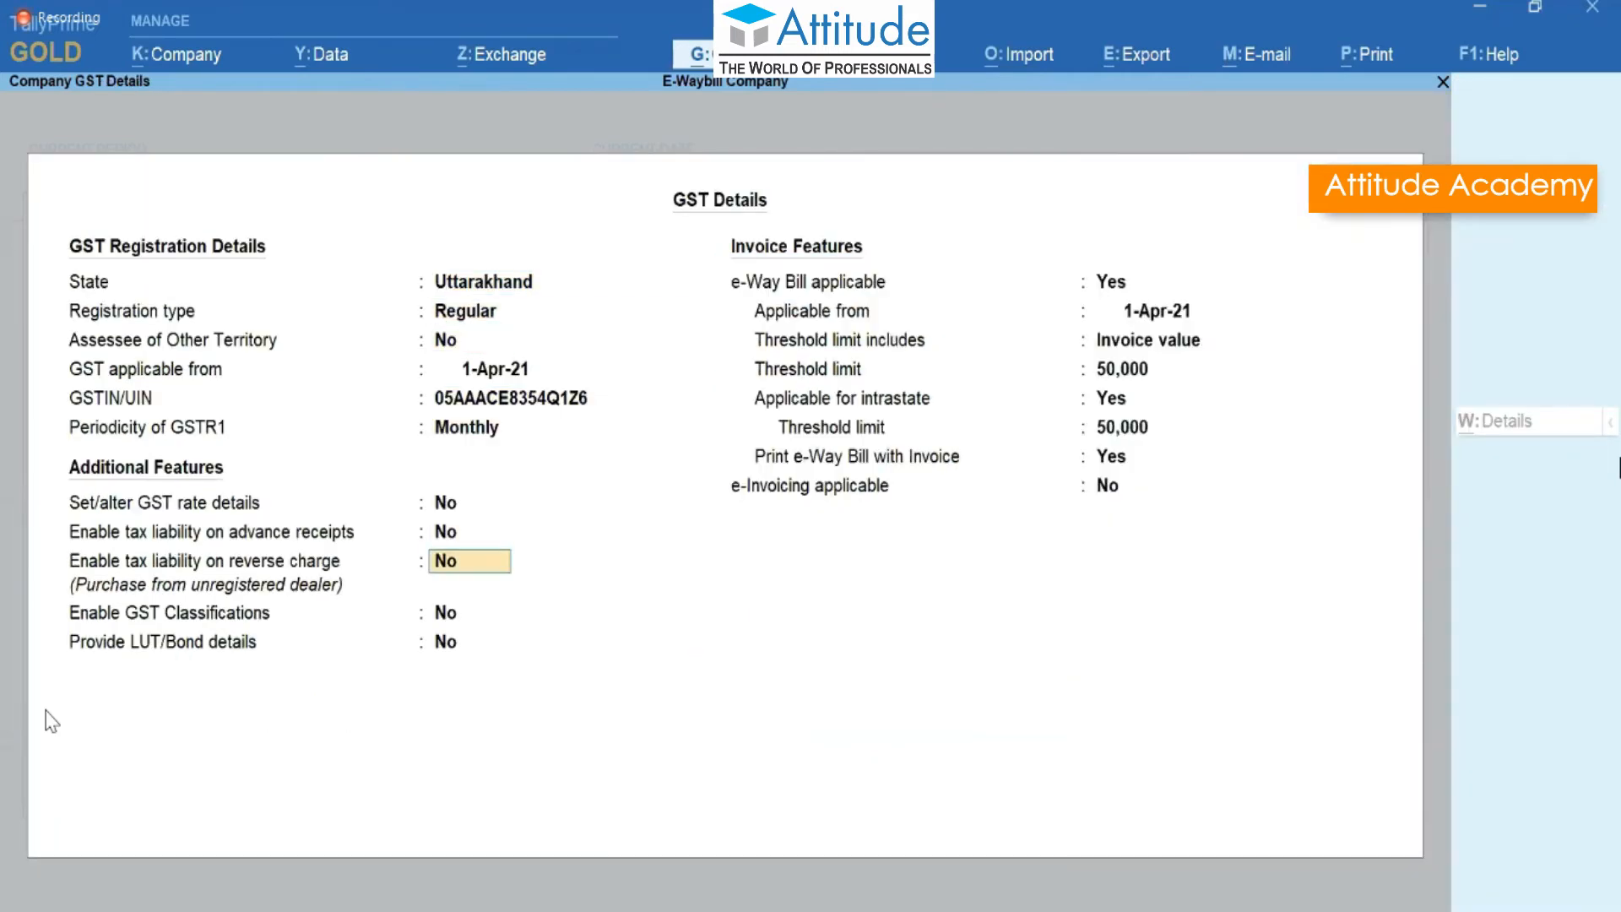
pyautogui.press('Return')
pyautogui.press('Return')
pyautogui.press('Return')
pyautogui.press('Return')
pyautogui.press('Return')
pyautogui.press('Return')
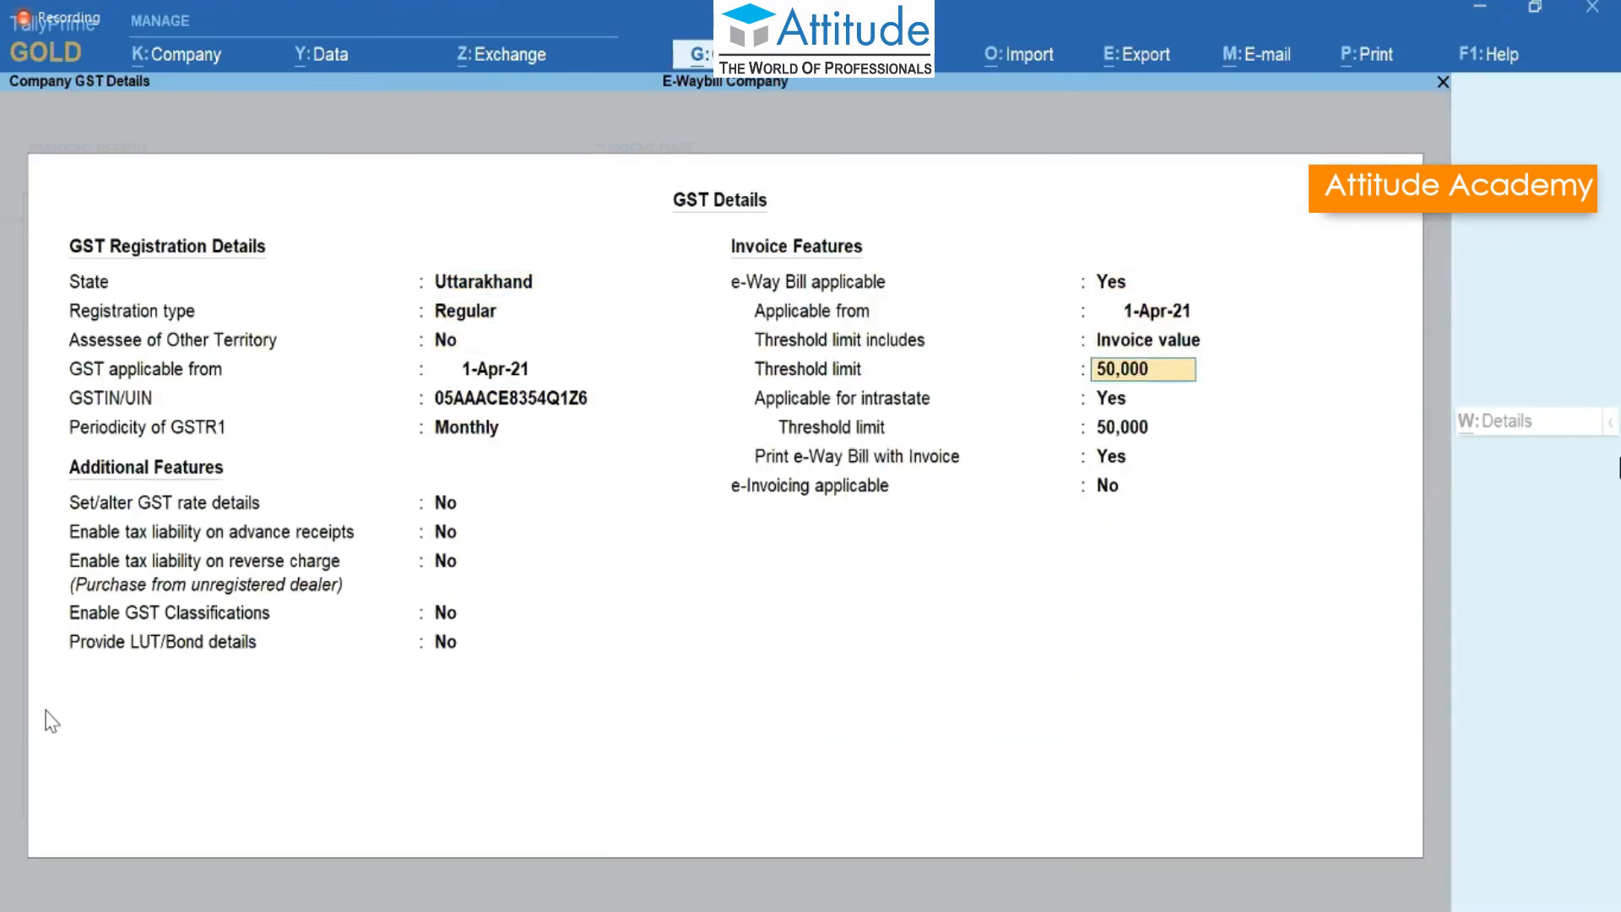
pyautogui.press('Return')
pyautogui.press('Up')
pyautogui.press('Up')
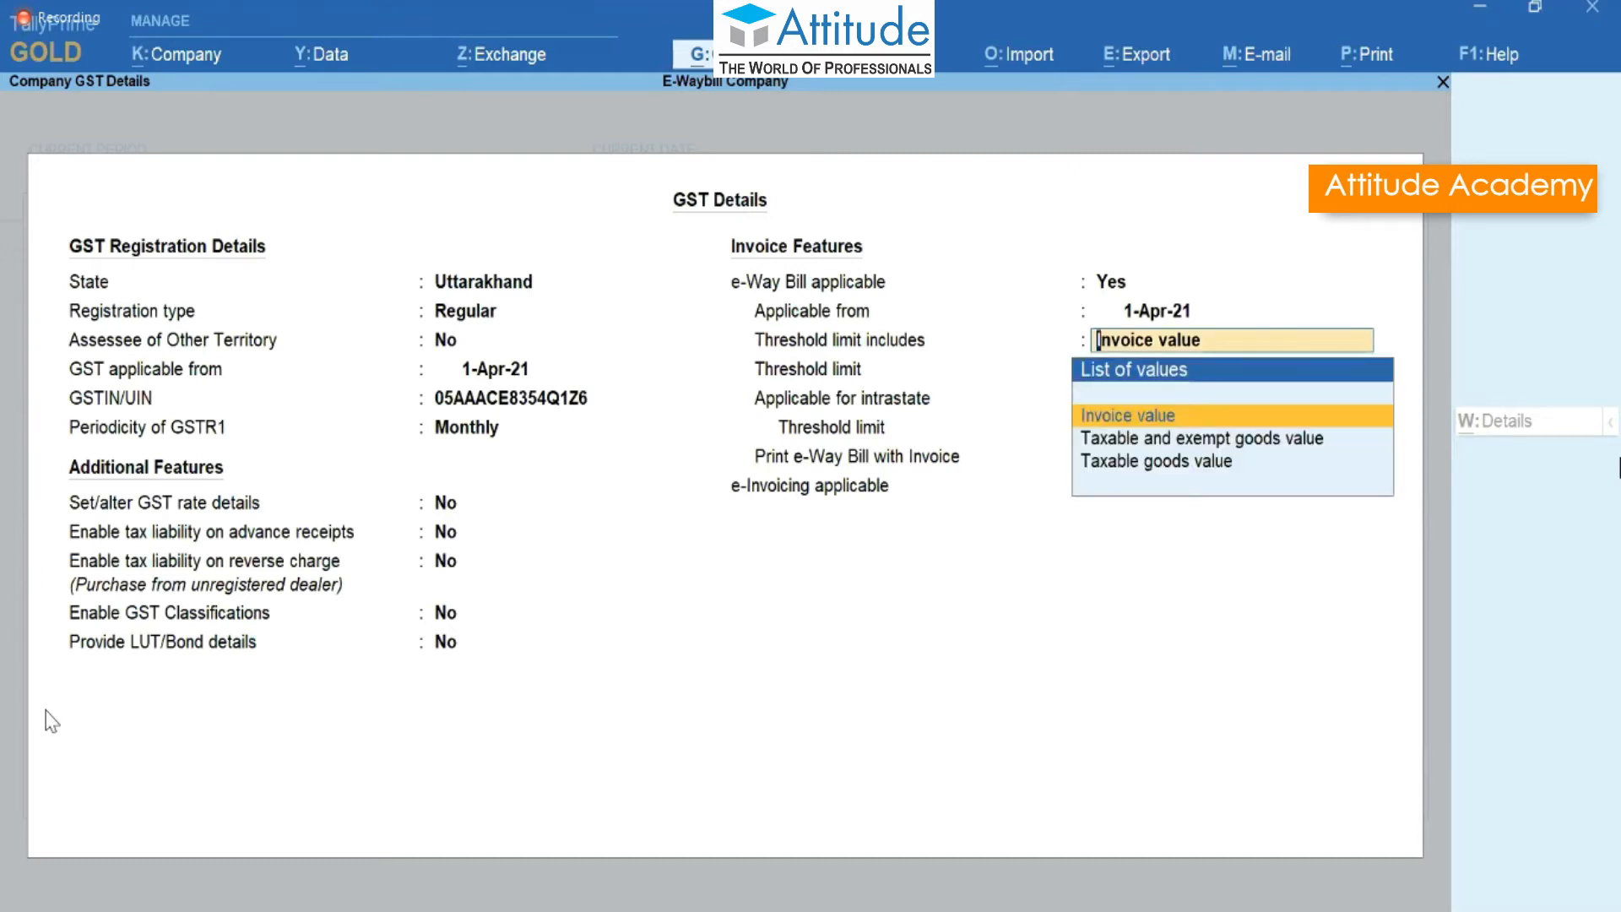
pyautogui.press('Up')
pyautogui.press('Up')
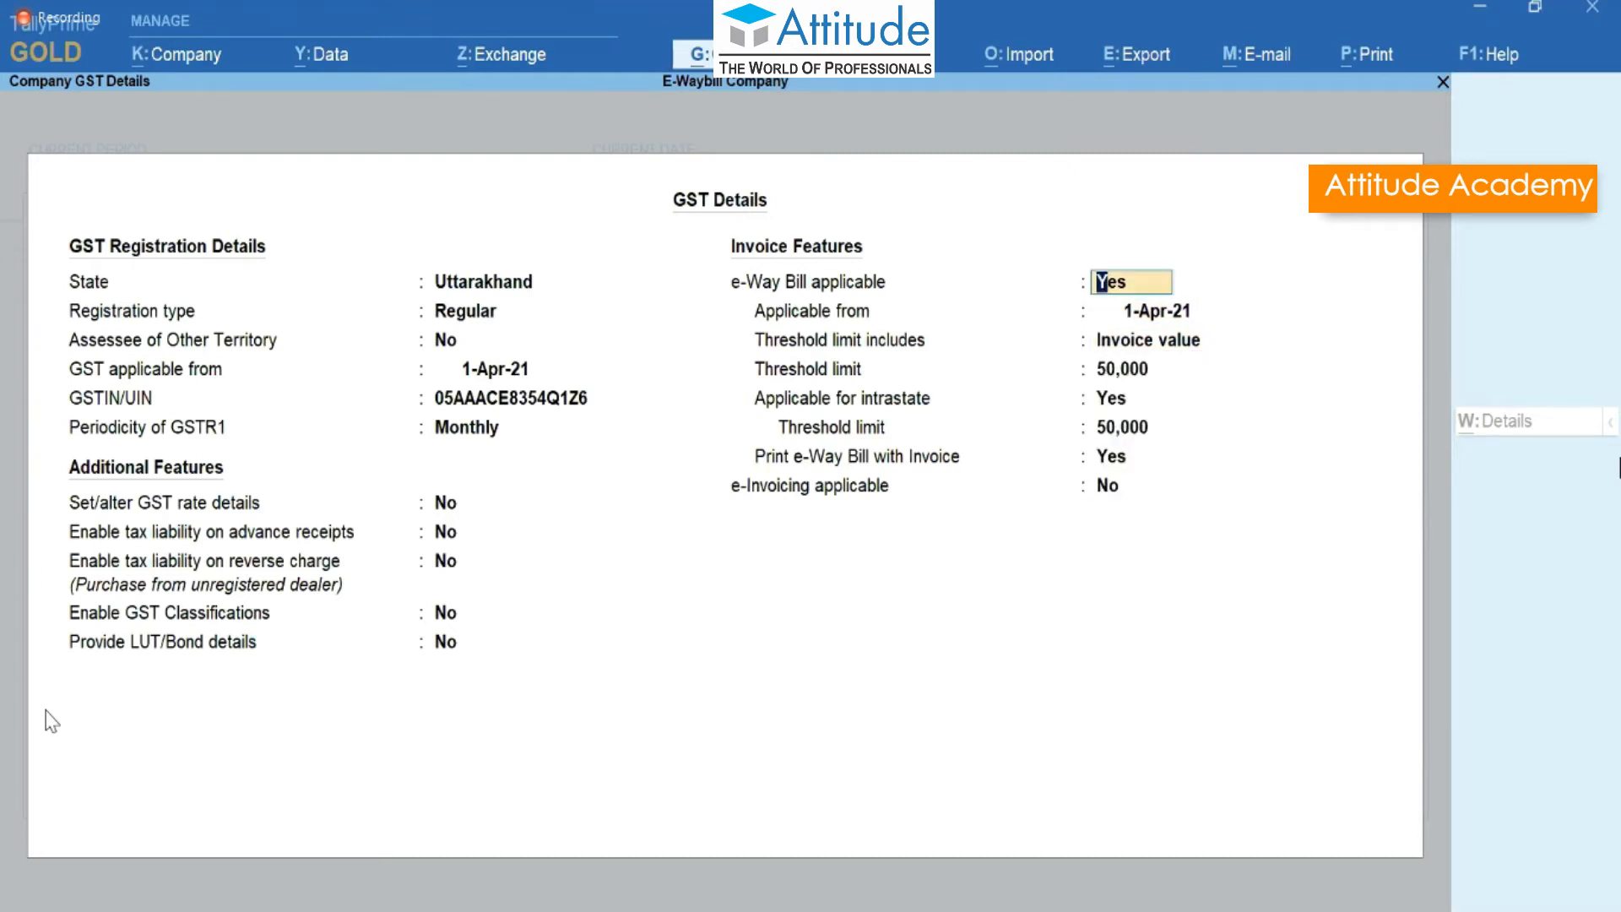
pyautogui.press('Return')
pyautogui.press('Return')
pyautogui.press('Return')
pyautogui.press('Return')
pyautogui.press('Return')
pyautogui.press('Return')
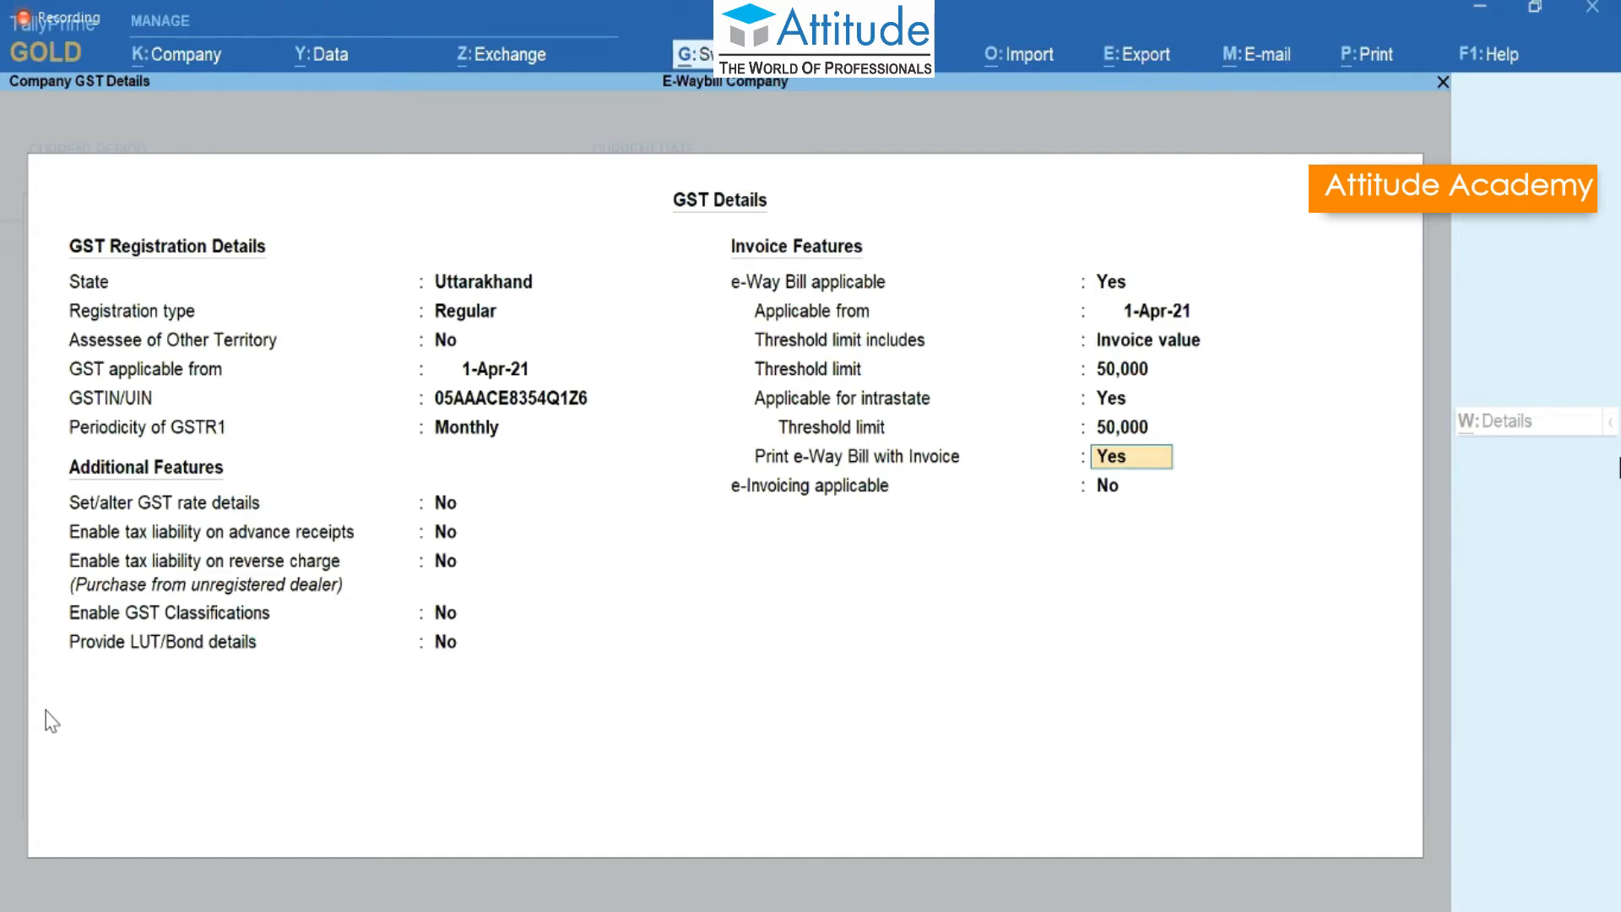
pyautogui.hotkey('ctrl', 'a')
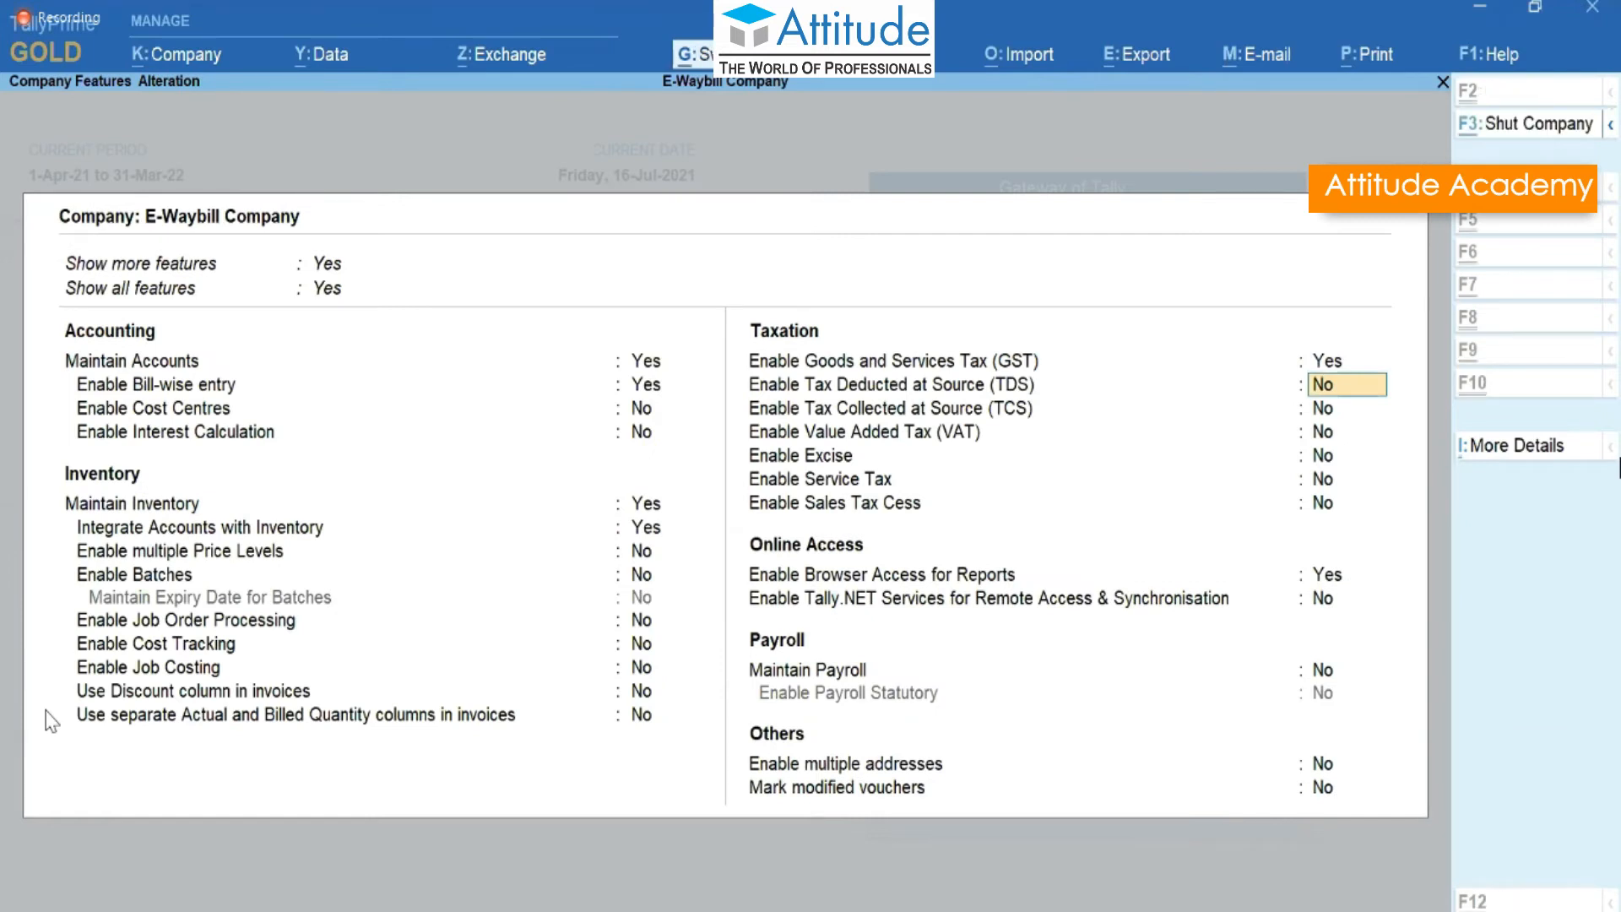
pyautogui.hotkey('ctrl', 'a')
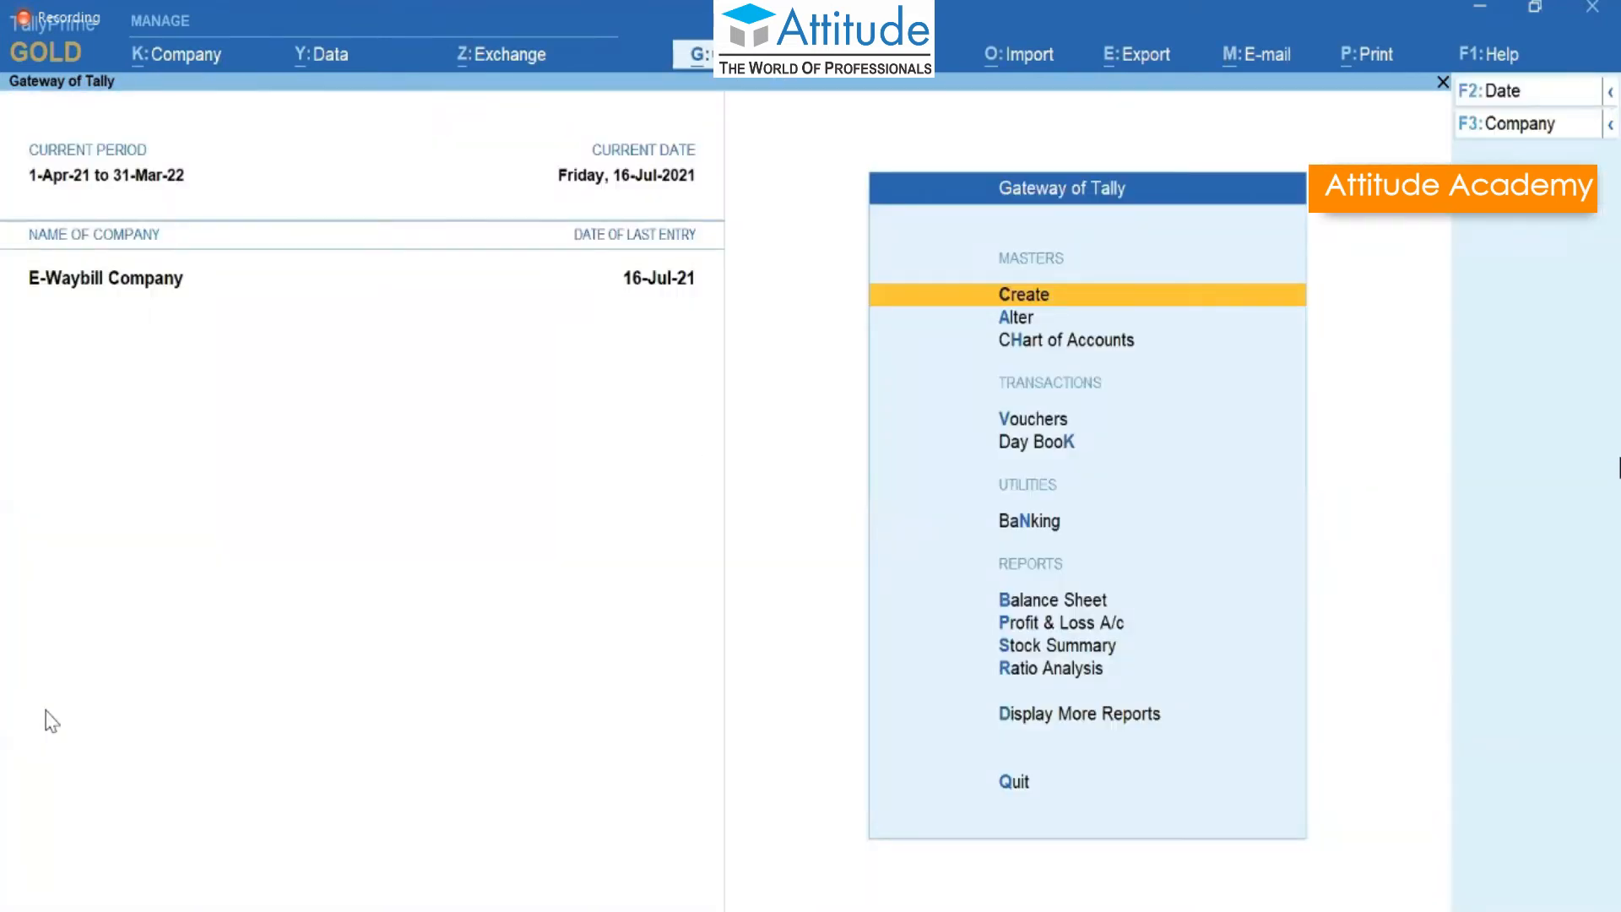
pyautogui.press('Down')
pyautogui.press('Down')
pyautogui.press('Down')
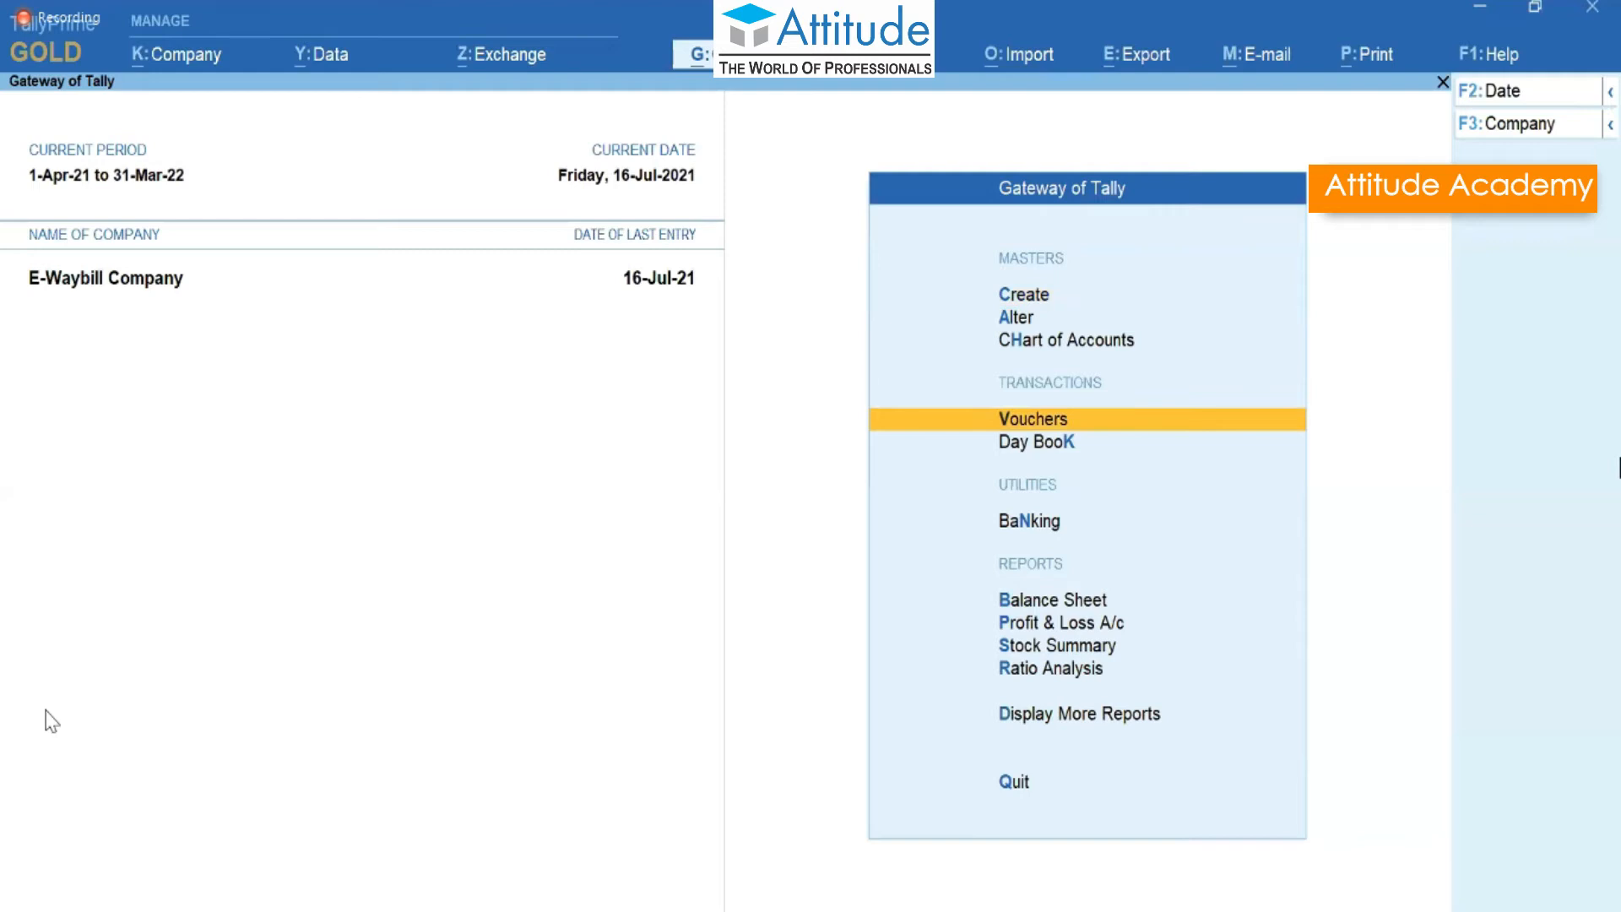
# - Start a Sales voucher for party Air Asia - Maharashtra, accepting dispatch and party details
pyautogui.press('Return')
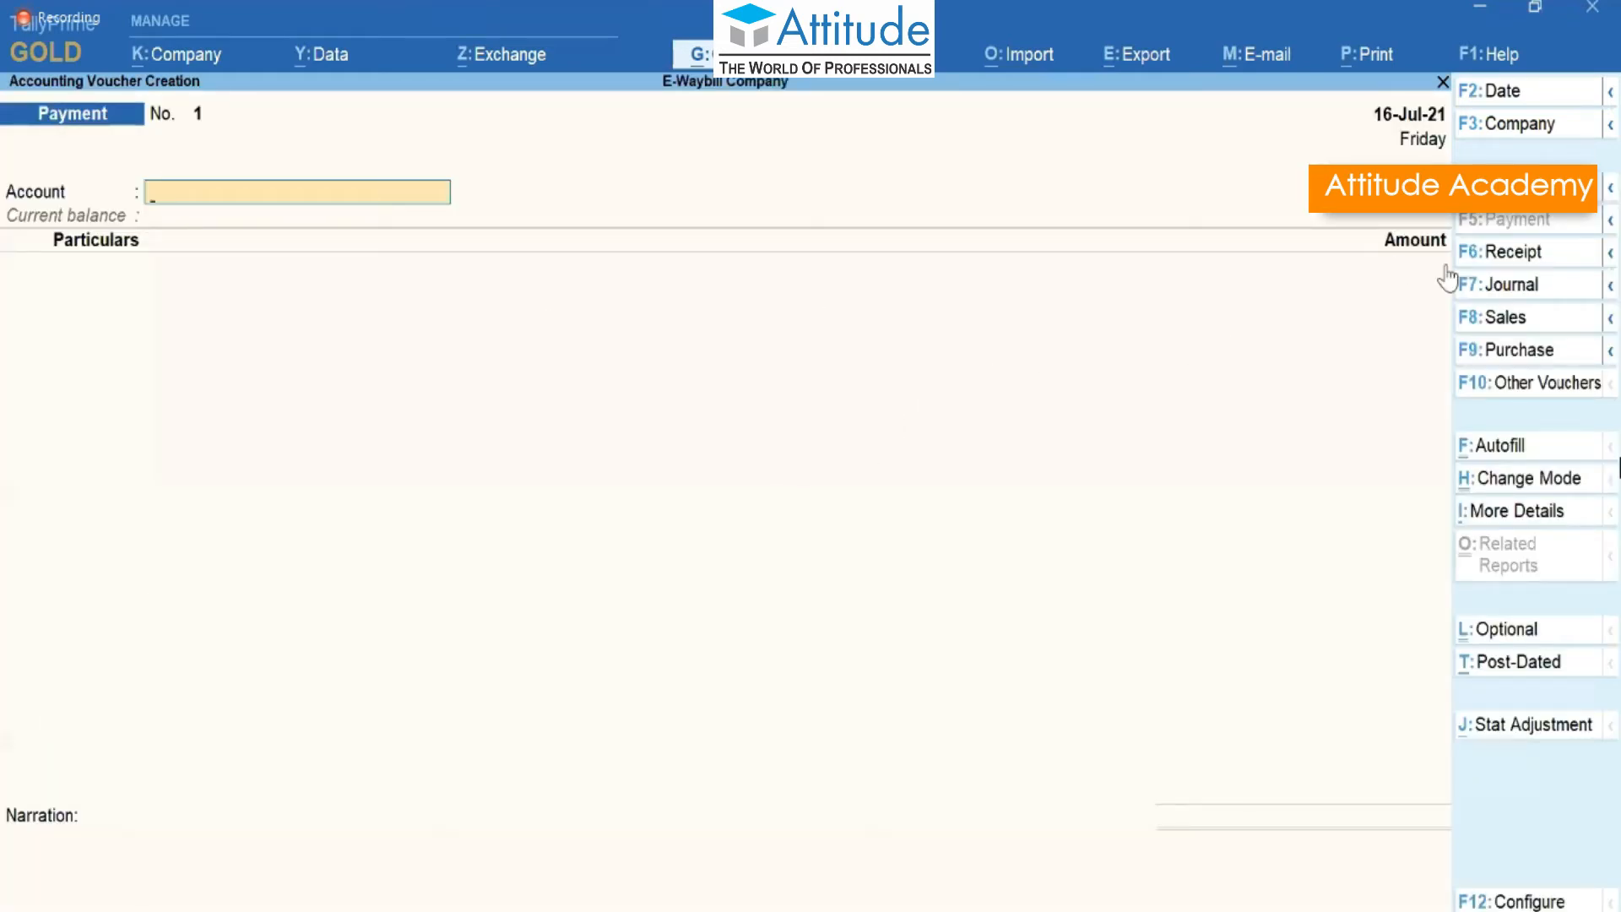
pyautogui.click(1492, 319)
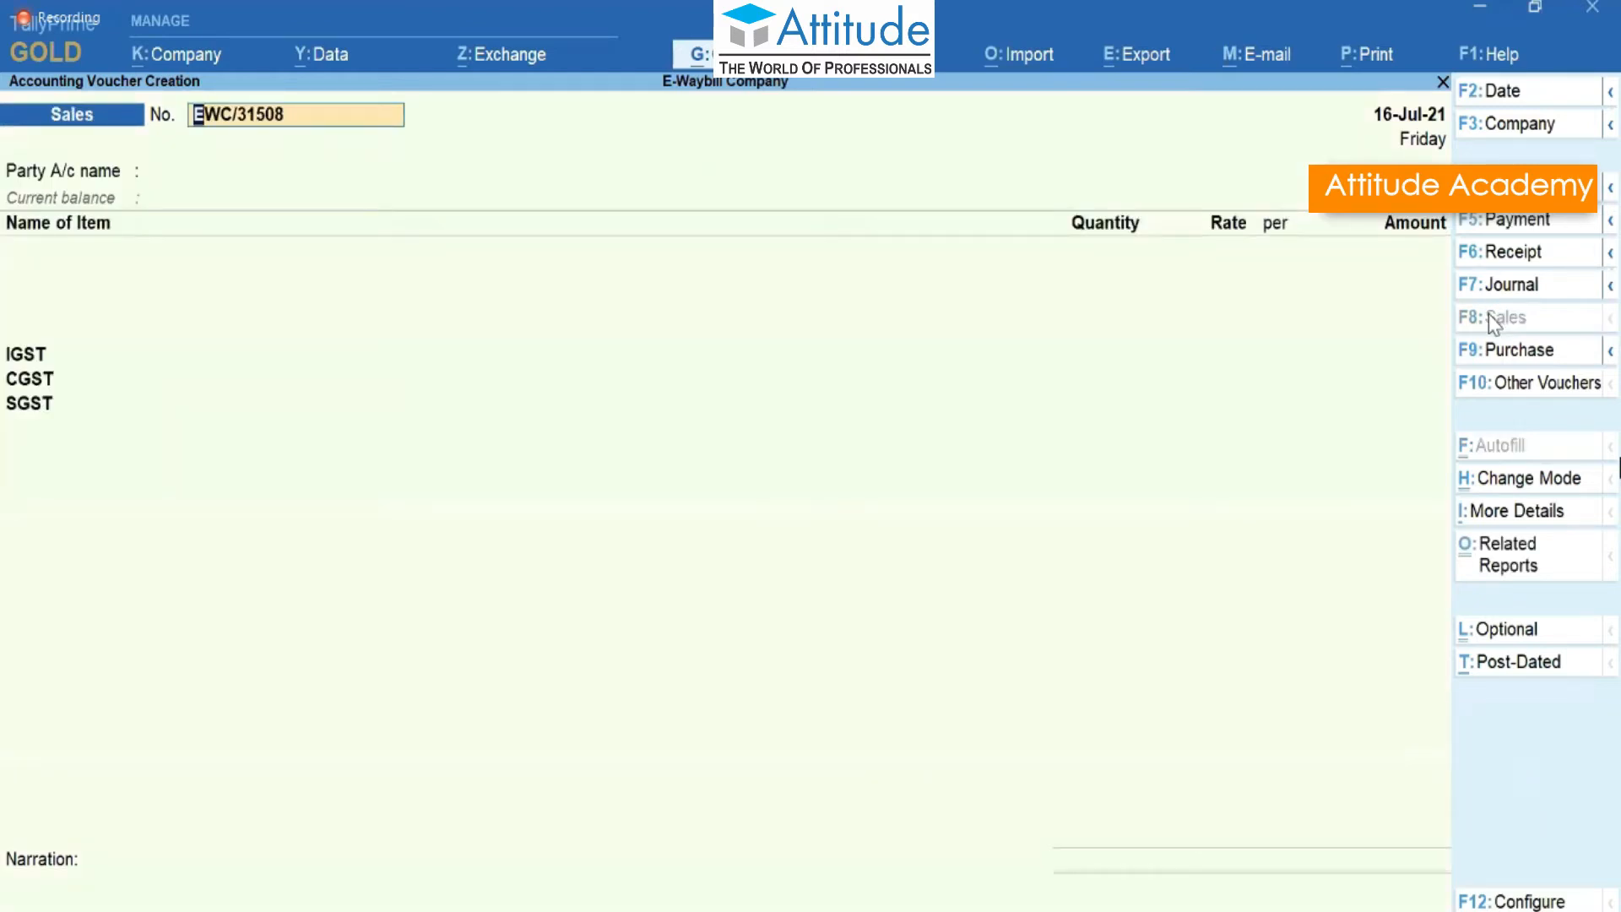
pyautogui.press('Return')
pyautogui.press('Down')
pyautogui.press('Up')
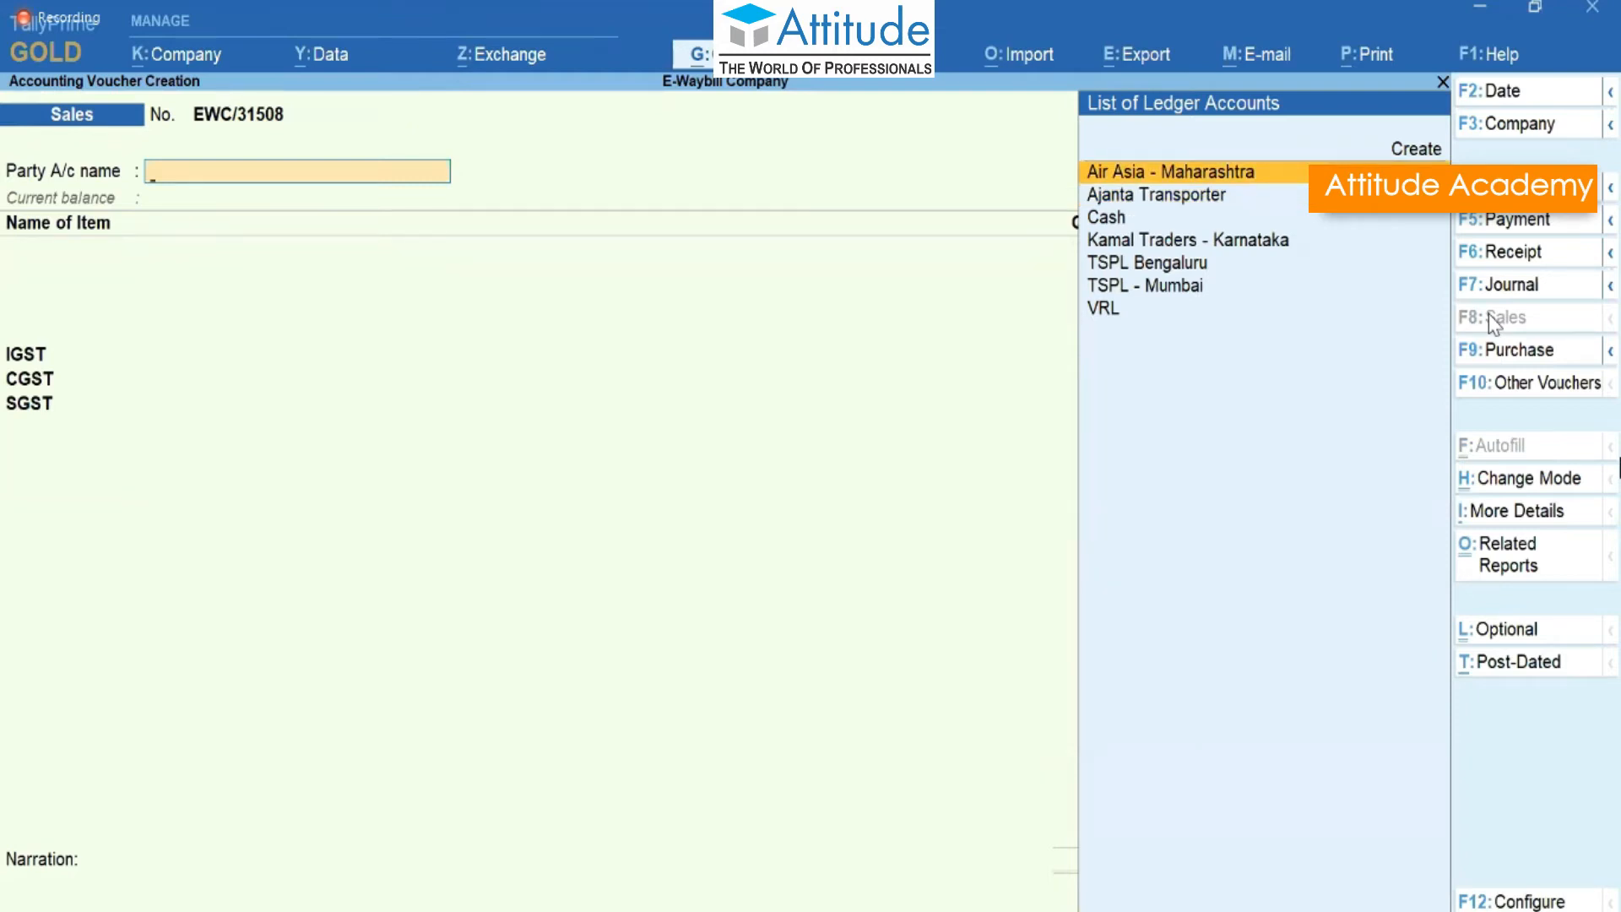
pyautogui.press('Return')
pyautogui.hotkey('ctrl', 'a')
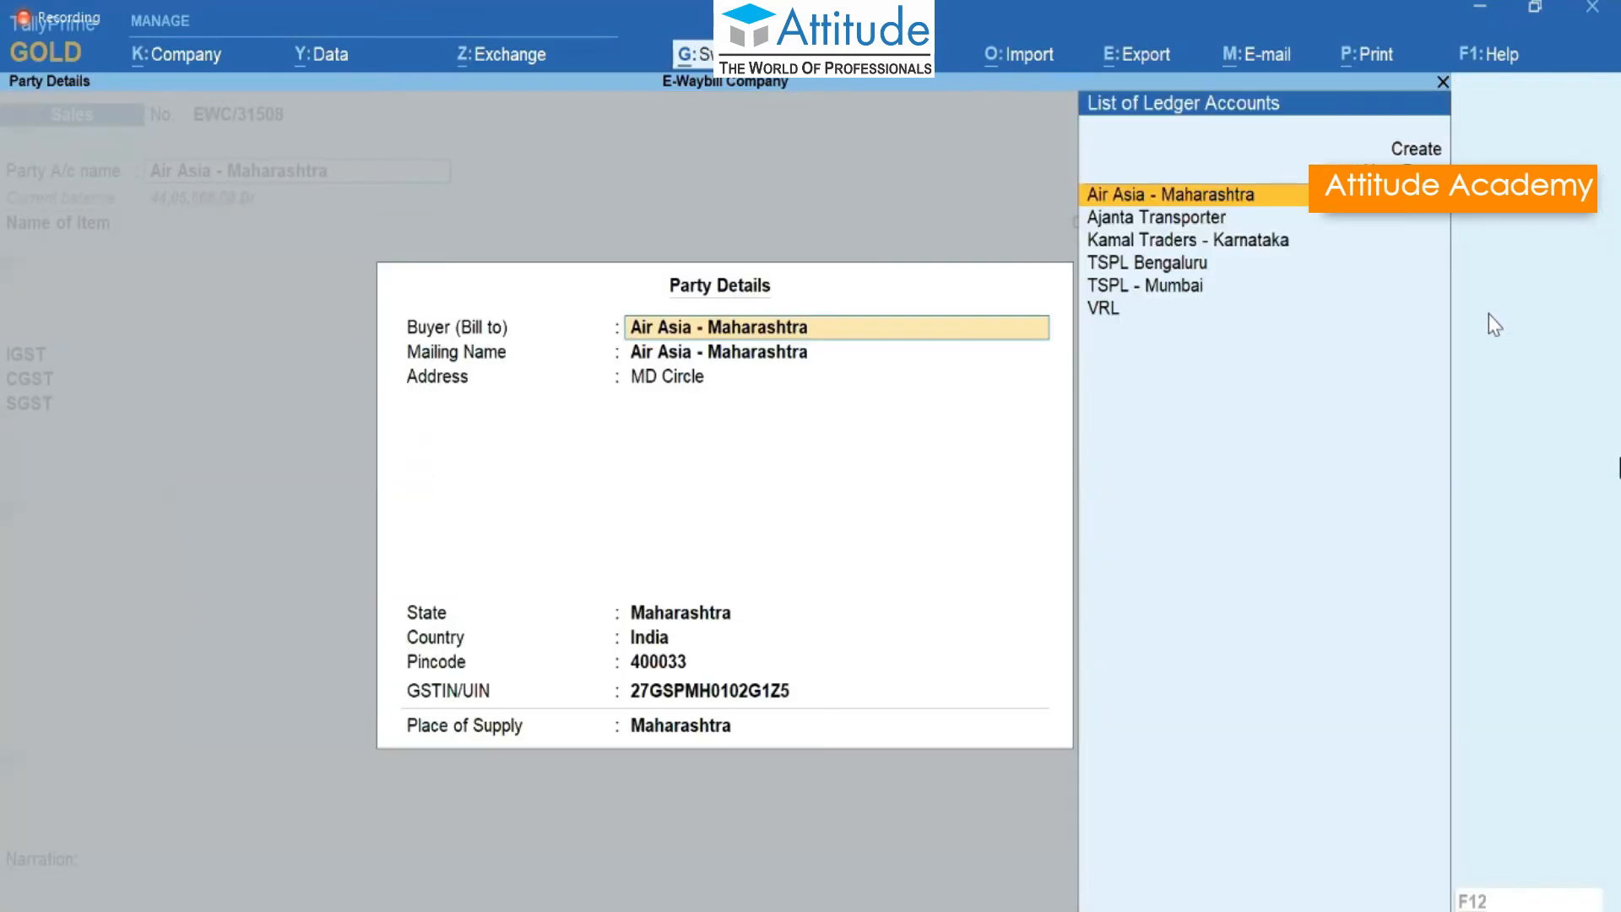
pyautogui.hotkey('ctrl', 'a')
# - Add 100 Ball Point Pens for 1,00,000 with the Sales ledger and 18,000 IGST
pyautogui.press('Down')
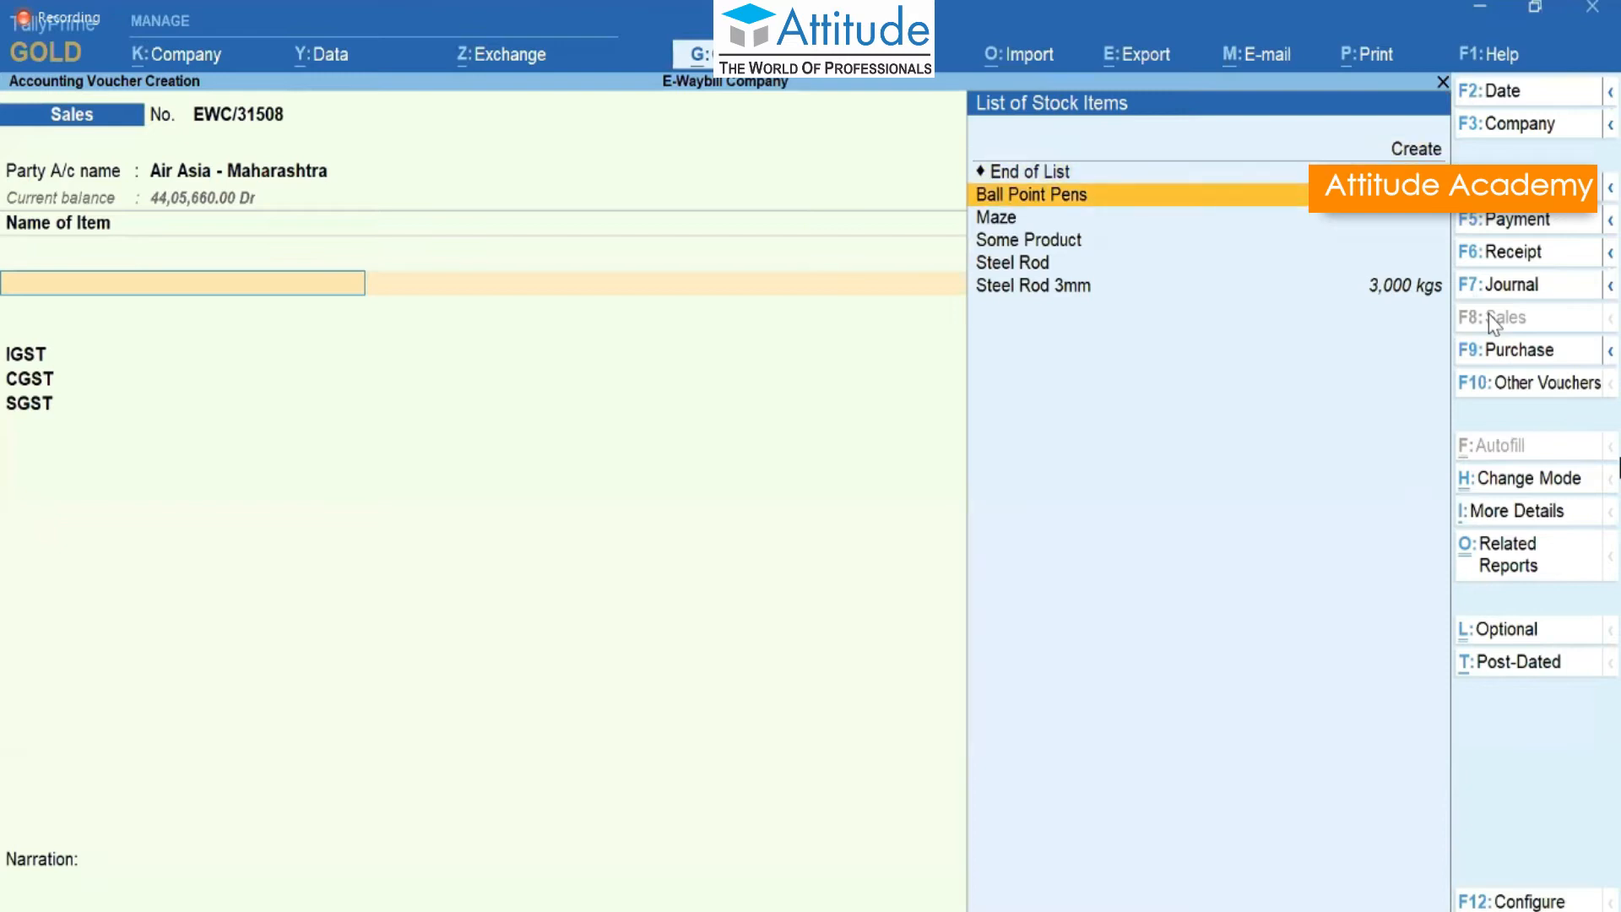
pyautogui.press('Return')
pyautogui.write('100')
pyautogui.press('Return')
pyautogui.press('Return')
pyautogui.press('Return')
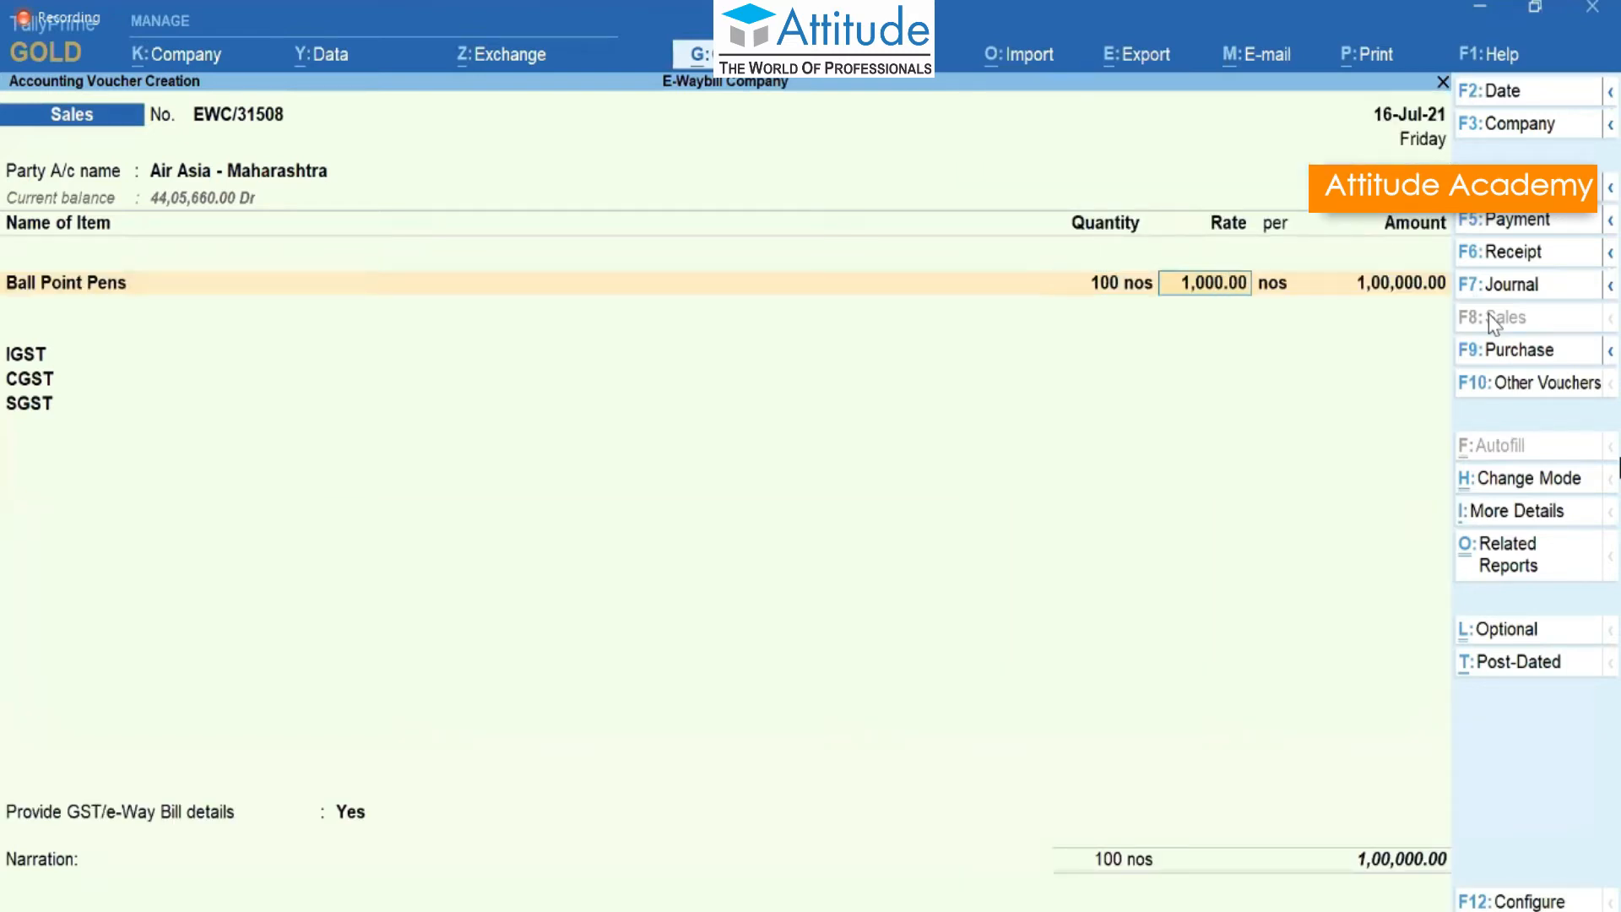
pyautogui.press('Return')
pyautogui.press('Return')
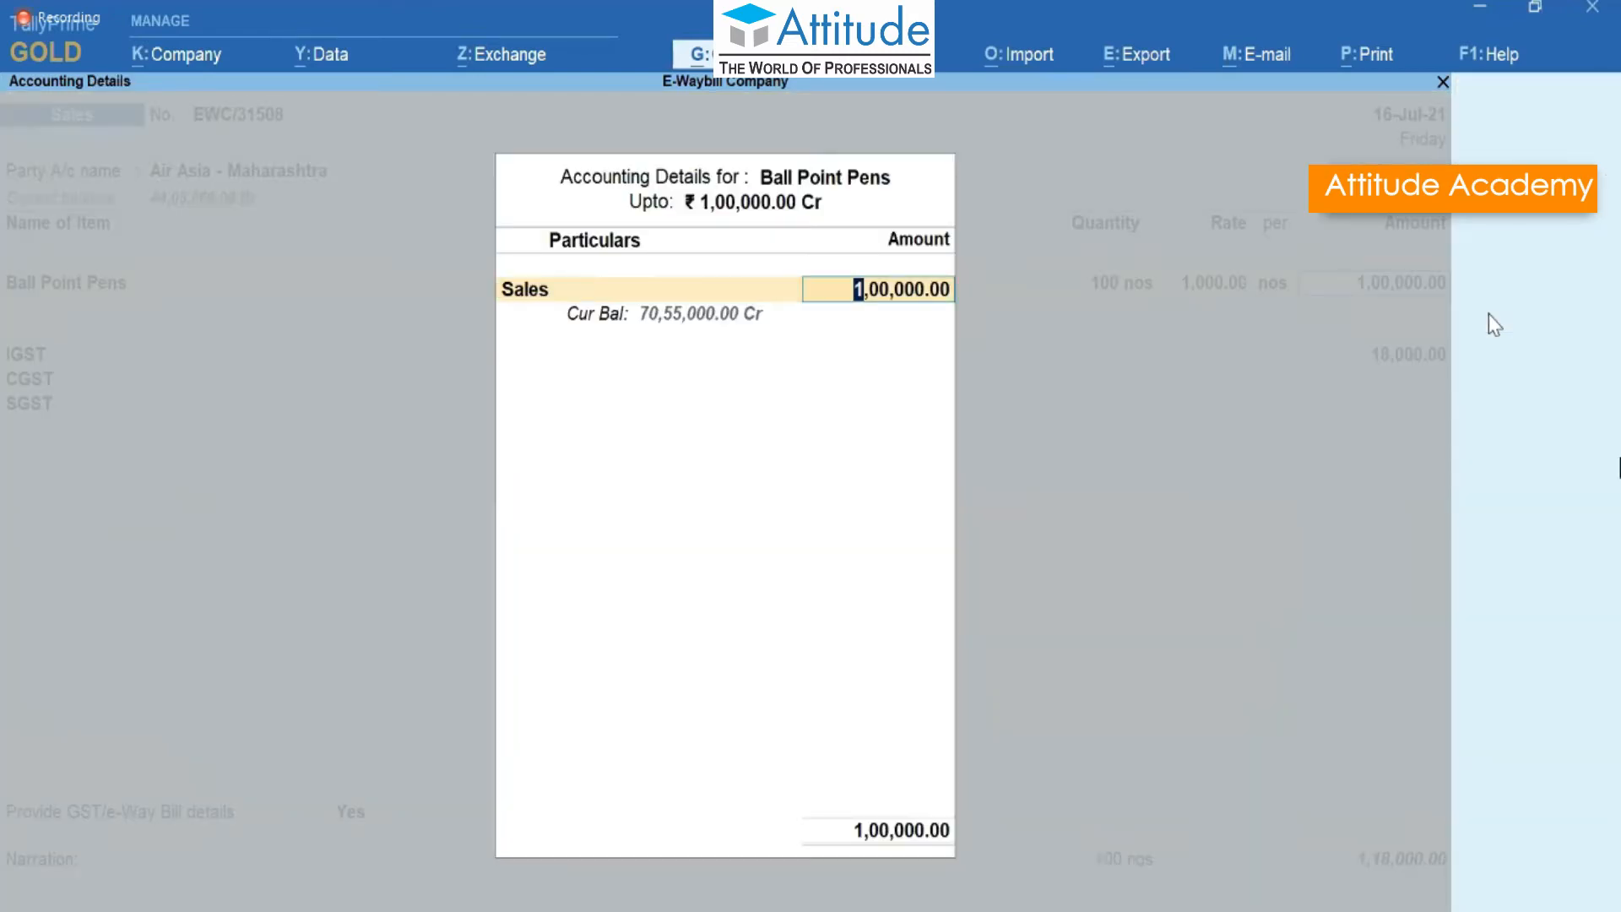
pyautogui.press('Return')
pyautogui.press('Return')
pyautogui.press('Return')
pyautogui.press('Return')
pyautogui.press('Return')
pyautogui.press('Return')
pyautogui.press('Return')
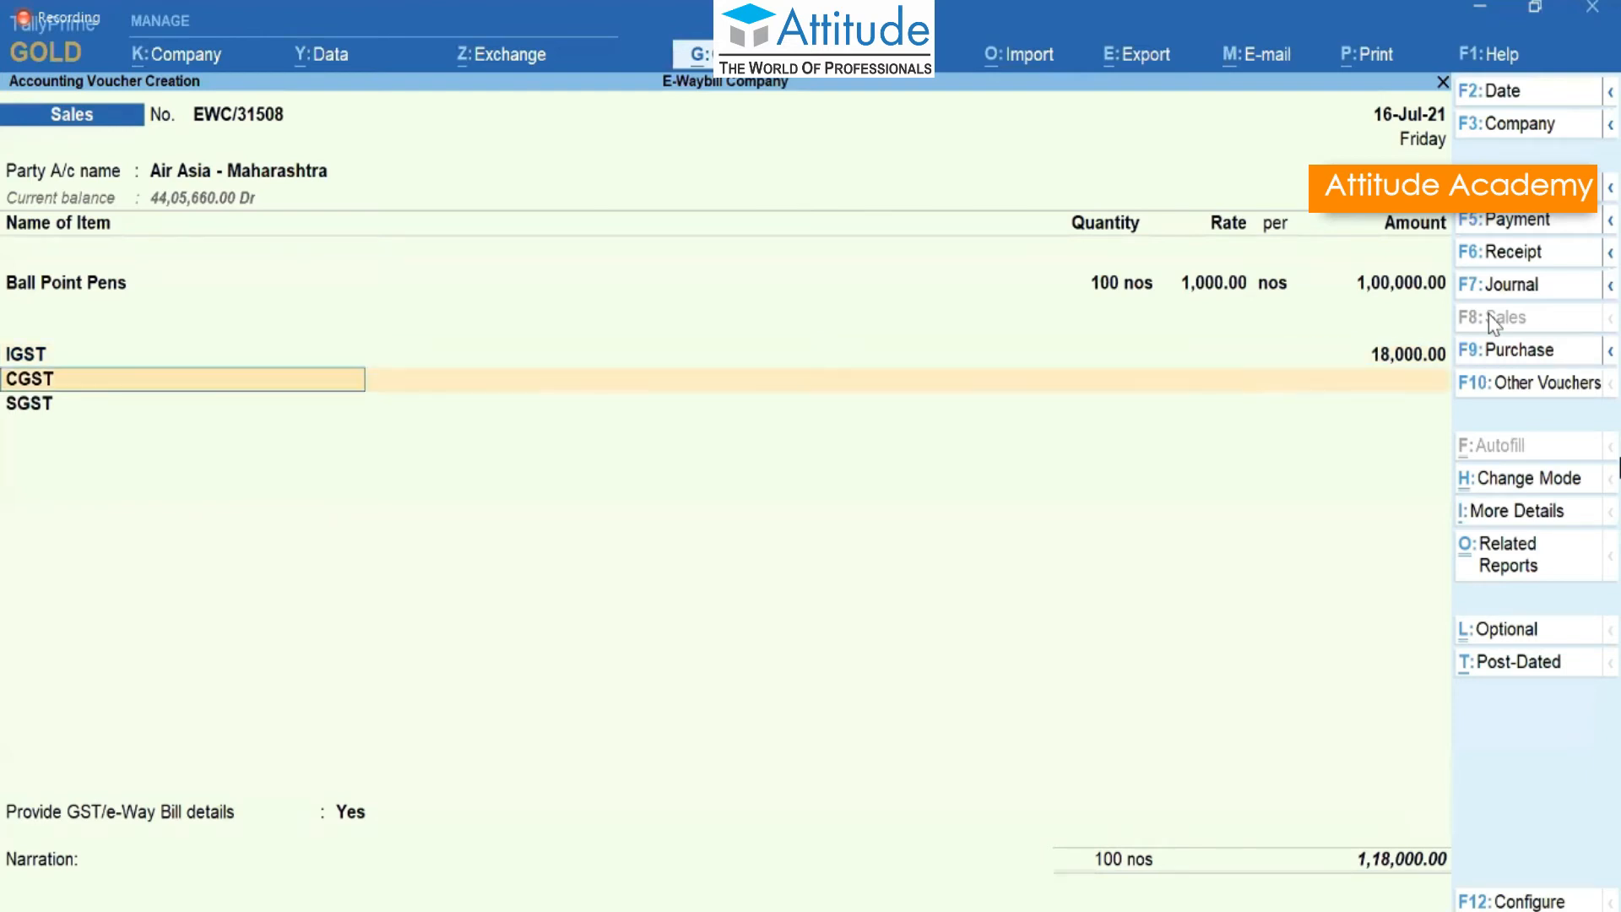
# - Answer Yes to provide GST/e-Way Bill details and step through the consignor fields
pyautogui.press('Return')
pyautogui.press('Return')
pyautogui.press('Return')
pyautogui.press('Return')
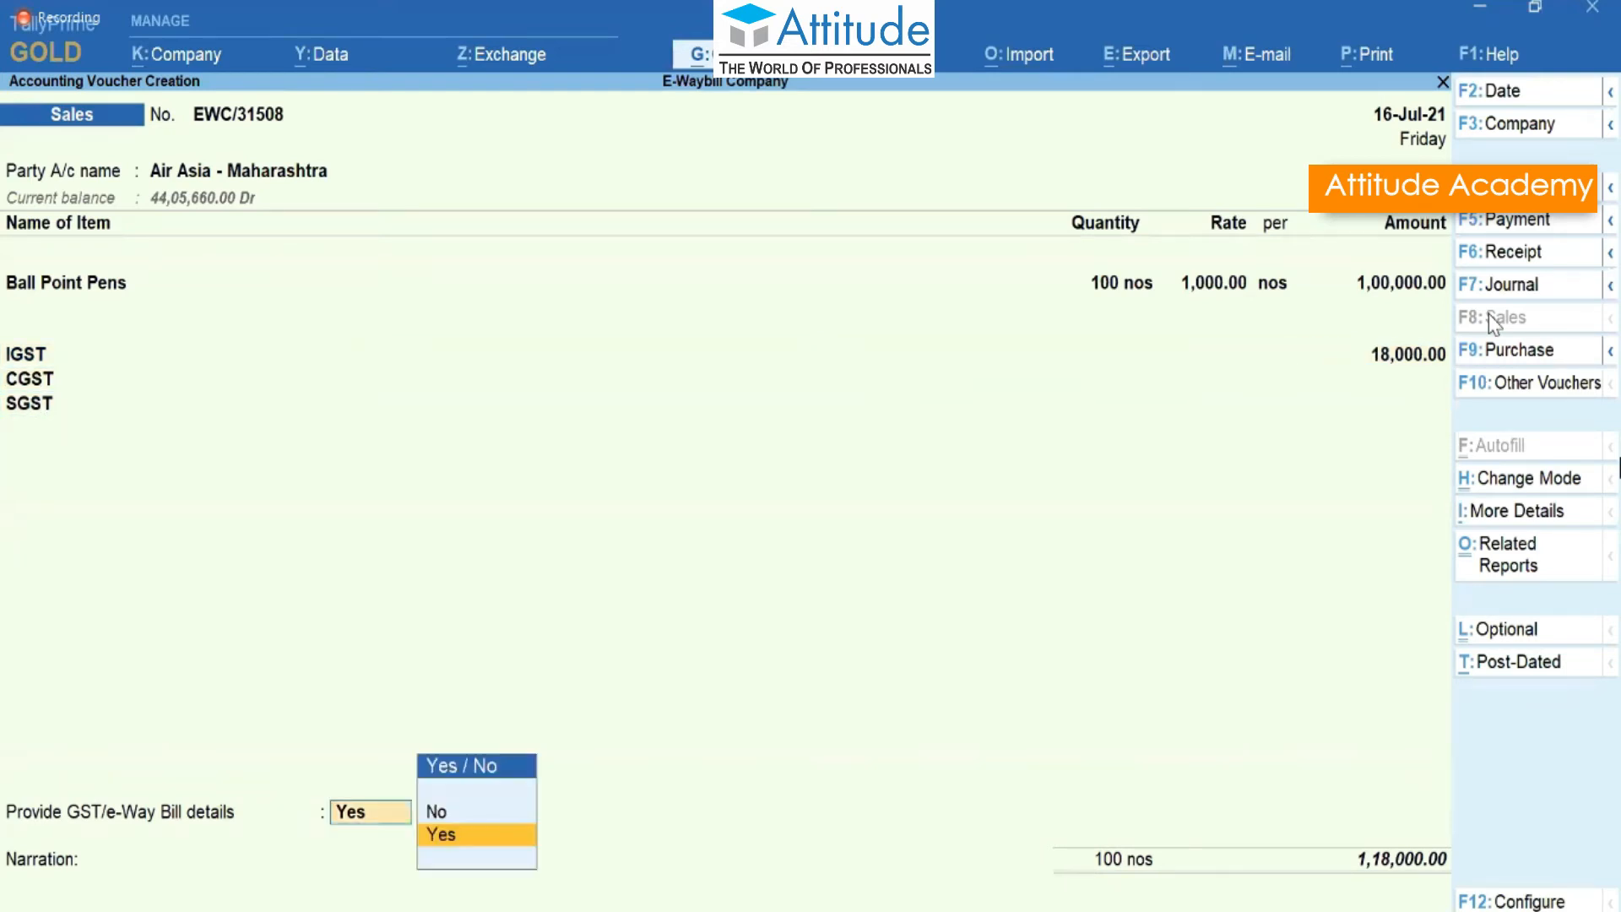
pyautogui.press('Return')
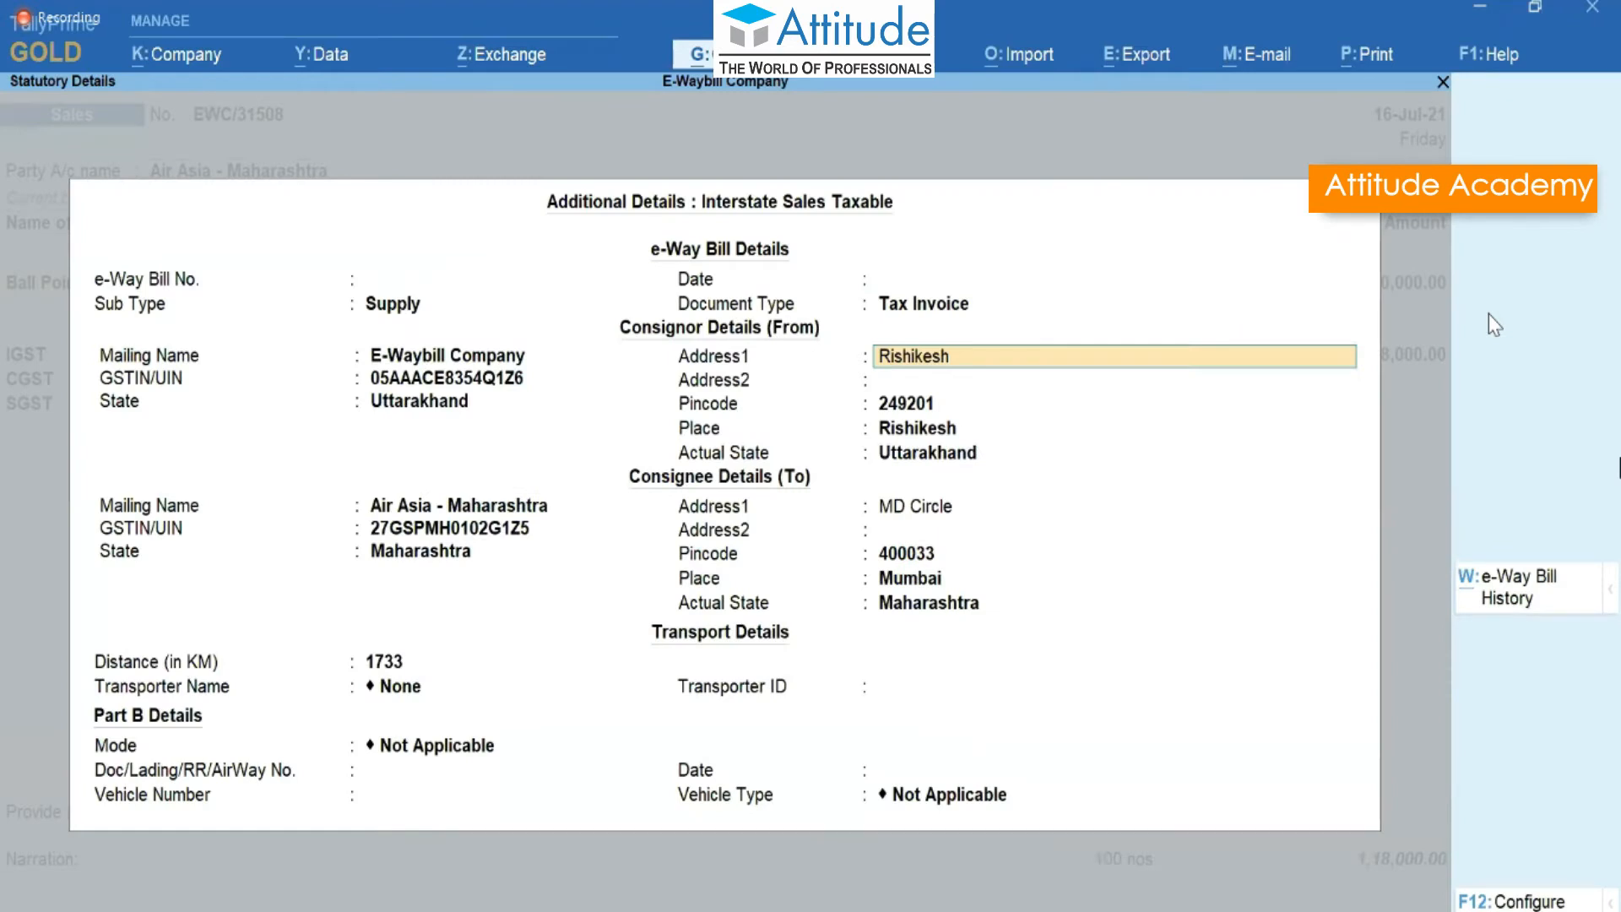
pyautogui.press('Return')
pyautogui.press('Return')
pyautogui.press('Return')
pyautogui.press('Return')
pyautogui.press('Return')
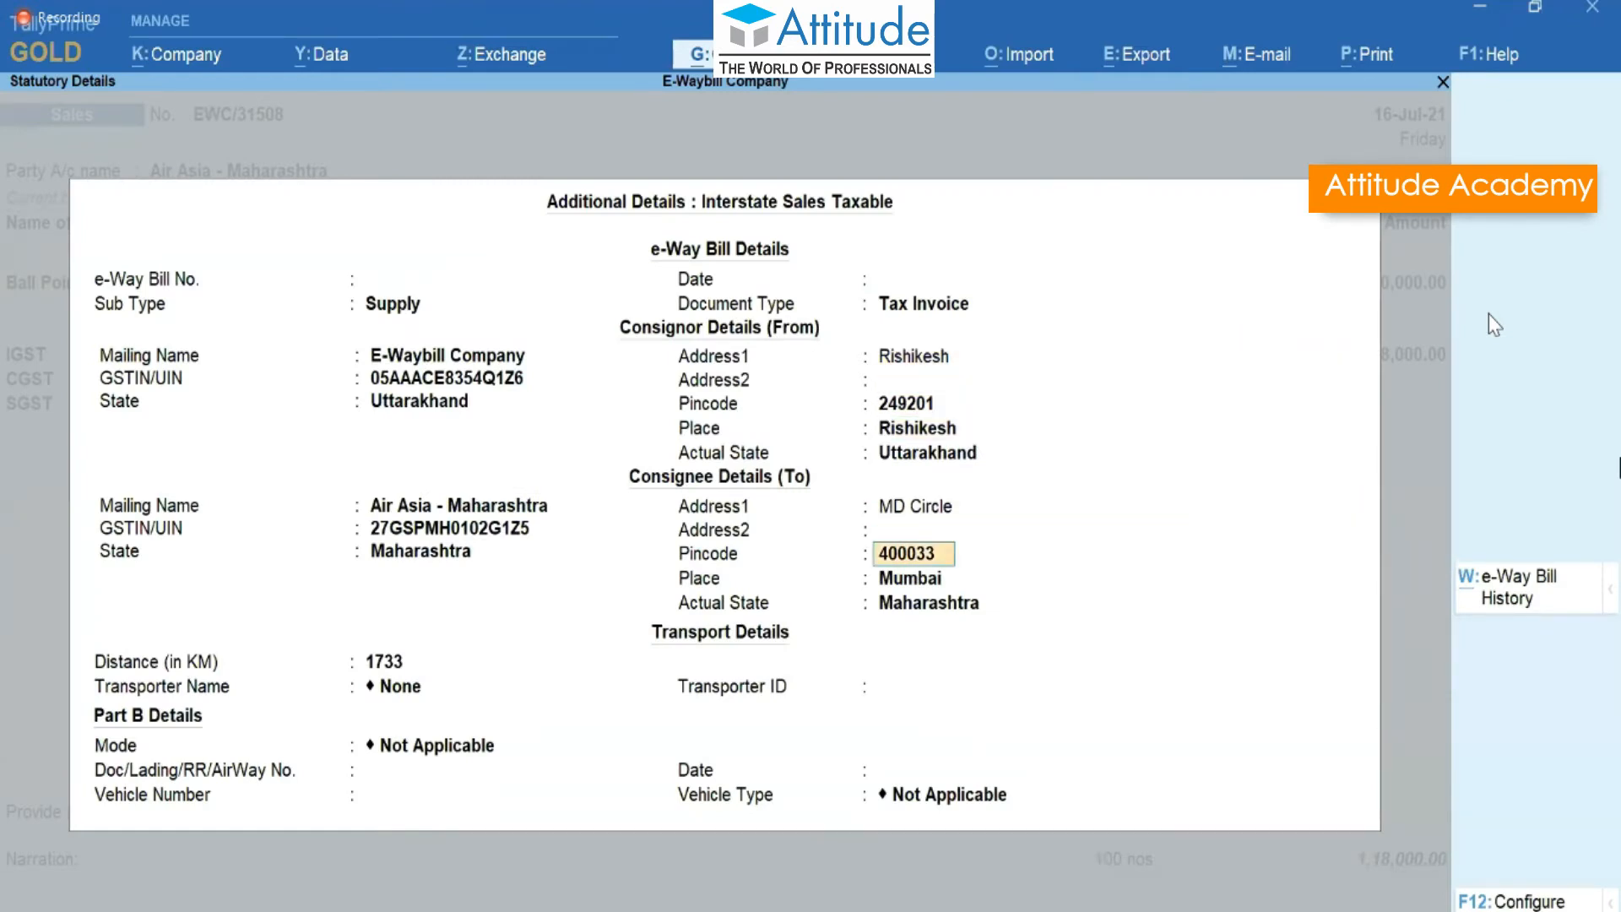
pyautogui.press('Return')
pyautogui.press('Return')
pyautogui.press('Return')
pyautogui.press('Return')
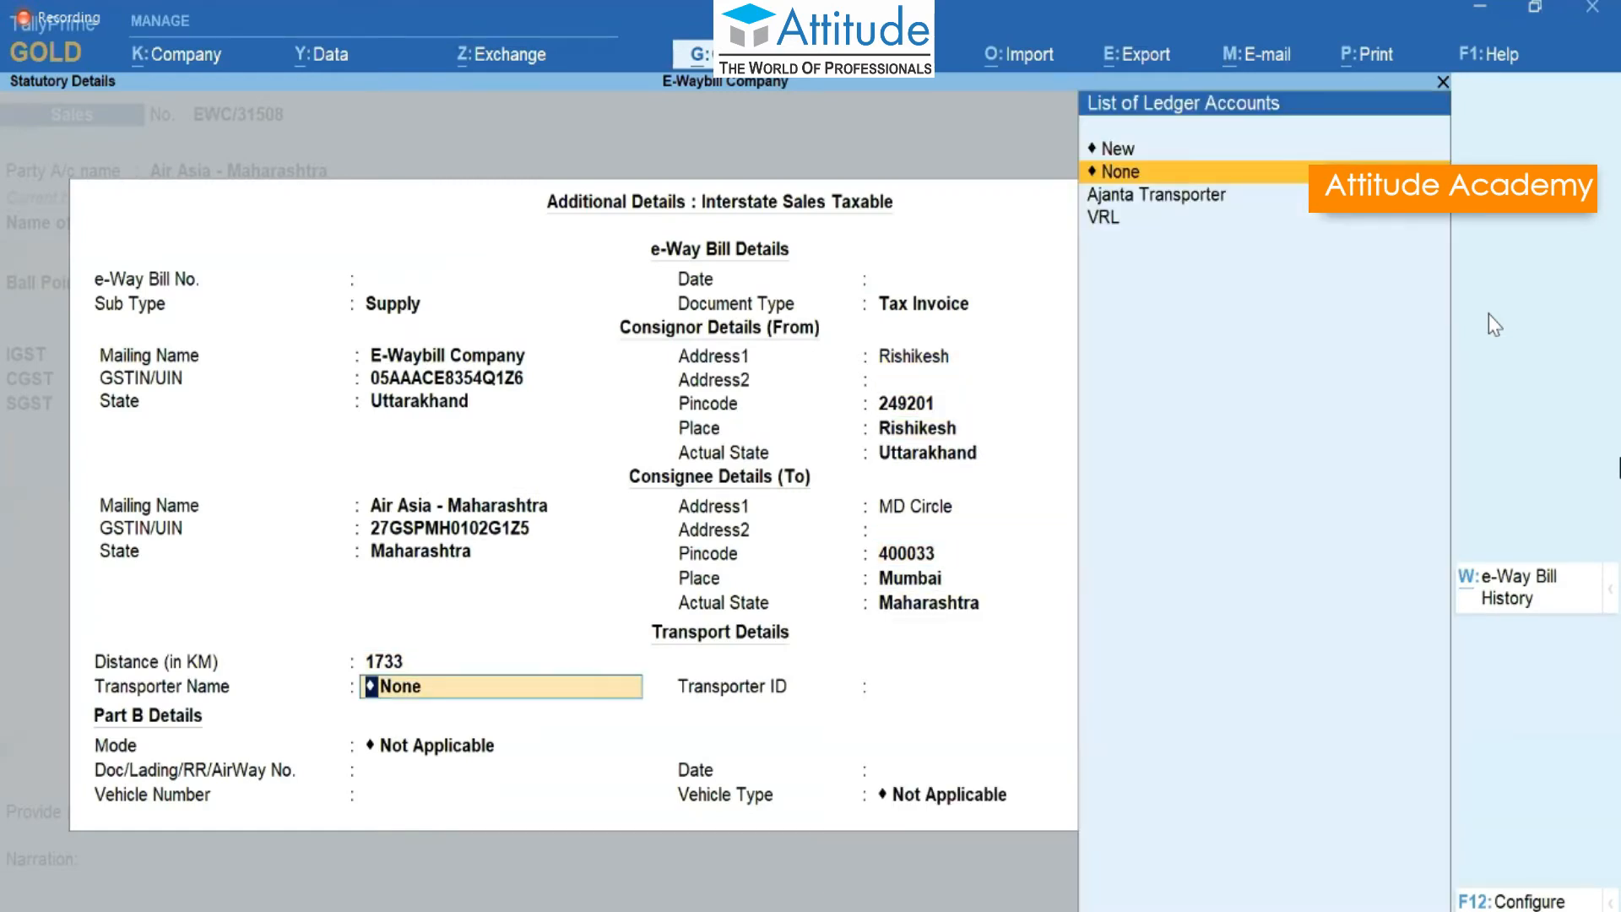
pyautogui.press('BackSpace')
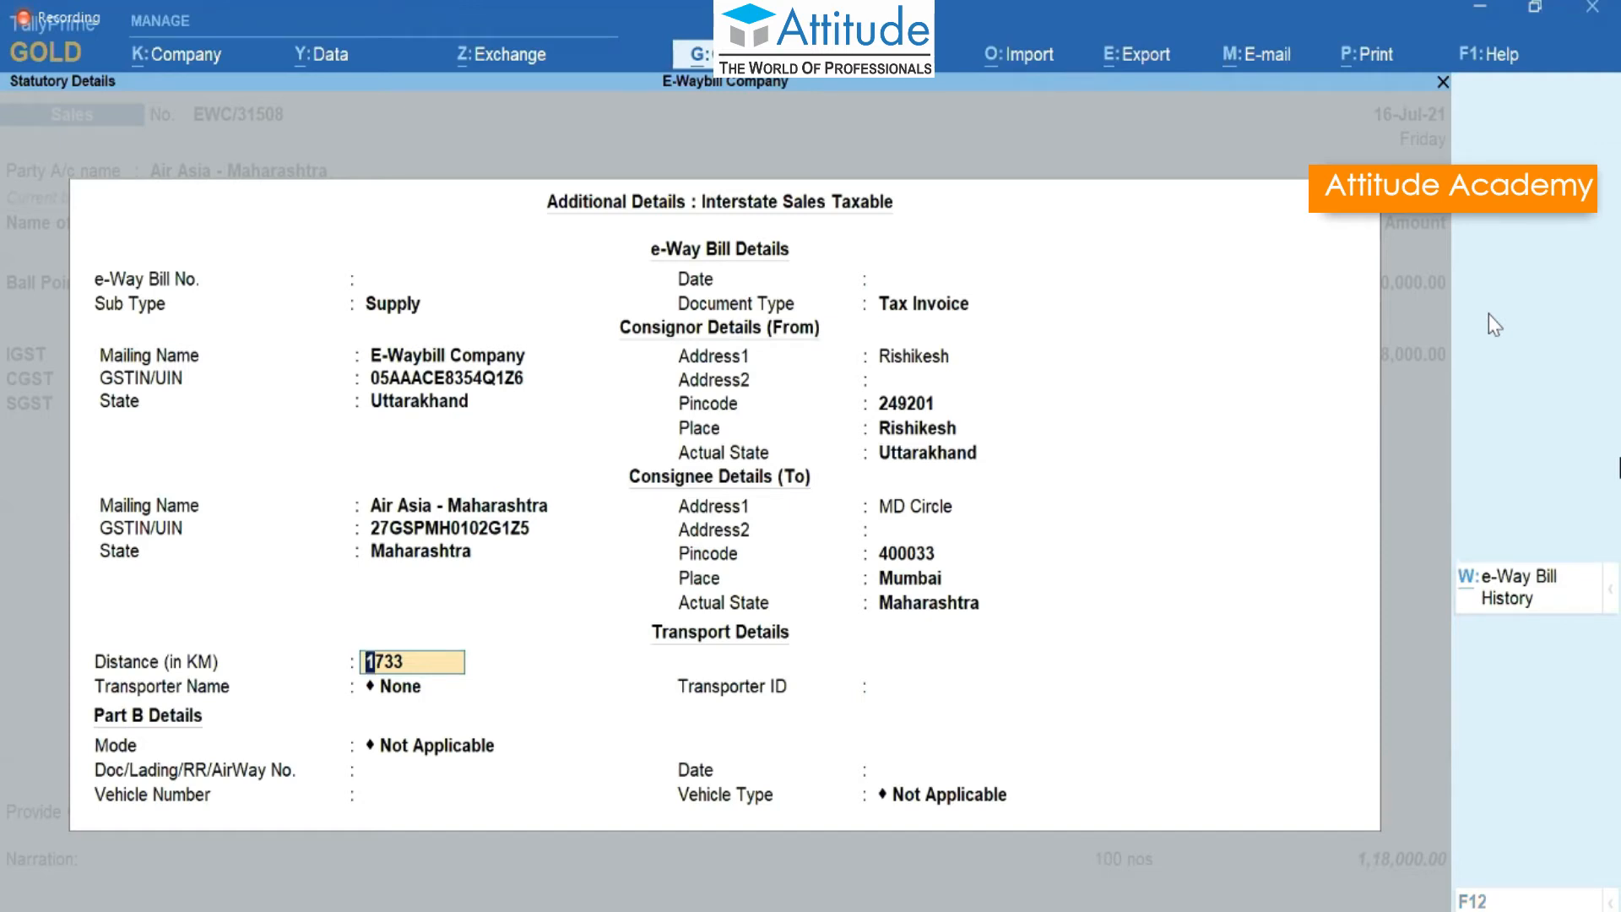
pyautogui.hotkey('alt', 'Tab')
pyautogui.hotkey('alt', 'Tab')
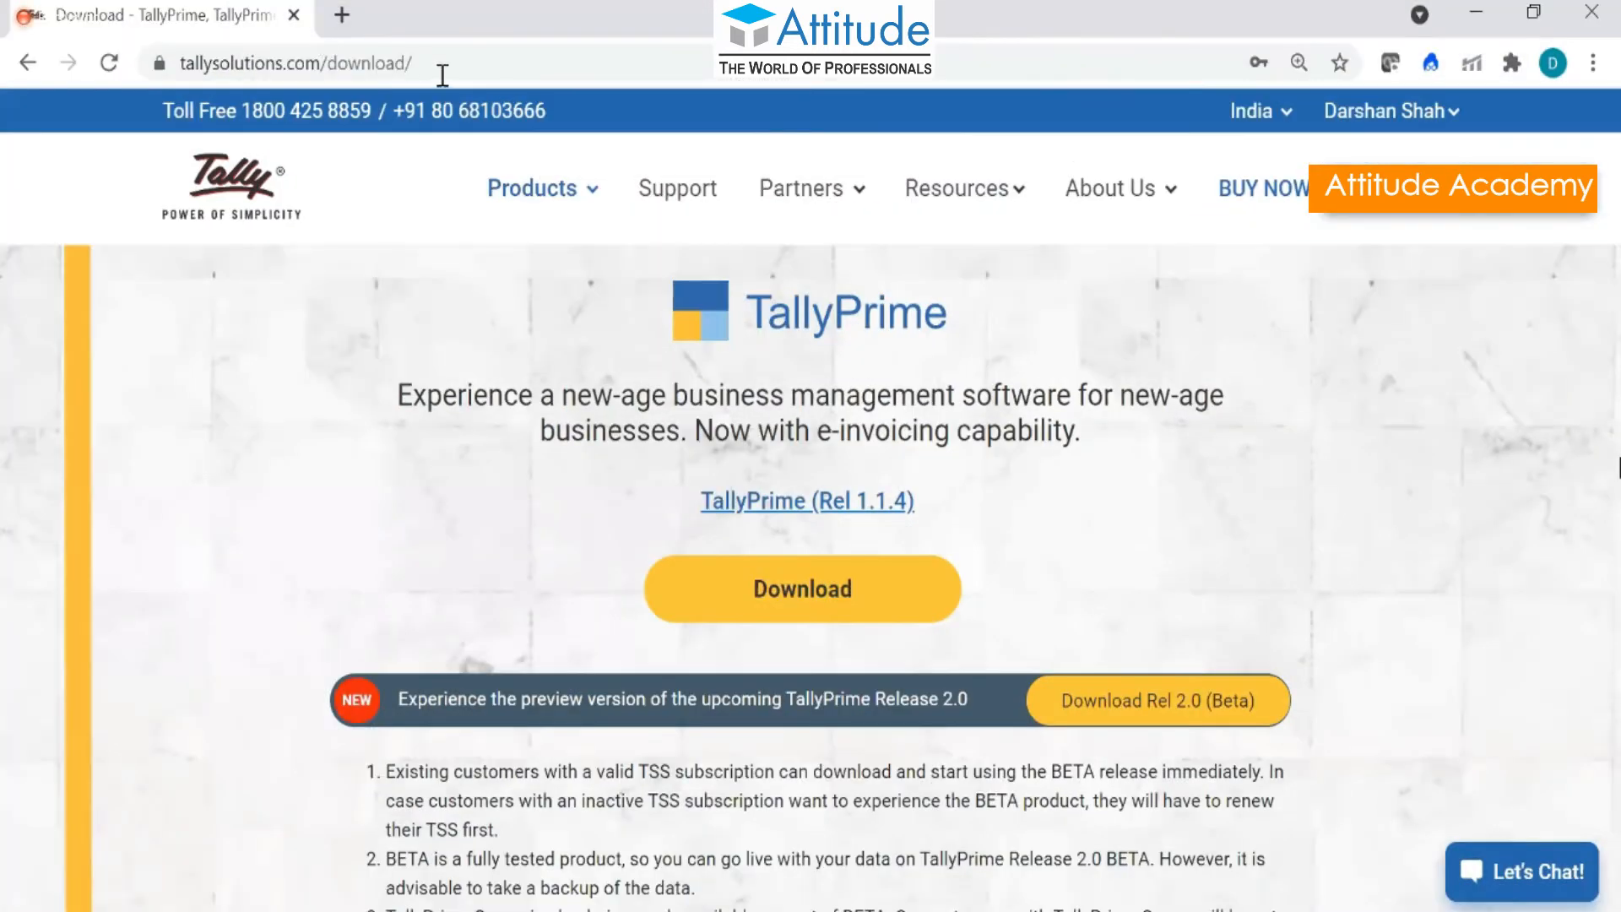
# - Search Google for 'ewayBill' in a new tab and open the E-Way Bill System site
pyautogui.hotkey('ctrl', 't')
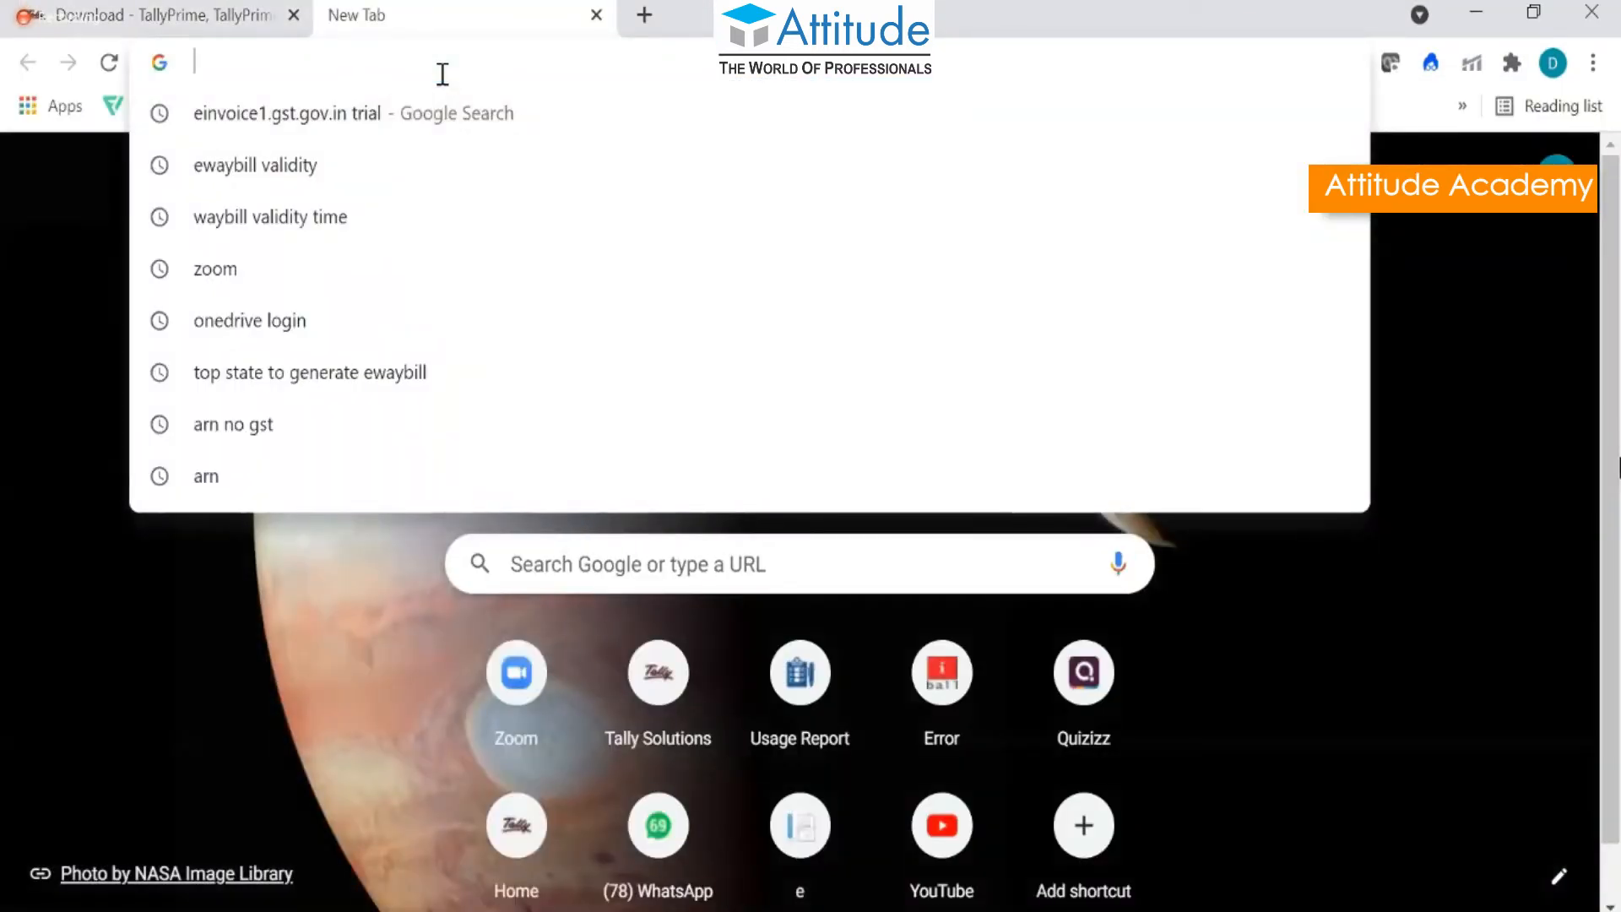
pyautogui.write('eway')
pyautogui.press('Right')
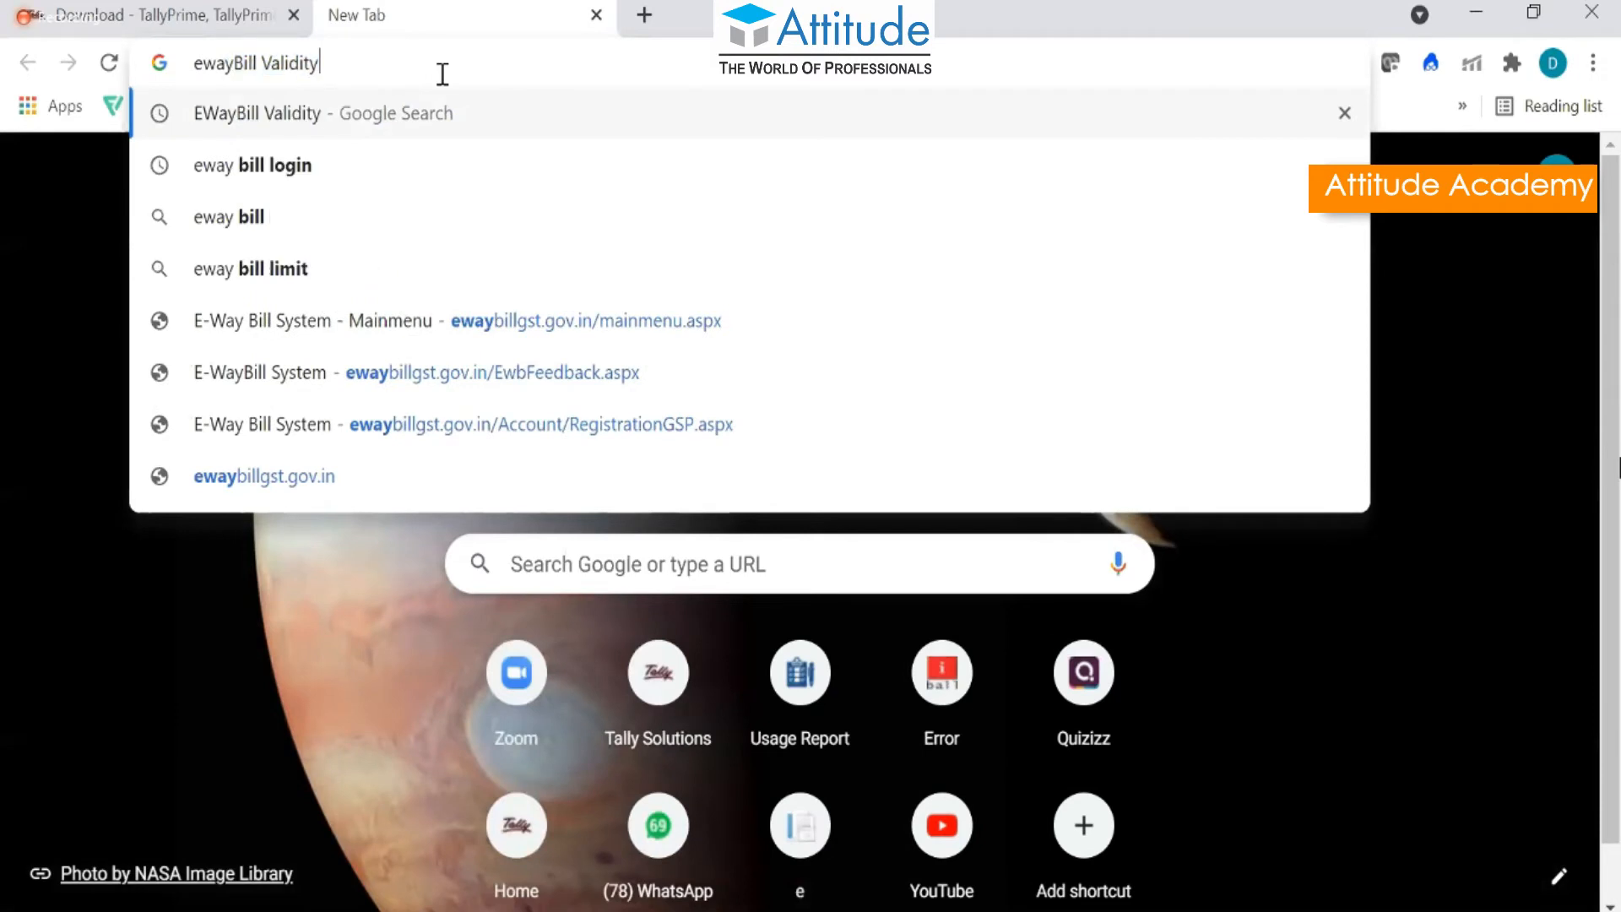
pyautogui.press('BackSpace')
pyautogui.press('BackSpace')
pyautogui.press('BackSpace')
pyautogui.press('BackSpace')
pyautogui.press('BackSpace')
pyautogui.press('BackSpace')
pyautogui.press('BackSpace')
pyautogui.press('BackSpace')
pyautogui.press('BackSpace')
pyautogui.press('Return')
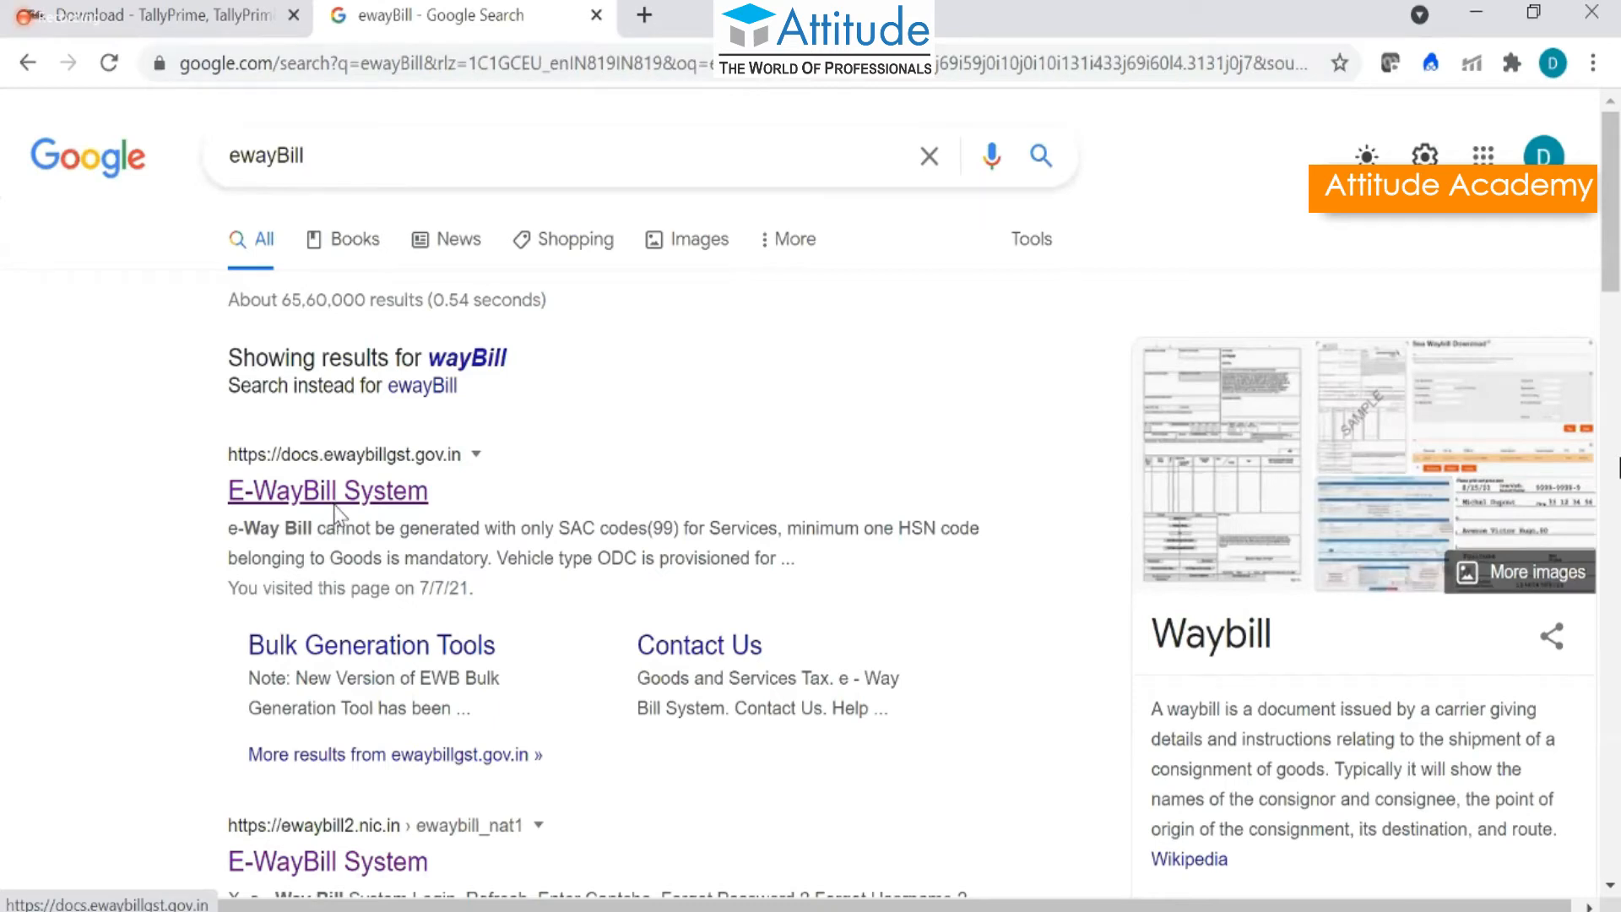
pyautogui.click(336, 511)
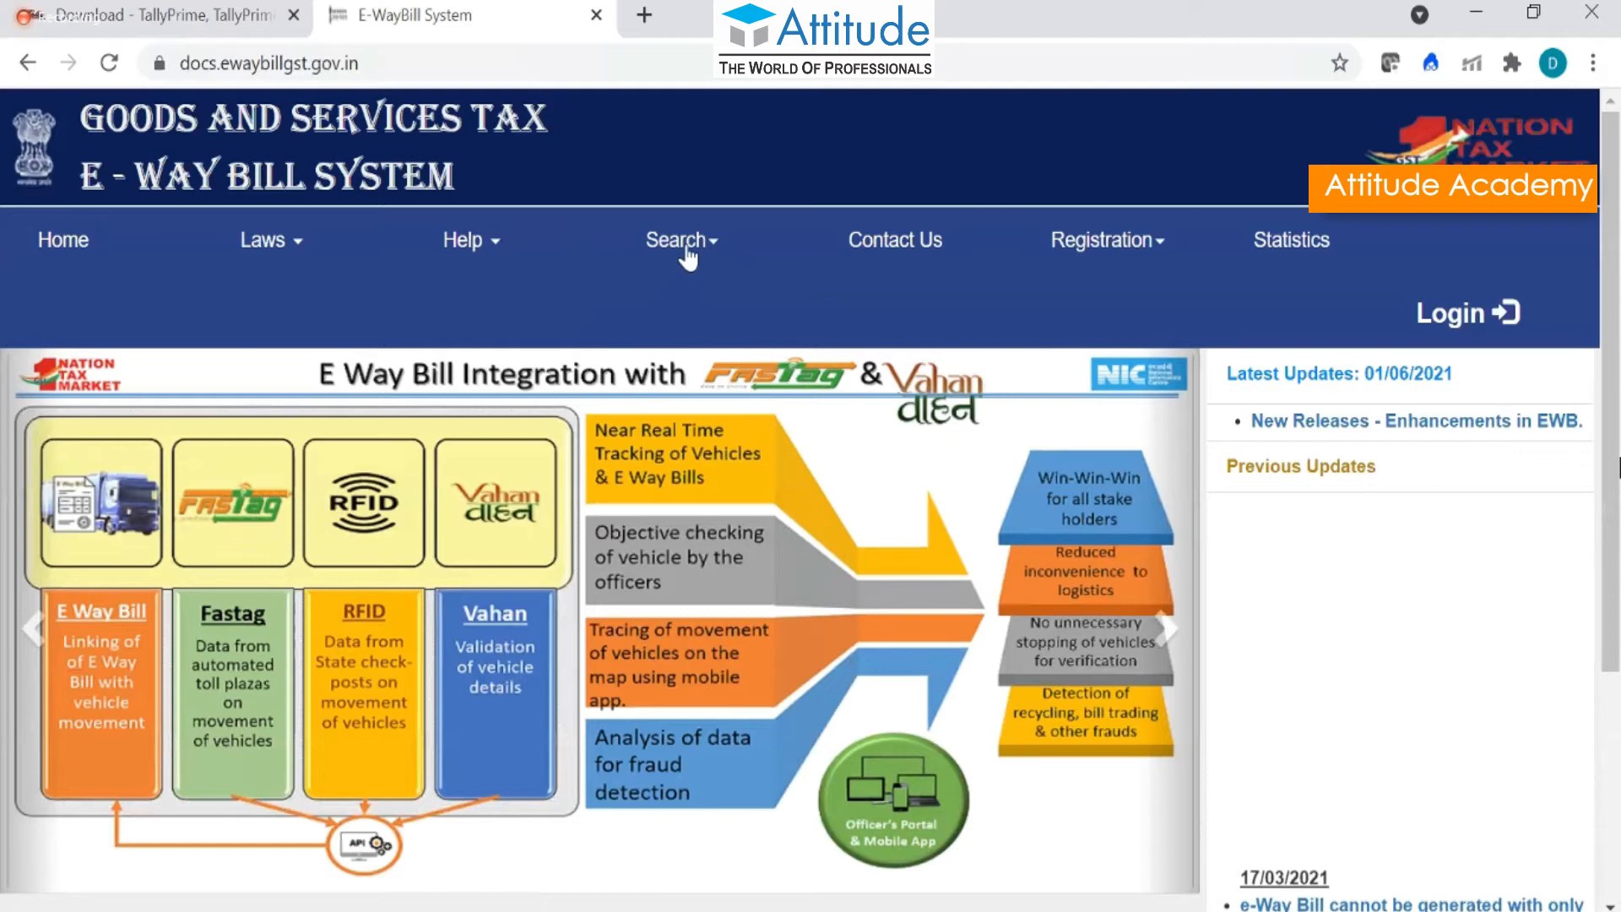
pyautogui.click(681, 244)
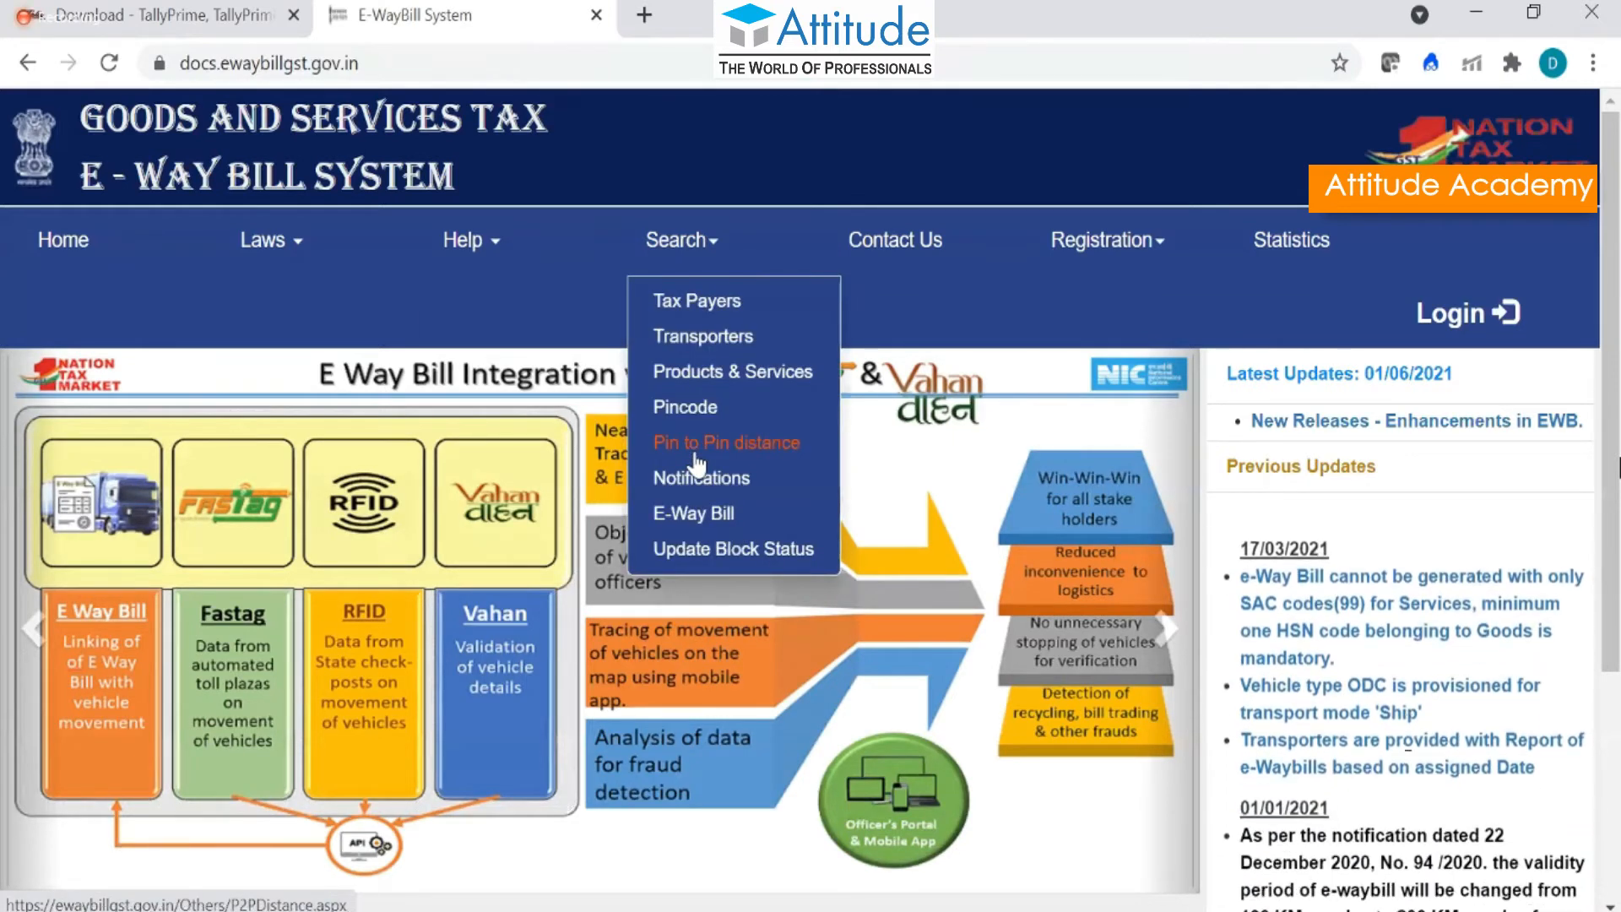
# - On the Pin to Pin distance page, paste pincodes 249201 and 400033 copied from TallyPrime
pyautogui.click(695, 456)
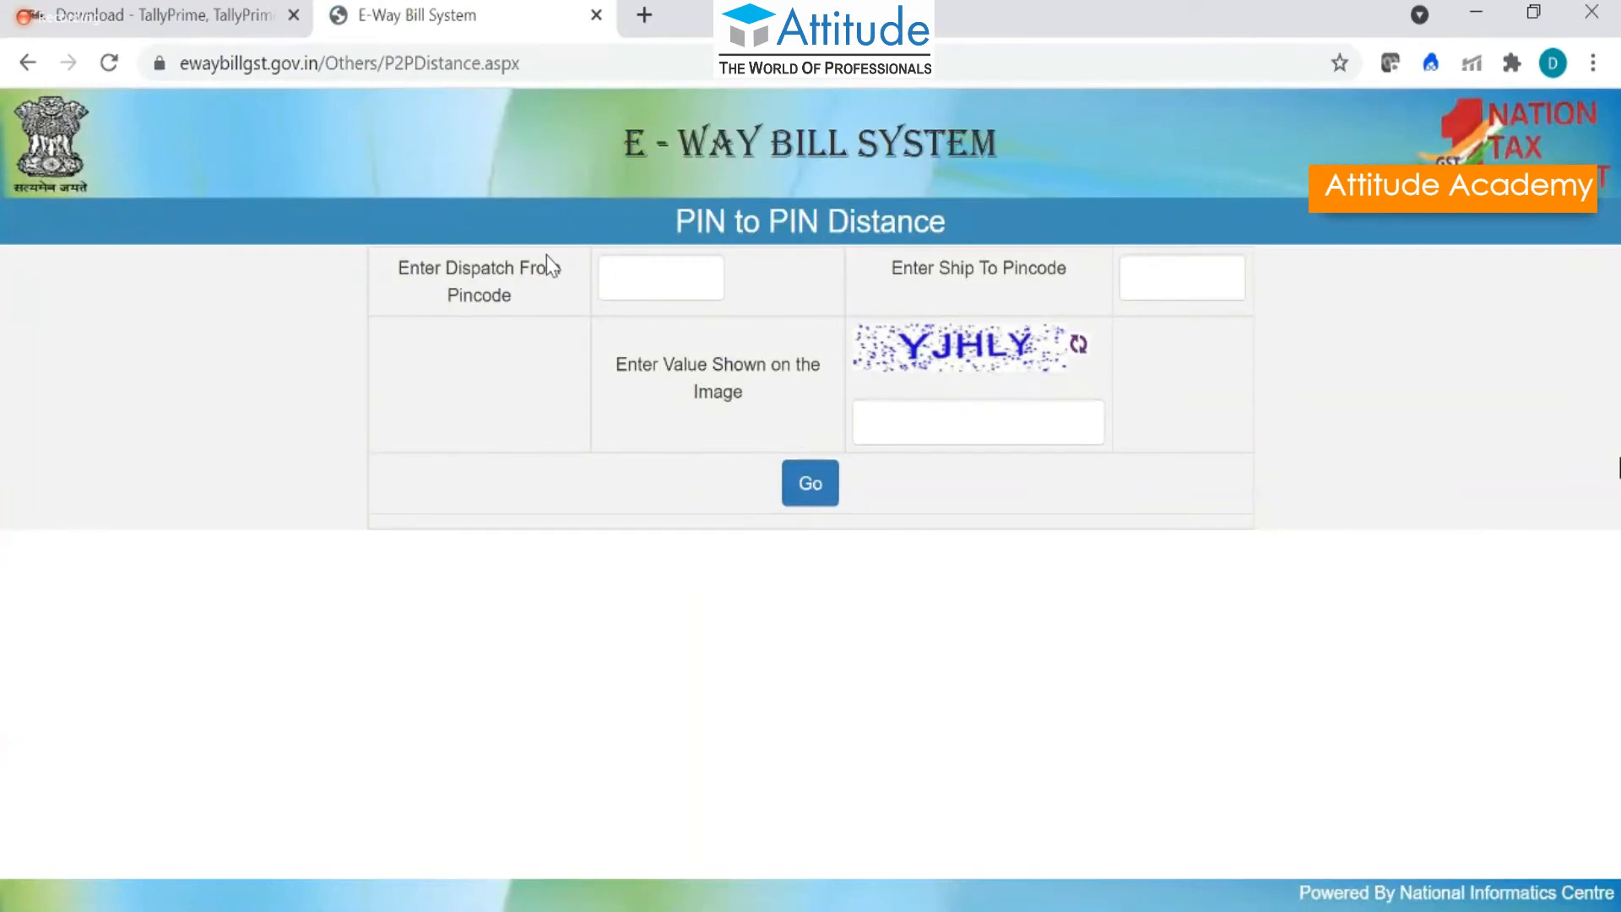
pyautogui.hotkey('alt', 'Tab')
pyautogui.hotkey('alt', 'Tab')
pyautogui.hotkey('alt', 'Tab')
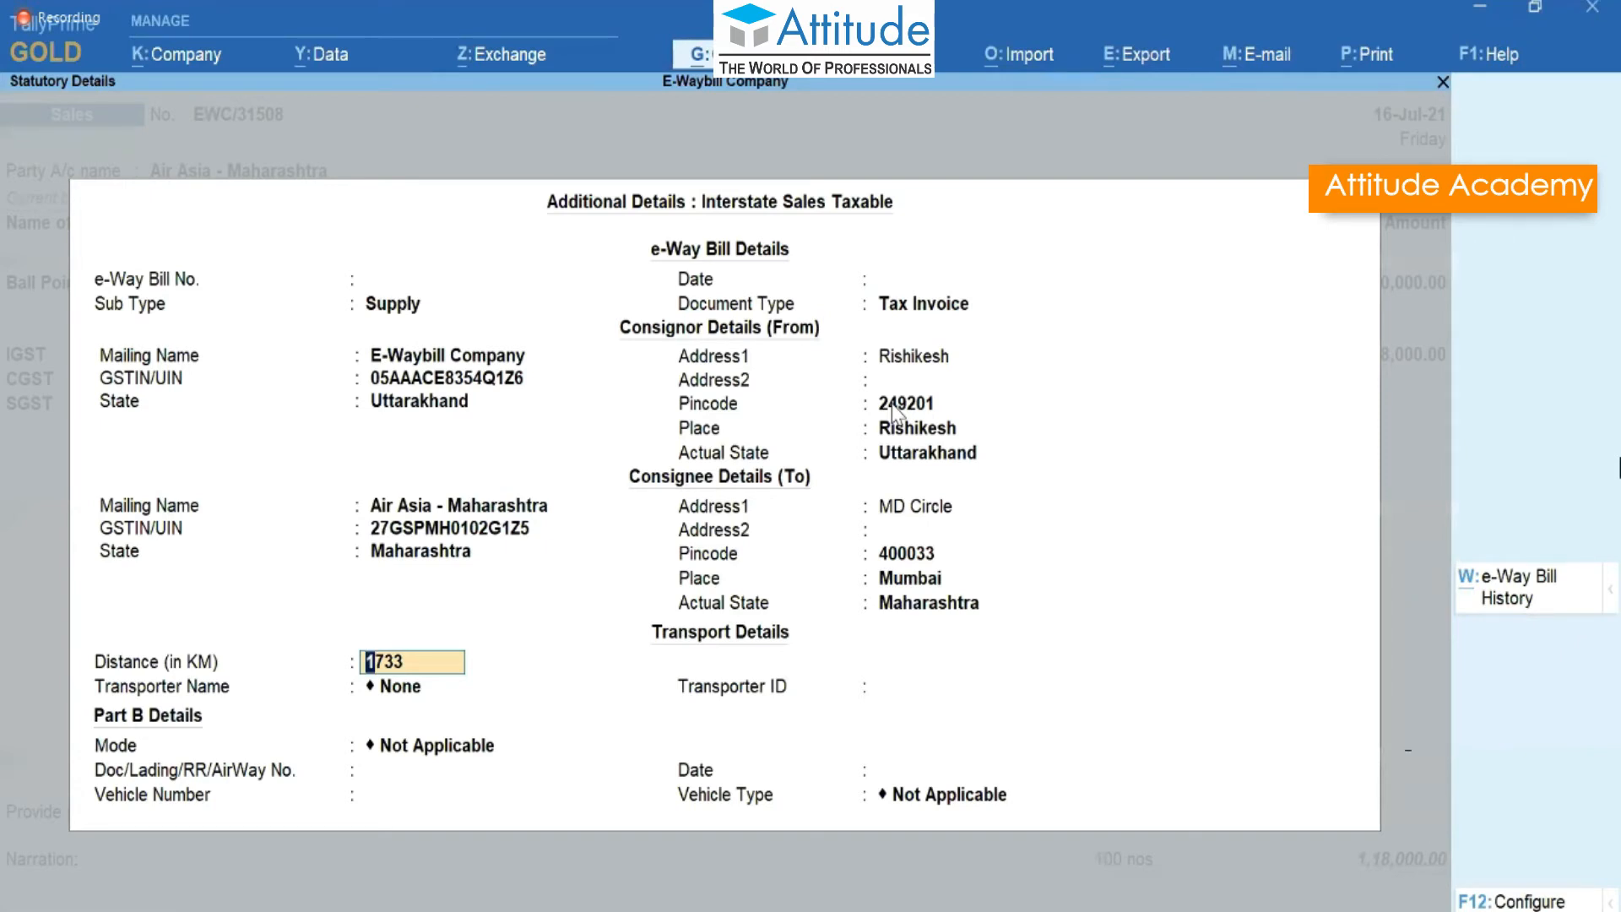
pyautogui.click(894, 411)
pyautogui.hotkey('ctrl', 'c')
pyautogui.hotkey('alt', 'Tab')
pyautogui.hotkey('ctrl', 'v')
pyautogui.press('Tab')
pyautogui.hotkey('alt', 'Tab')
pyautogui.press('Return')
pyautogui.press('Return')
pyautogui.press('Return')
pyautogui.press('Return')
pyautogui.press('Return')
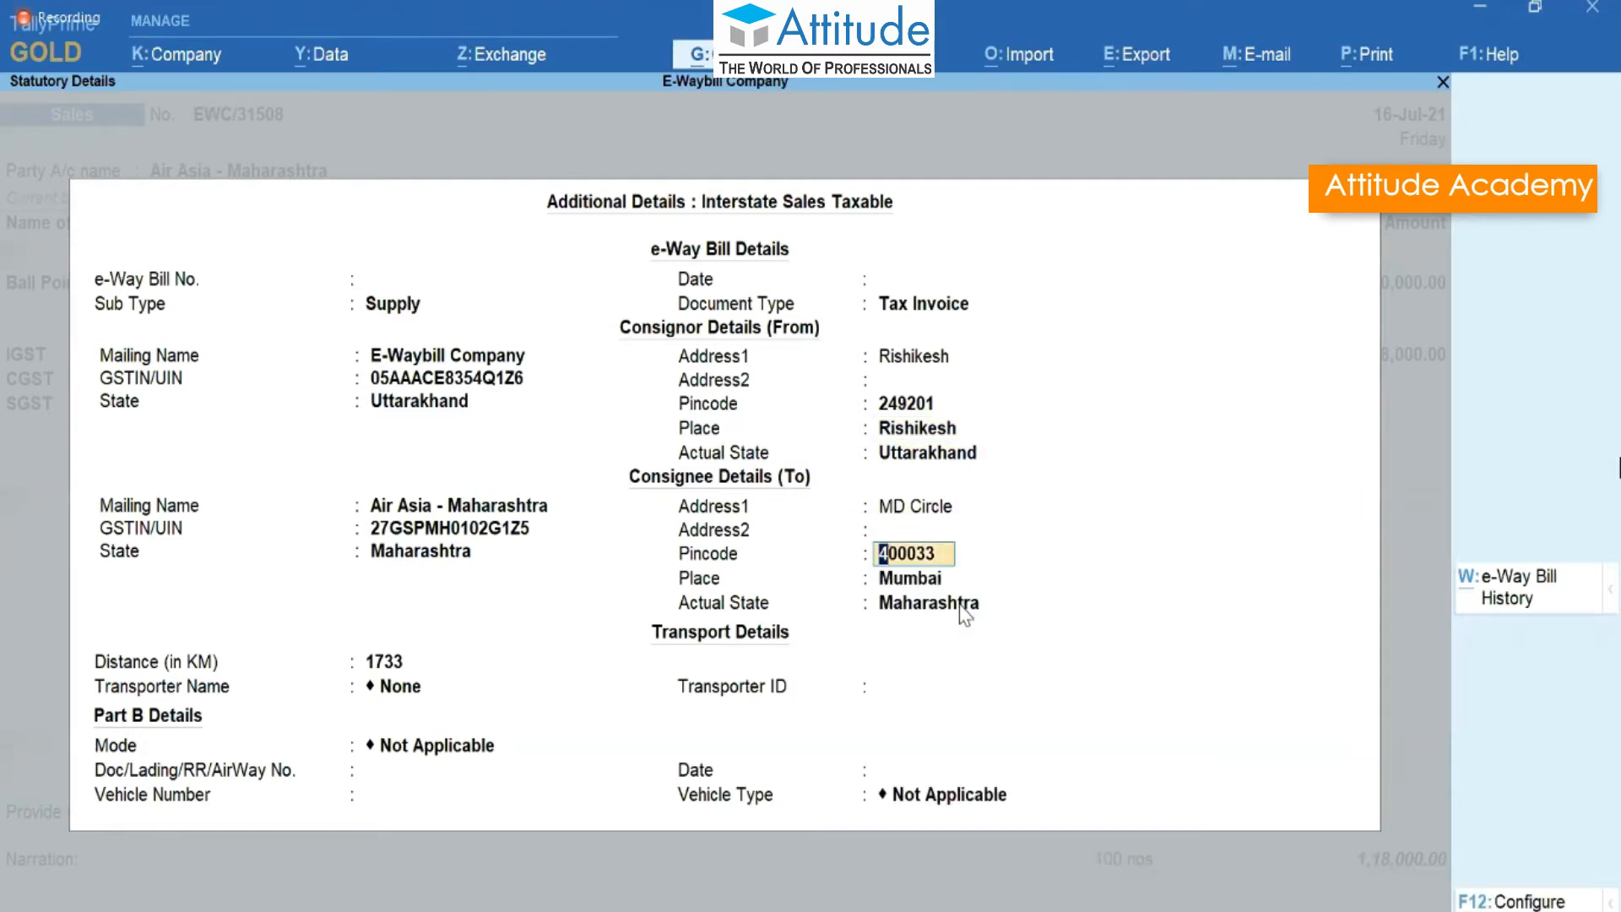
pyautogui.hotkey('ctrl', 'c')
pyautogui.hotkey('alt', 'Tab')
pyautogui.hotkey('ctrl', 'v')
pyautogui.press('Tab')
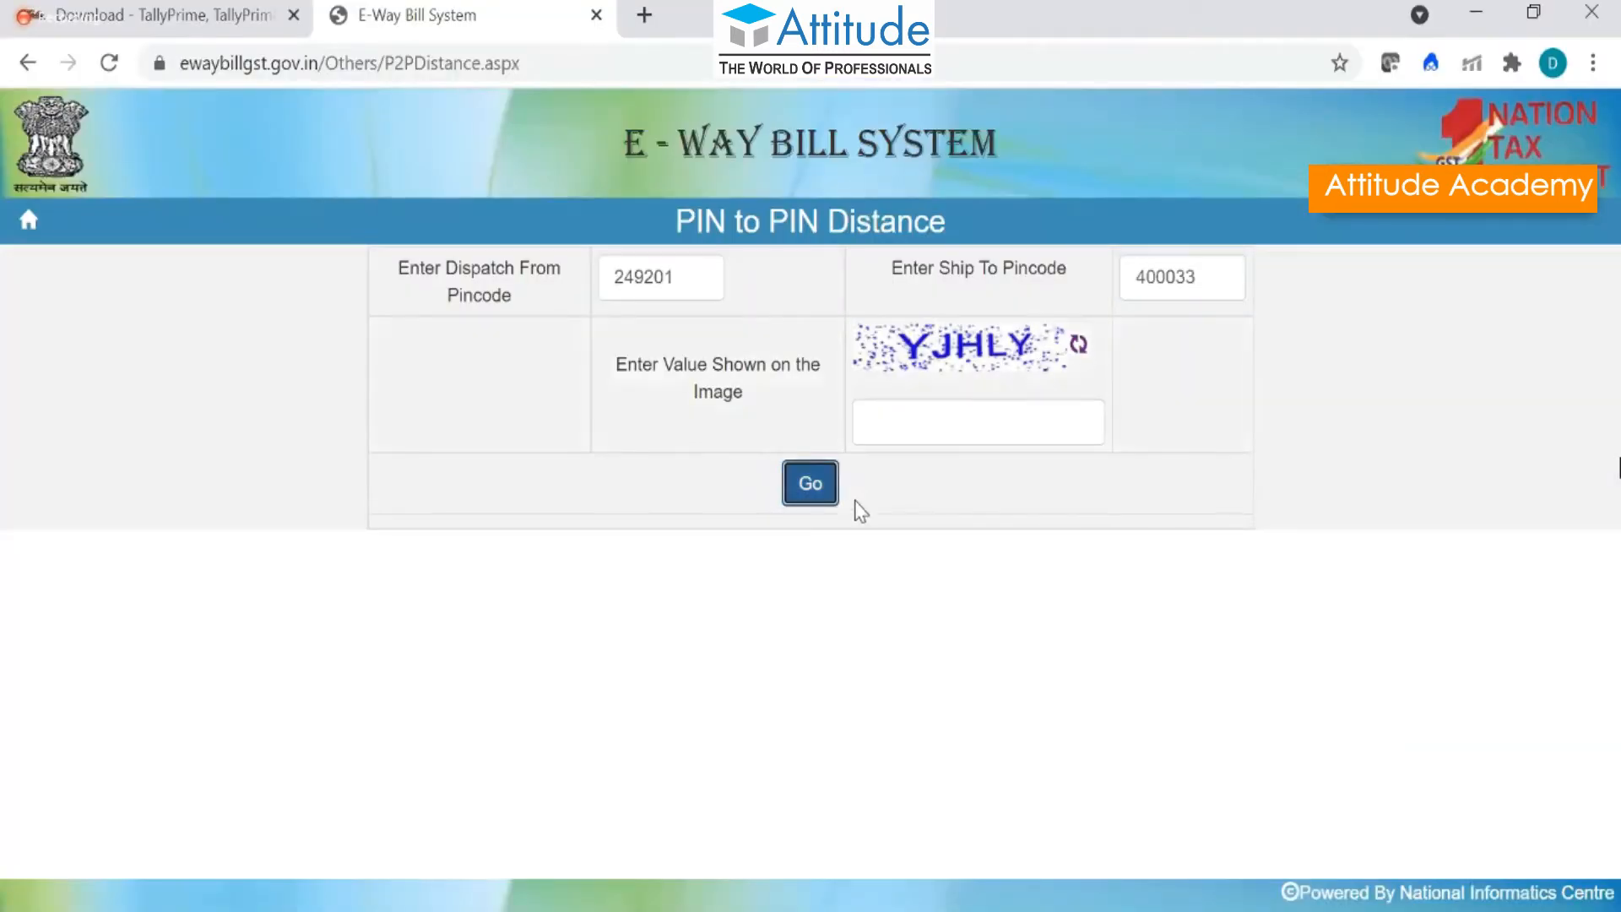
# - Enter the verification text, calculate the 1741 km distance, and compare it with TallyPrime
pyautogui.click(894, 431)
pyautogui.write('YJH')
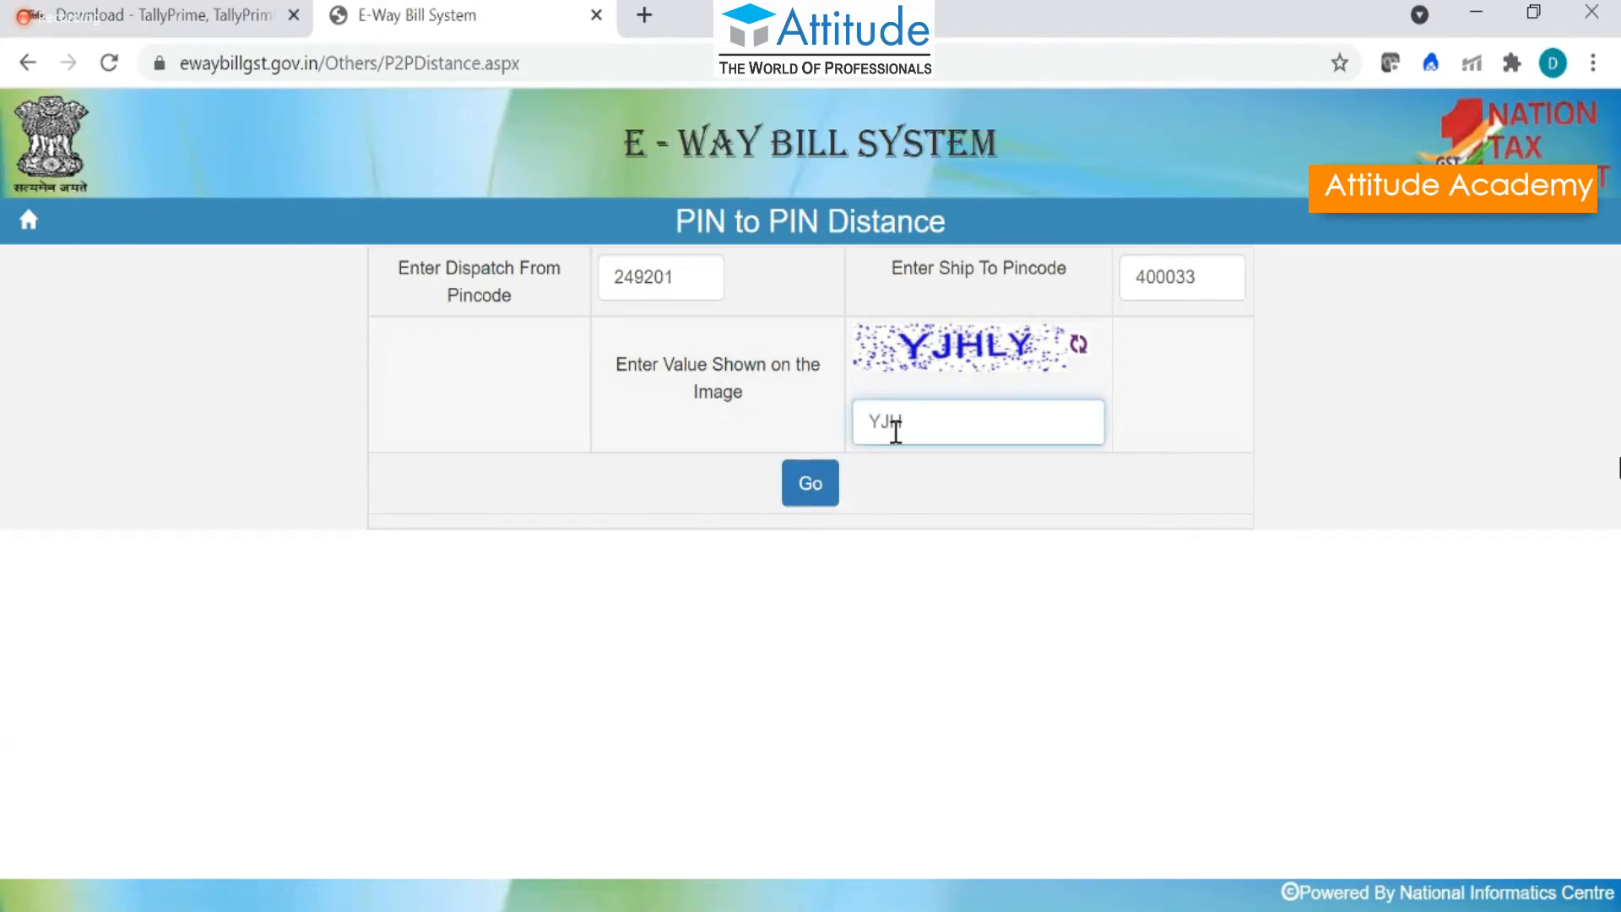
pyautogui.write('LY')
pyautogui.click(809, 488)
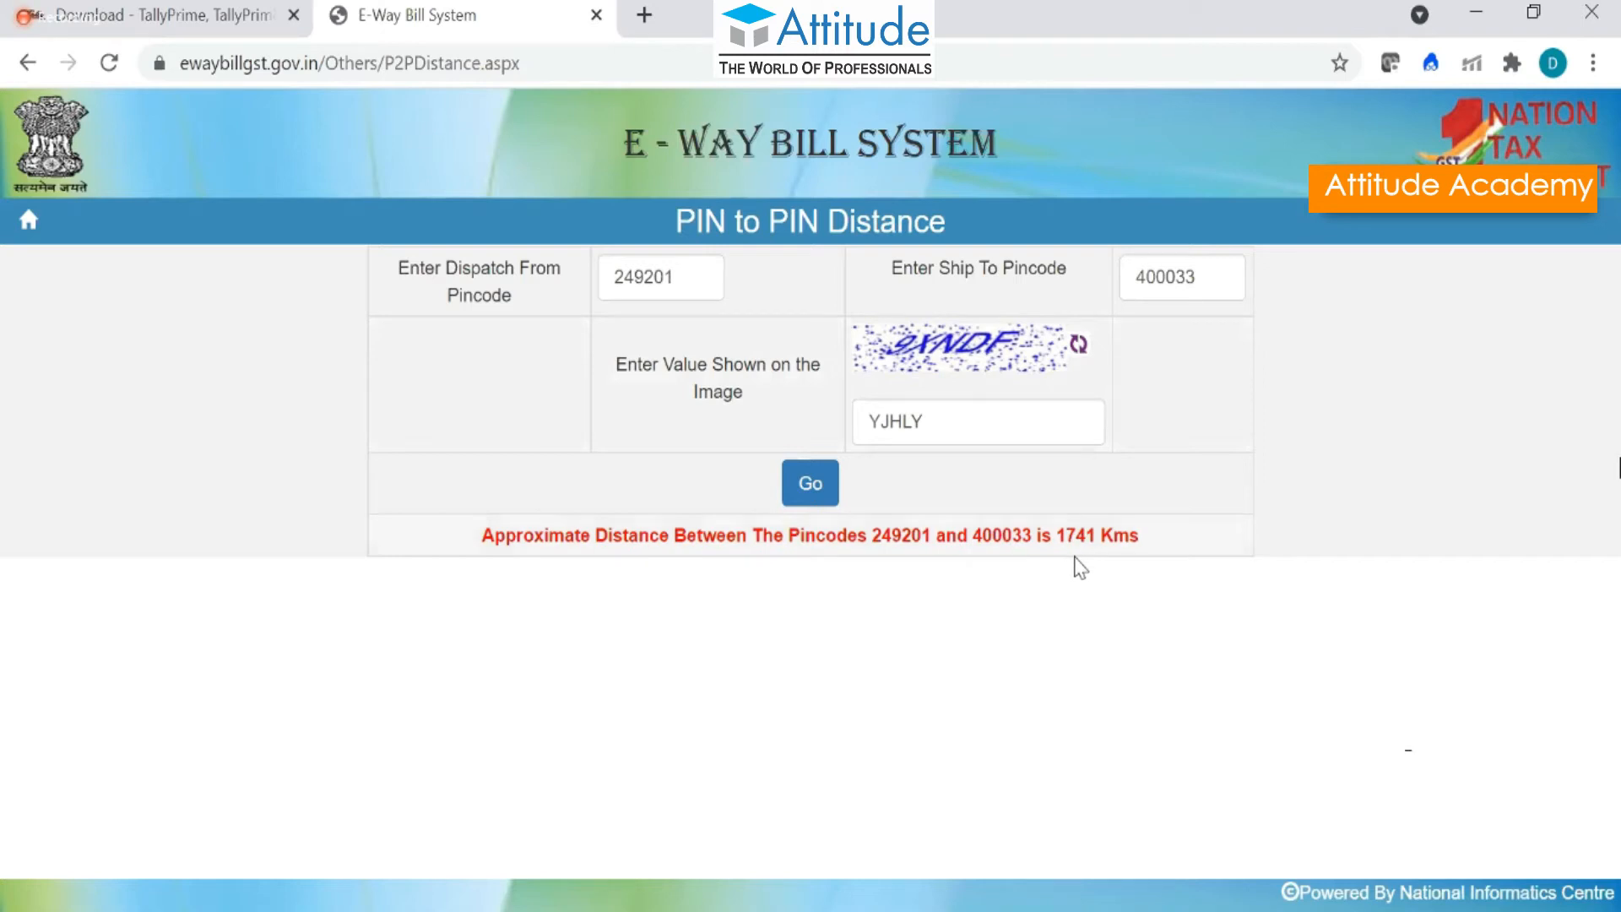
pyautogui.hotkey('alt', 'Tab')
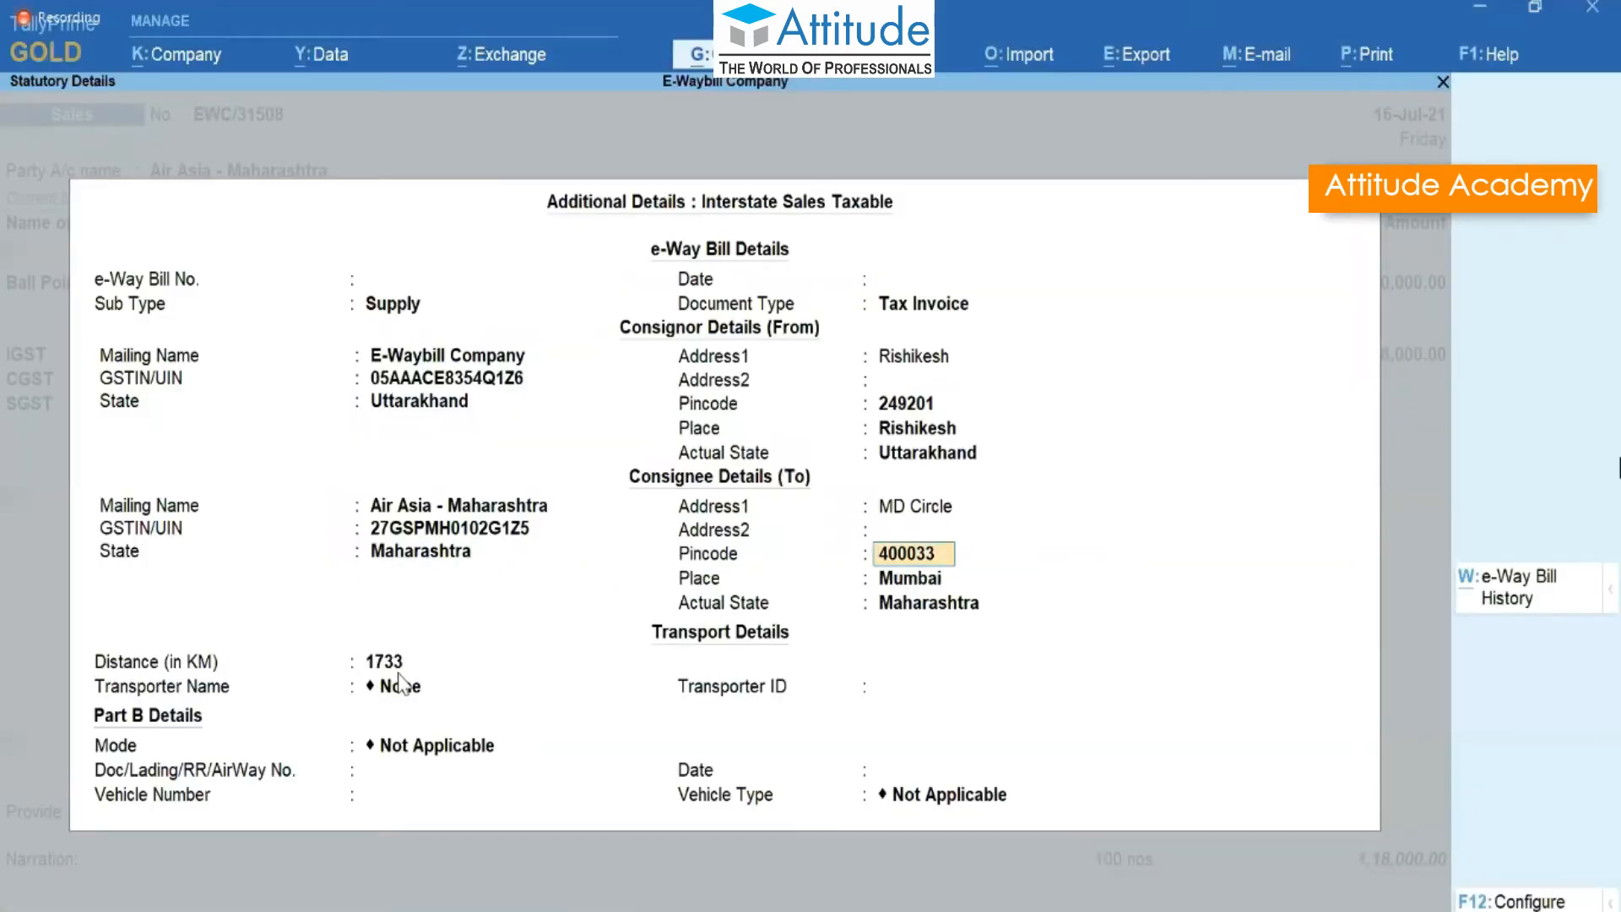
pyautogui.hotkey('alt', 'Tab')
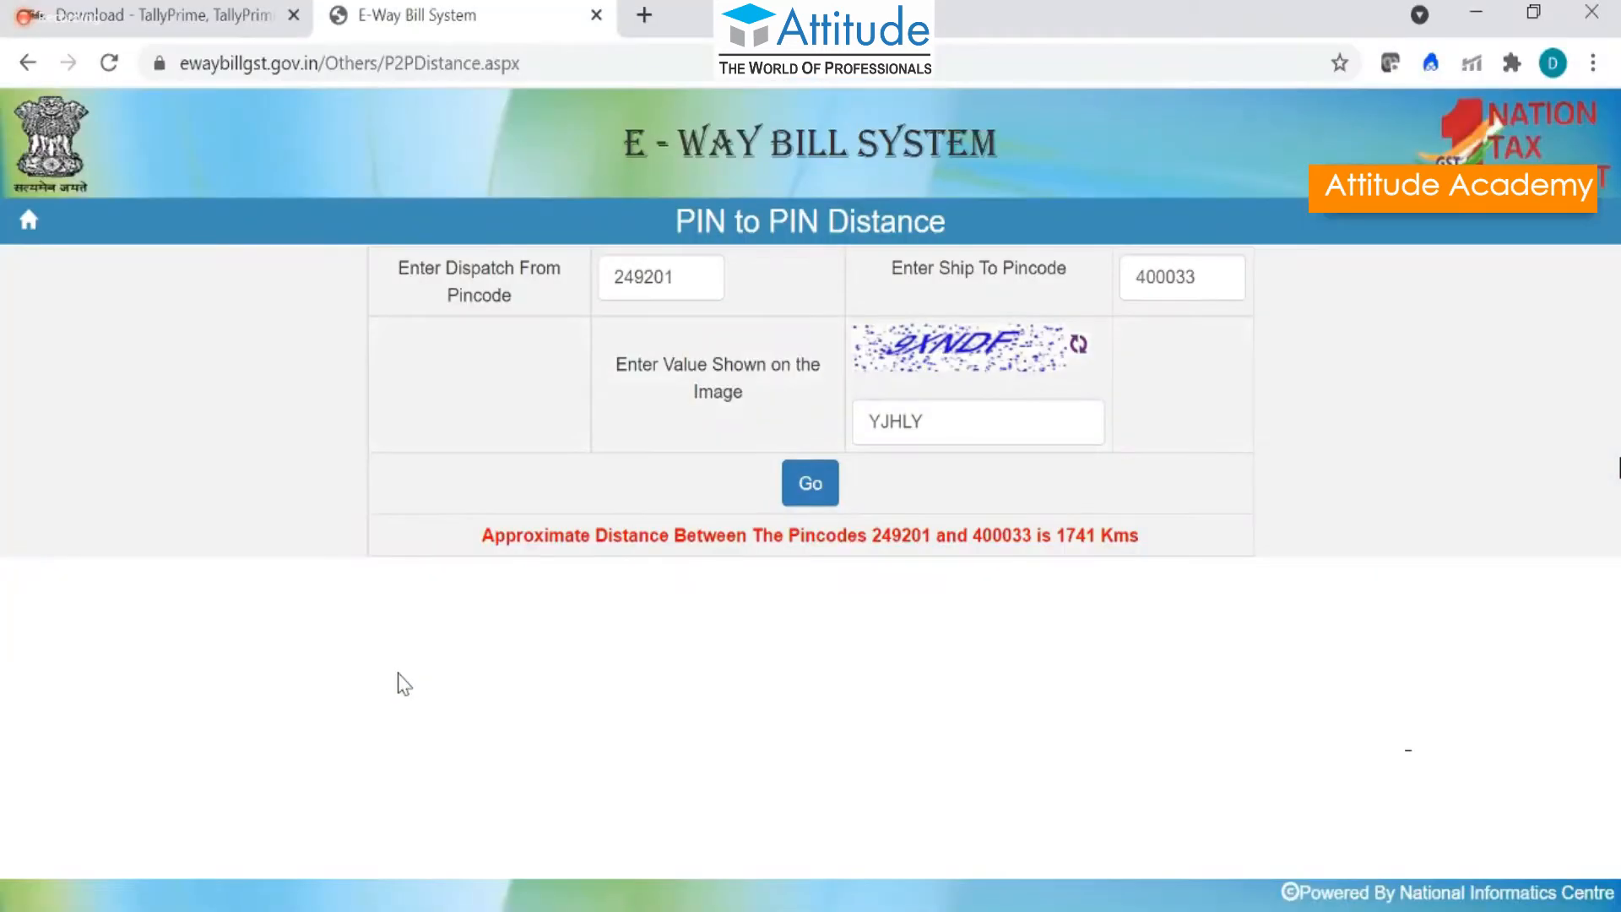
pyautogui.hotkey('alt', 'Tab')
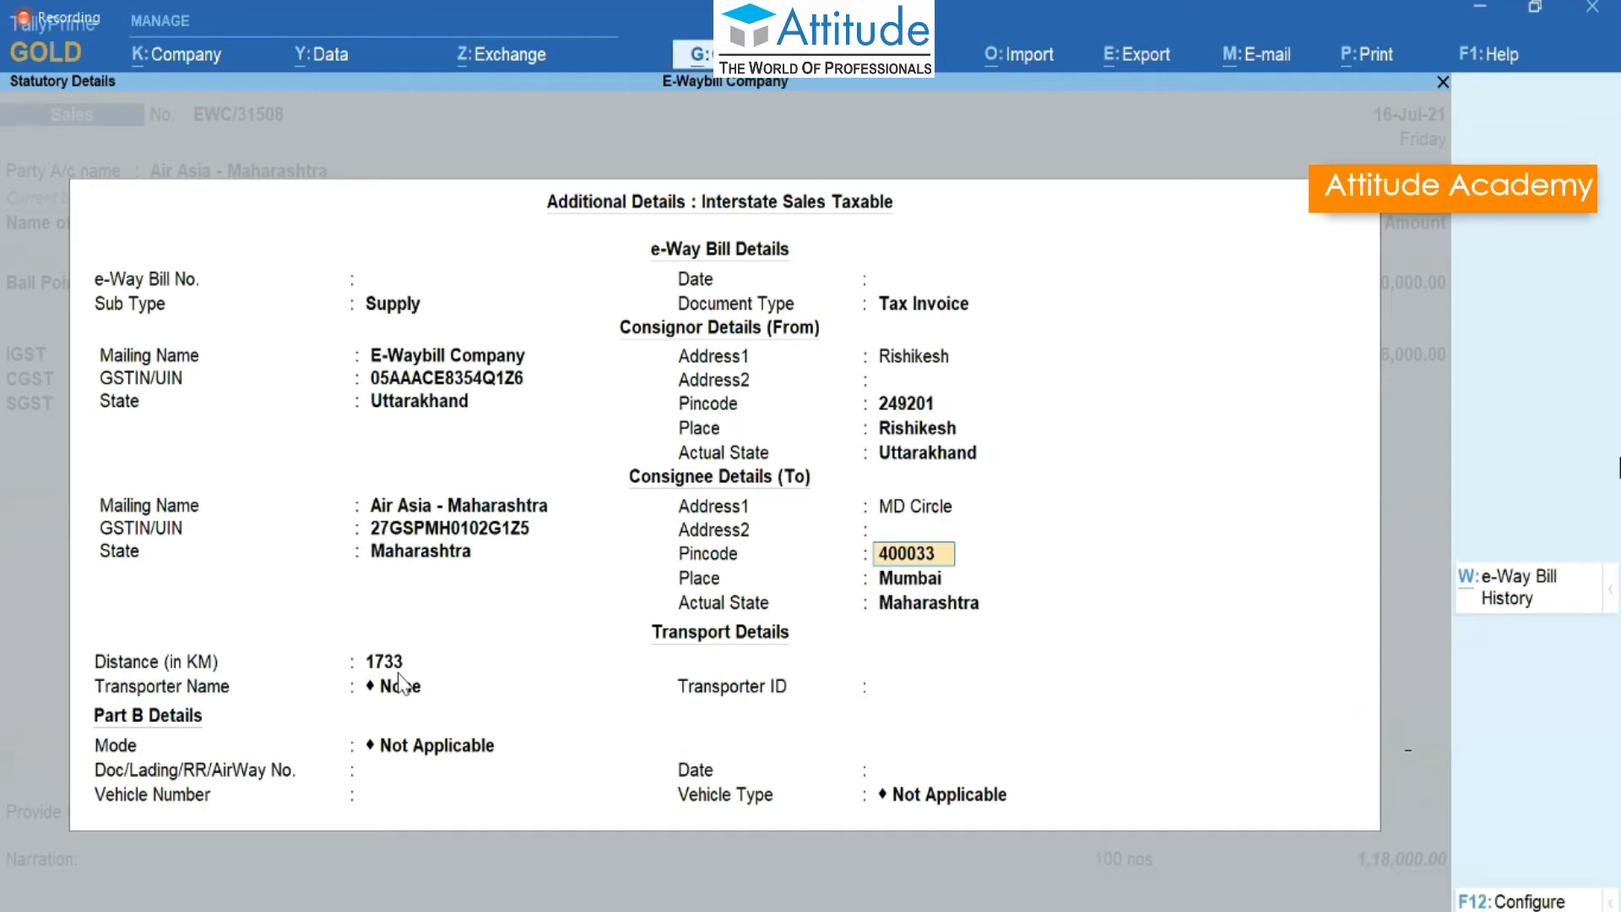
# - Set Ajanta Transporter as transporter, accept the New Ref bill-wise details, and save the voucher
pyautogui.press('Return')
pyautogui.press('Return')
pyautogui.press('Return')
pyautogui.press('Return')
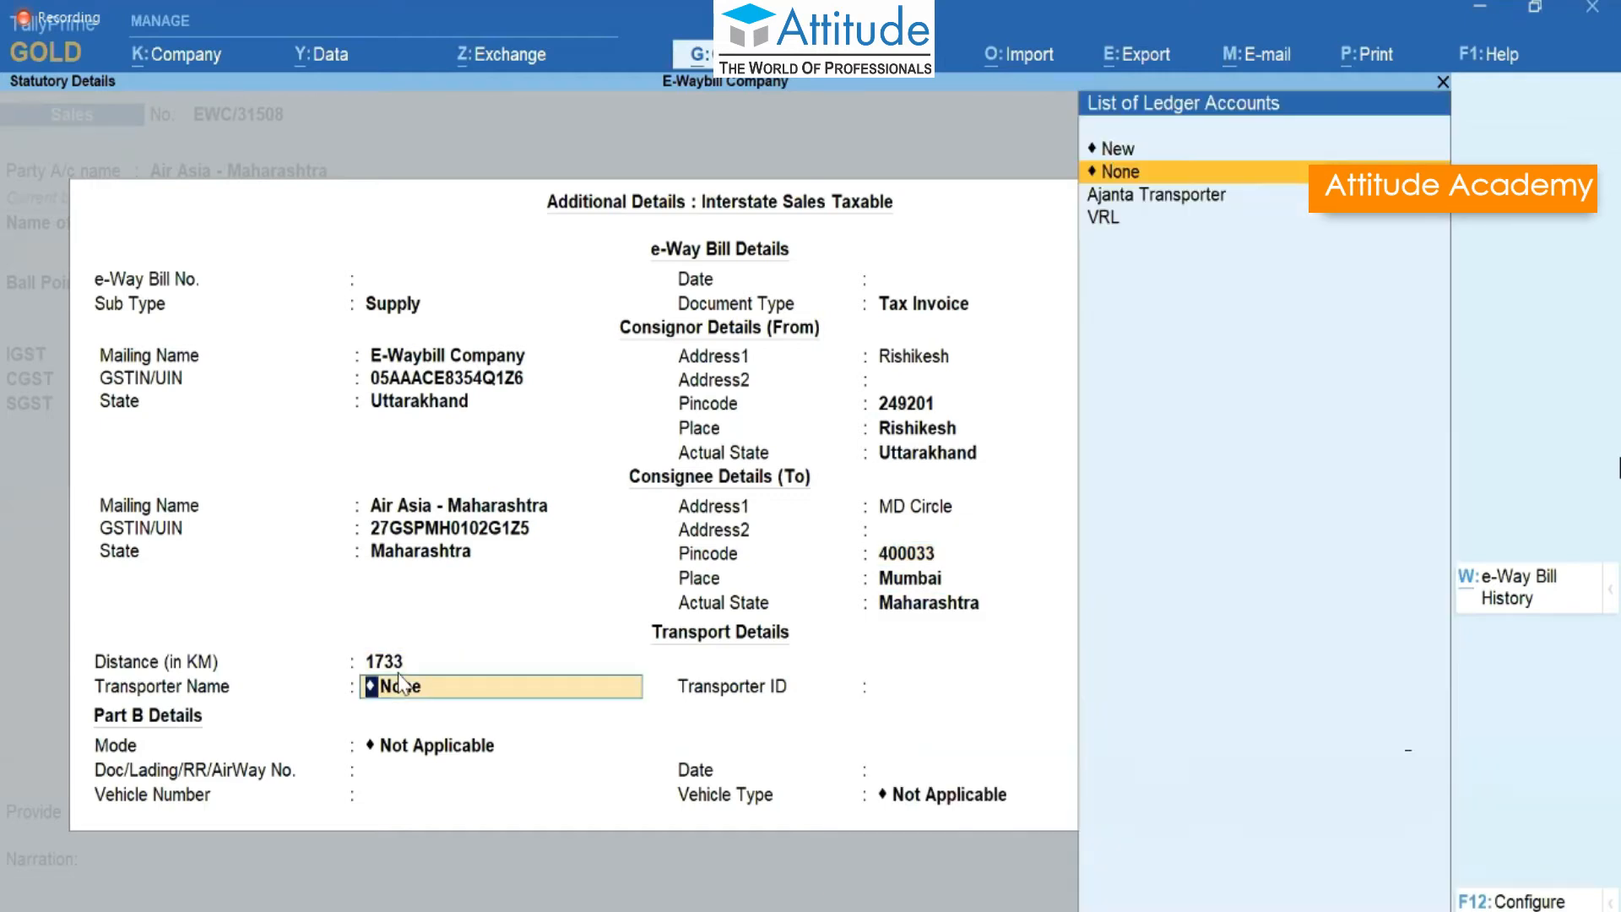
pyautogui.press('Down')
pyautogui.press('Return')
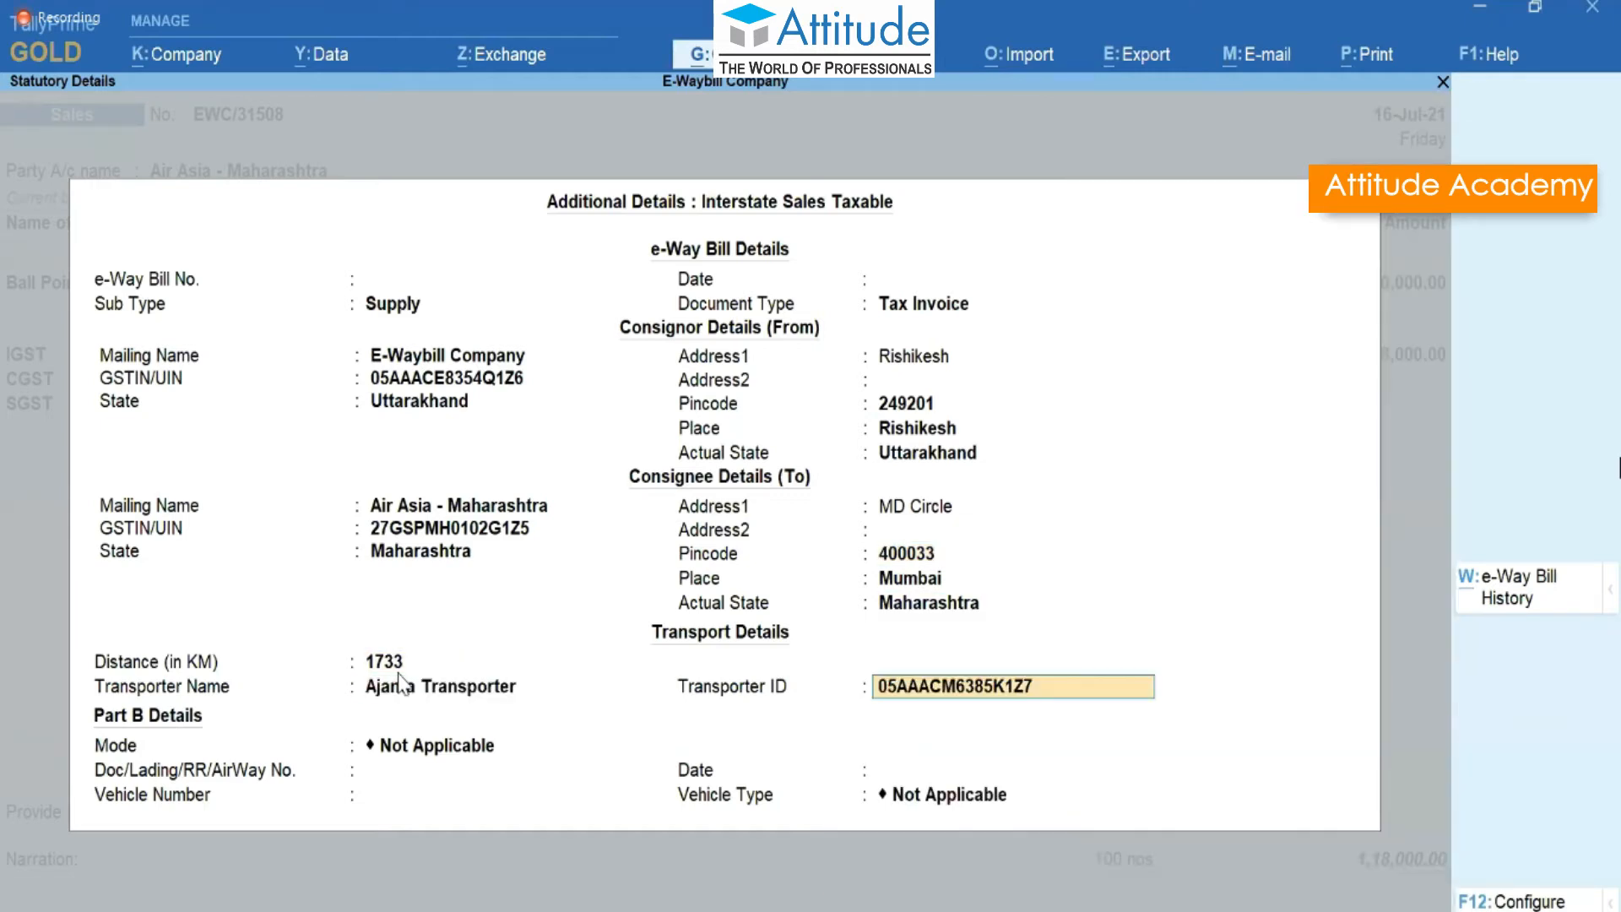
pyautogui.press('Return')
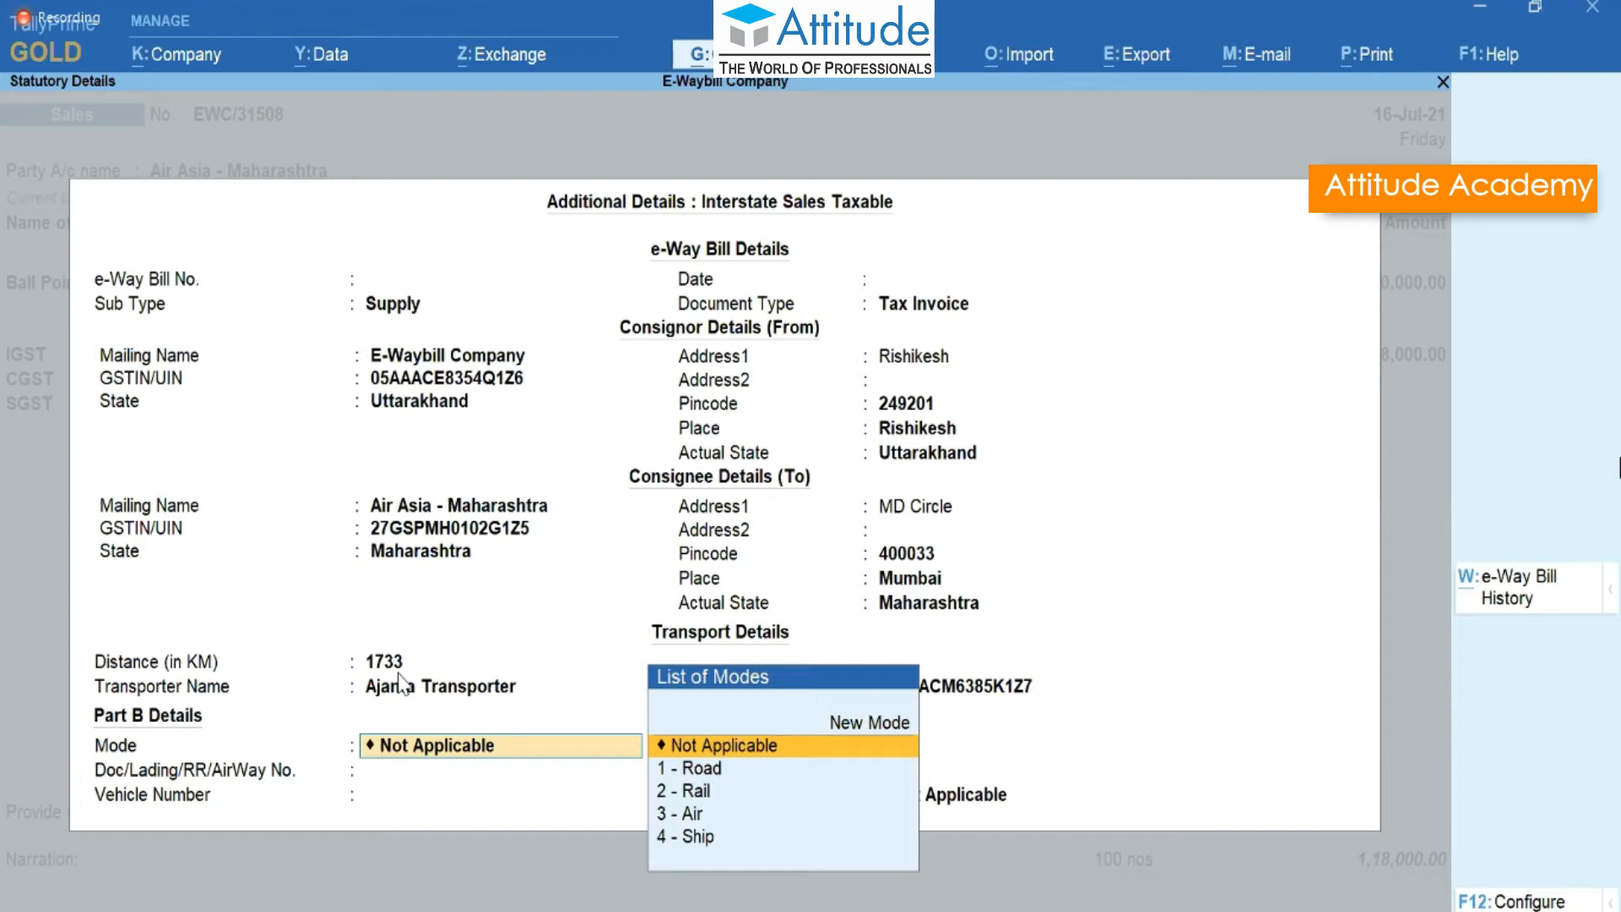
pyautogui.press('Return')
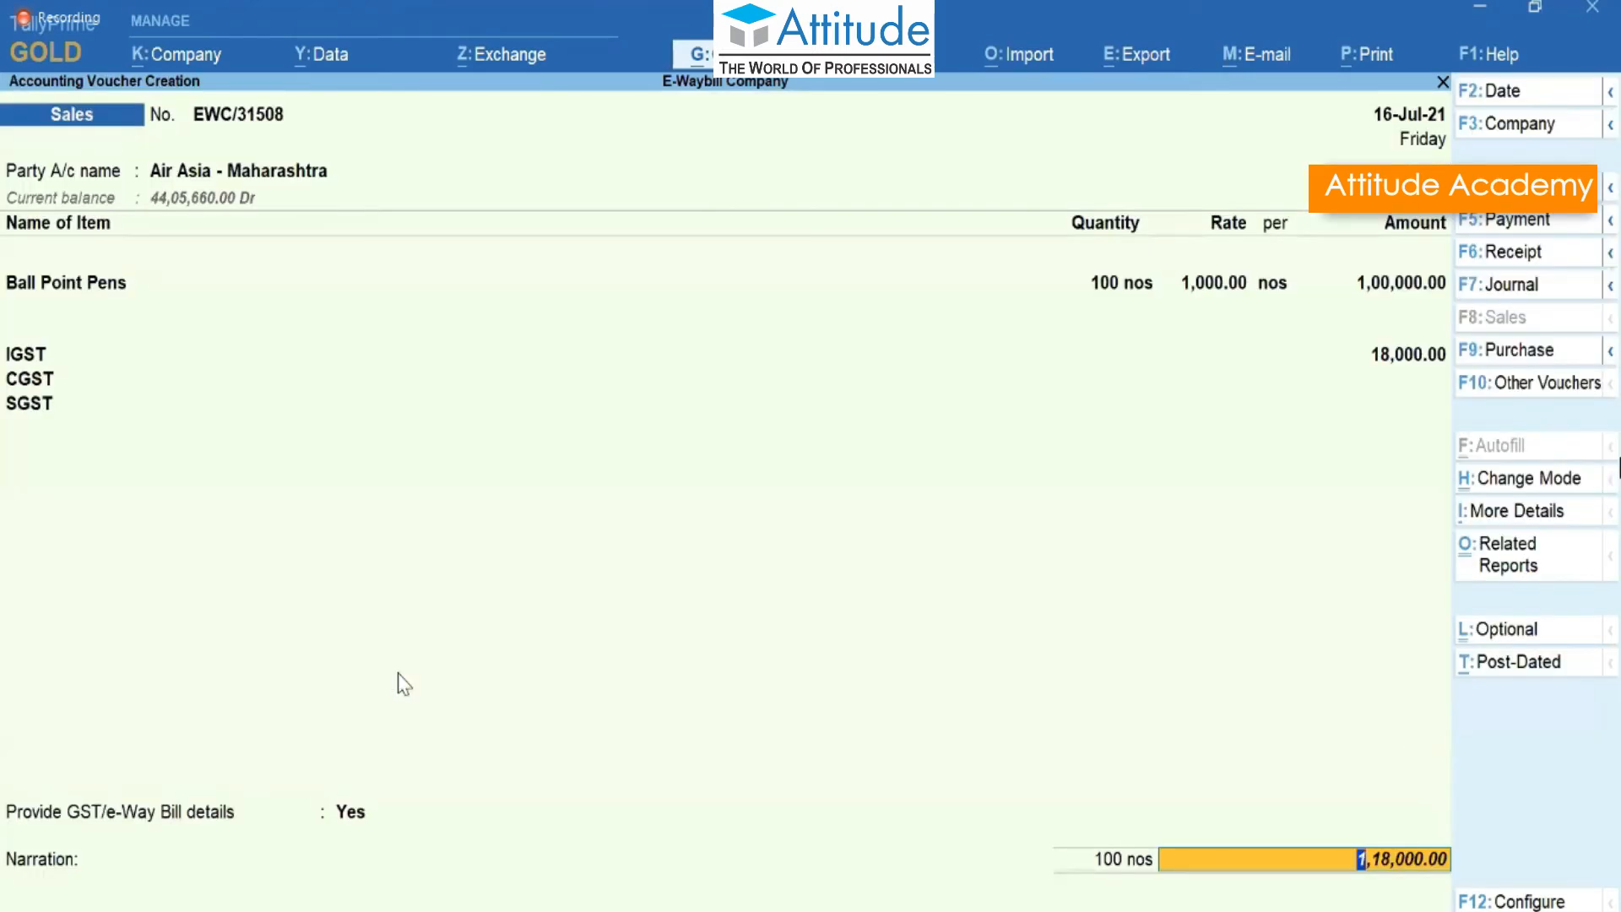
pyautogui.press('Return')
pyautogui.press('Return')
pyautogui.press('Return')
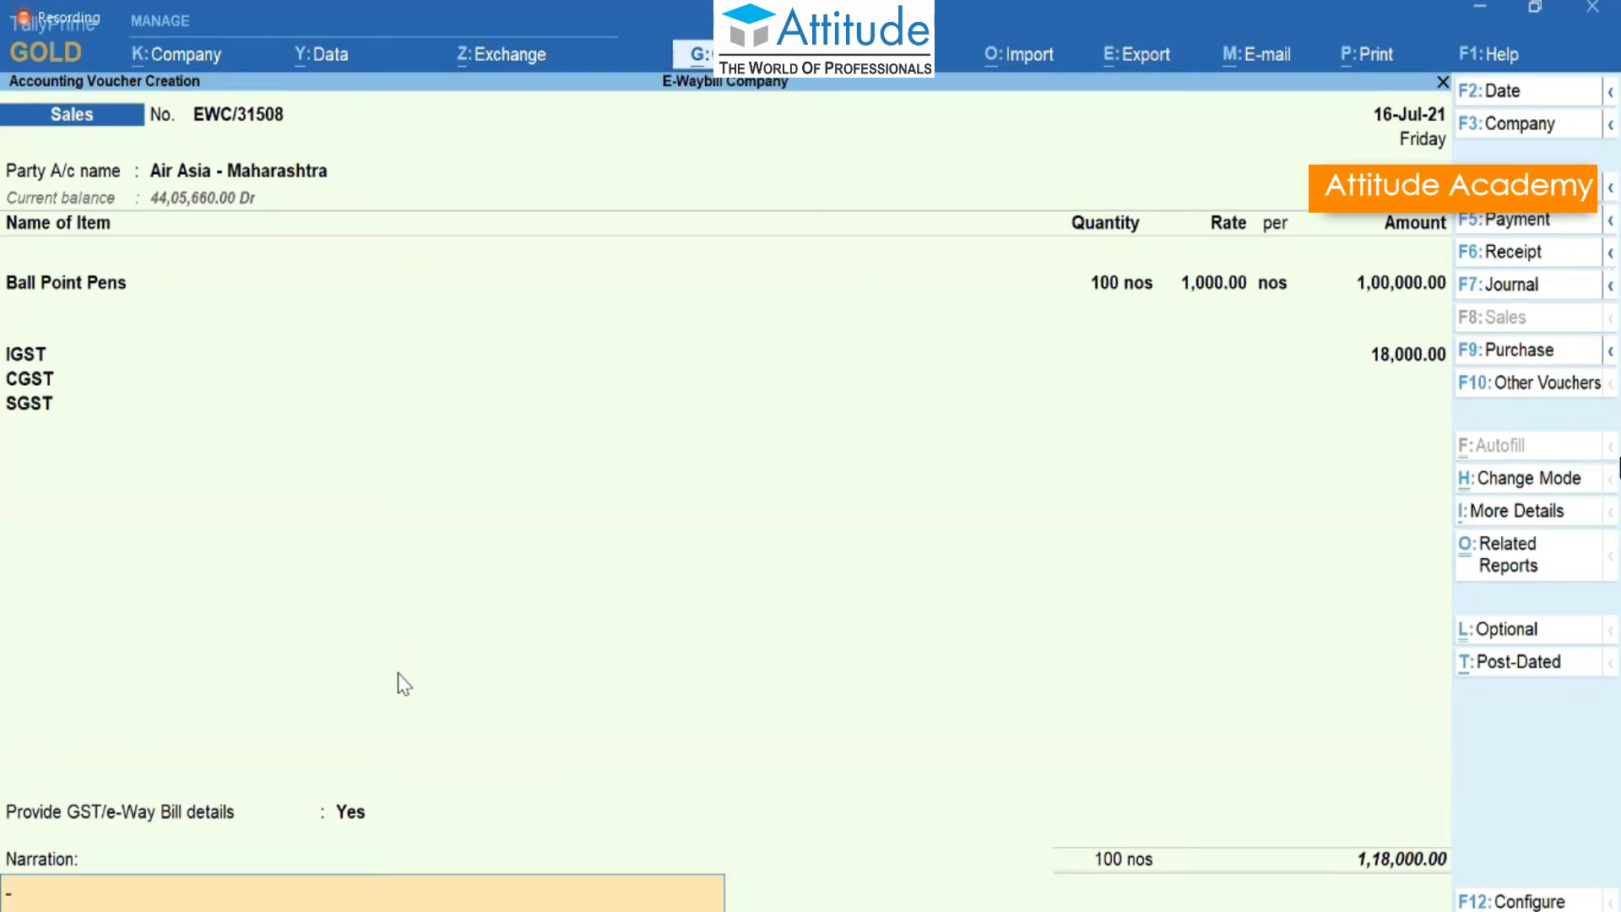
pyautogui.press('Return')
# - Log in with the e-Way Bill API username and generate the e-Way Bill for EWC/31508
pyautogui.press('Return')
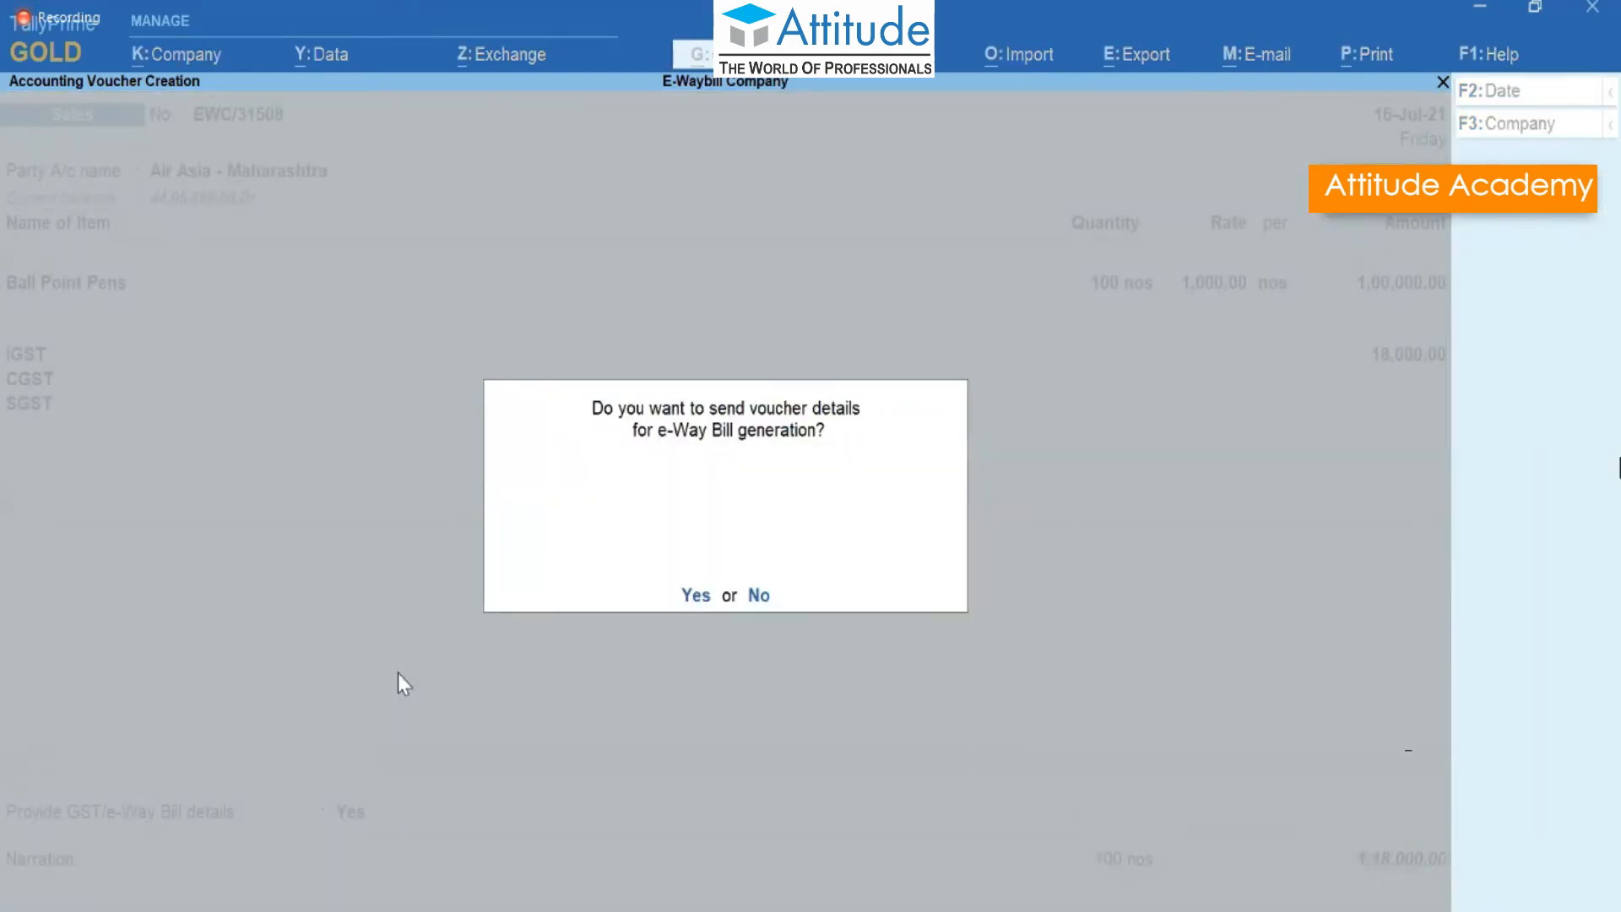
pyautogui.press('Return')
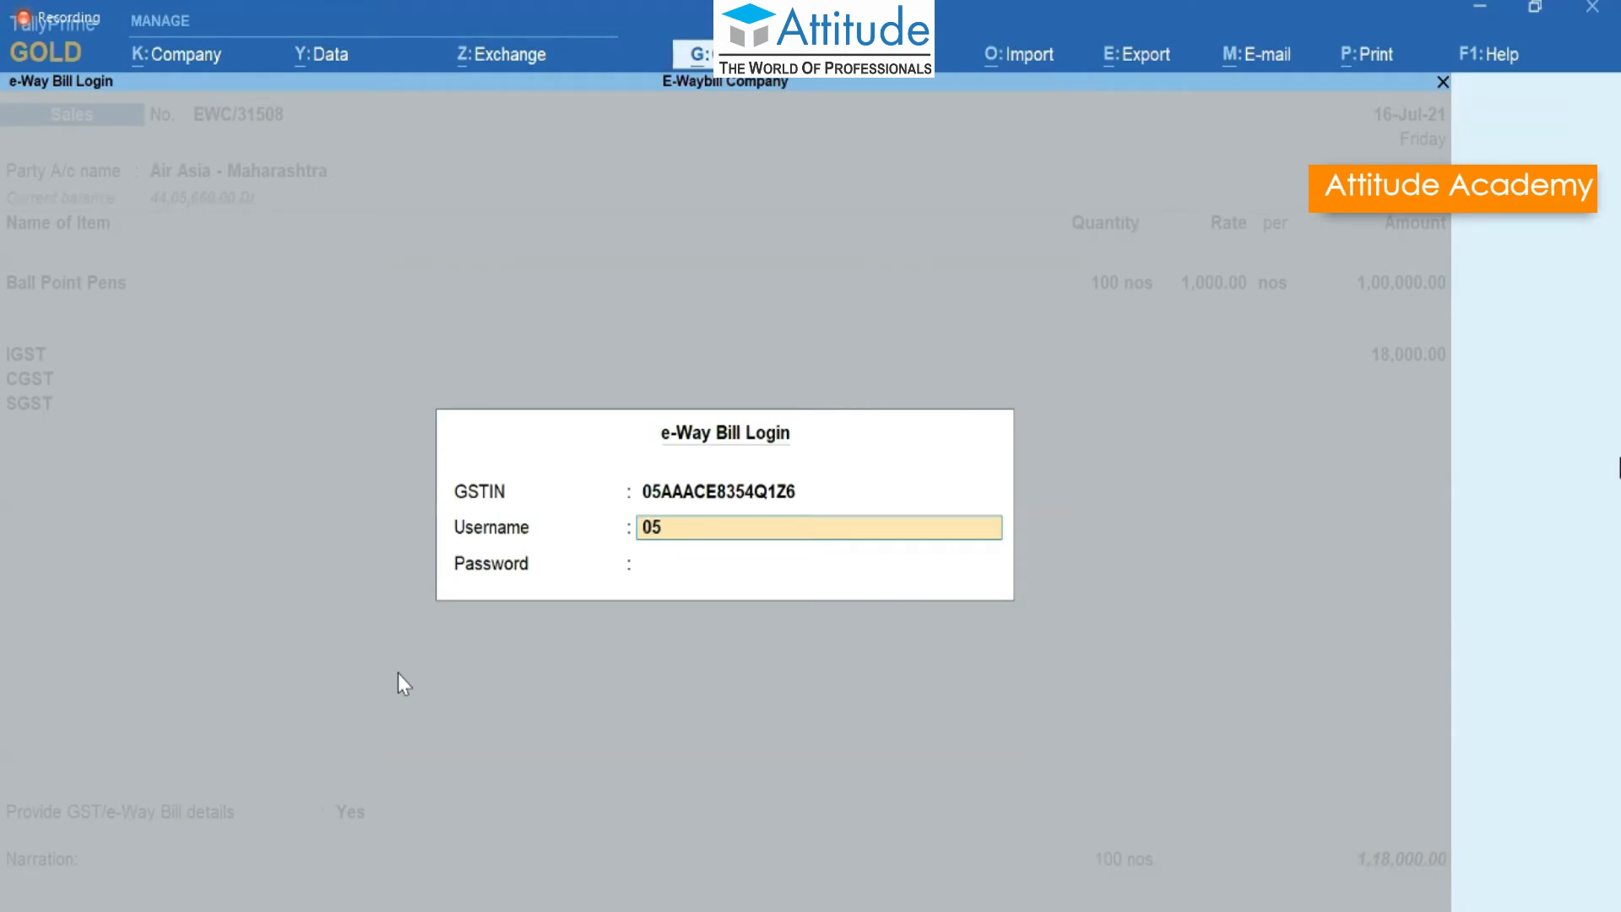
pyautogui.press('Return')
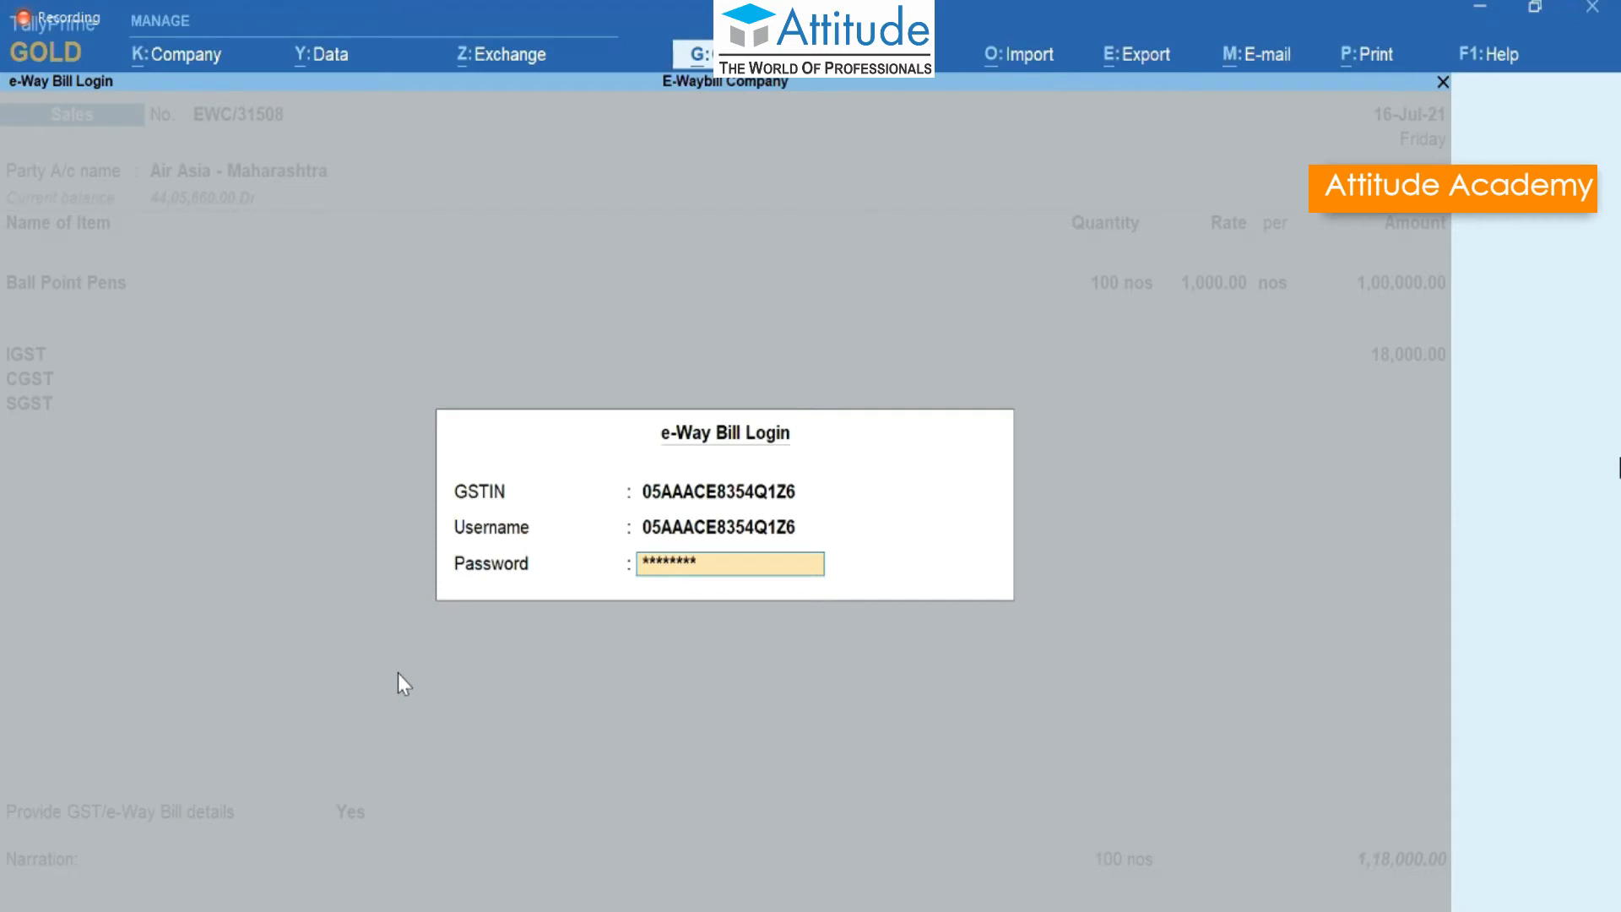
pyautogui.press('Return')
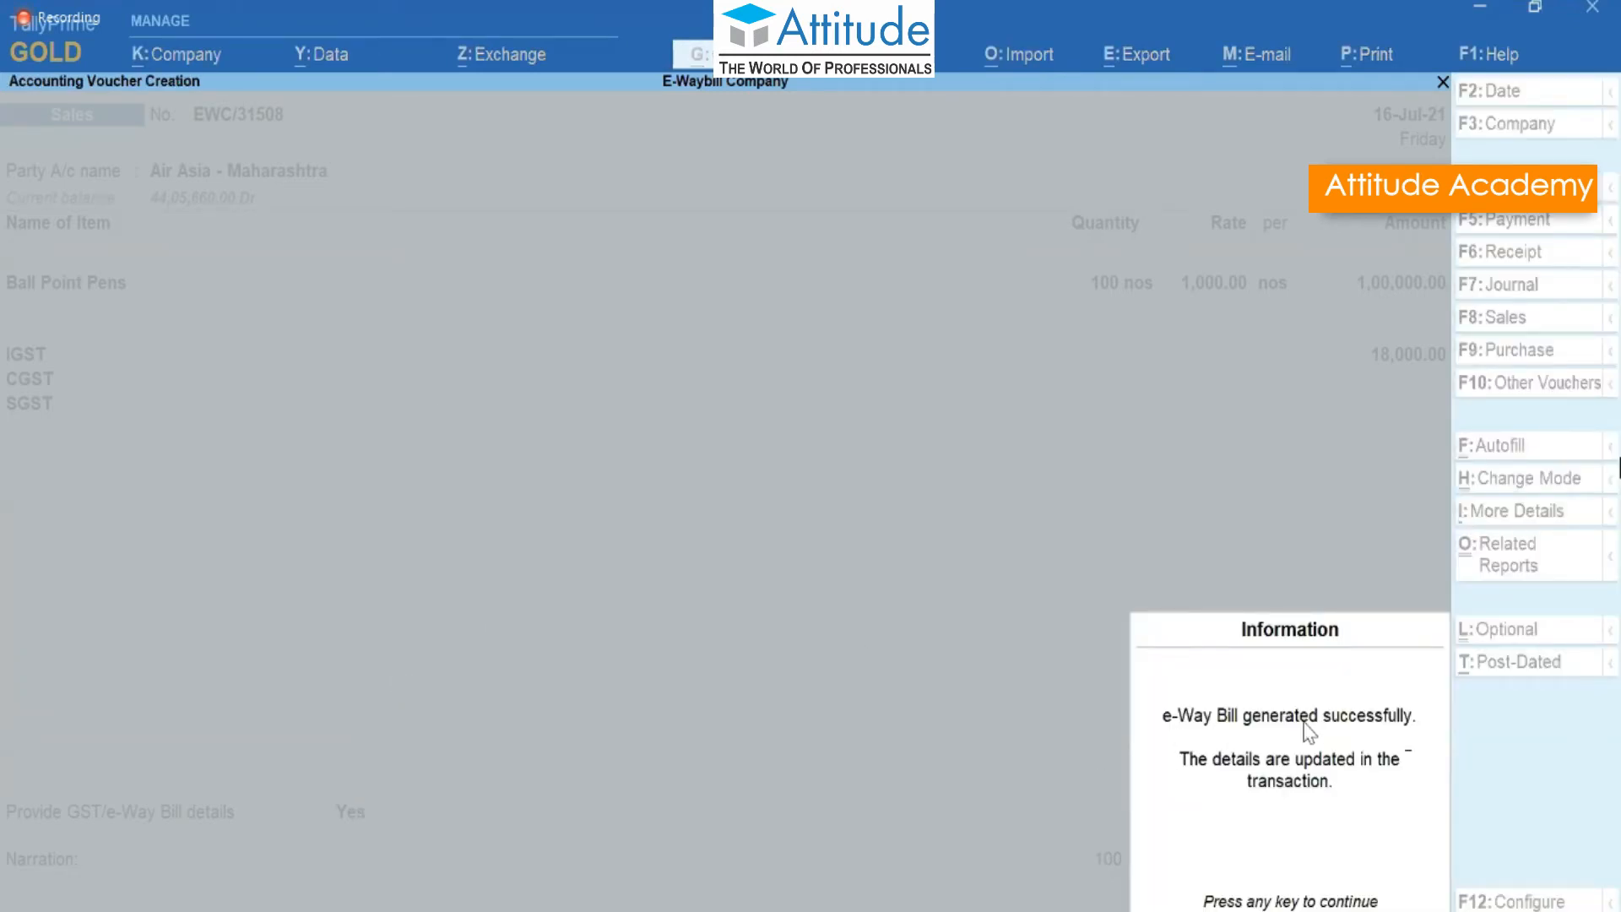
pyautogui.press('Return')
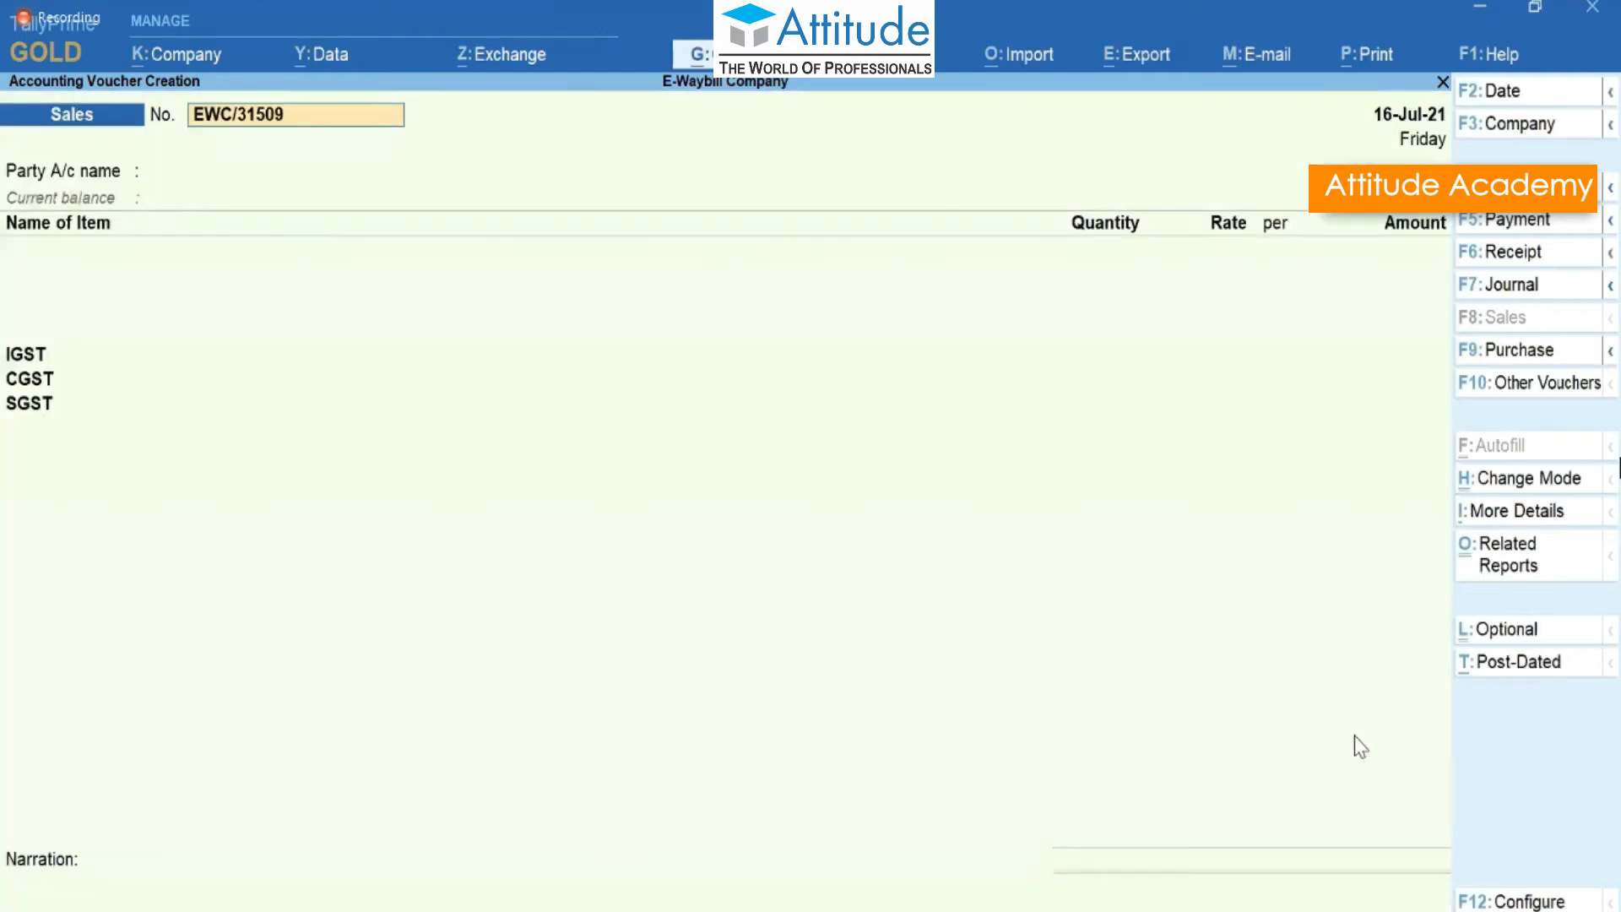
# - Preview the current Tax Invoice, zooming in on page 2's e-Way Bill and QR code
pyautogui.hotkey('alt', 'p')
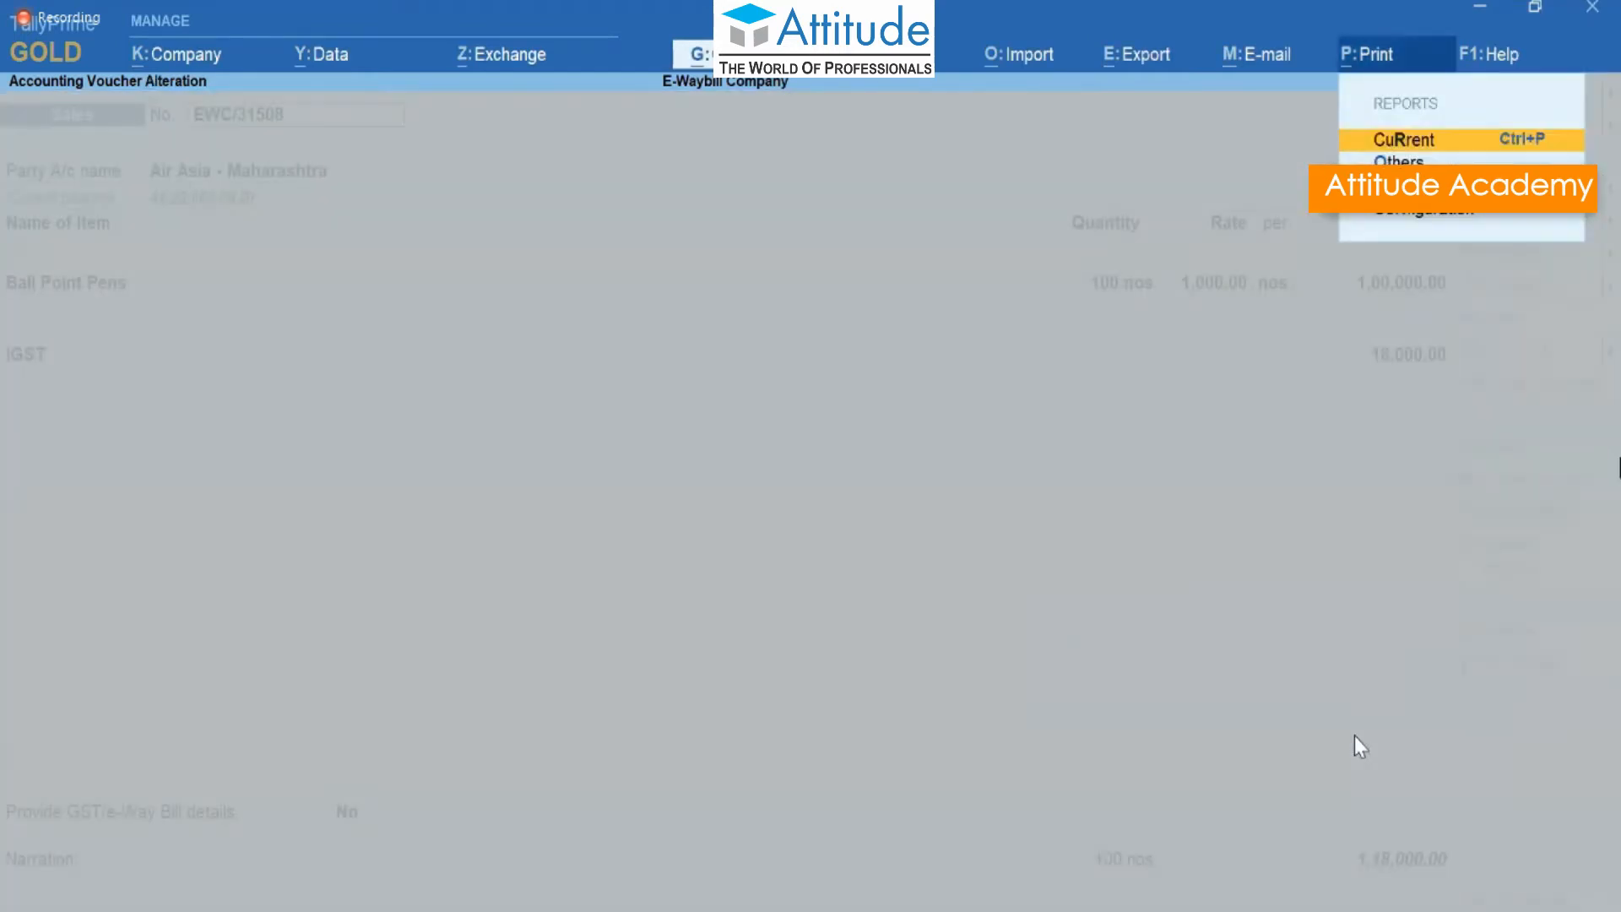
pyautogui.press('Return')
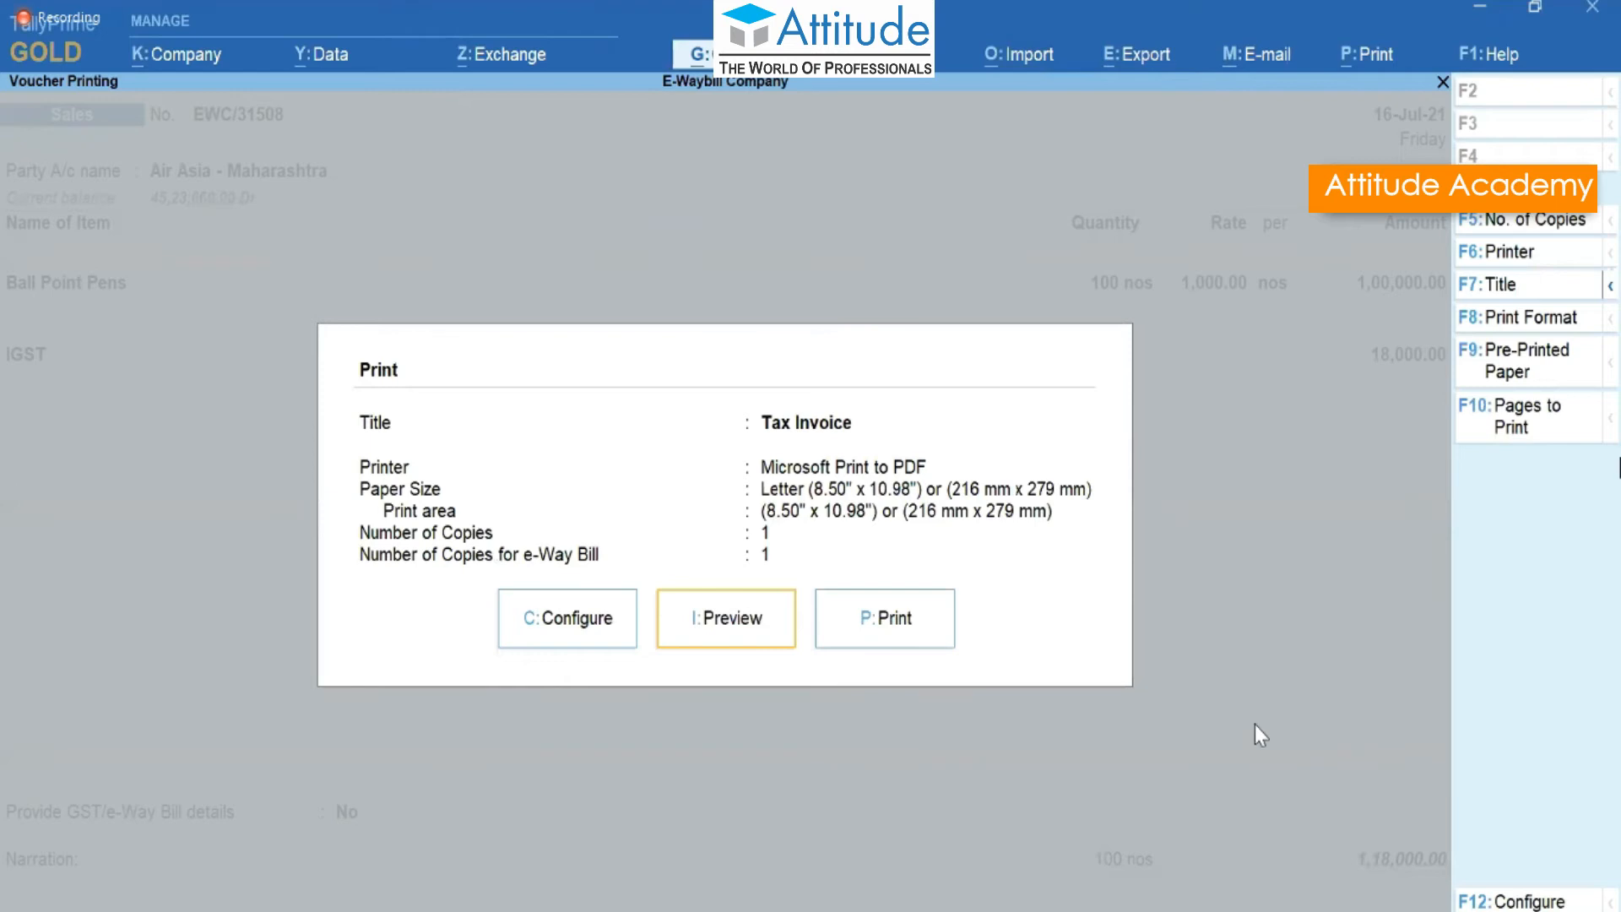
pyautogui.press('Return')
pyautogui.hotkey('alt', 'z')
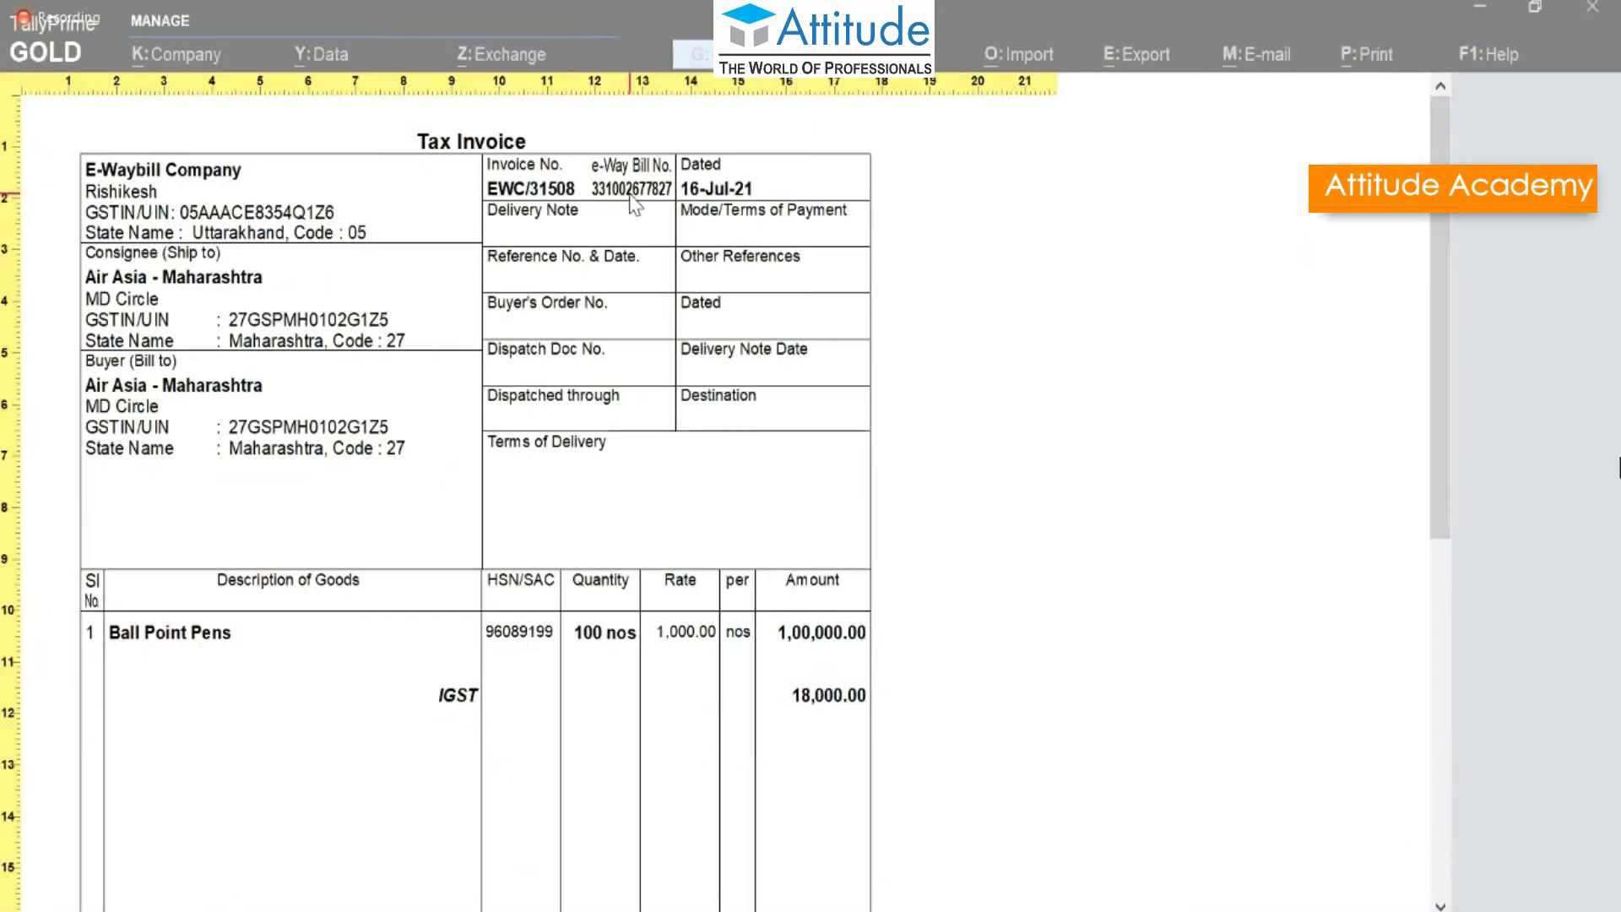
pyautogui.hotkey('alt', 'z')
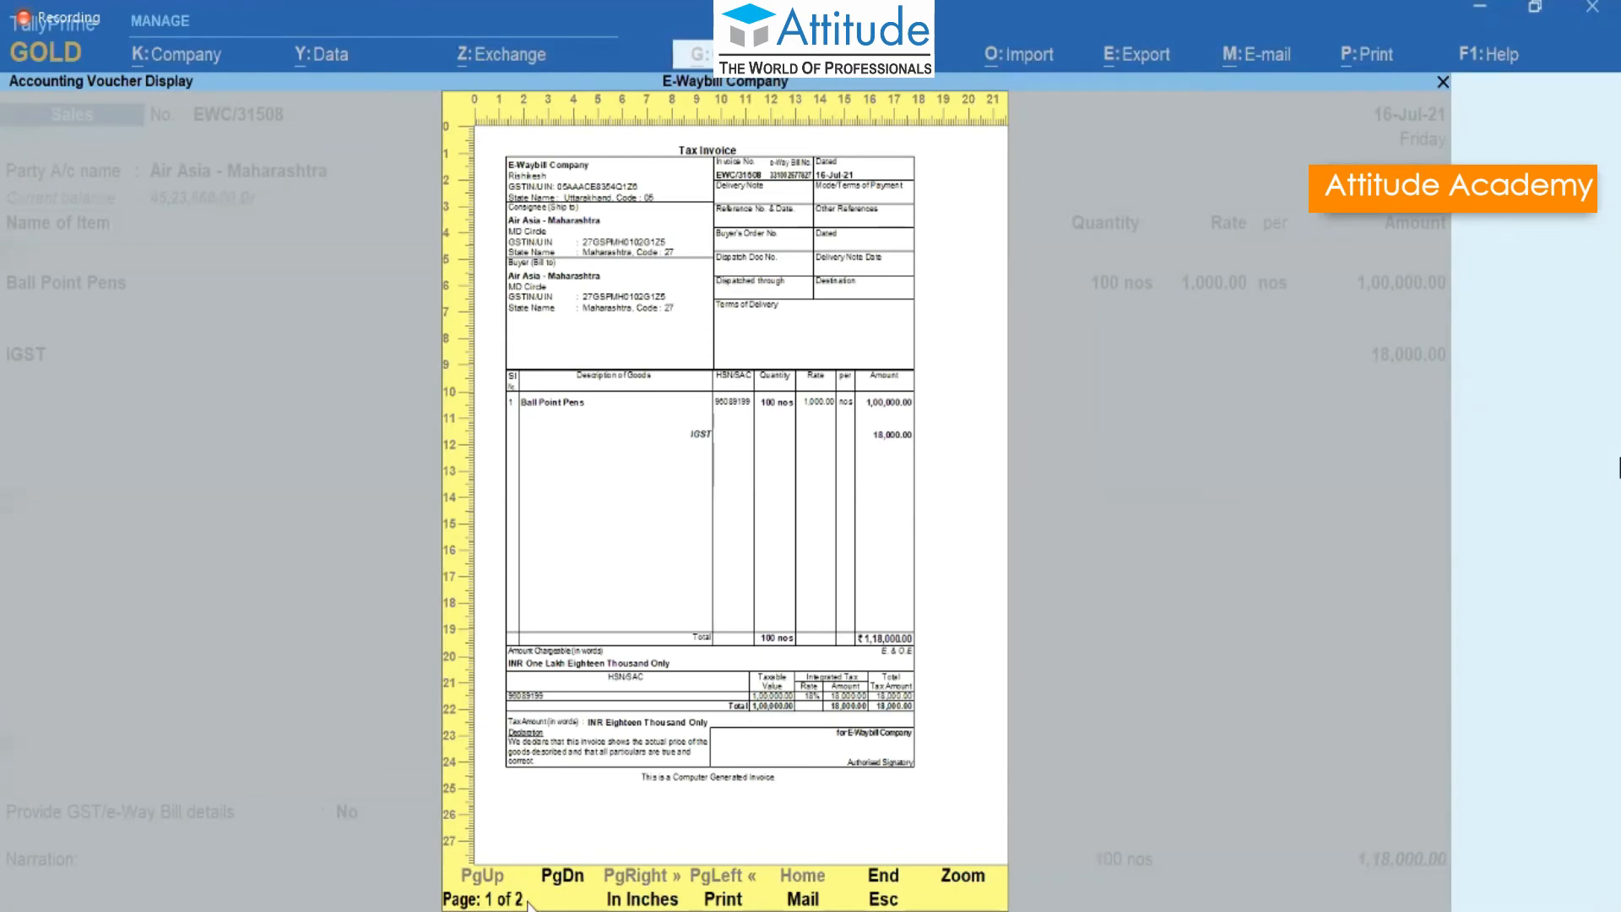
pyautogui.press('pagedown')
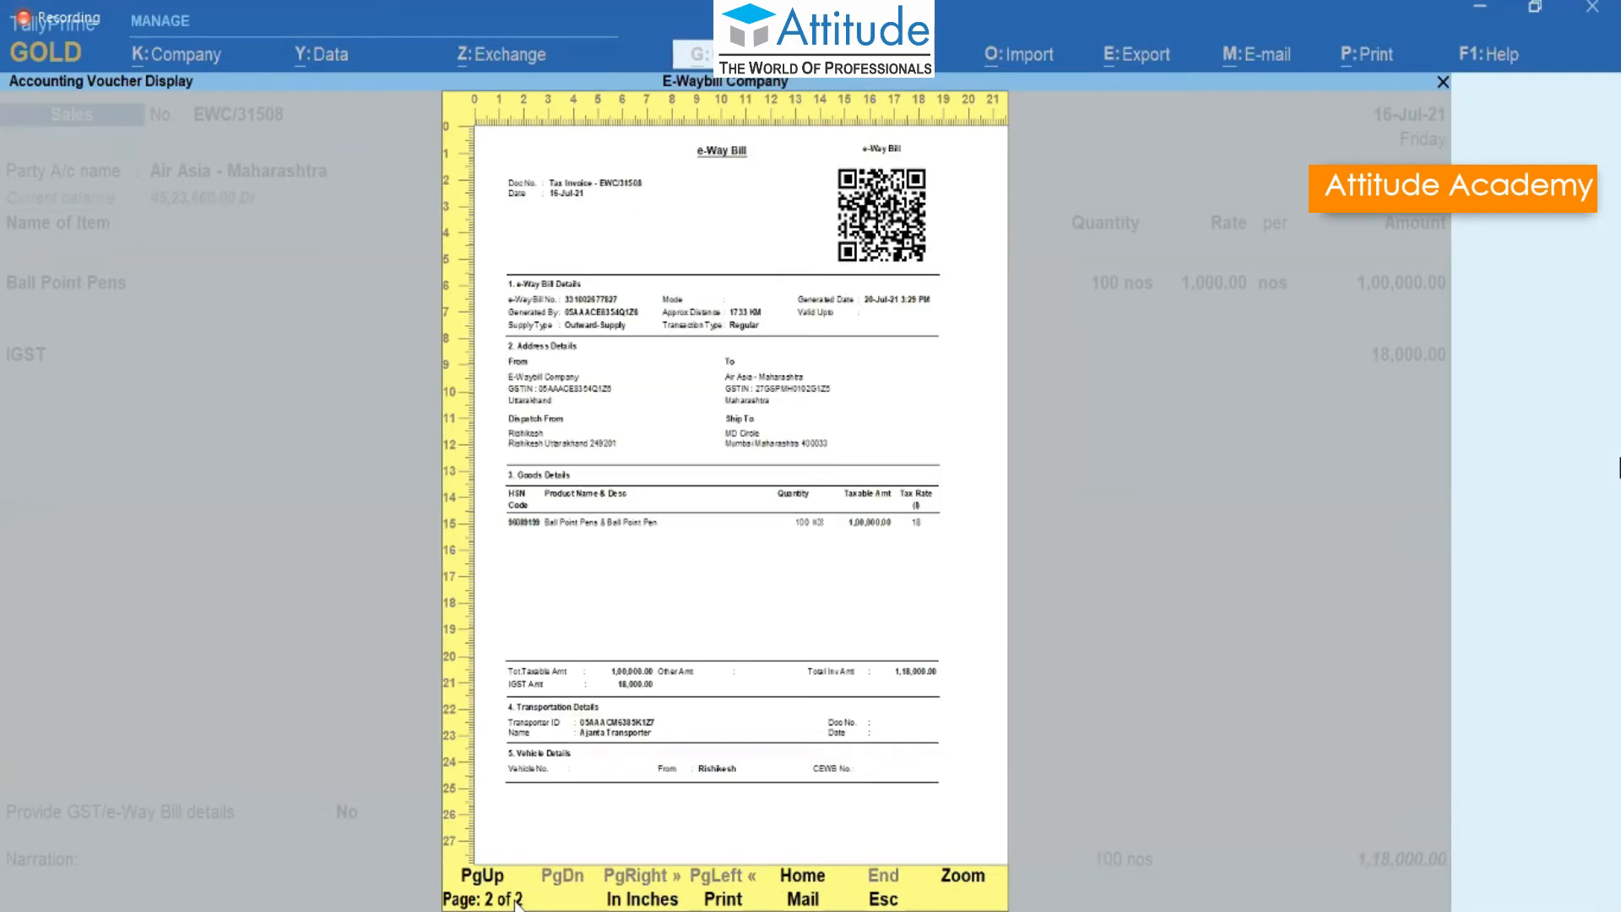
pyautogui.press('Return')
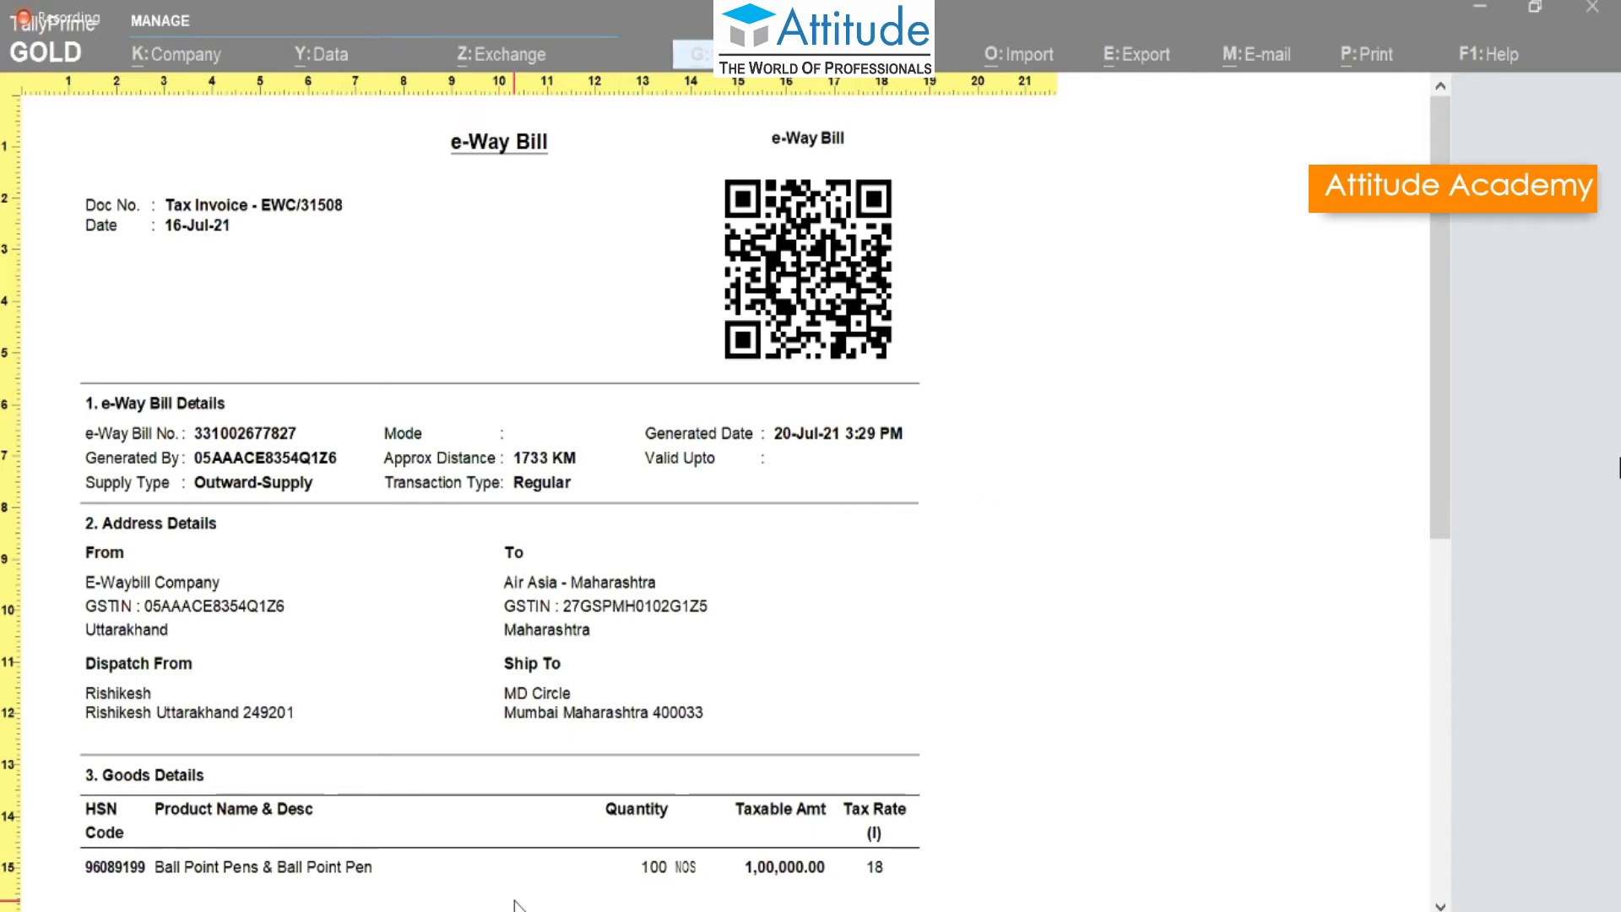
# - Close the invoice preview and back out of the voucher screens
pyautogui.press('Escape')
pyautogui.press('Escape')
pyautogui.press('Escape')
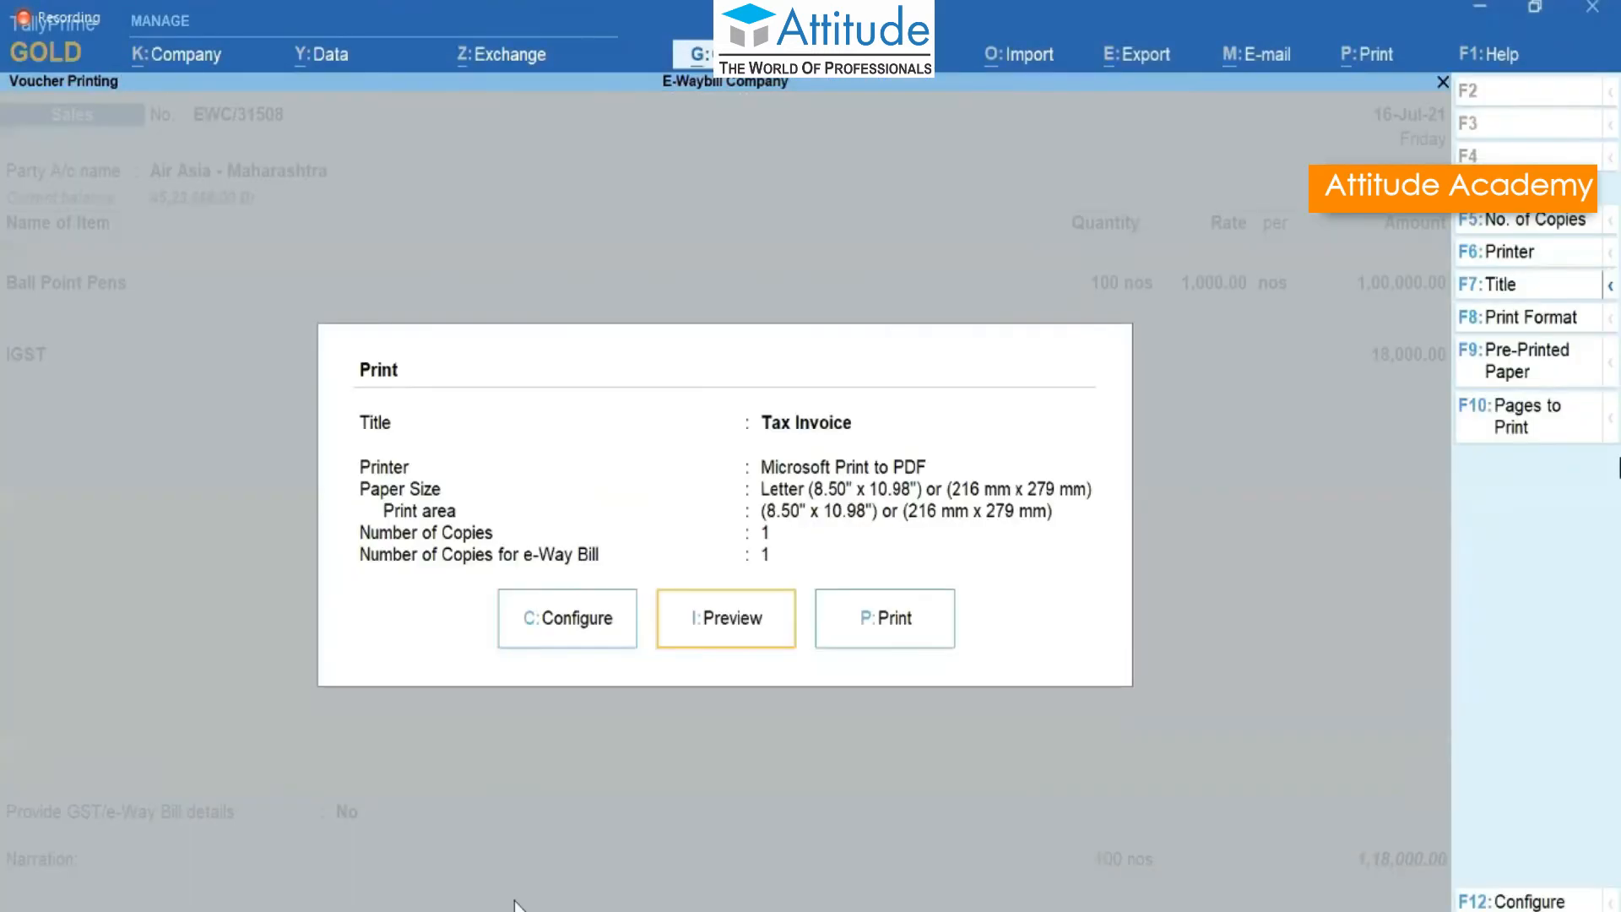
pyautogui.press('Escape')
pyautogui.press('y')
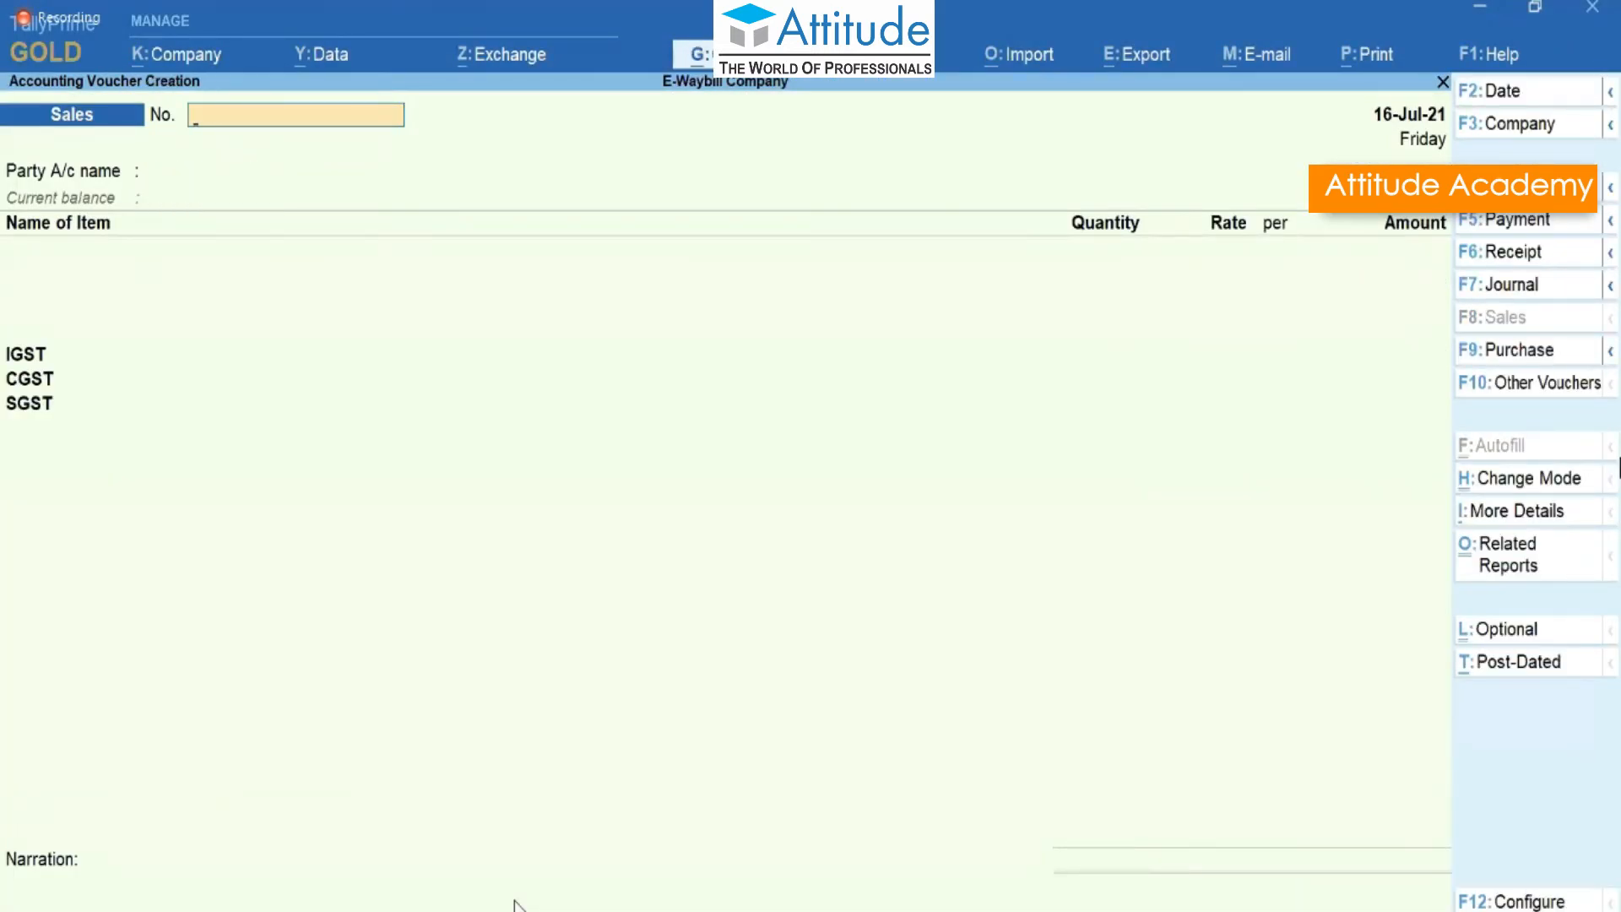
pyautogui.press('Escape')
pyautogui.press('Escape')
# - Stay on Gateway of Tally, check Chrome's 1741 km distance for PINs 249201–400033, then refocus Tally
pyautogui.press('n')
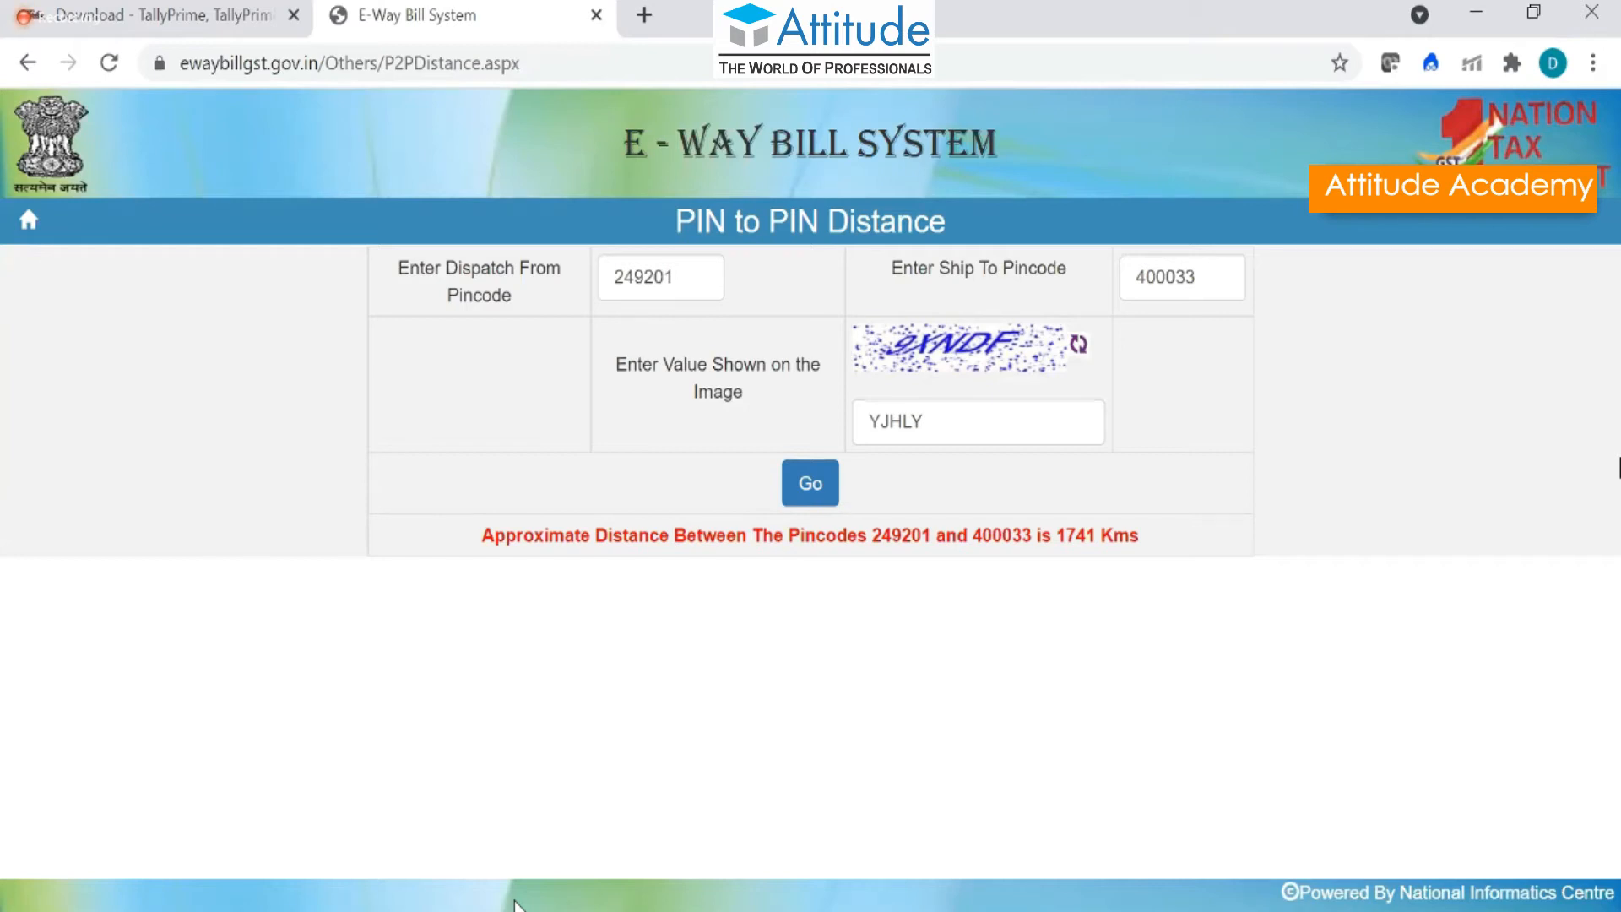
pyautogui.hotkey('alt', 'Tab')
pyautogui.hotkey('alt', 'Tab')
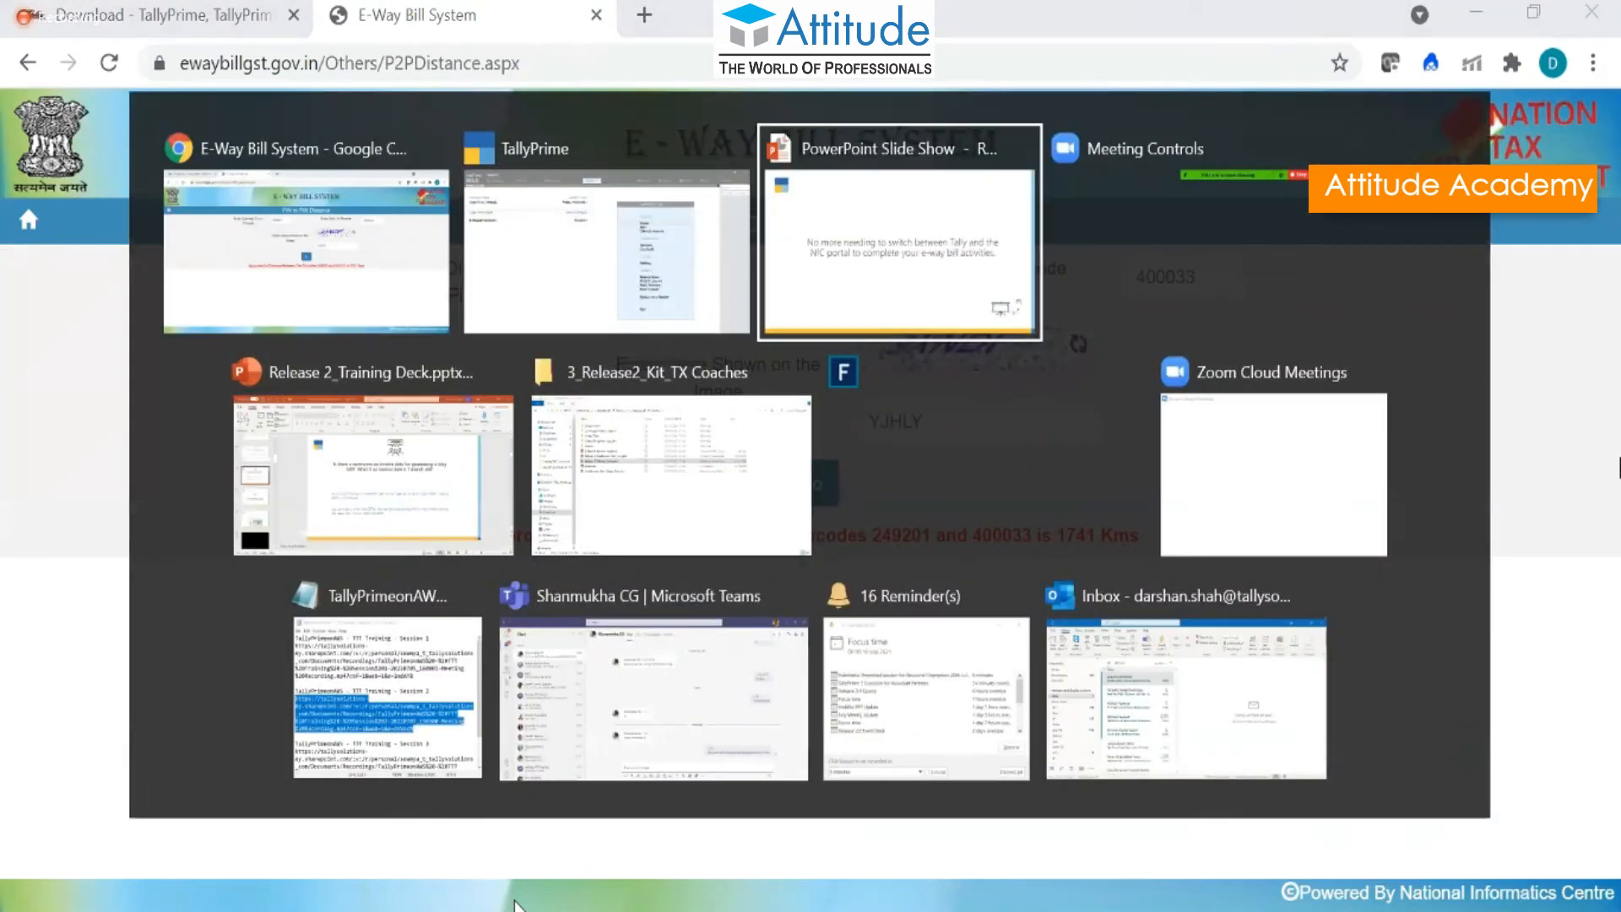
pyautogui.hotkey('alt', 'Tab')
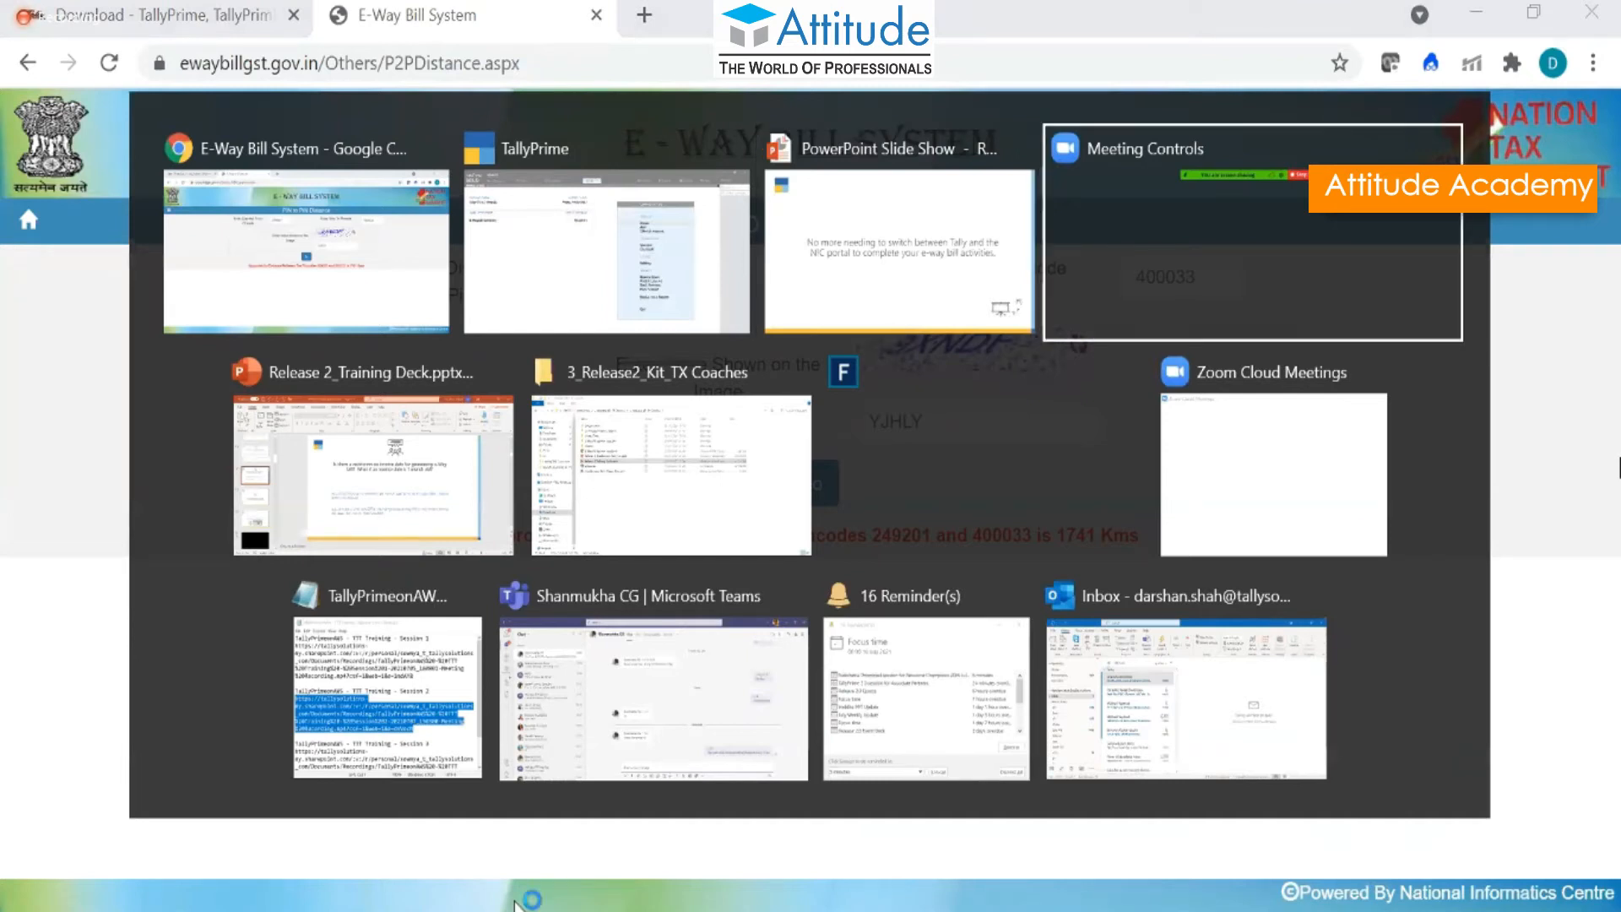
pyautogui.hotkey('shift', 'alt', 'Tab')
pyautogui.hotkey('shift', 'alt', 'Tab')
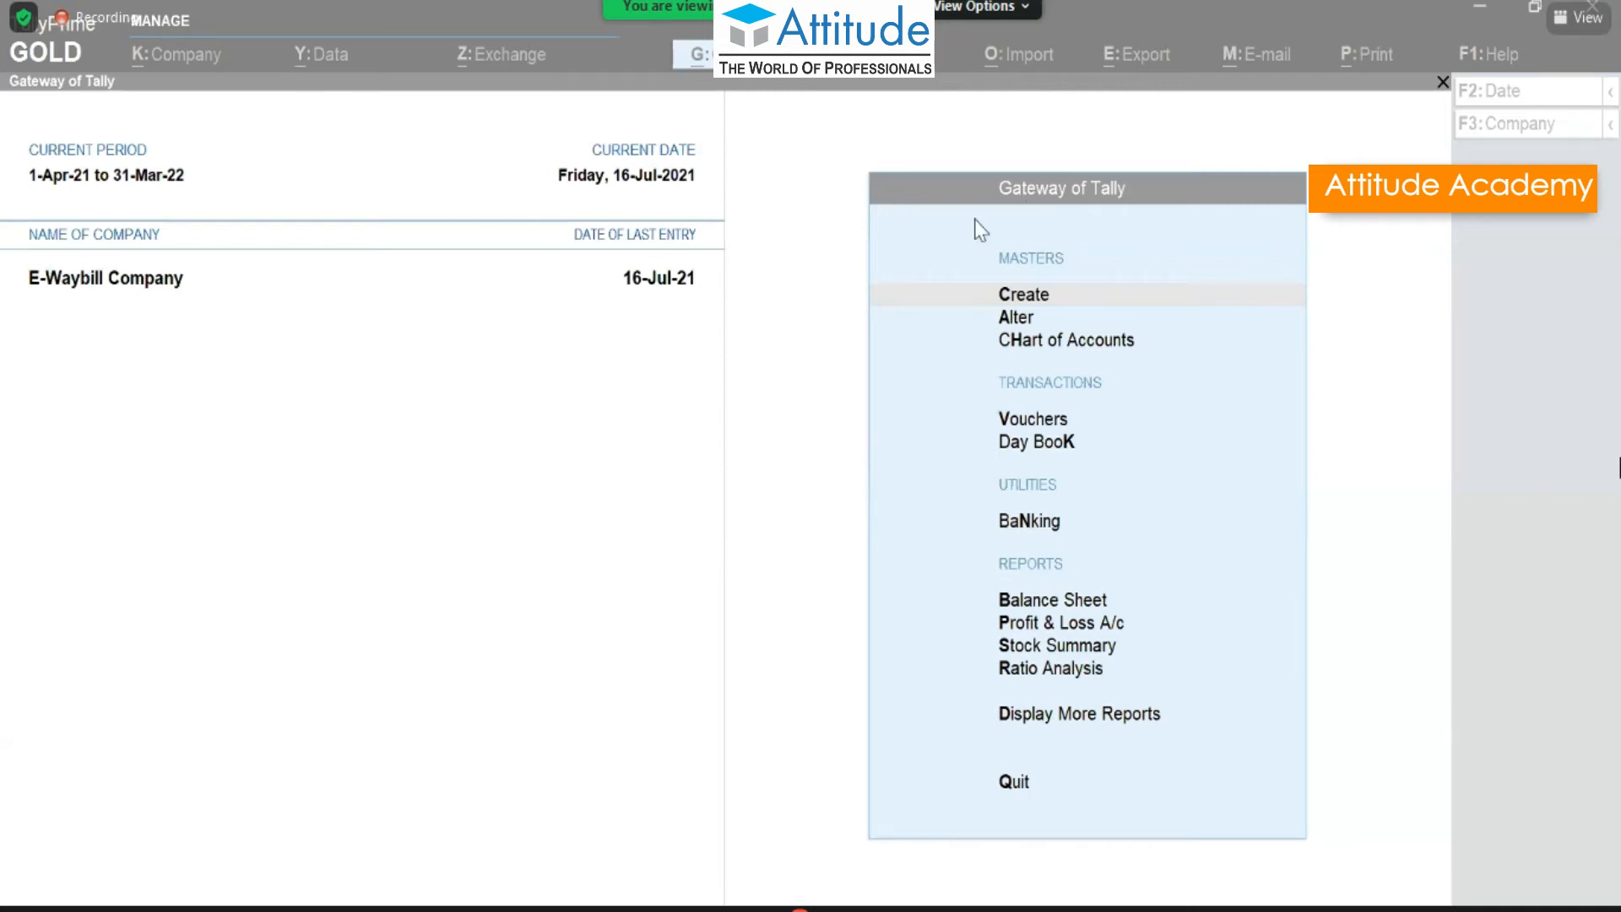
pyautogui.click(759, 247)
pyautogui.click(1055, 337)
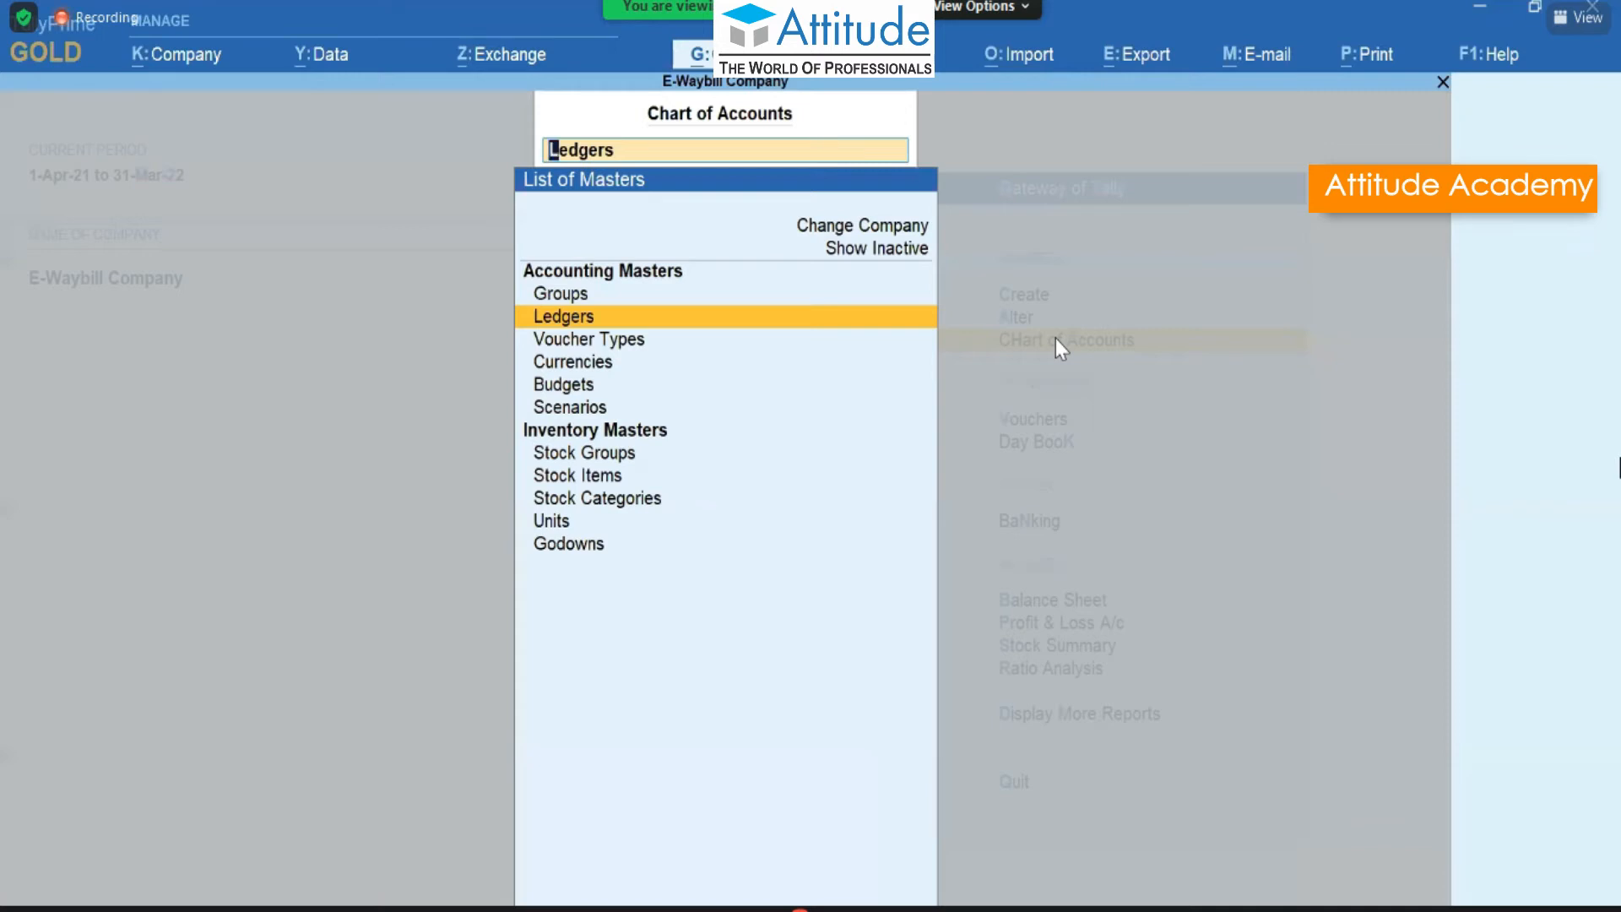
pyautogui.press('Up')
pyautogui.press('Escape')
pyautogui.press('Escape')
pyautogui.press('Escape')
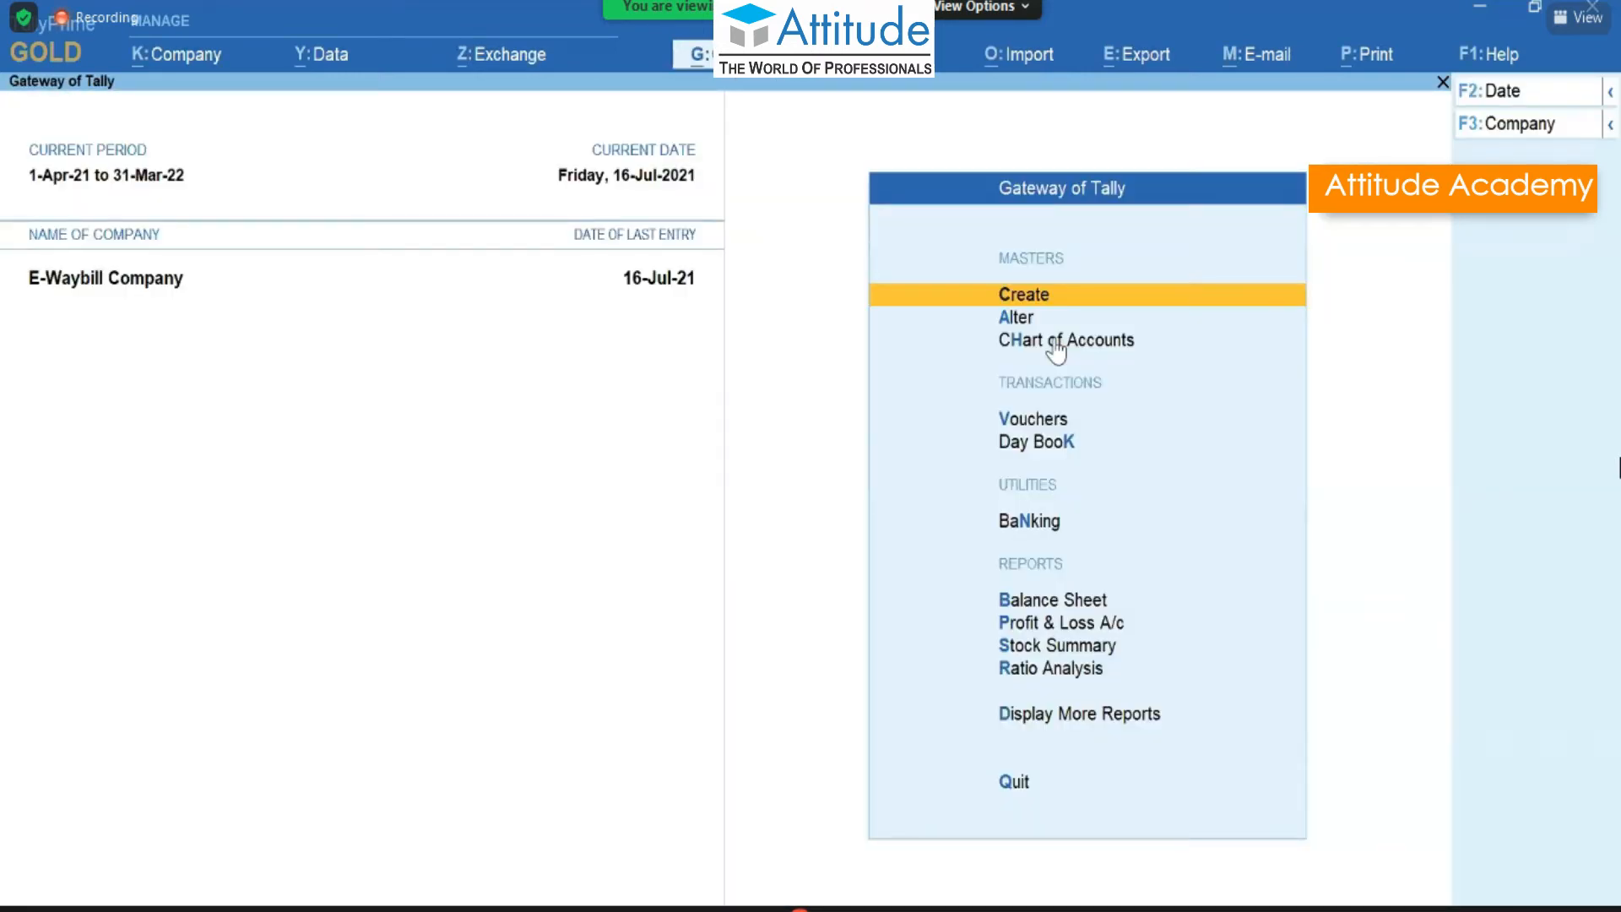
pyautogui.hotkey('alt', 'Tab')
pyautogui.hotkey('alt', 'Tab')
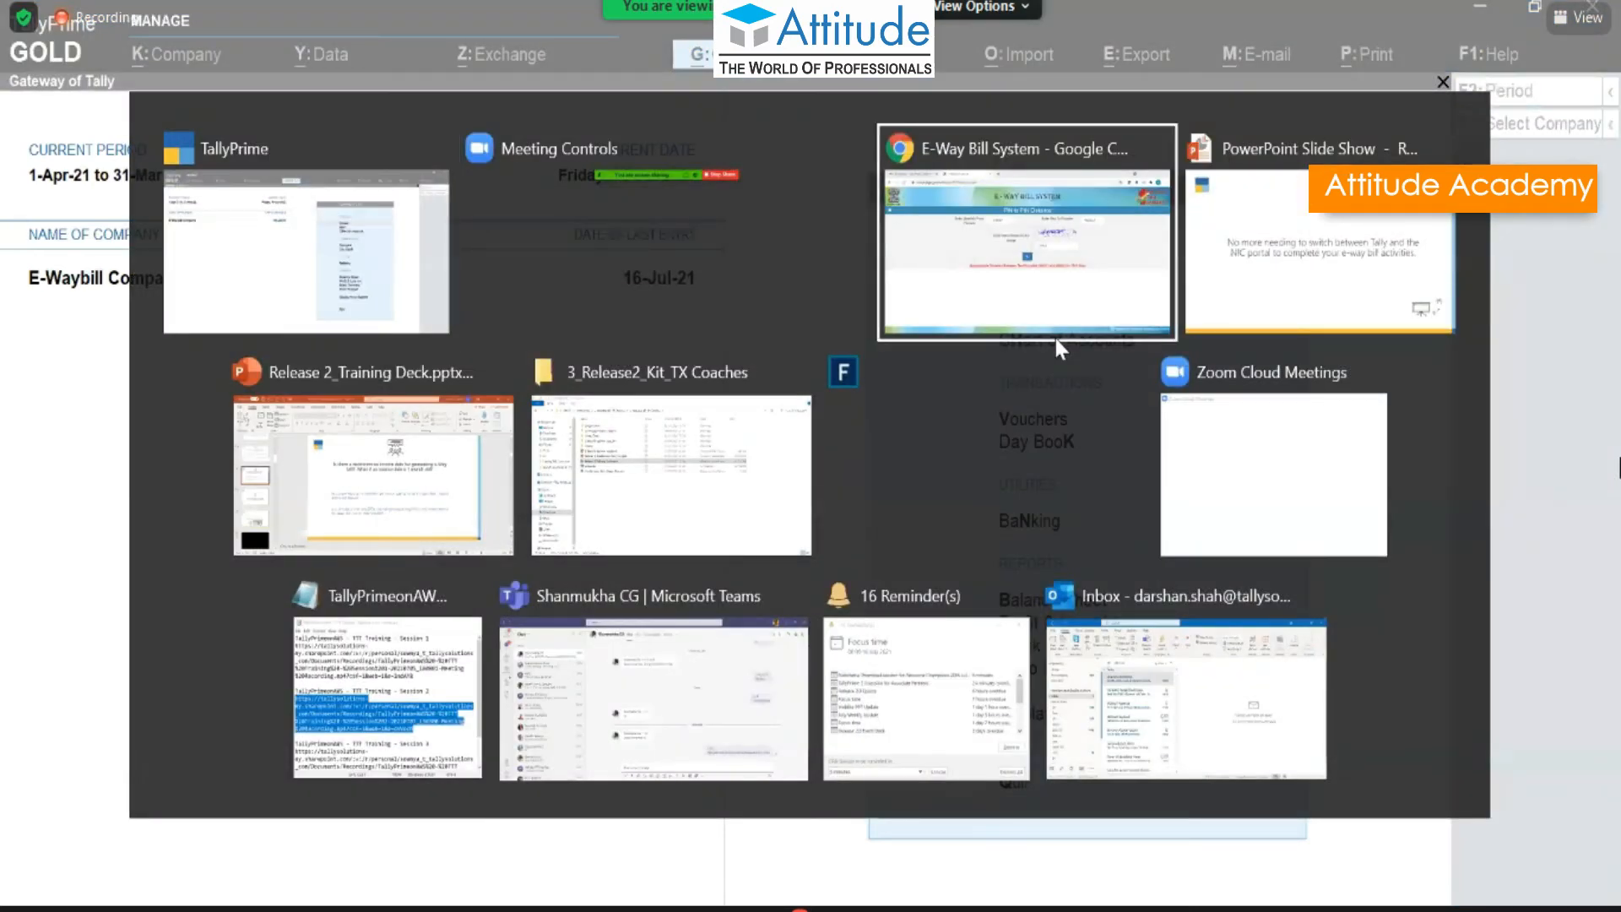
# - Cycle through open windows to the PowerPoint slide show and advance one slide
pyautogui.hotkey('alt', 'shift', 'Tab')
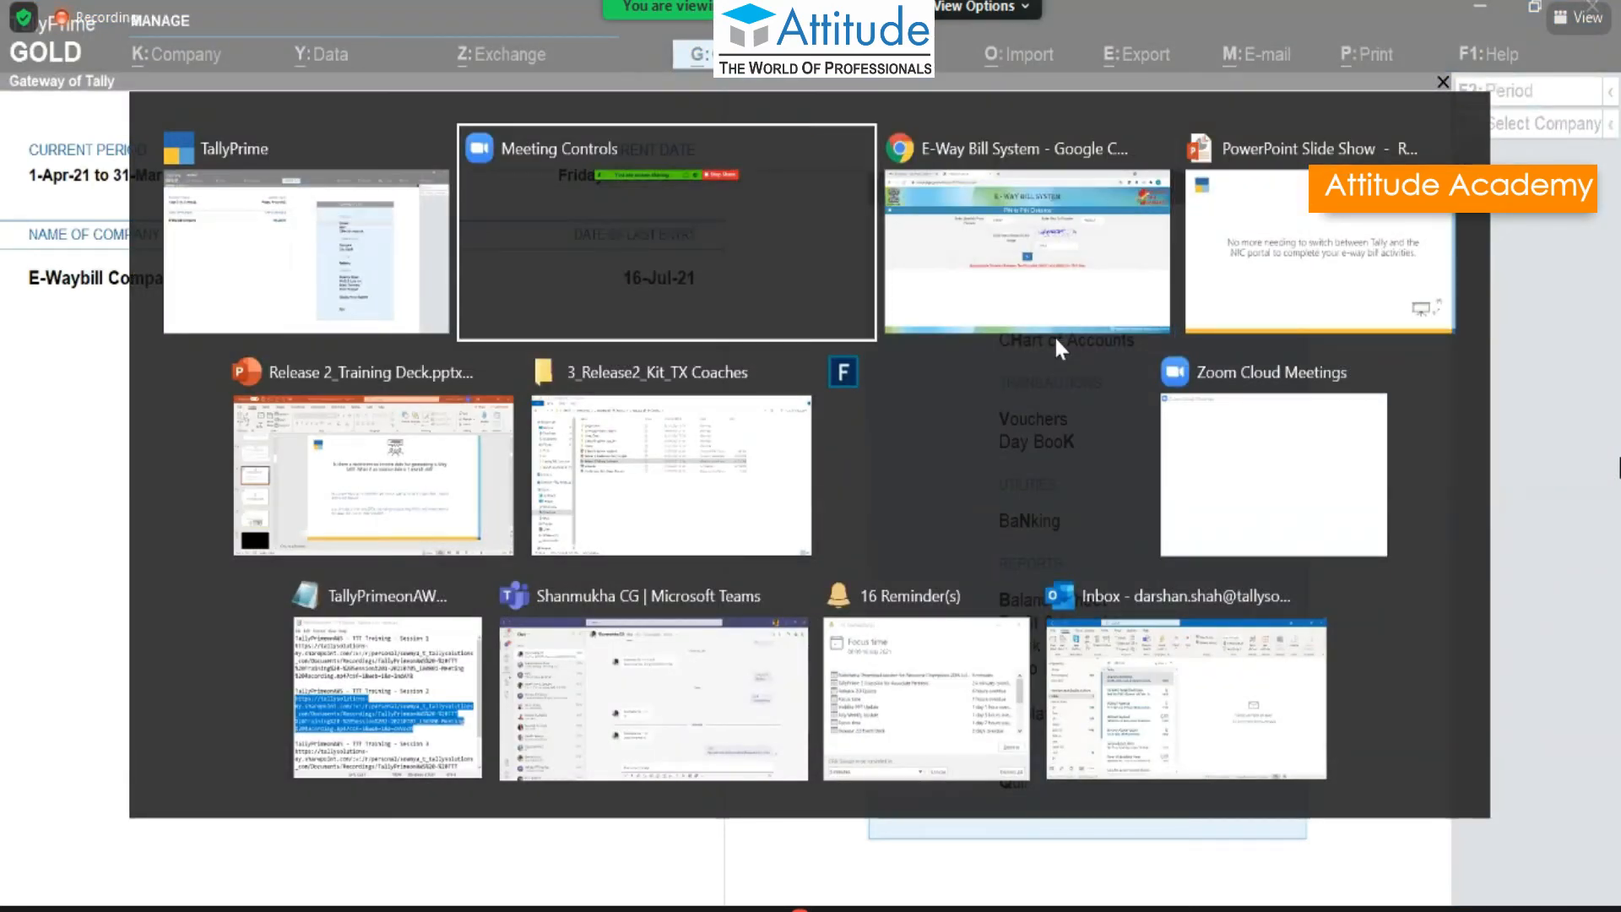
pyautogui.hotkey('alt', 'Tab')
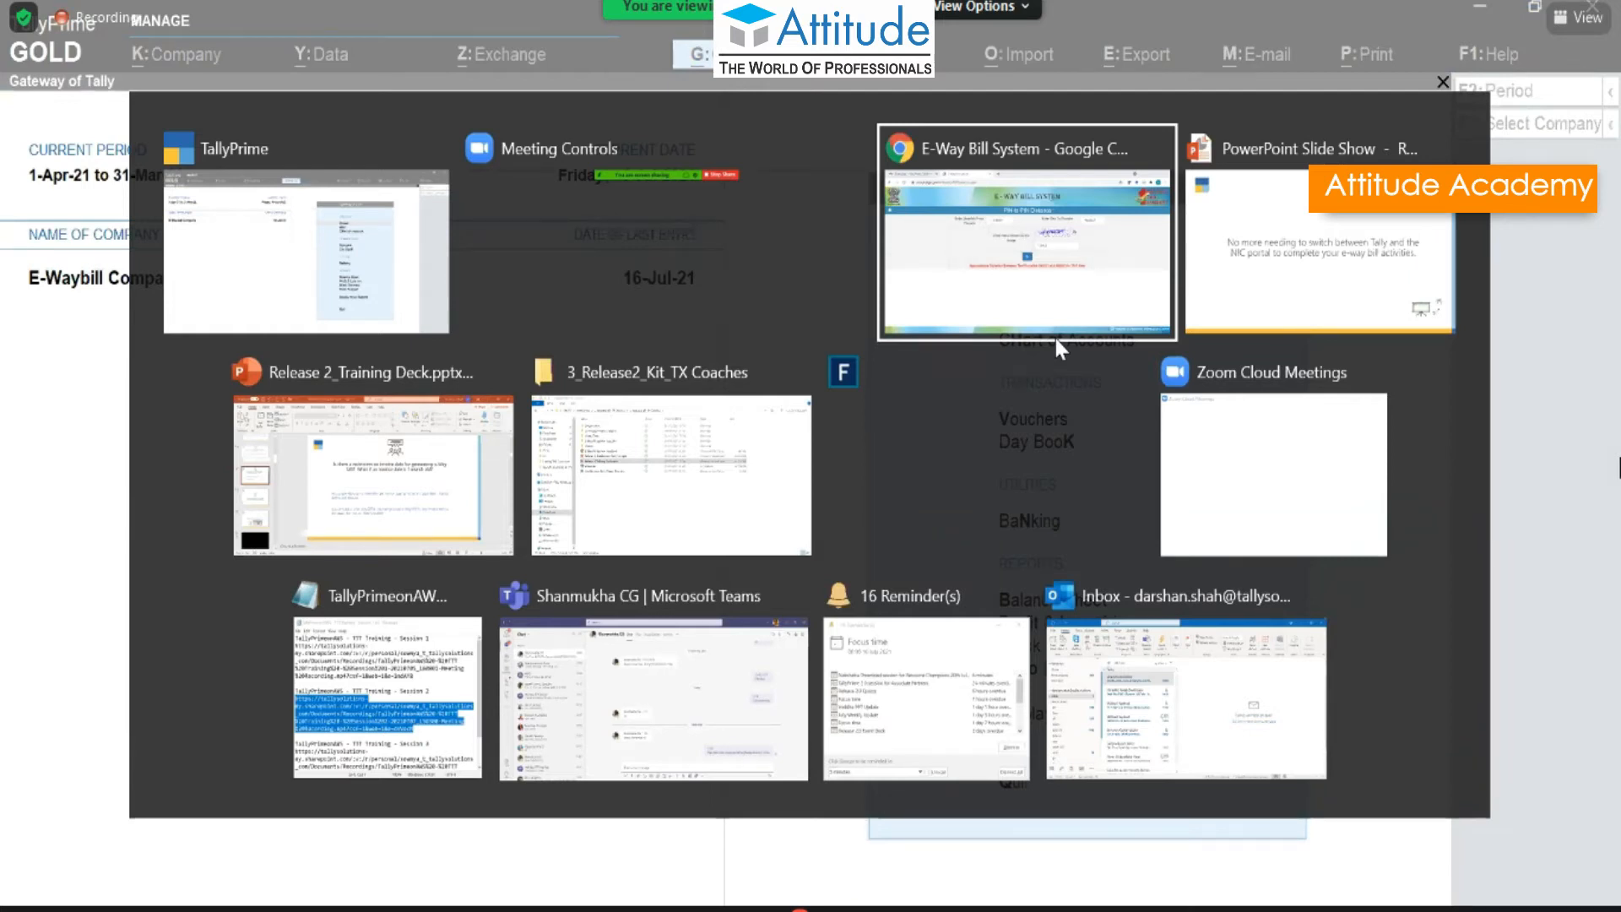
pyautogui.hotkey('alt', 'Tab')
pyautogui.hotkey('alt', 'Tab')
pyautogui.hotkey('alt', 'Tab')
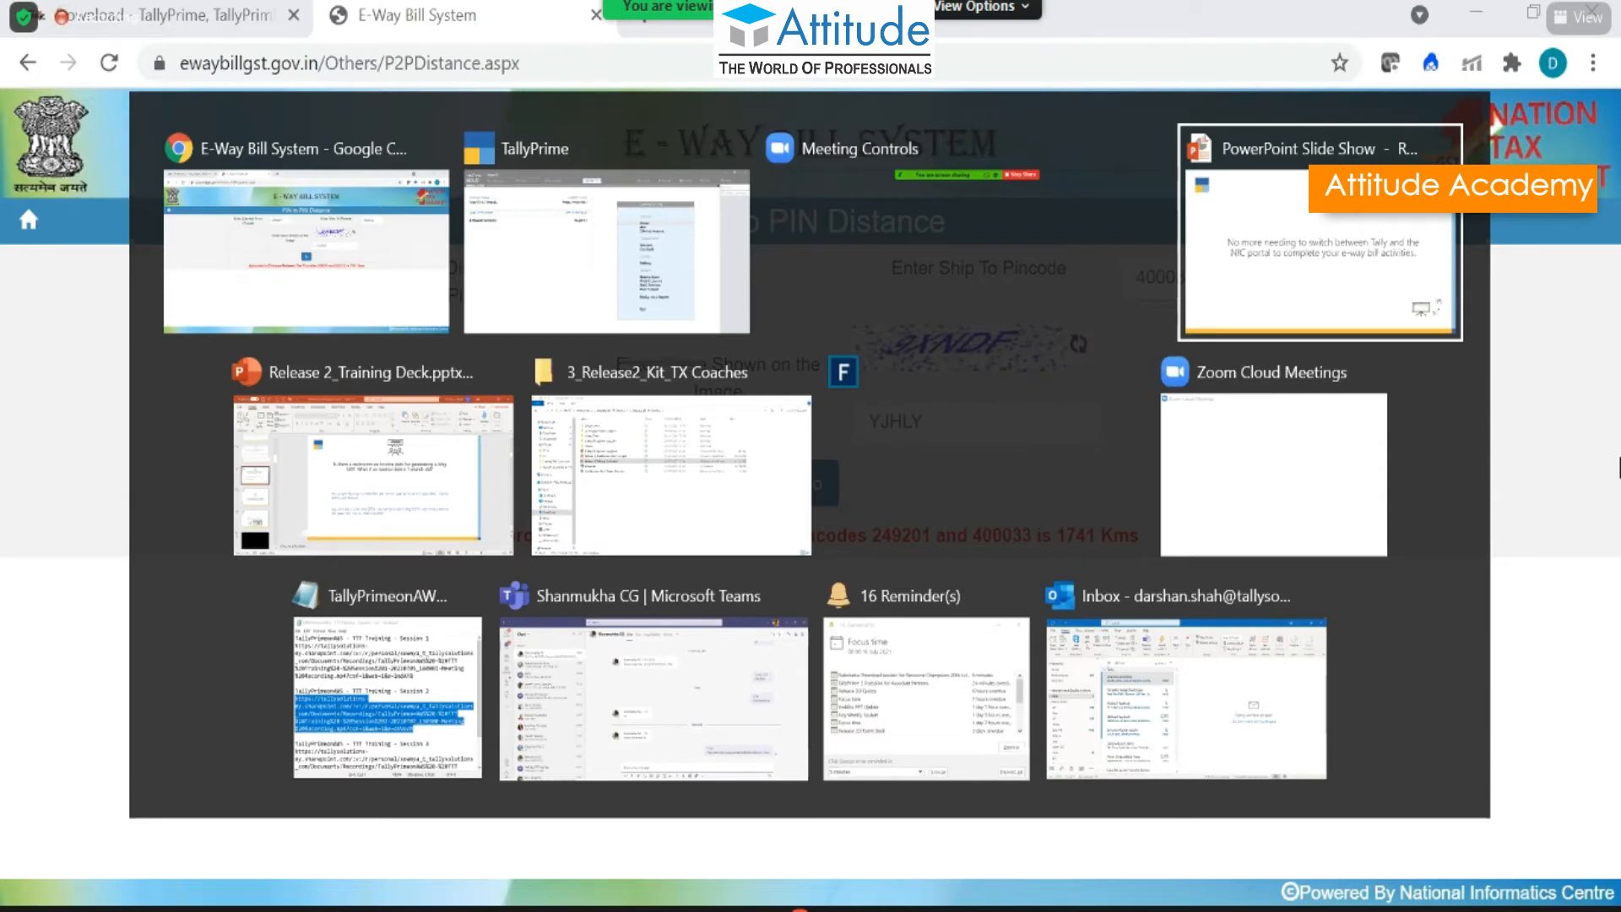
pyautogui.hotkey('alt', 'Tab')
pyautogui.press('Right')
# - Move through the slides to the 'Generation of e-Way Bill via Portal' demonstration
pyautogui.press('Right')
pyautogui.press('Right')
pyautogui.press('Right')
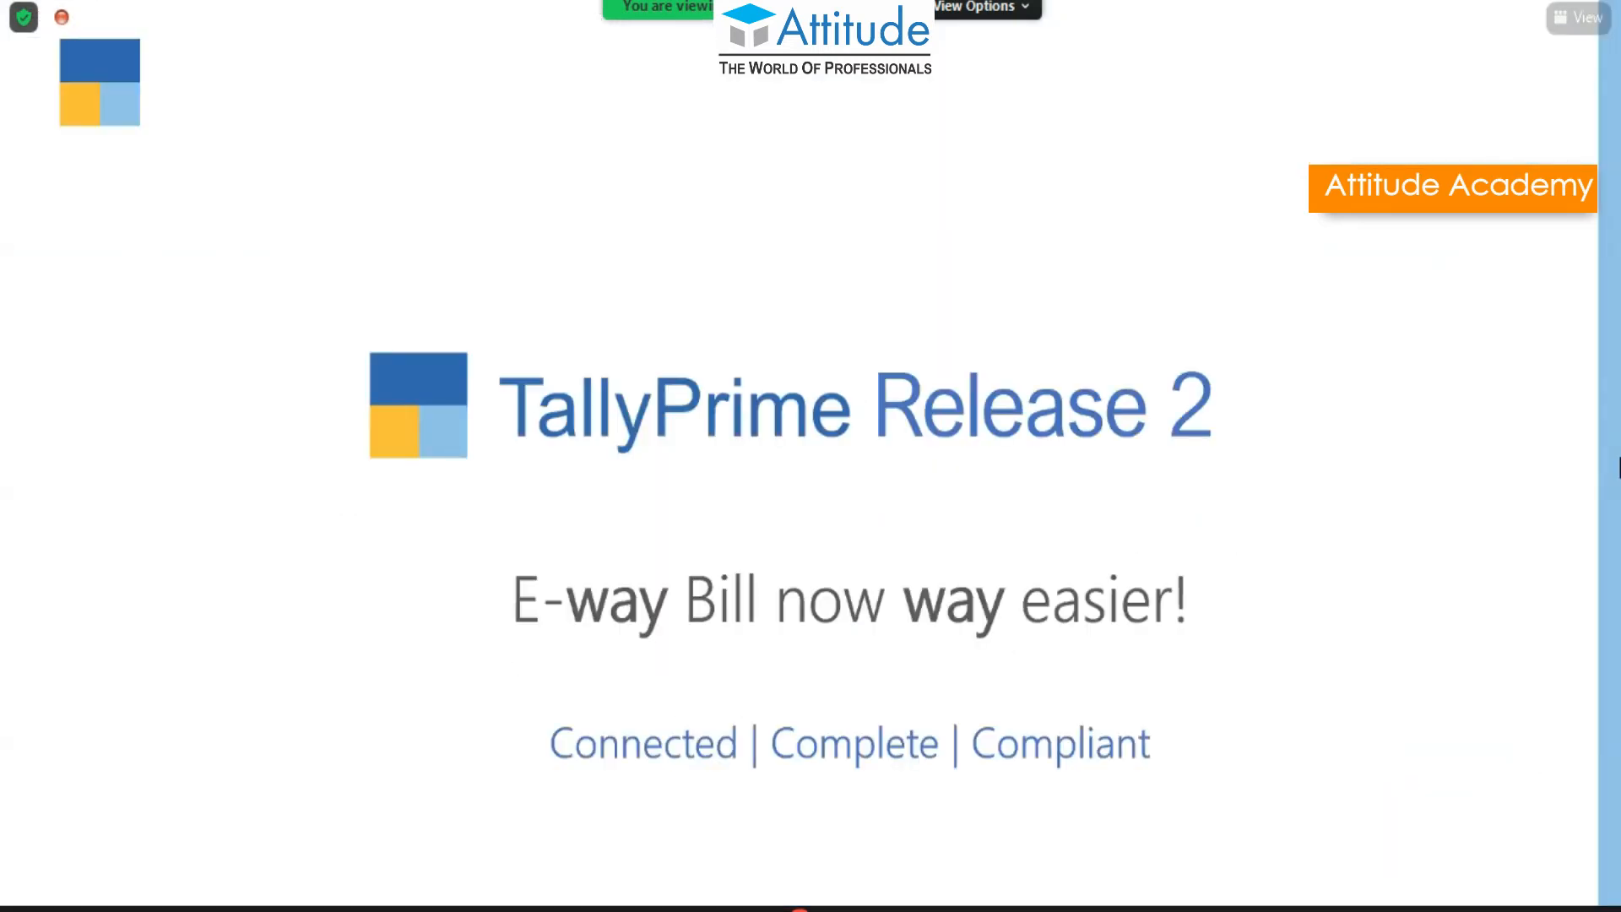
pyautogui.press('Right')
pyautogui.press('Right')
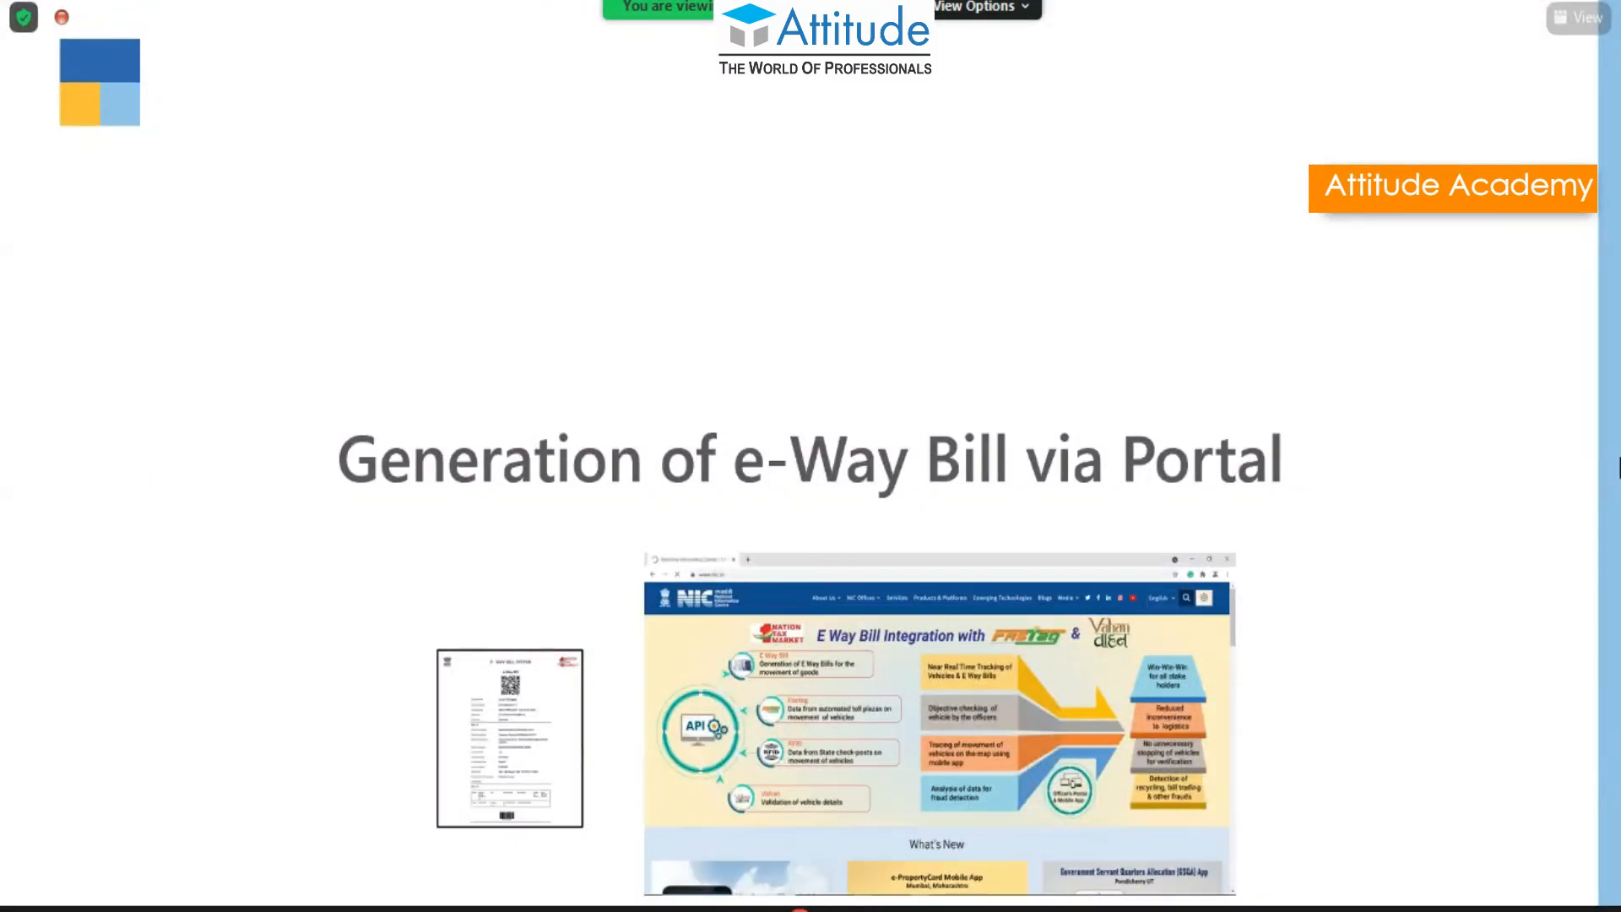
pyautogui.press('Left')
pyautogui.press('Left')
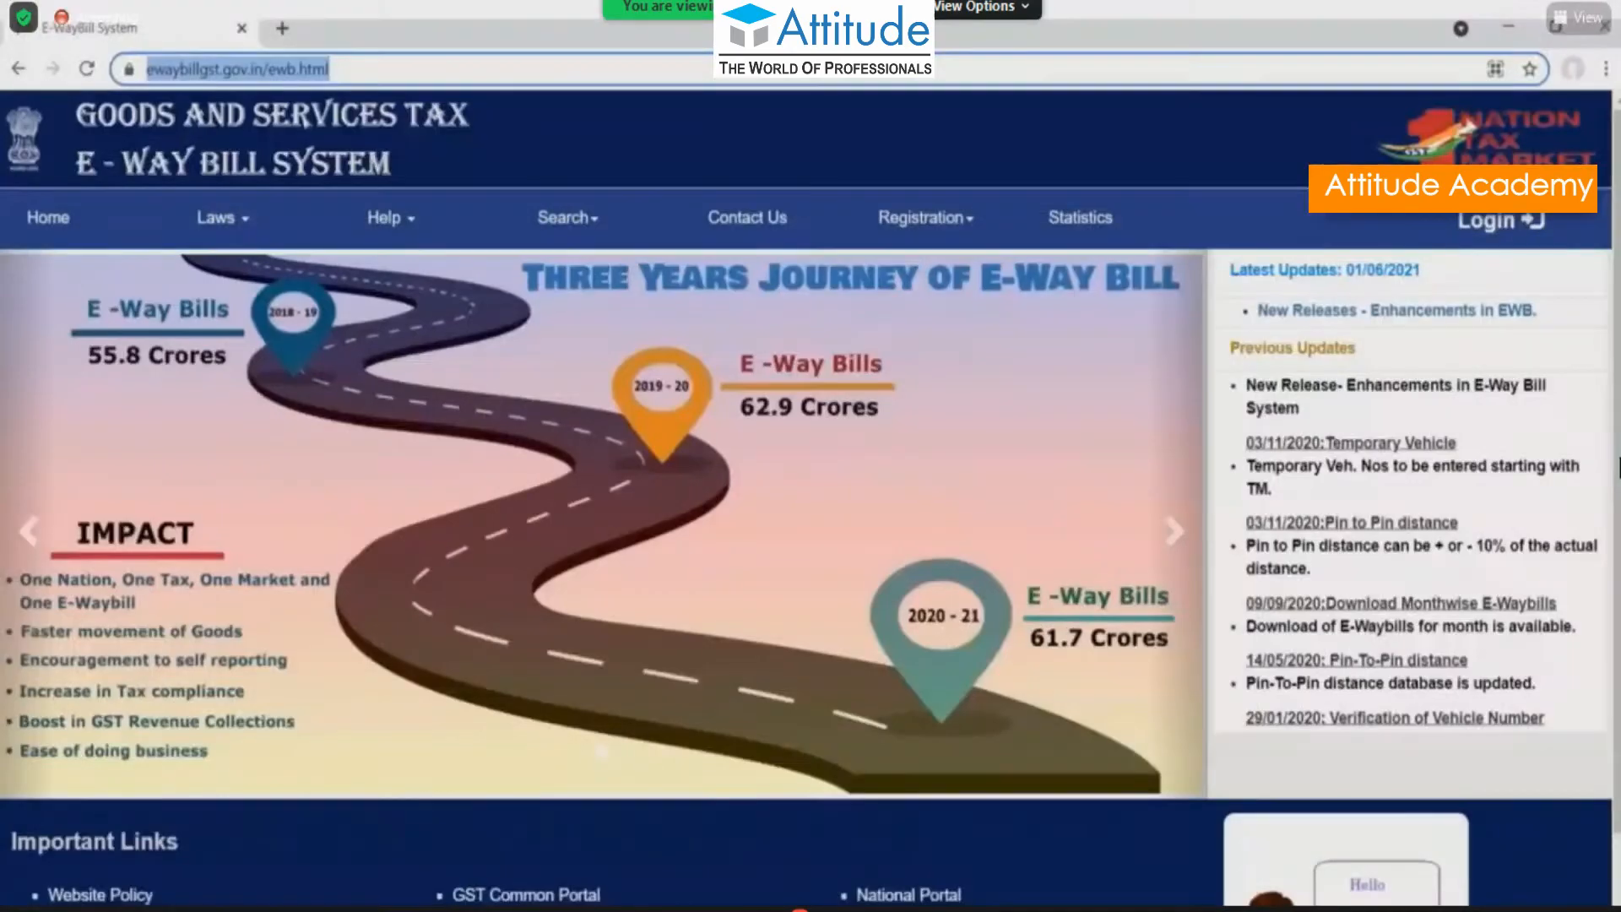
pyautogui.press('Left')
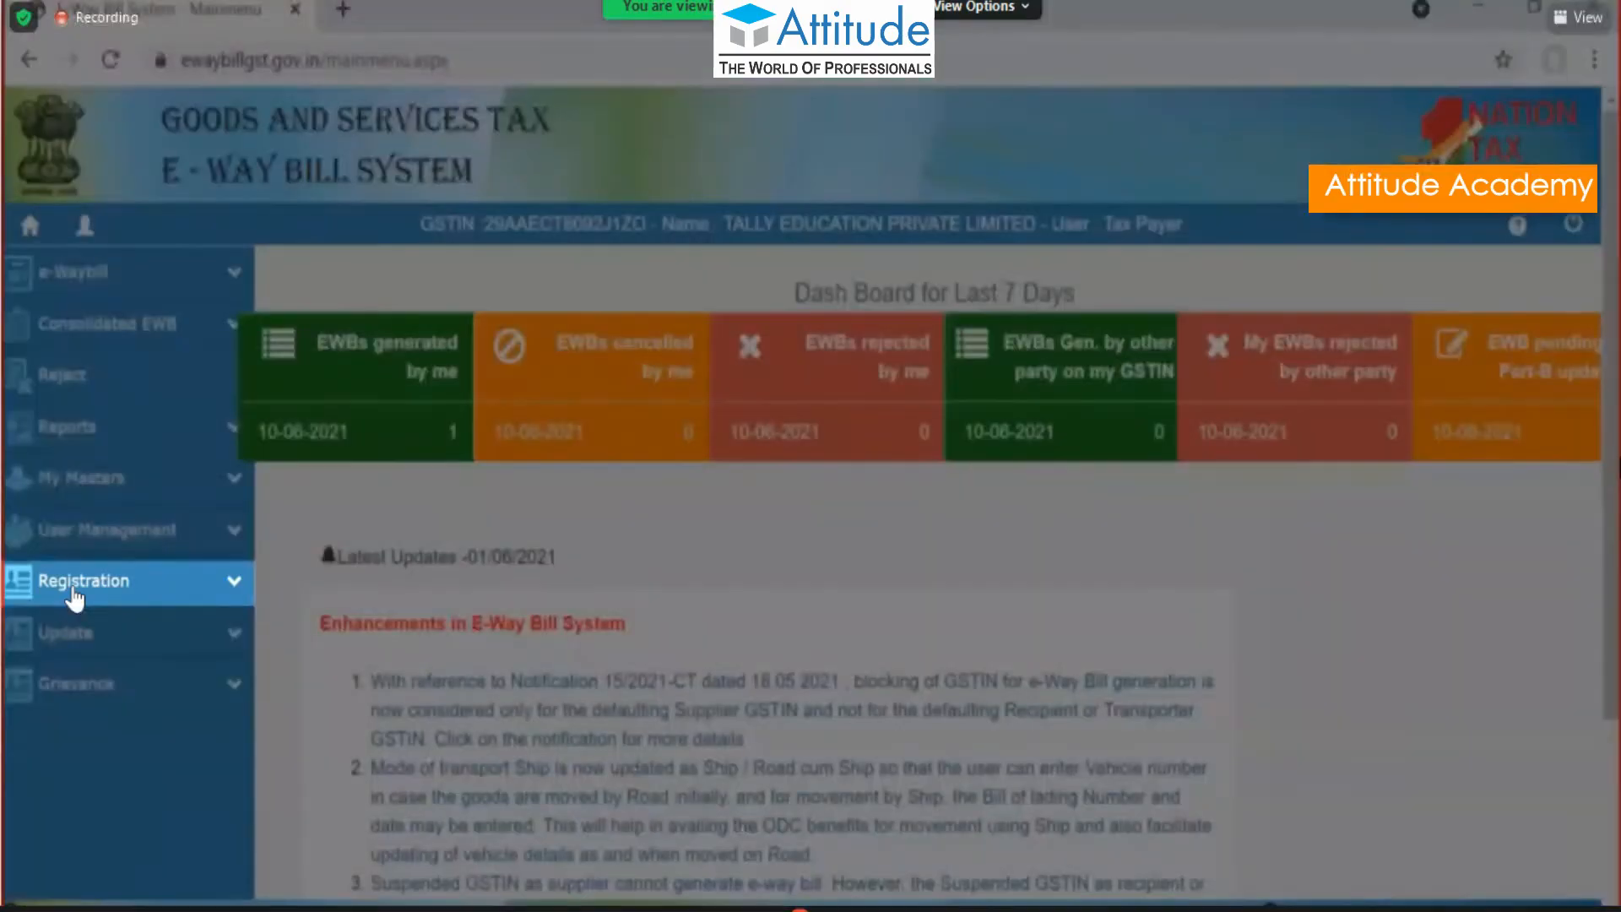
# - Register a GSP API user with username suffix 999 and a confirmed password, then return to TallyPrime
pyautogui.click(75, 598)
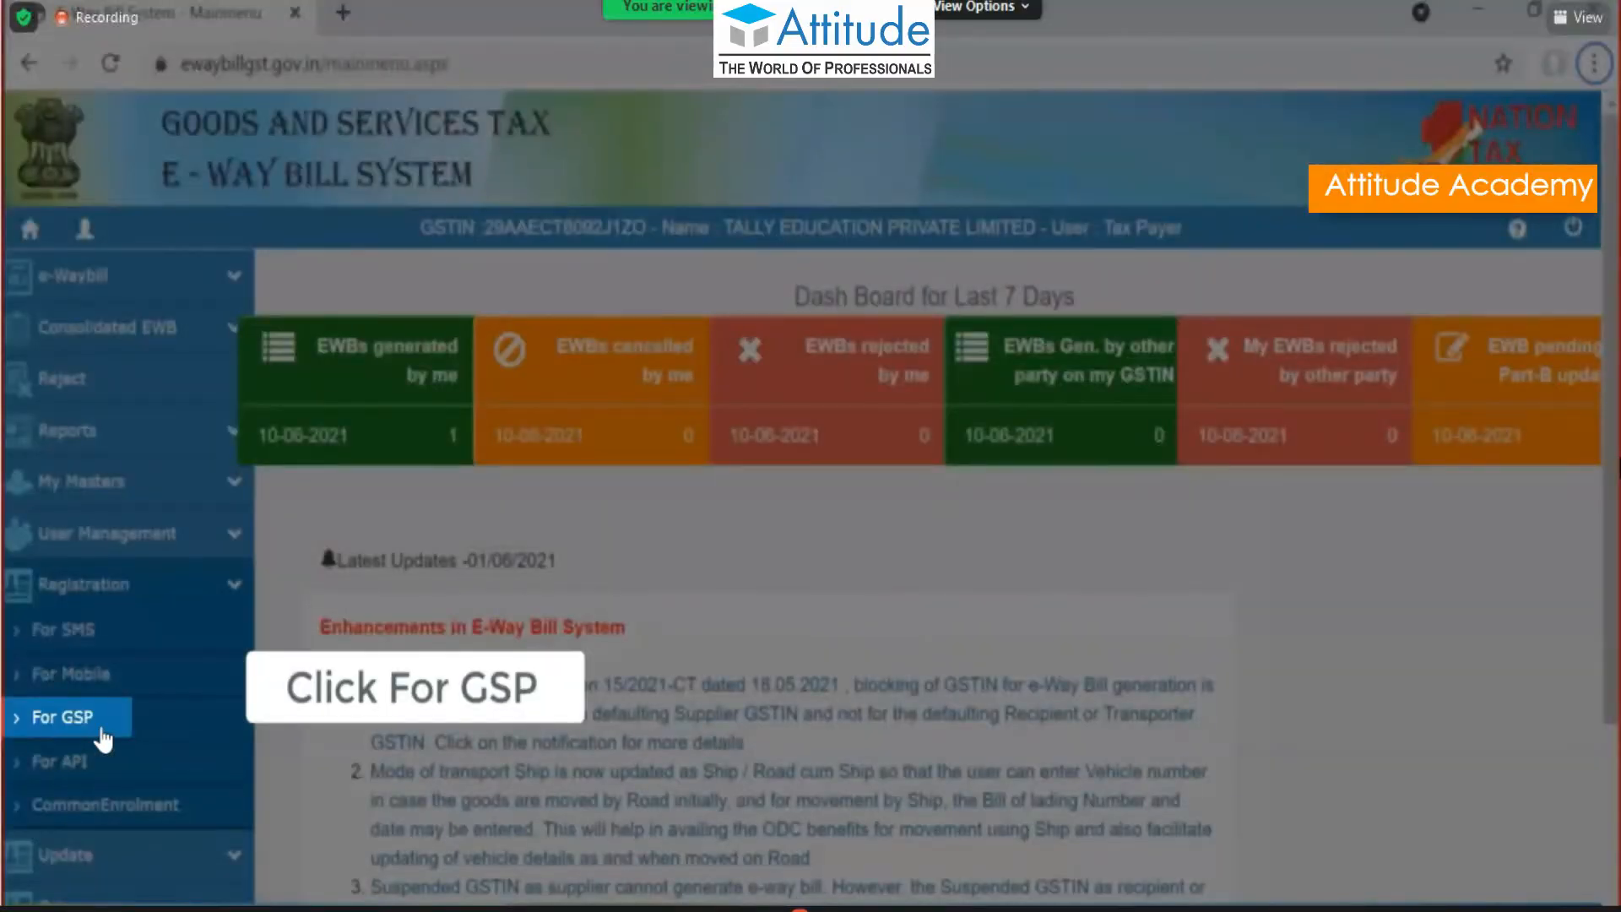
pyautogui.click(103, 739)
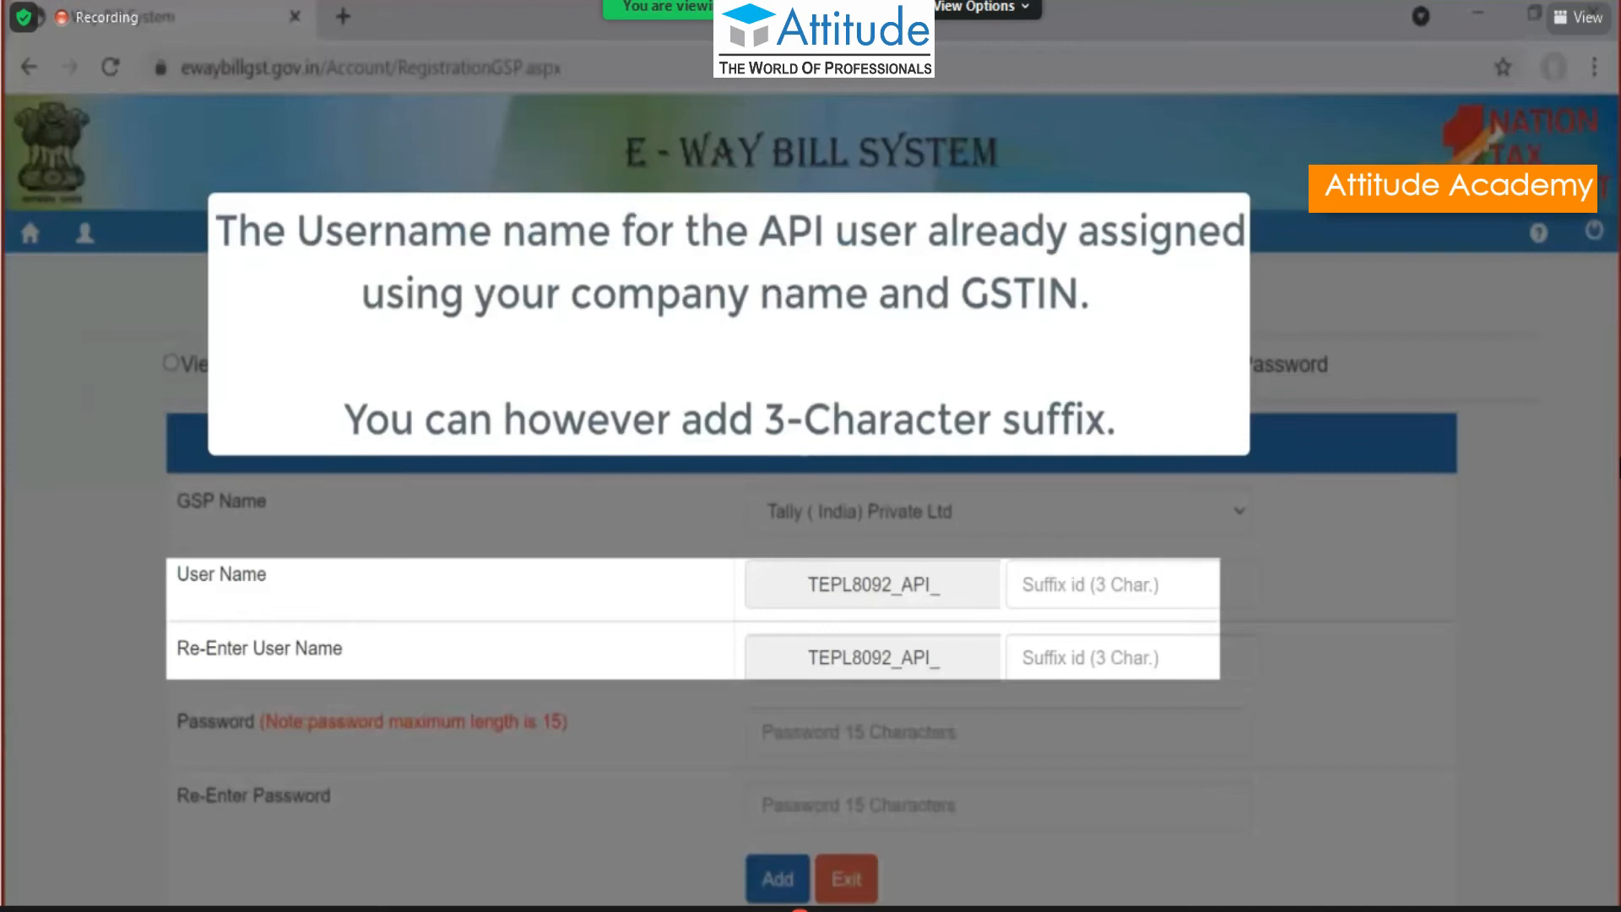
pyautogui.write('999')
pyautogui.press('Tab')
pyautogui.write('999')
pyautogui.press('Tab')
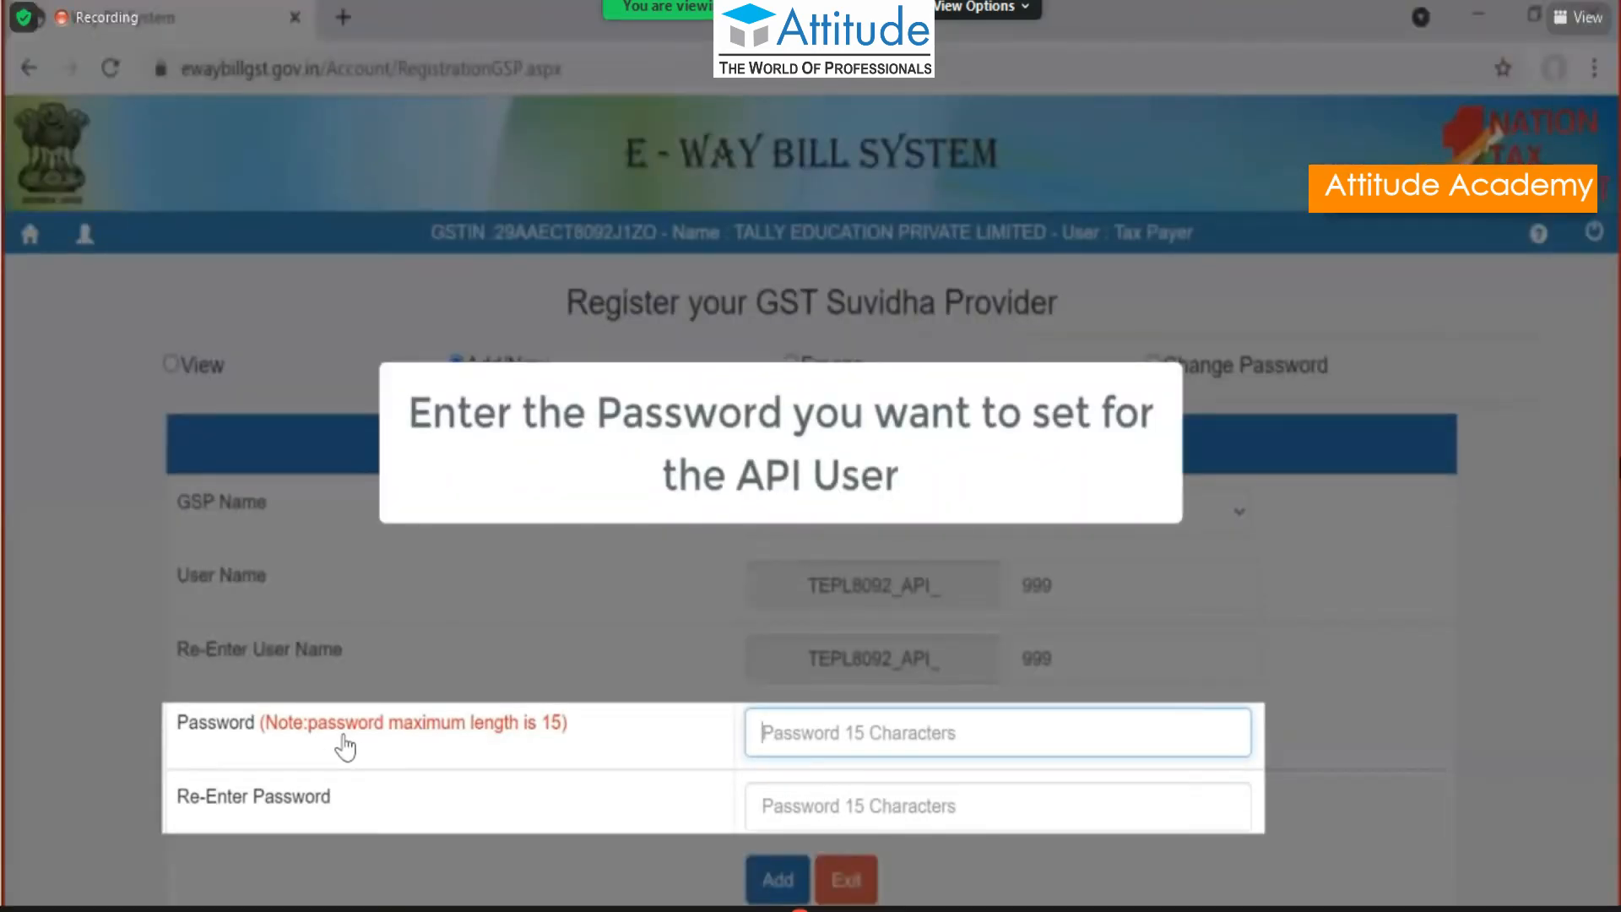
pyautogui.write('*********')
pyautogui.press('Tab')
pyautogui.write('*********')
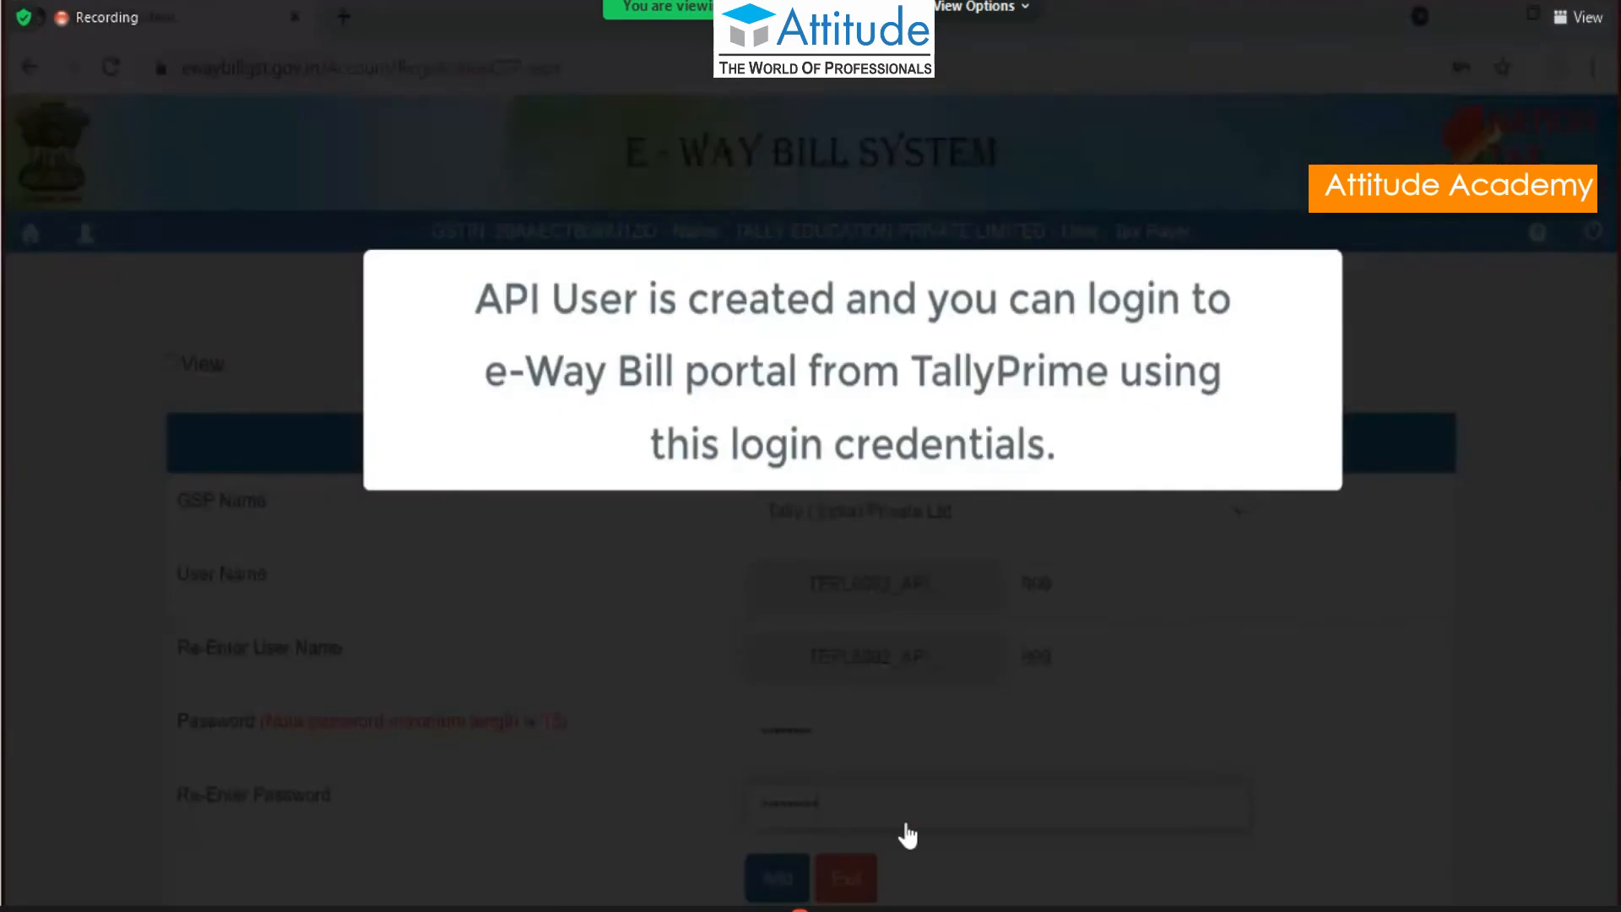
pyautogui.hotkey('alt', 'Tab')
pyautogui.hotkey('alt', 'Tab')
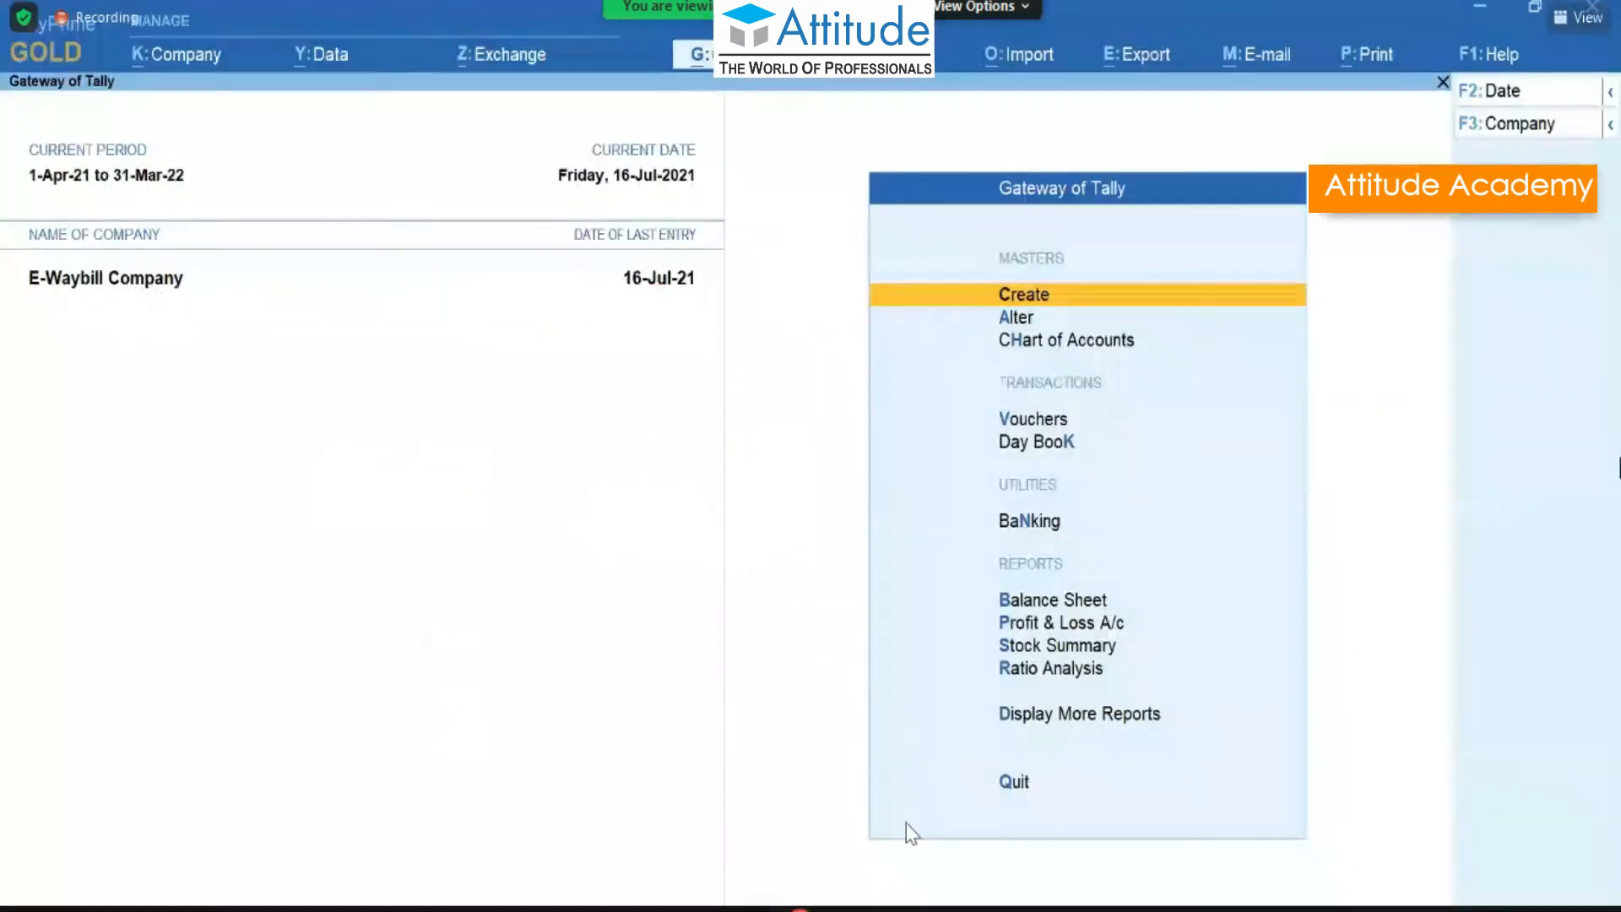
pyautogui.click(910, 625)
pyautogui.press('Escape')
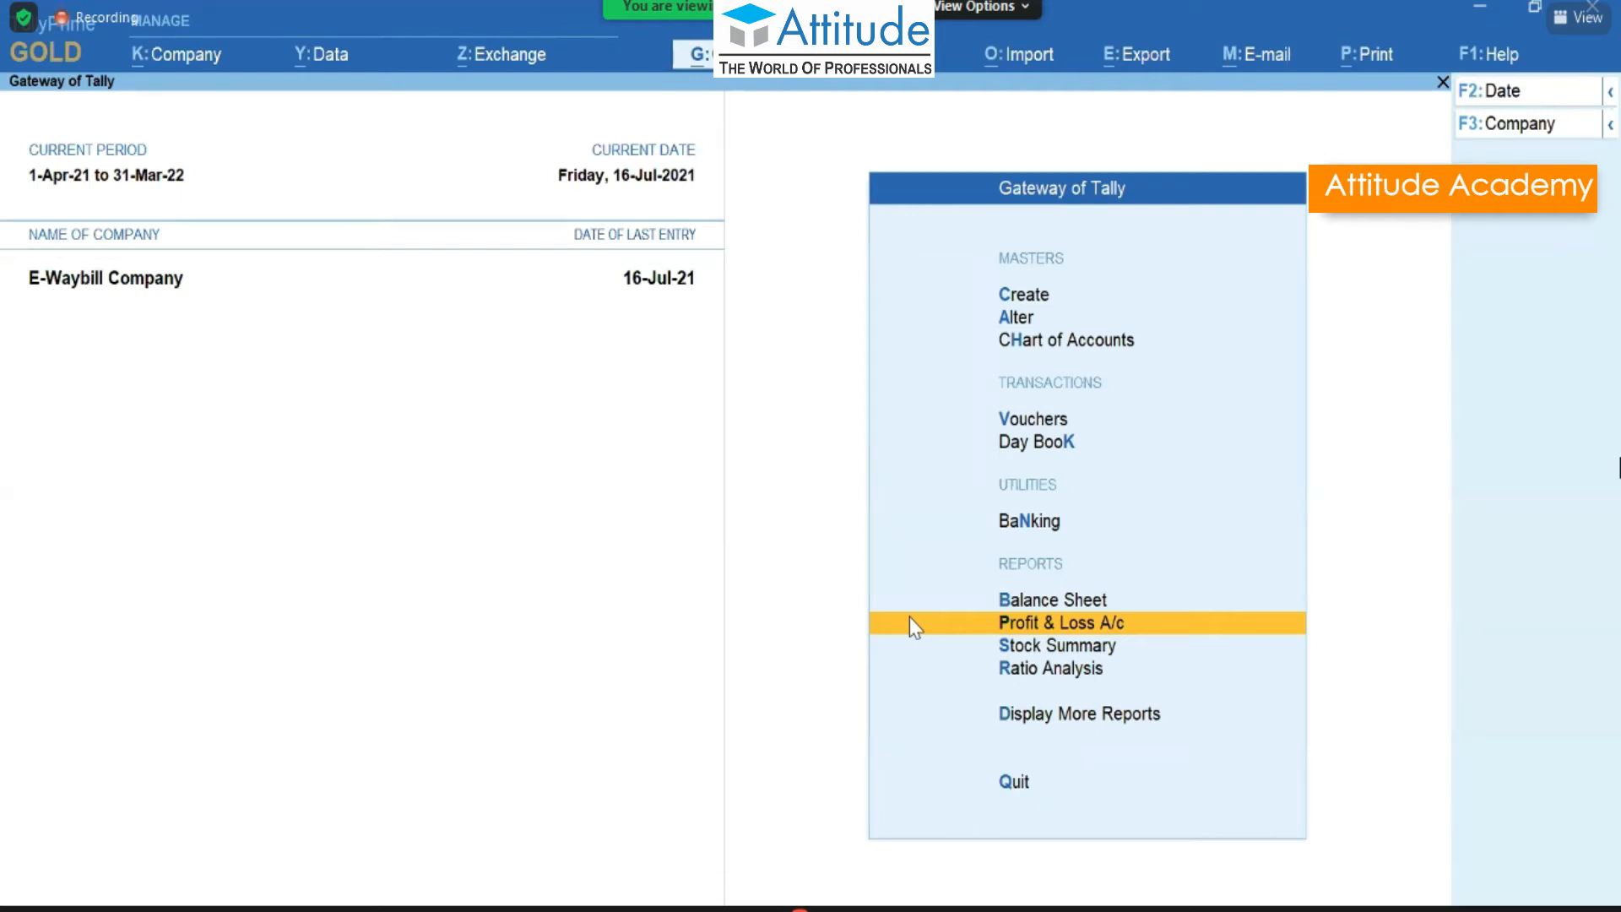
pyautogui.press('Escape')
pyautogui.press('Escape')
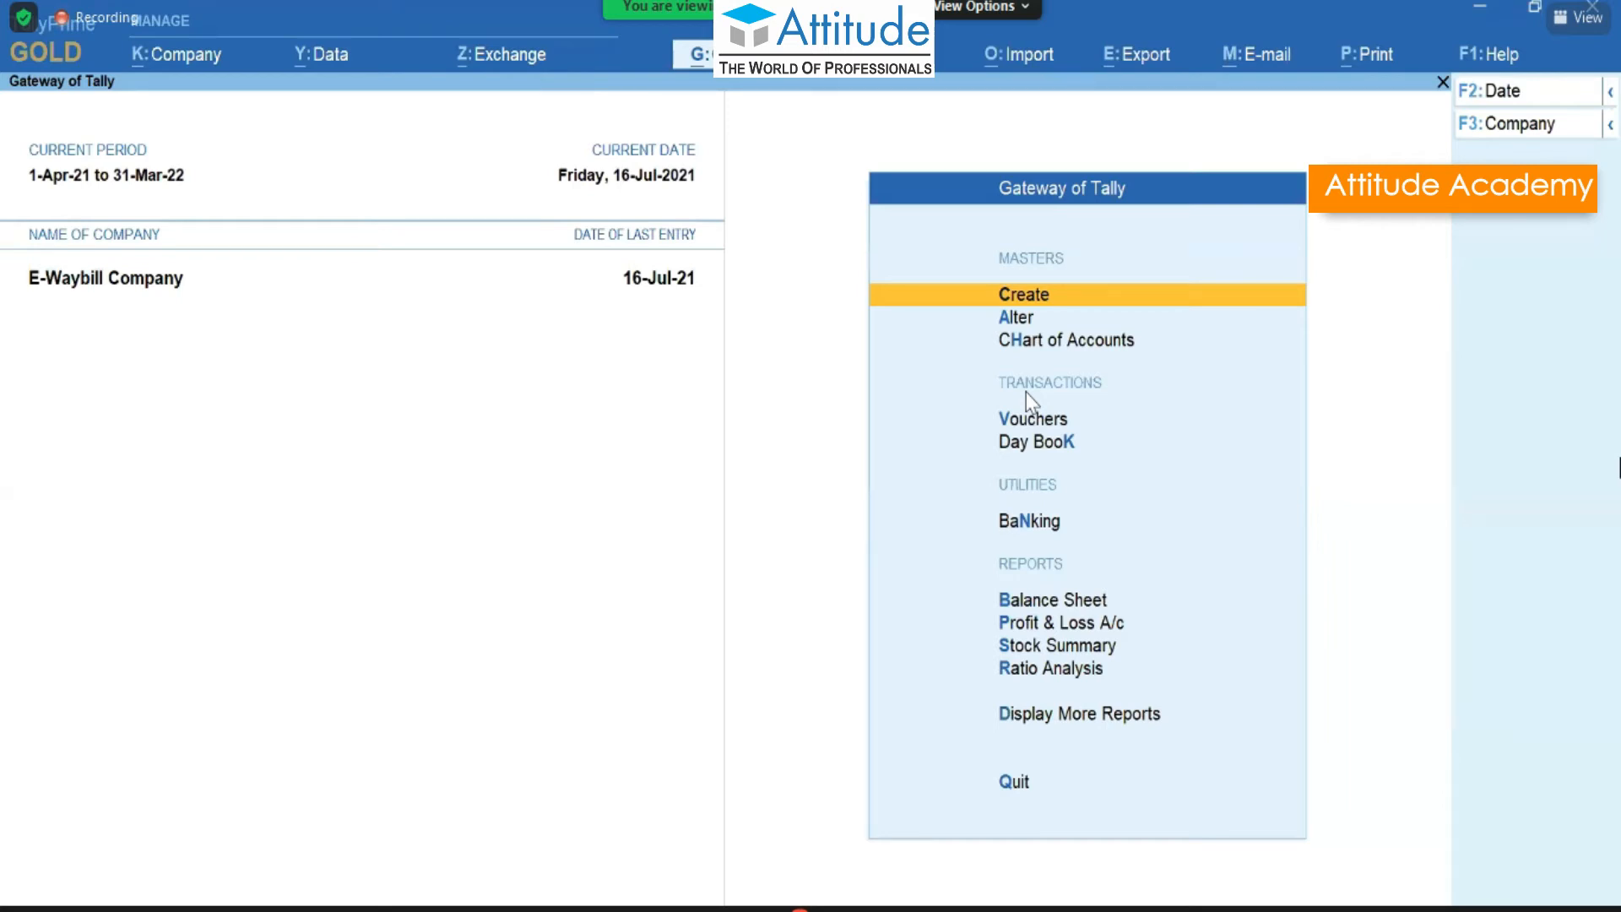
# - Check Exchange > Send for e-Way Bill and close the empty send report
pyautogui.click(512, 58)
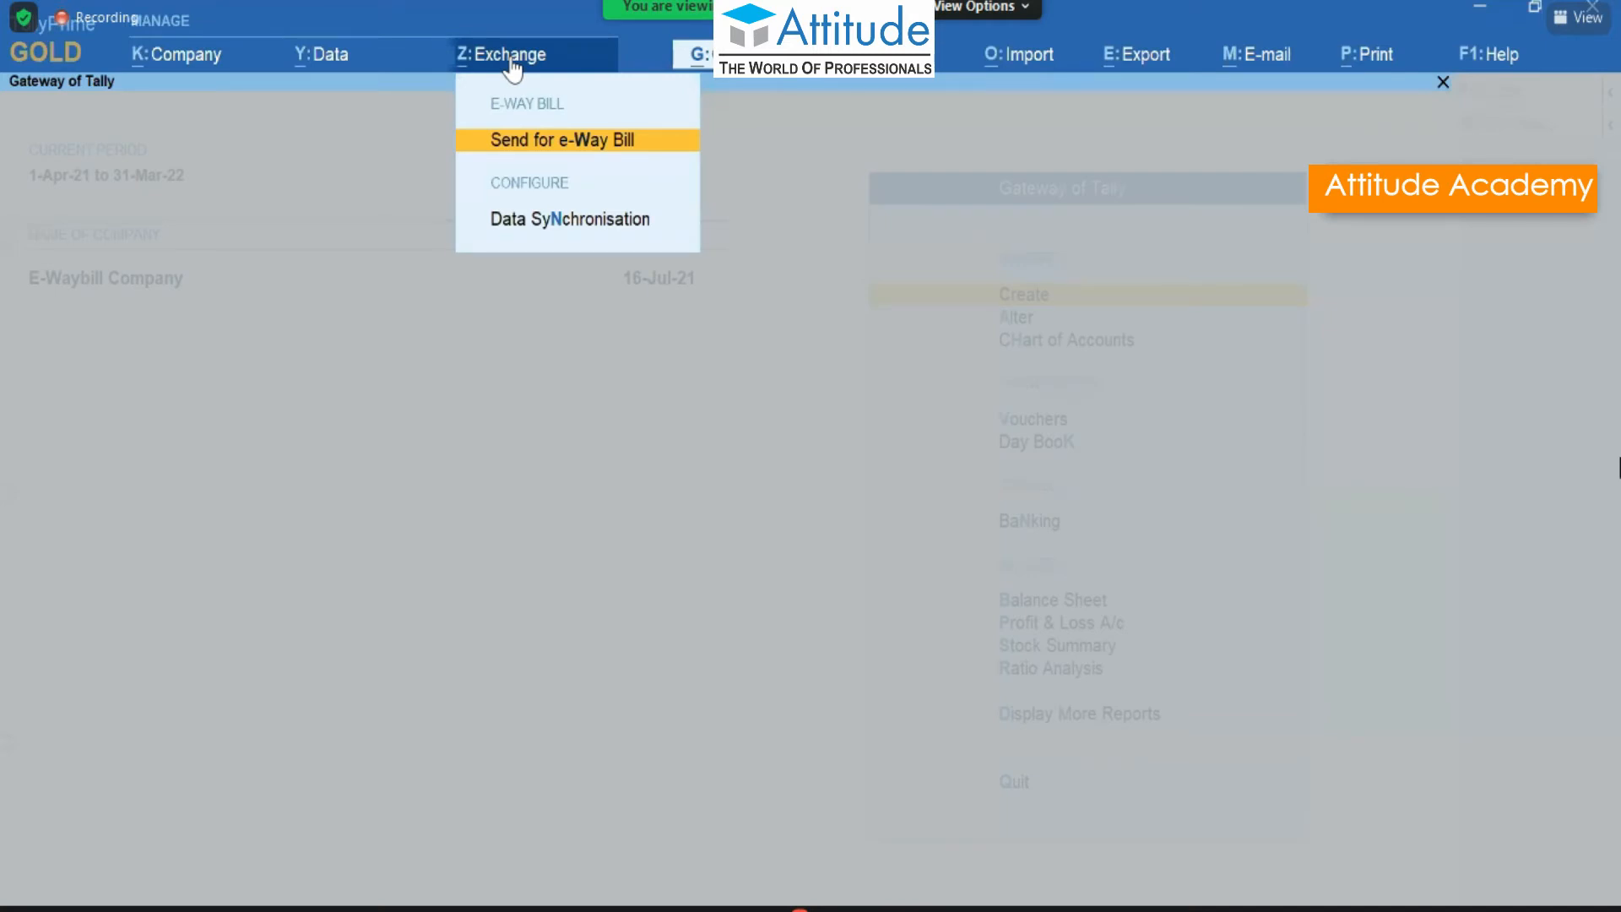
pyautogui.press('Return')
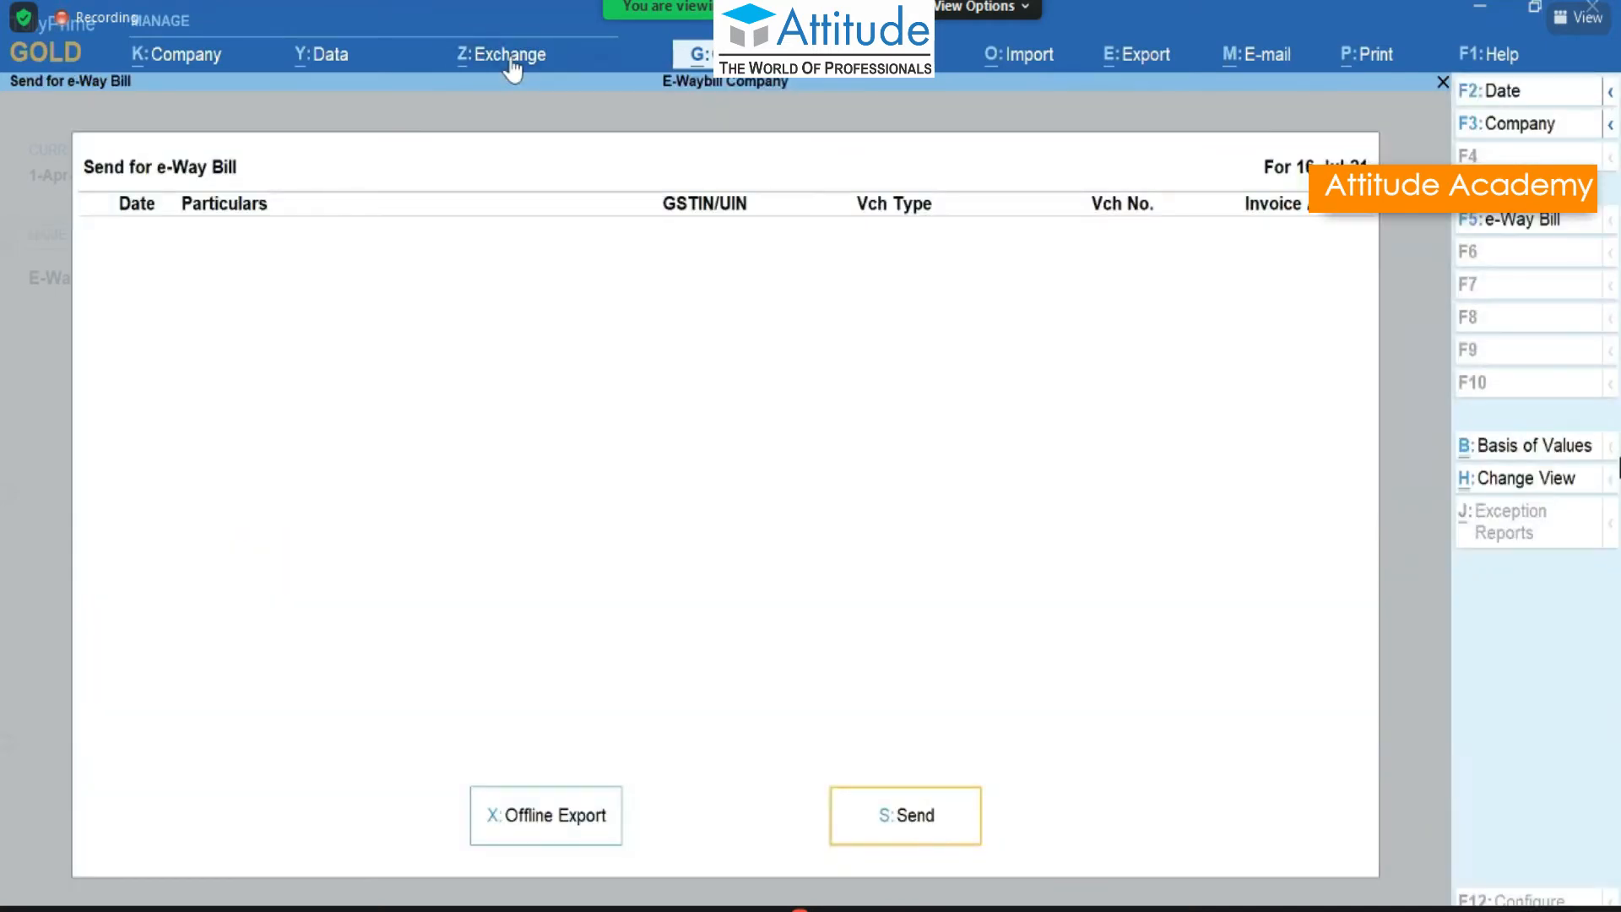
pyautogui.press('Escape')
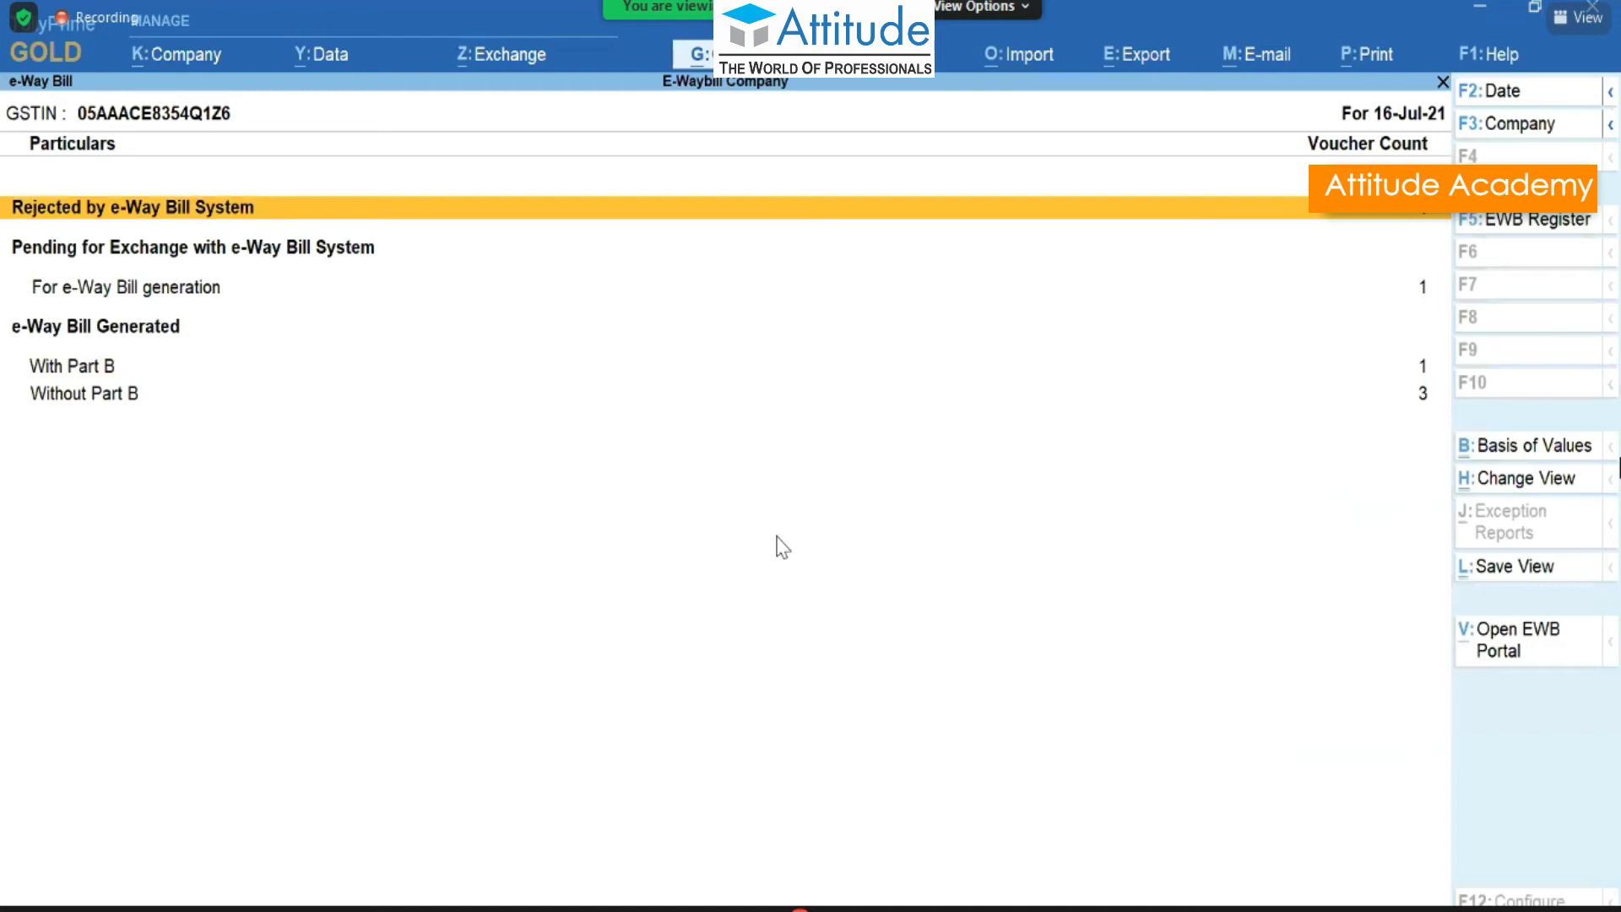
# - Return to Gateway of Tally and reopen the e-Way Bill report via the 'Ew' search
pyautogui.press('Escape')
pyautogui.press('Escape')
pyautogui.press('Escape')
pyautogui.press('Home')
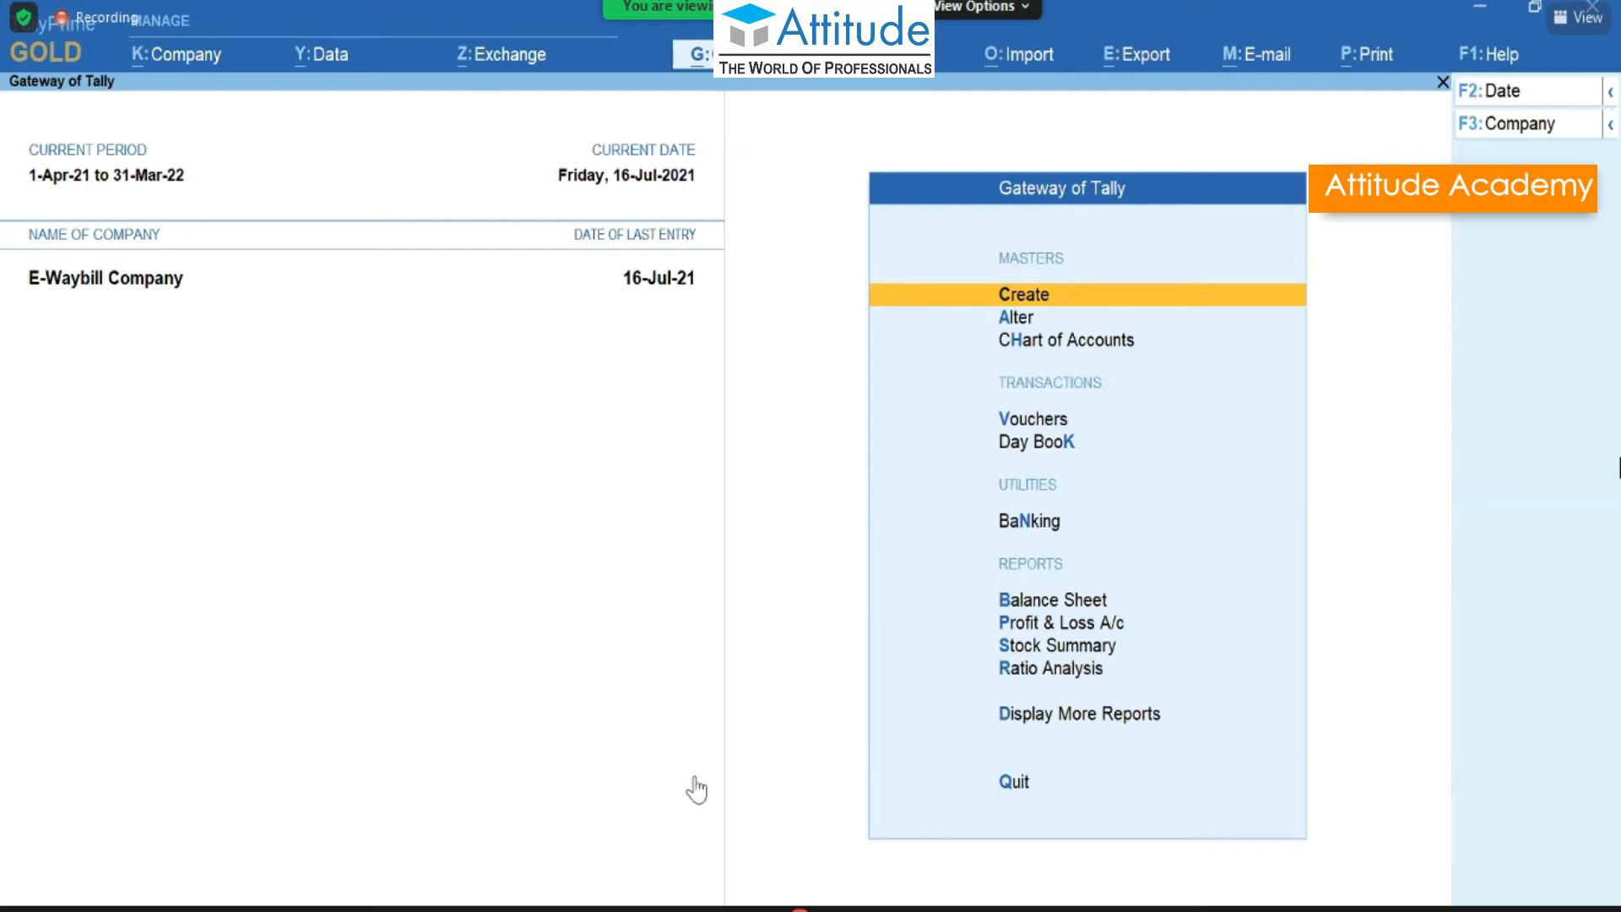
pyautogui.hotkey('alt', 'g')
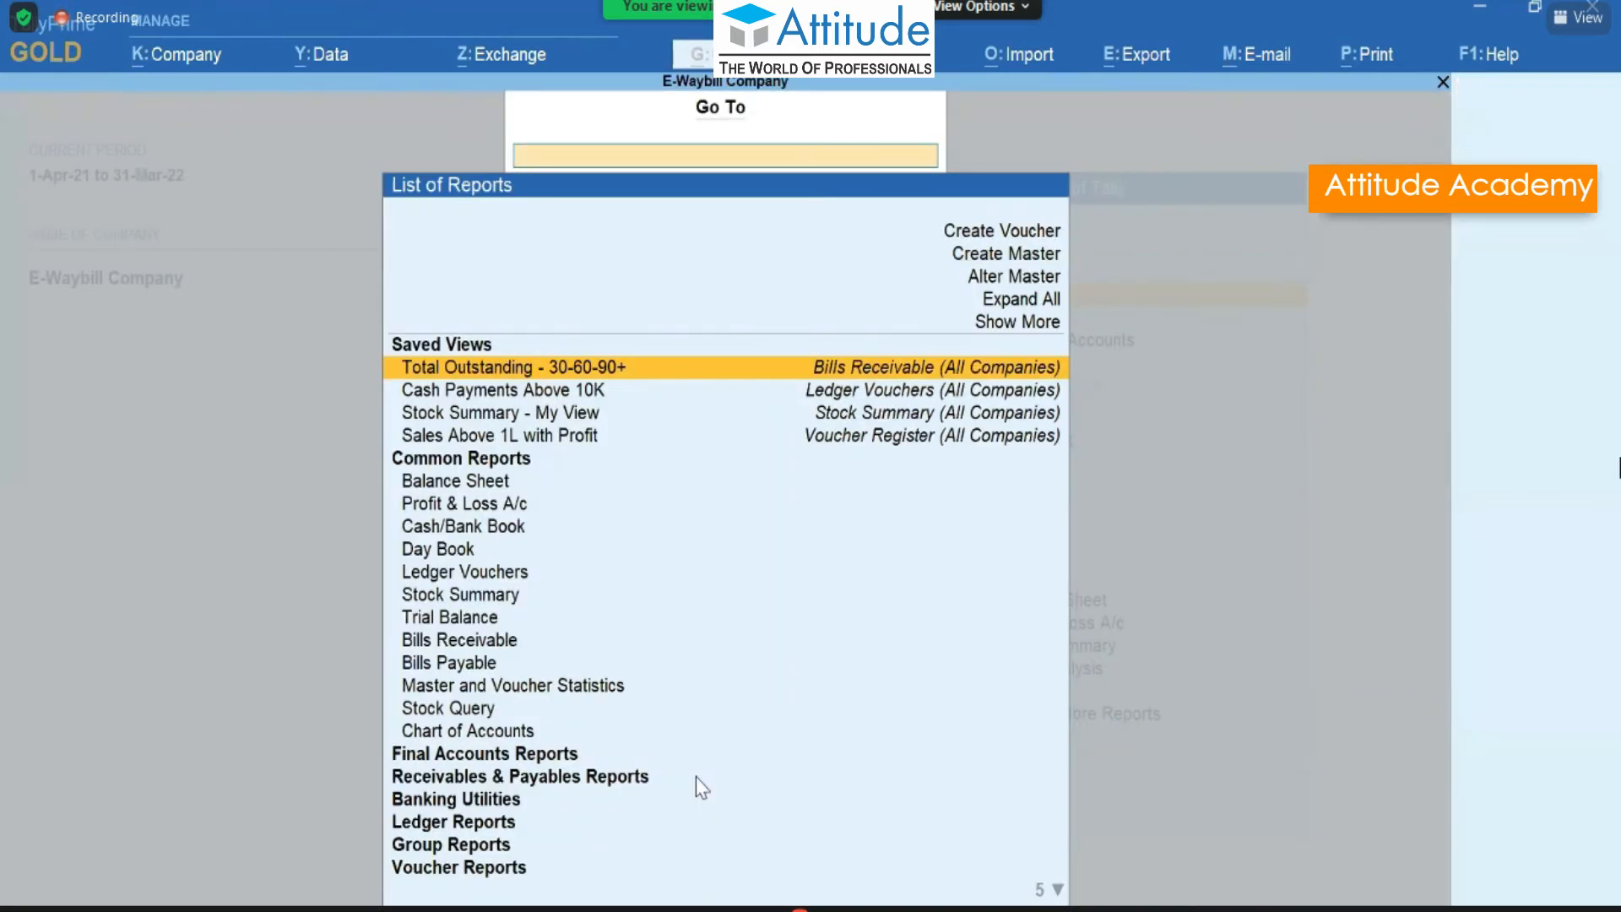
pyautogui.write('Ew')
pyautogui.press('Up')
pyautogui.press('Up')
pyautogui.press('Up')
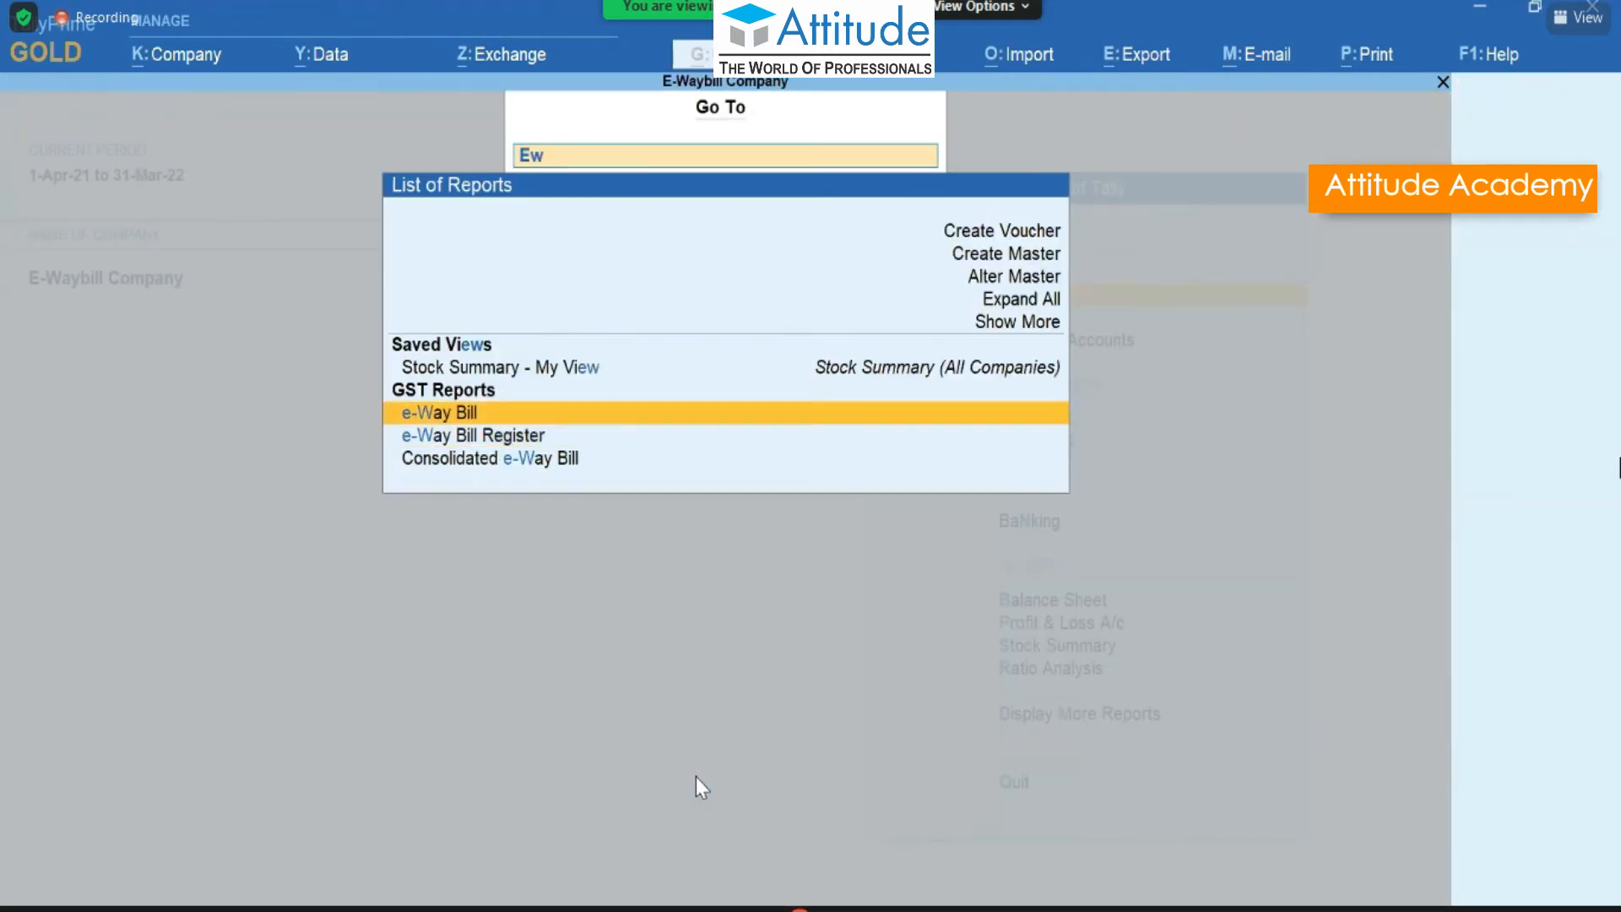
pyautogui.press('Return')
# - Open the For e-Way Bill generation row to list the Air Asia - Maharashtra sale
pyautogui.press('Down')
pyautogui.press('Down')
pyautogui.press('Down')
pyautogui.press('Up')
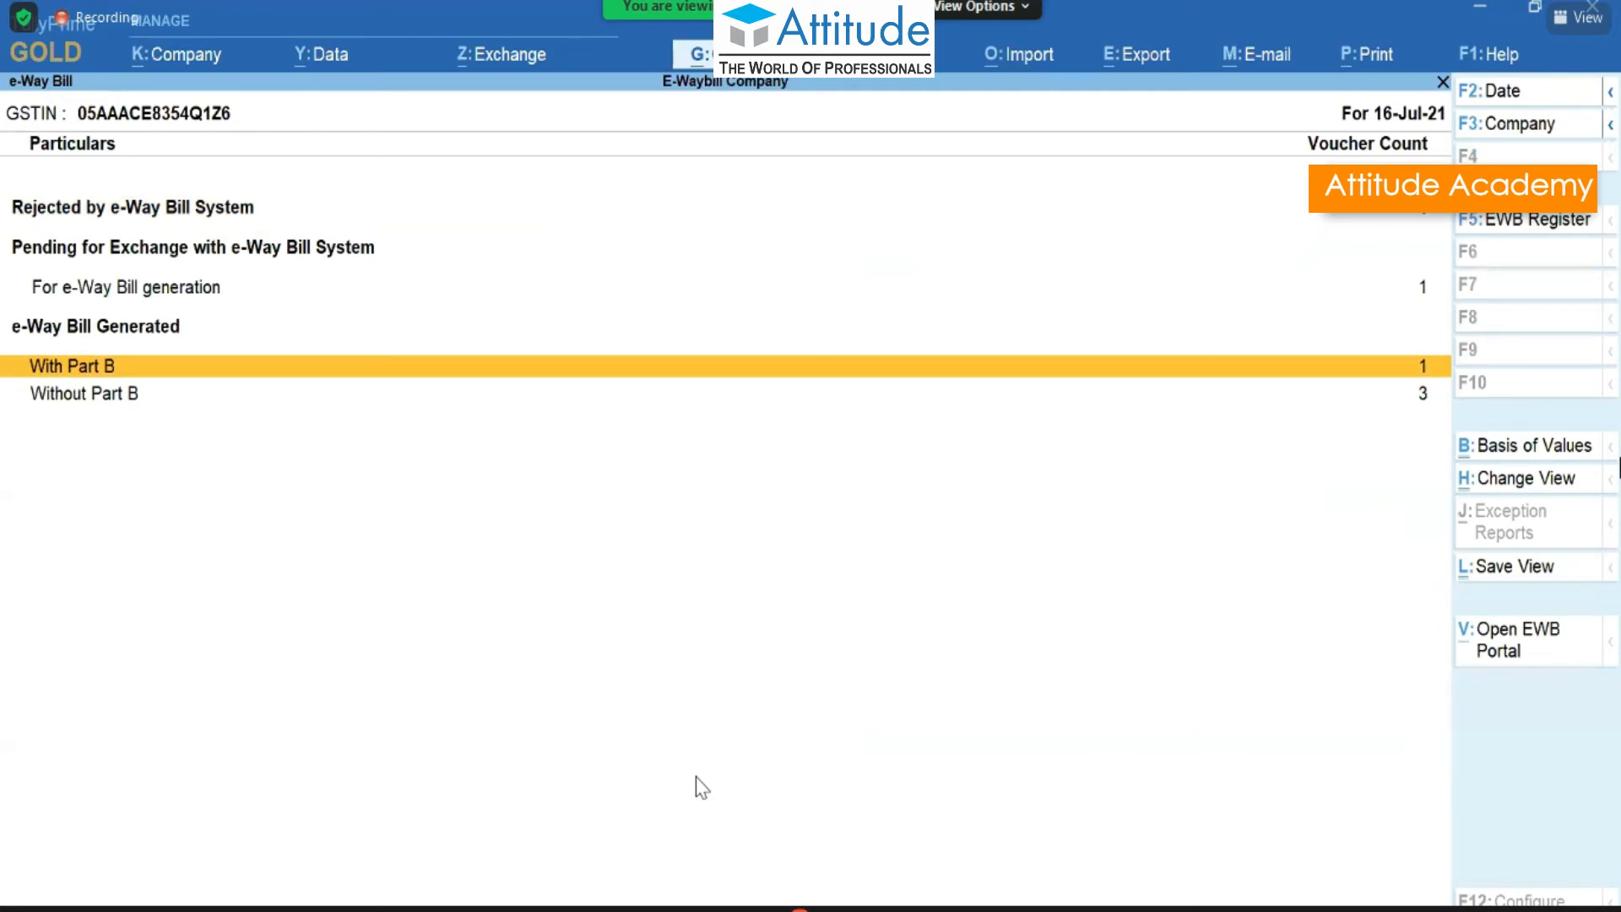
pyautogui.press('Up')
pyautogui.press('Up')
pyautogui.press('Down')
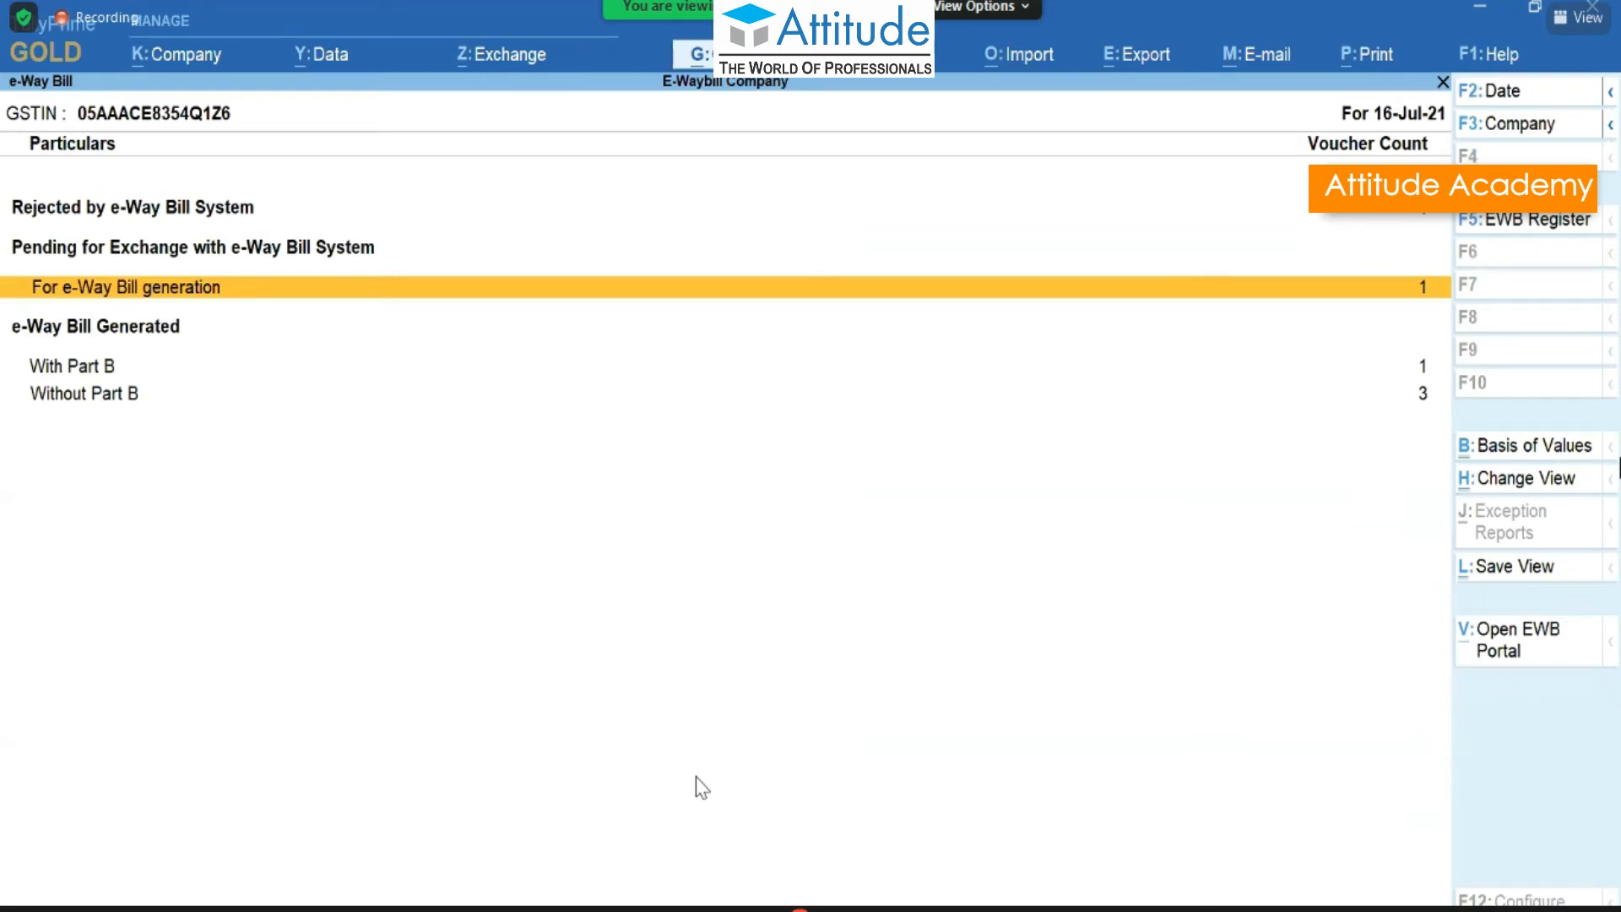
pyautogui.press('Return')
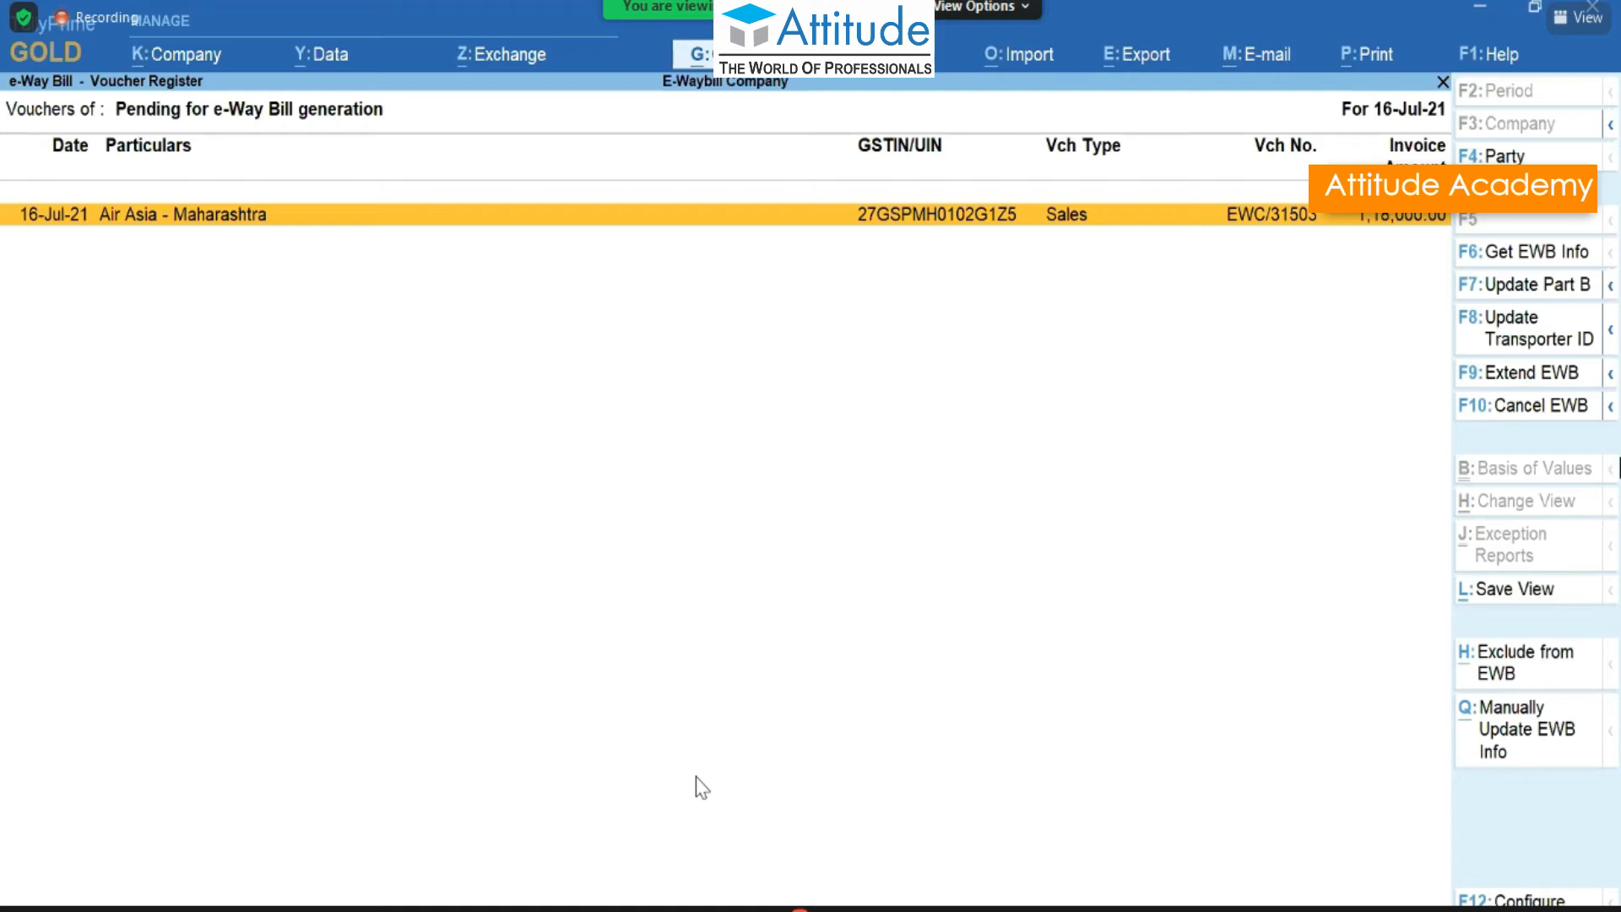
# - Select the Air Asia - Maharashtra voucher and fetch its e-Way Bill info with F6
pyautogui.press('space')
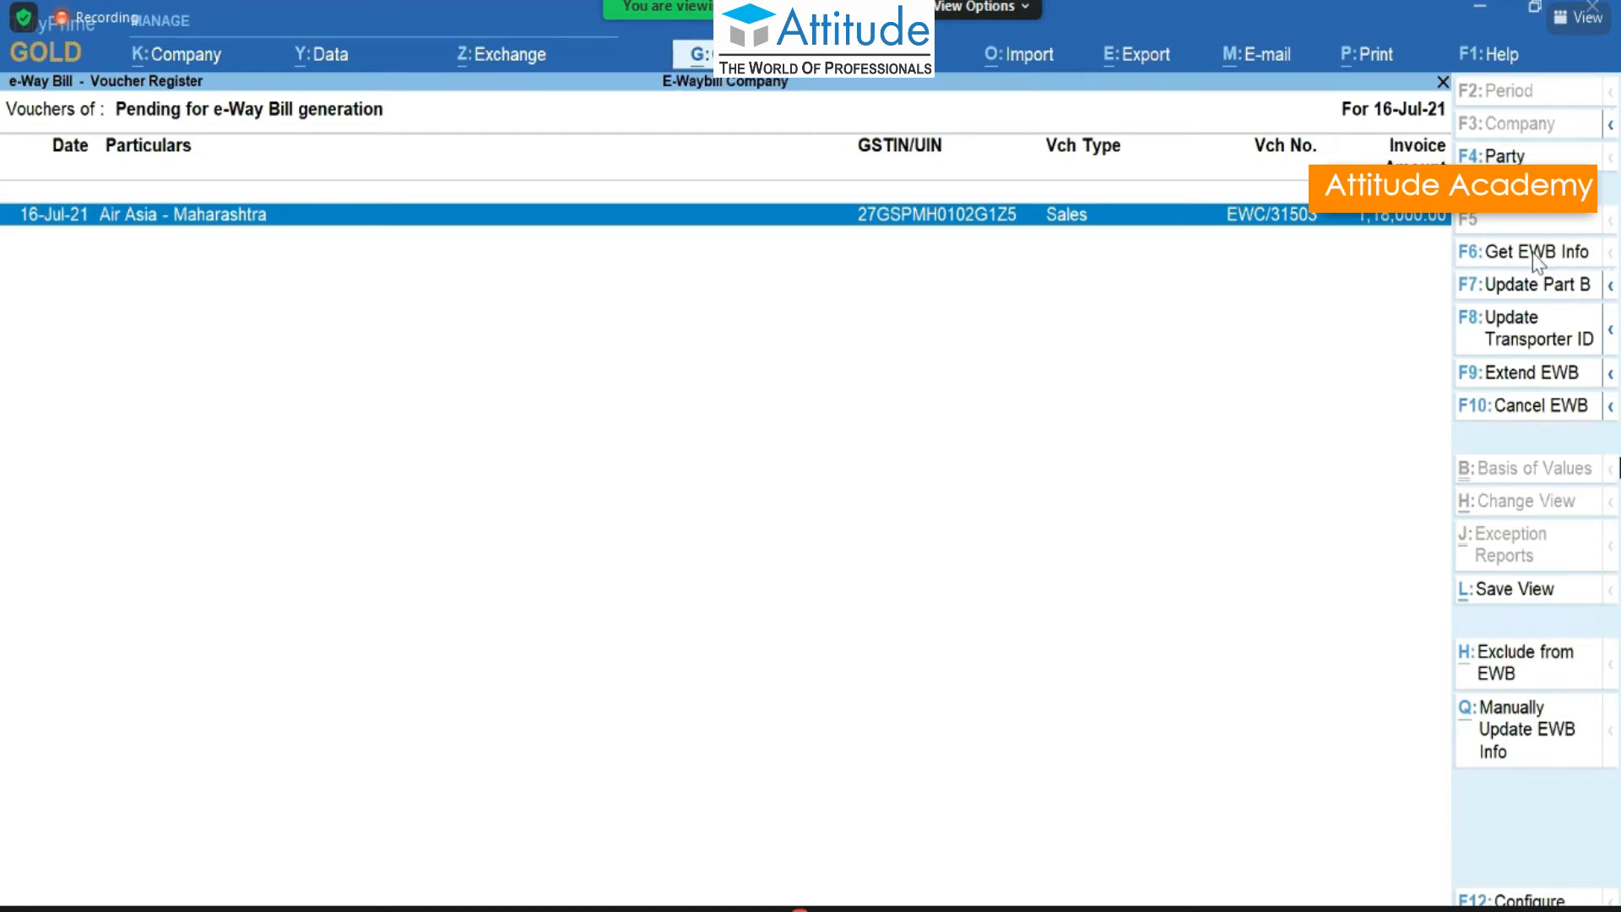
pyautogui.click(1534, 254)
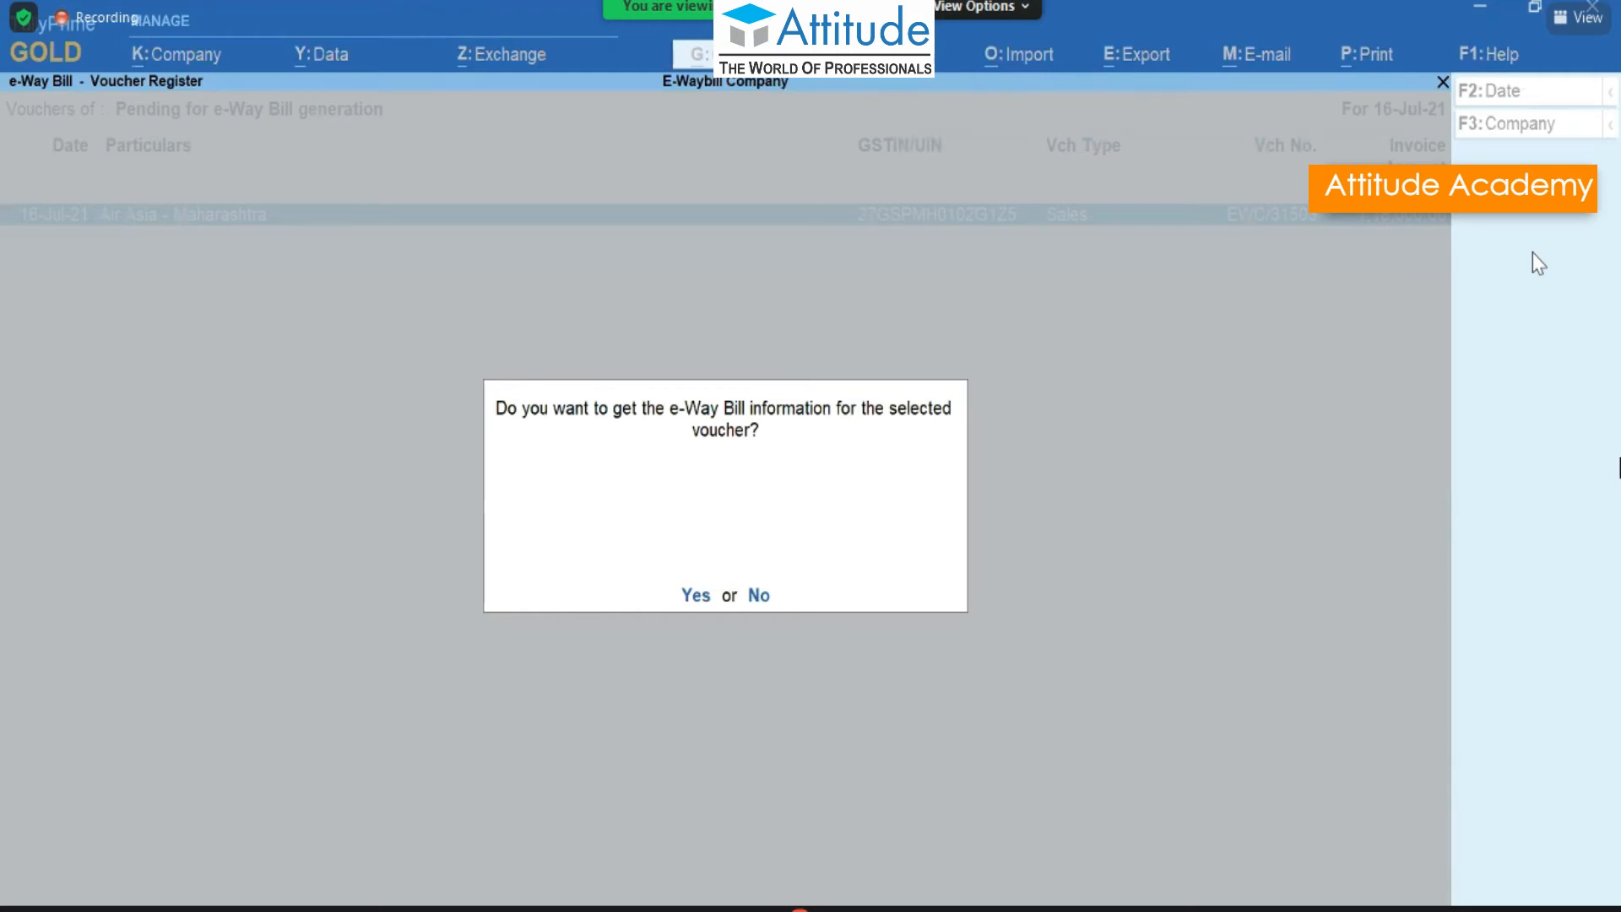
pyautogui.press('Return')
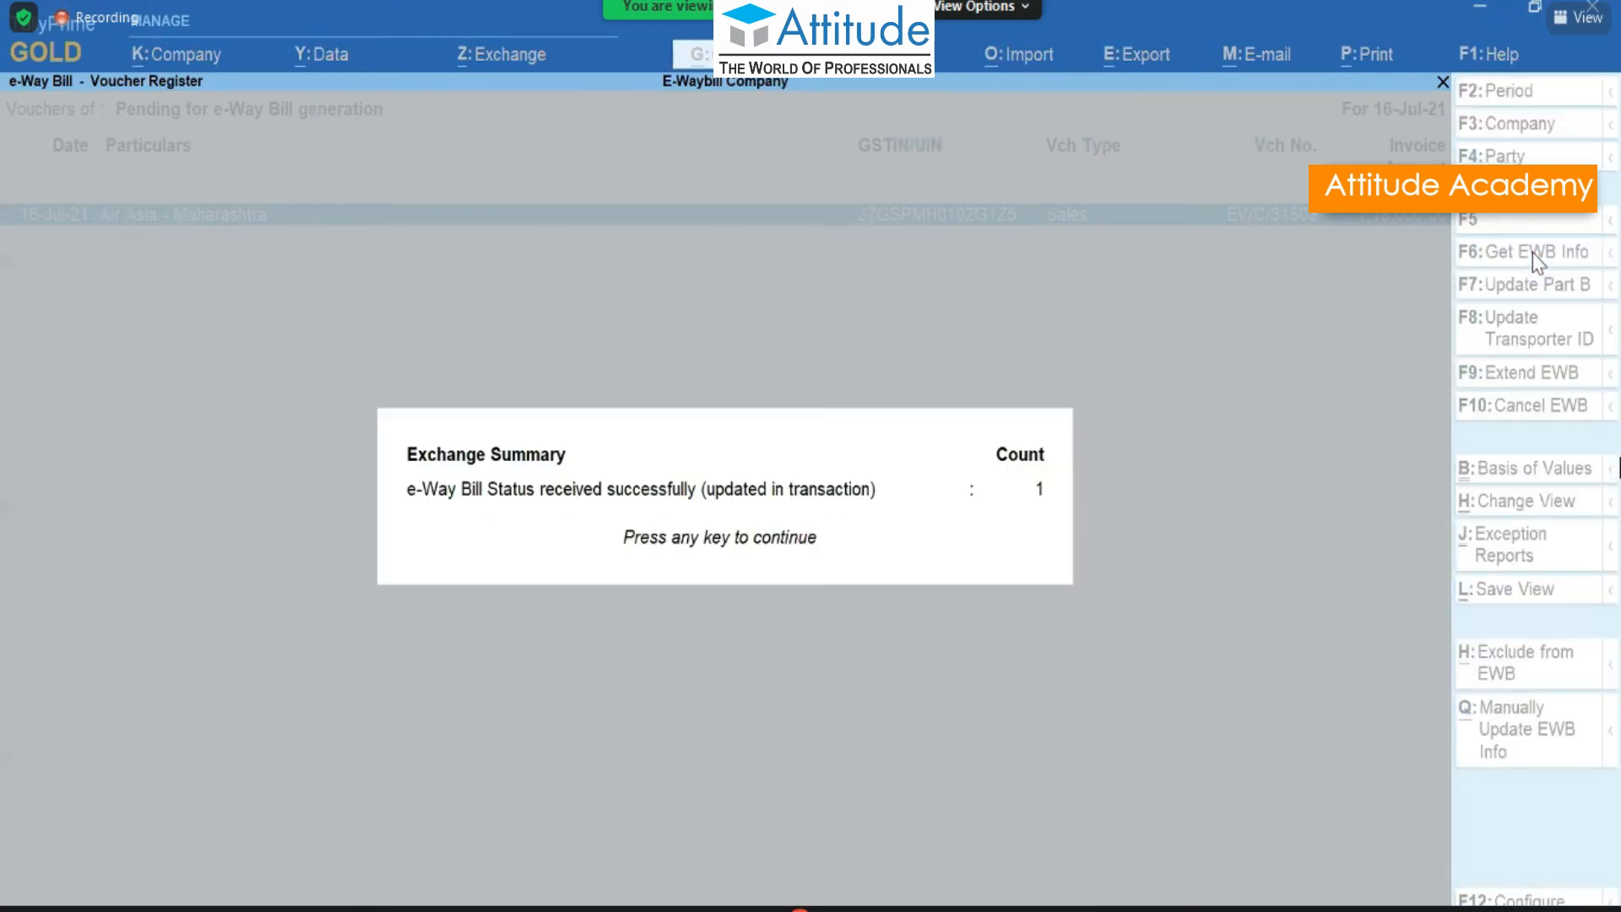
pyautogui.press('Return')
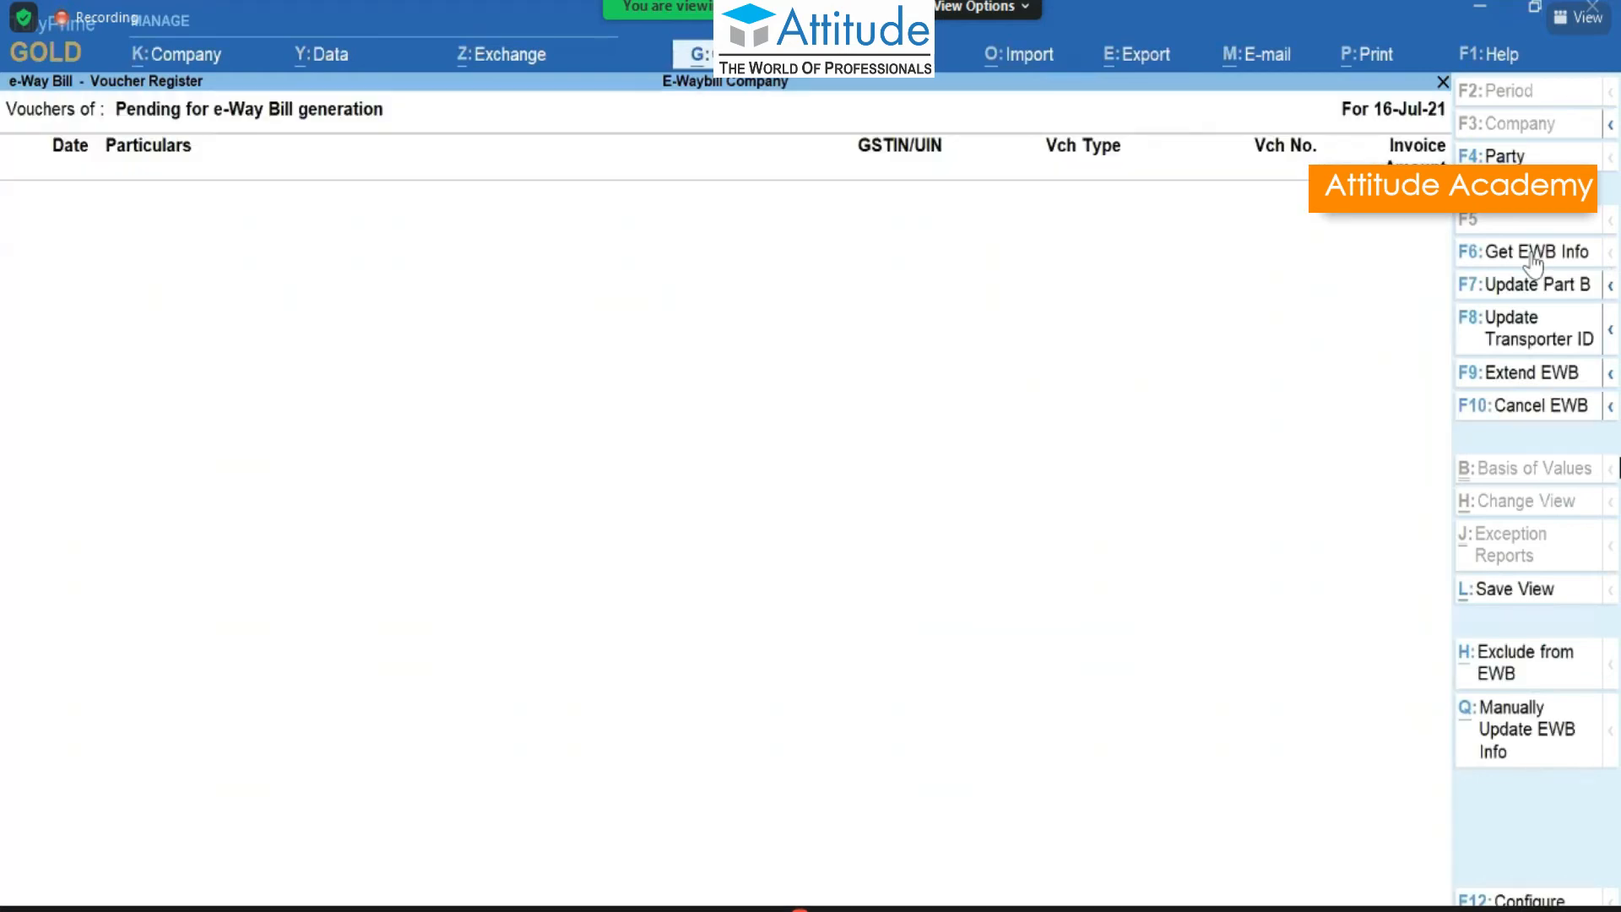
pyautogui.press('Escape')
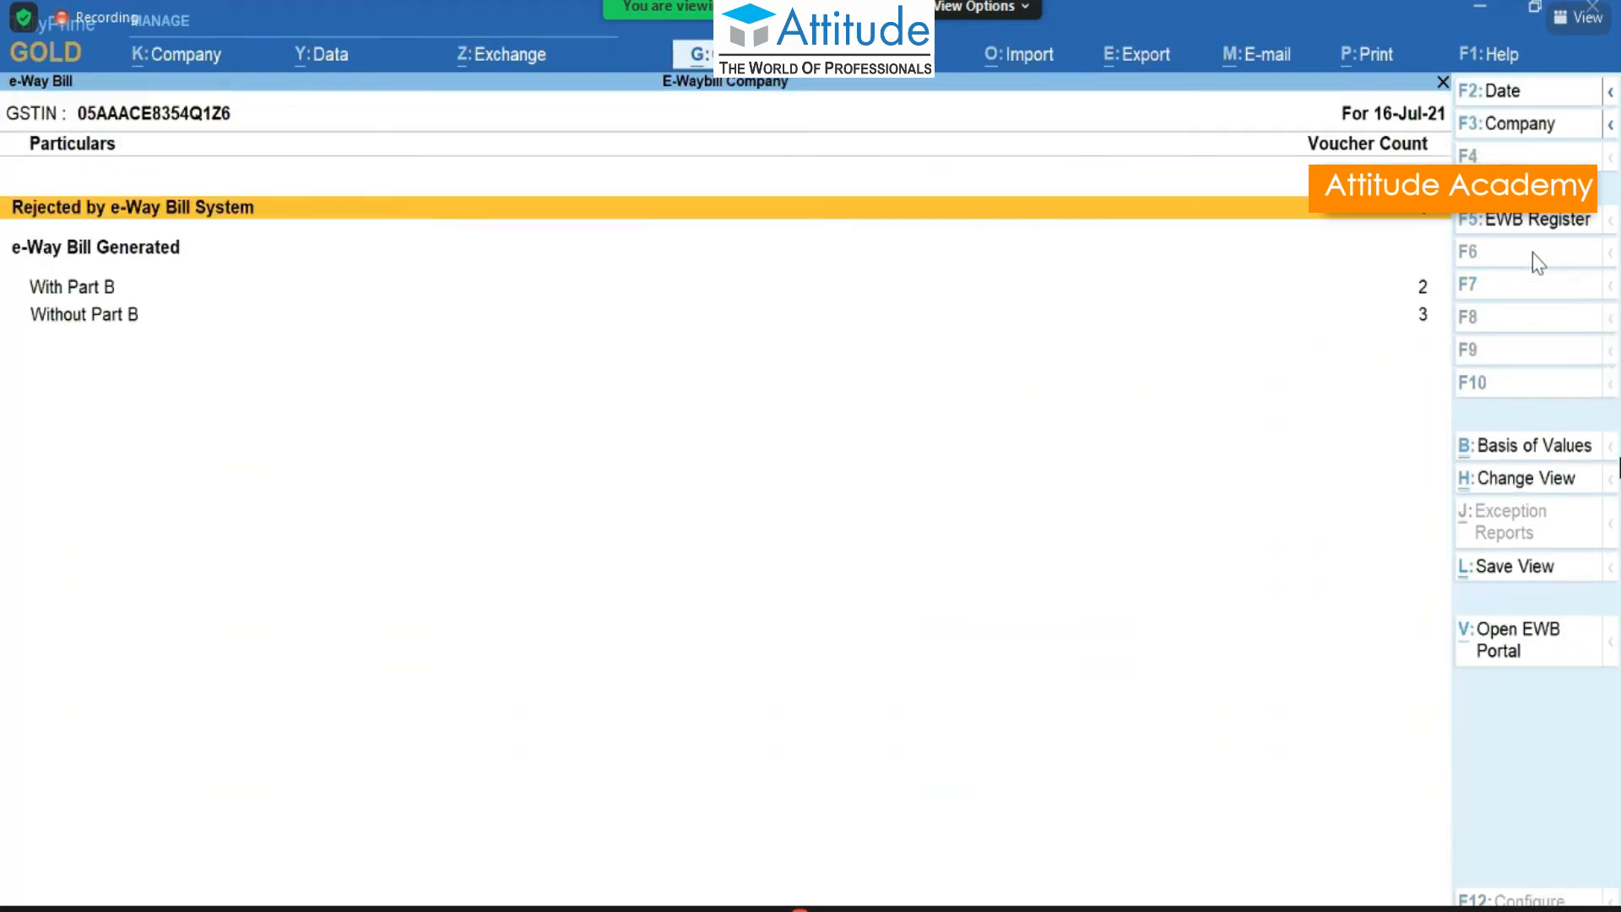
# - Open the vouchers whose e-Way Bills were generated without Part B
pyautogui.press('Down')
pyautogui.press('Down')
pyautogui.press('Up')
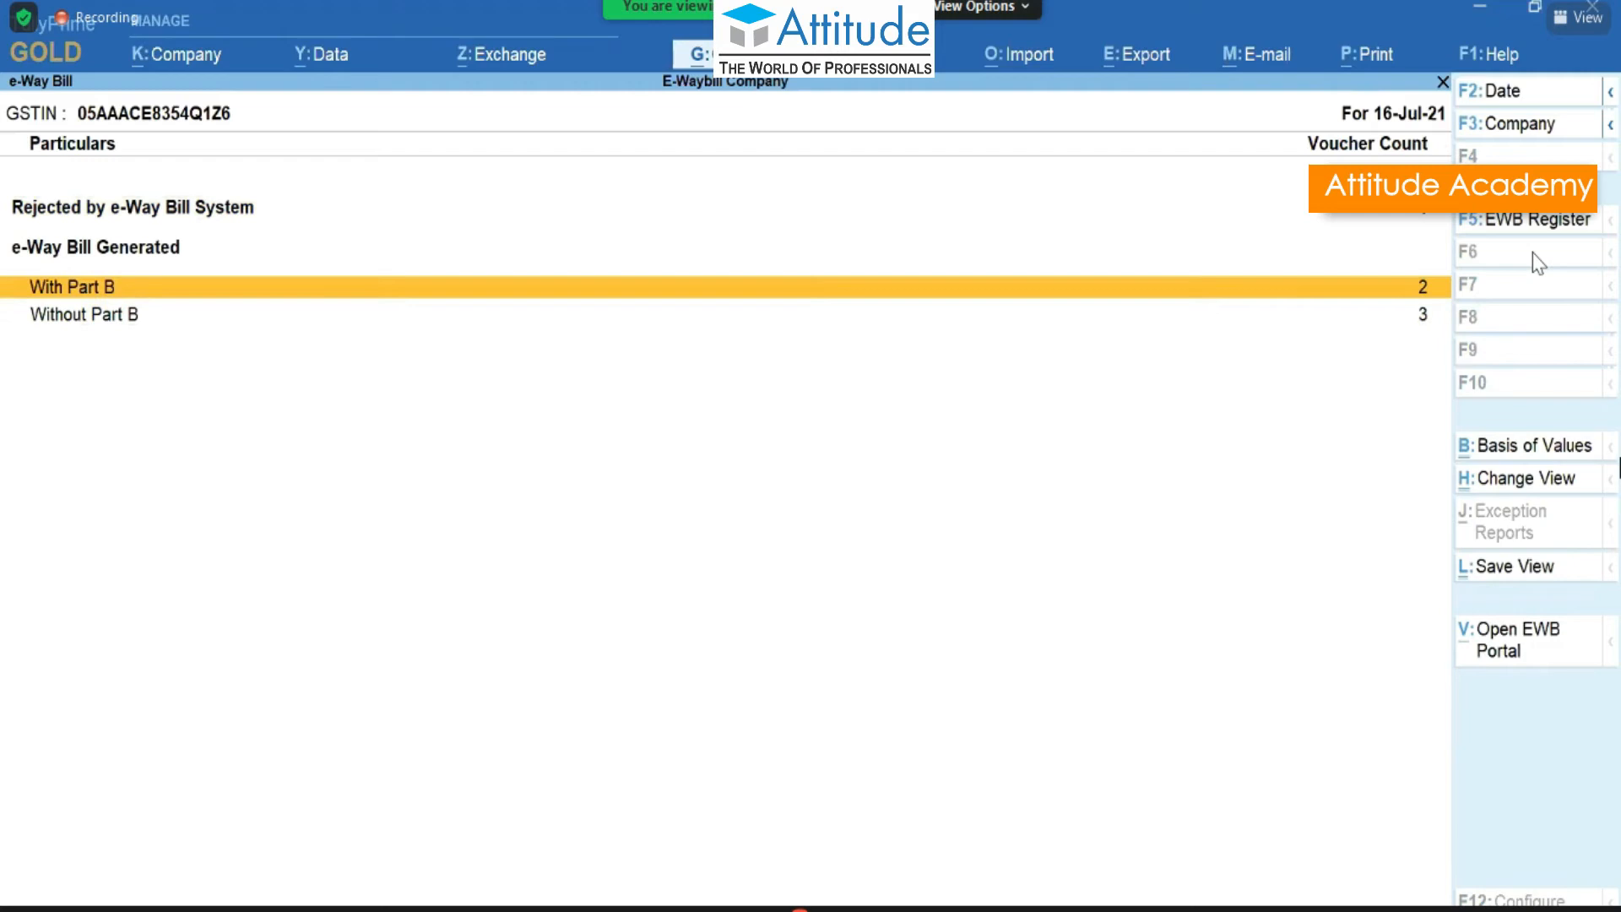
pyautogui.press('Down')
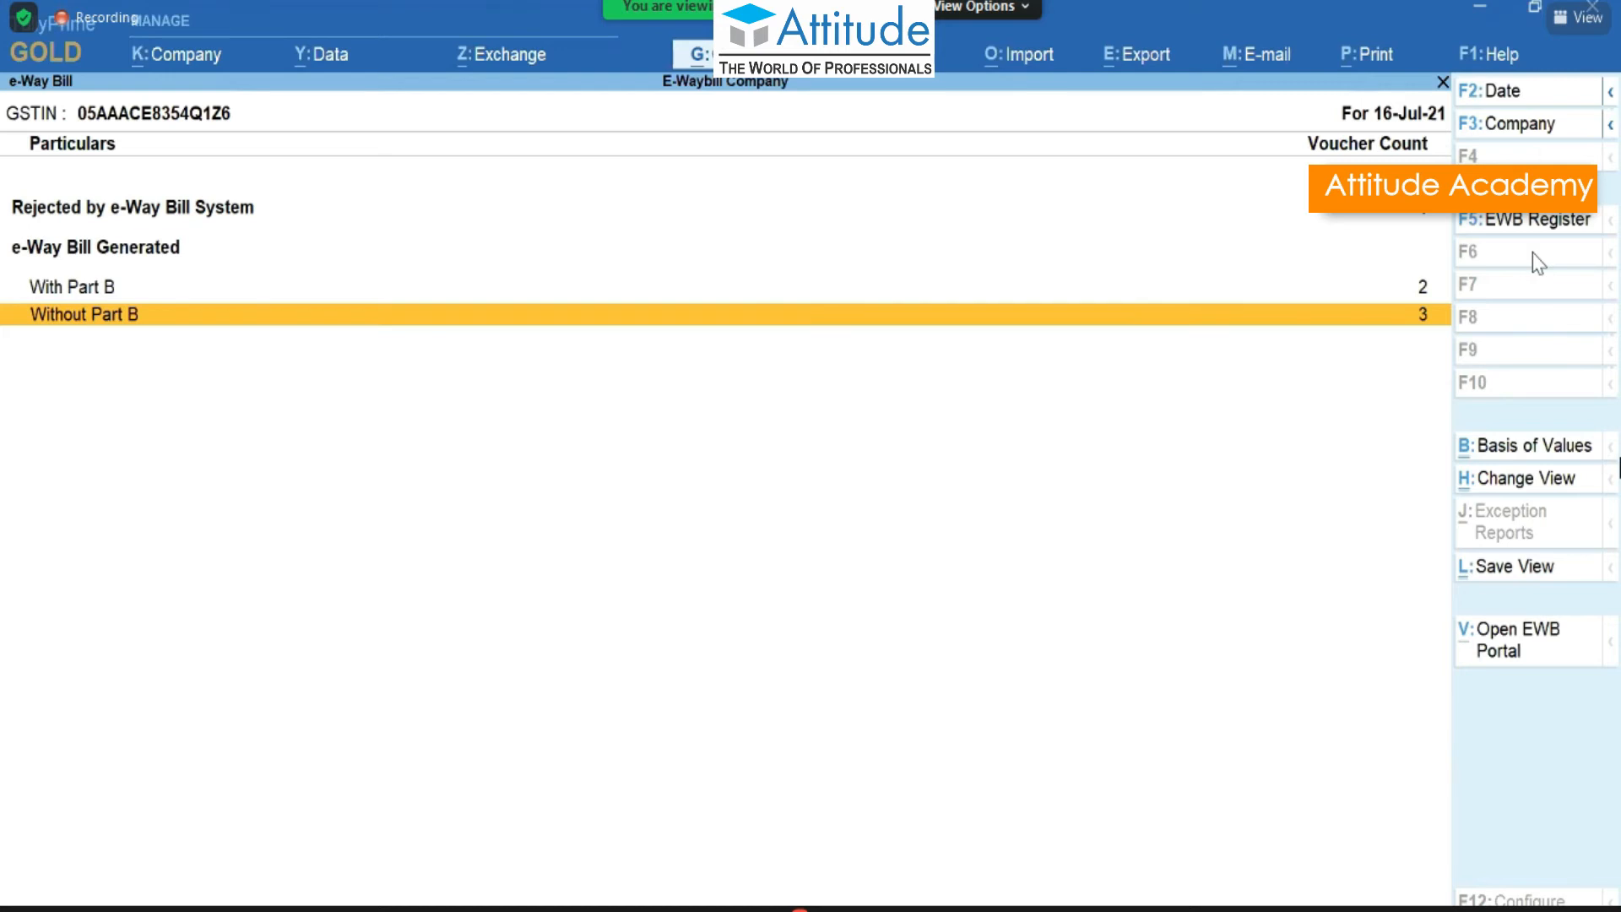
pyautogui.press('Up')
pyautogui.press('Up')
pyautogui.press('Down')
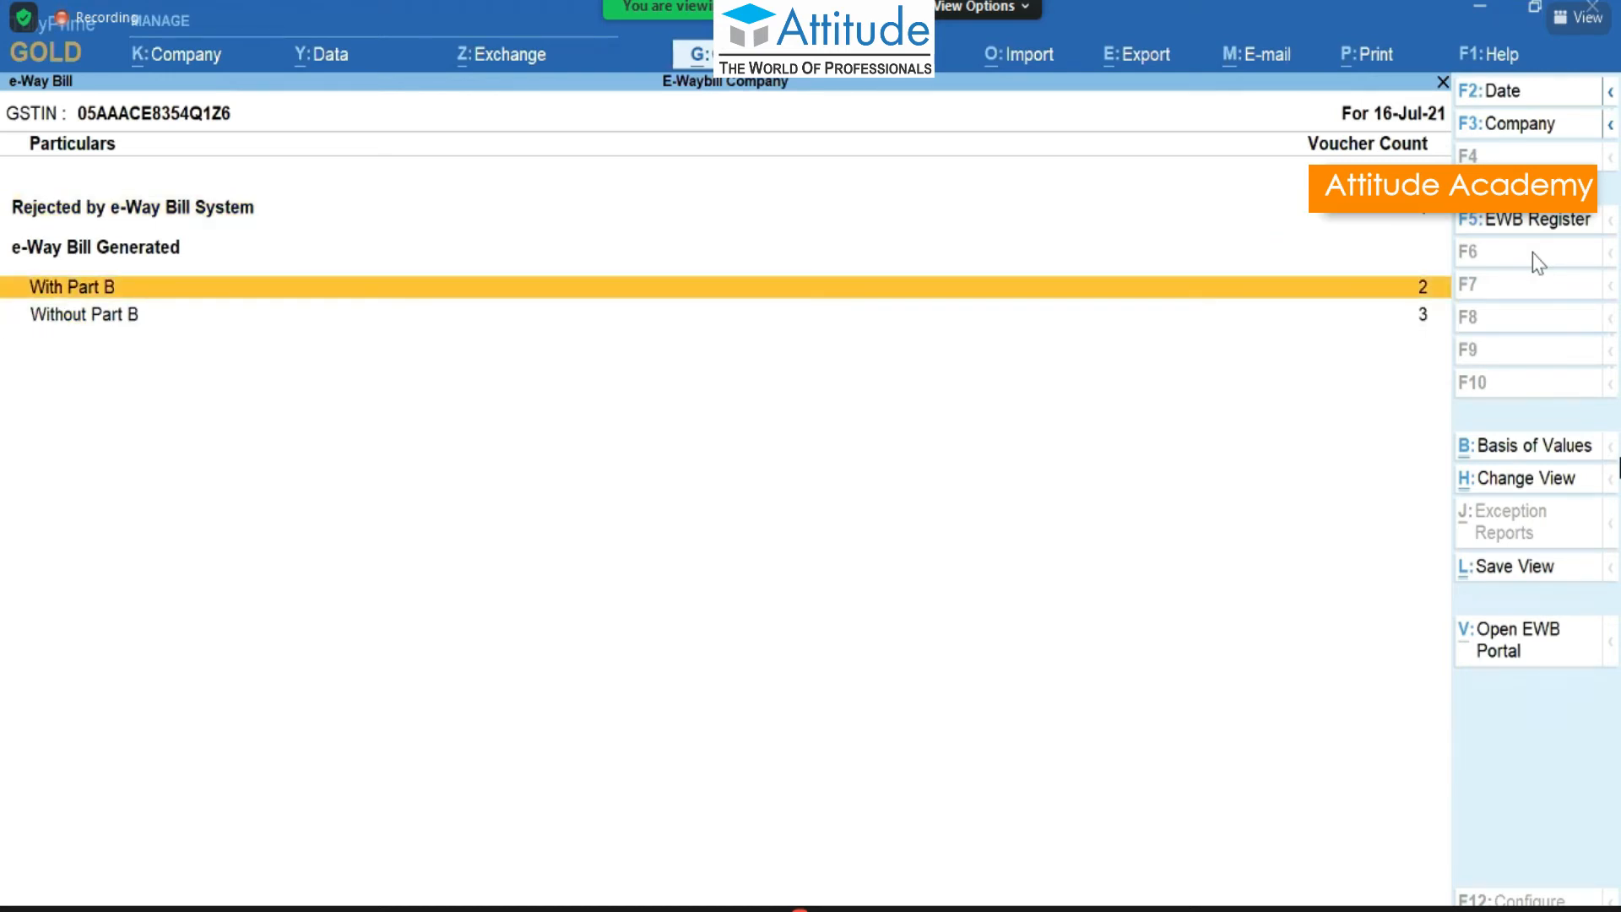
pyautogui.press('Down')
pyautogui.press('Return')
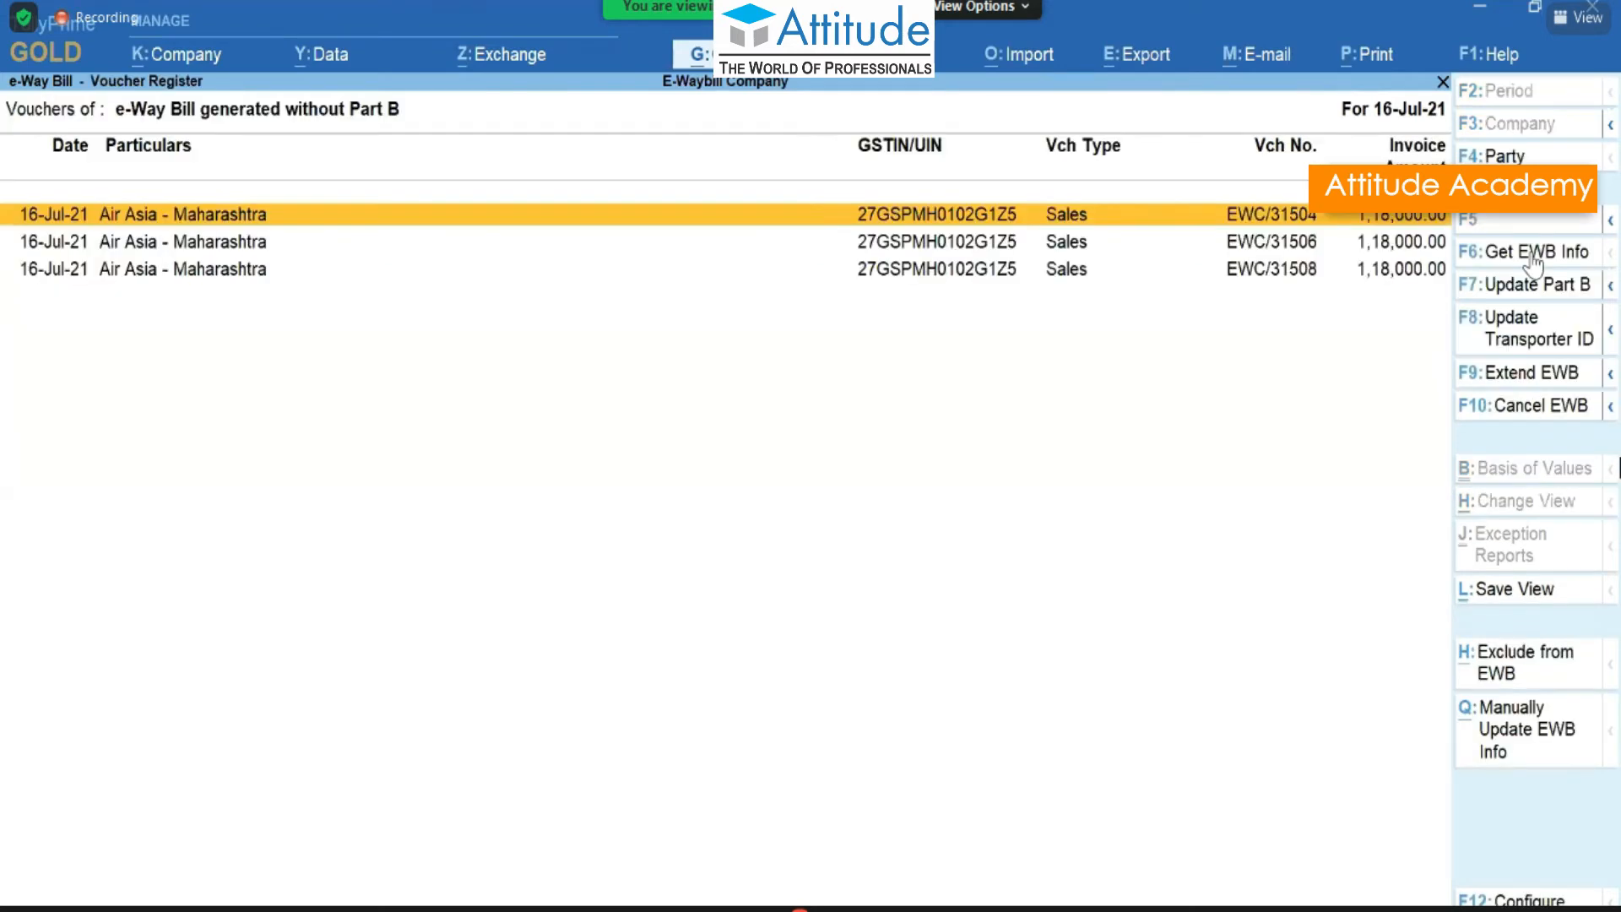
# - Review sales voucher EWC/31508, then quit it without saving
pyautogui.press('Down')
pyautogui.press('Down')
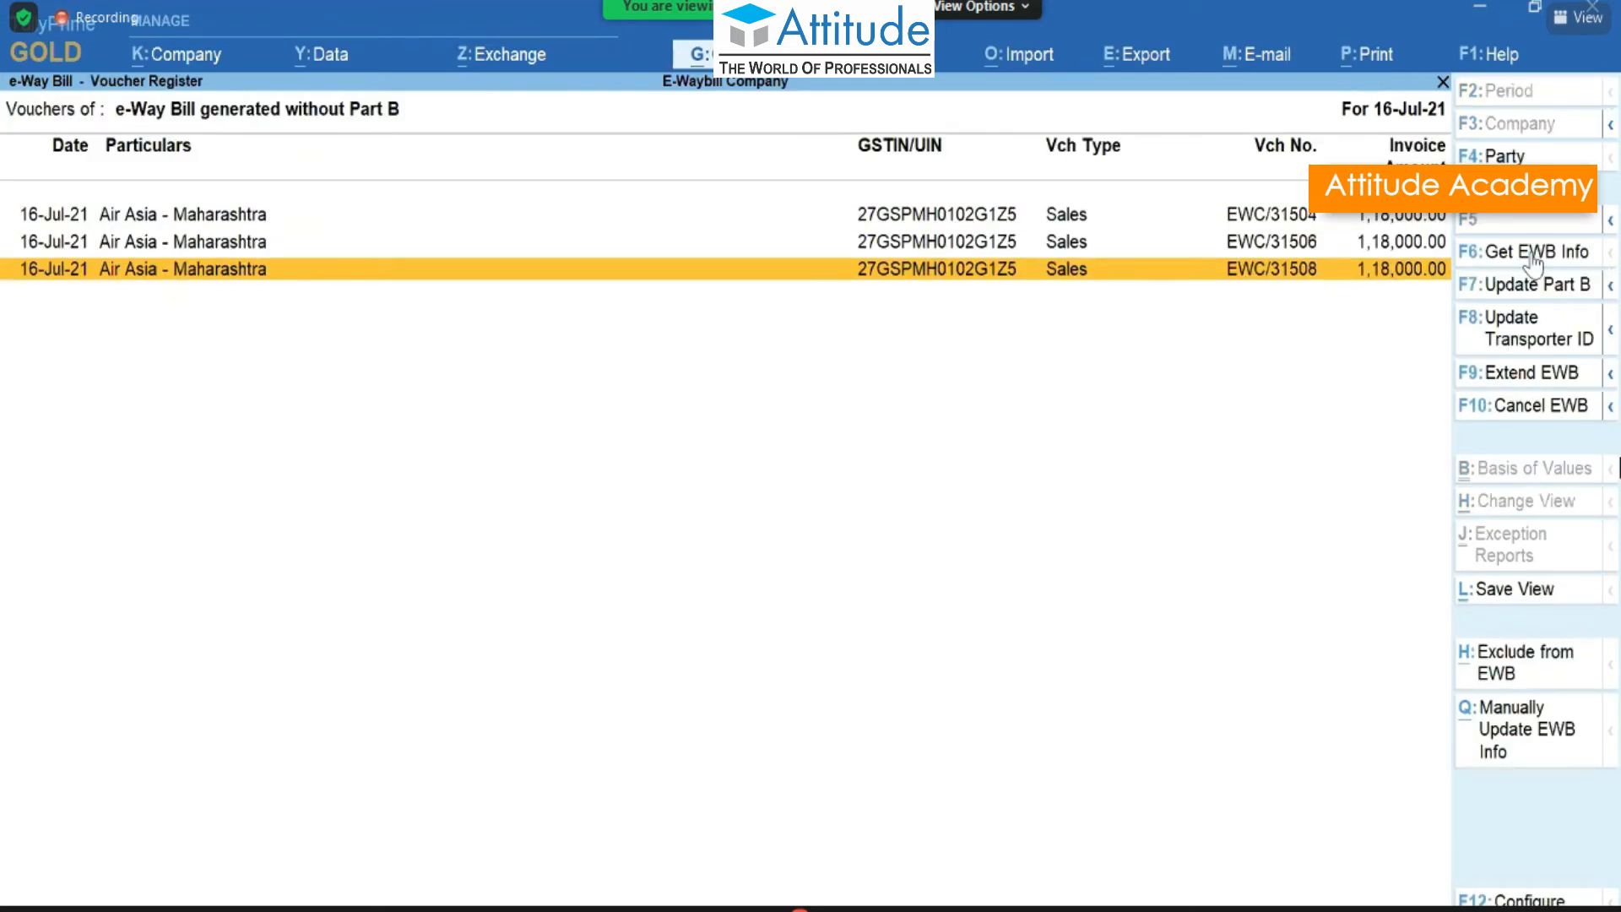
pyautogui.press('Return')
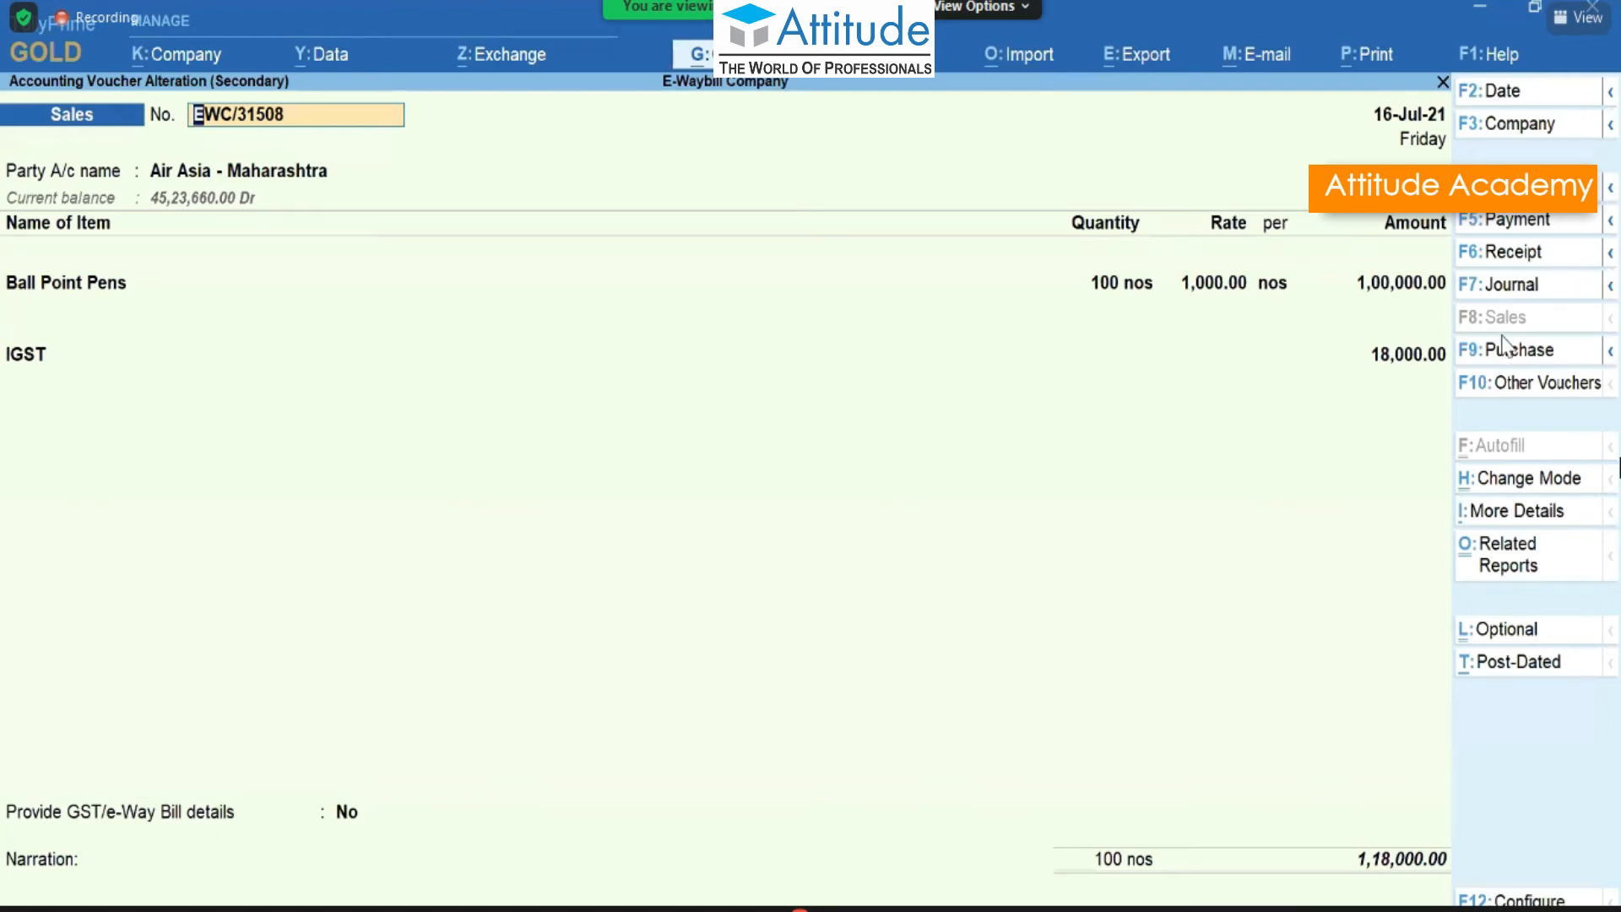
pyautogui.press('BackSpace')
pyautogui.press('Escape')
pyautogui.press('Return')
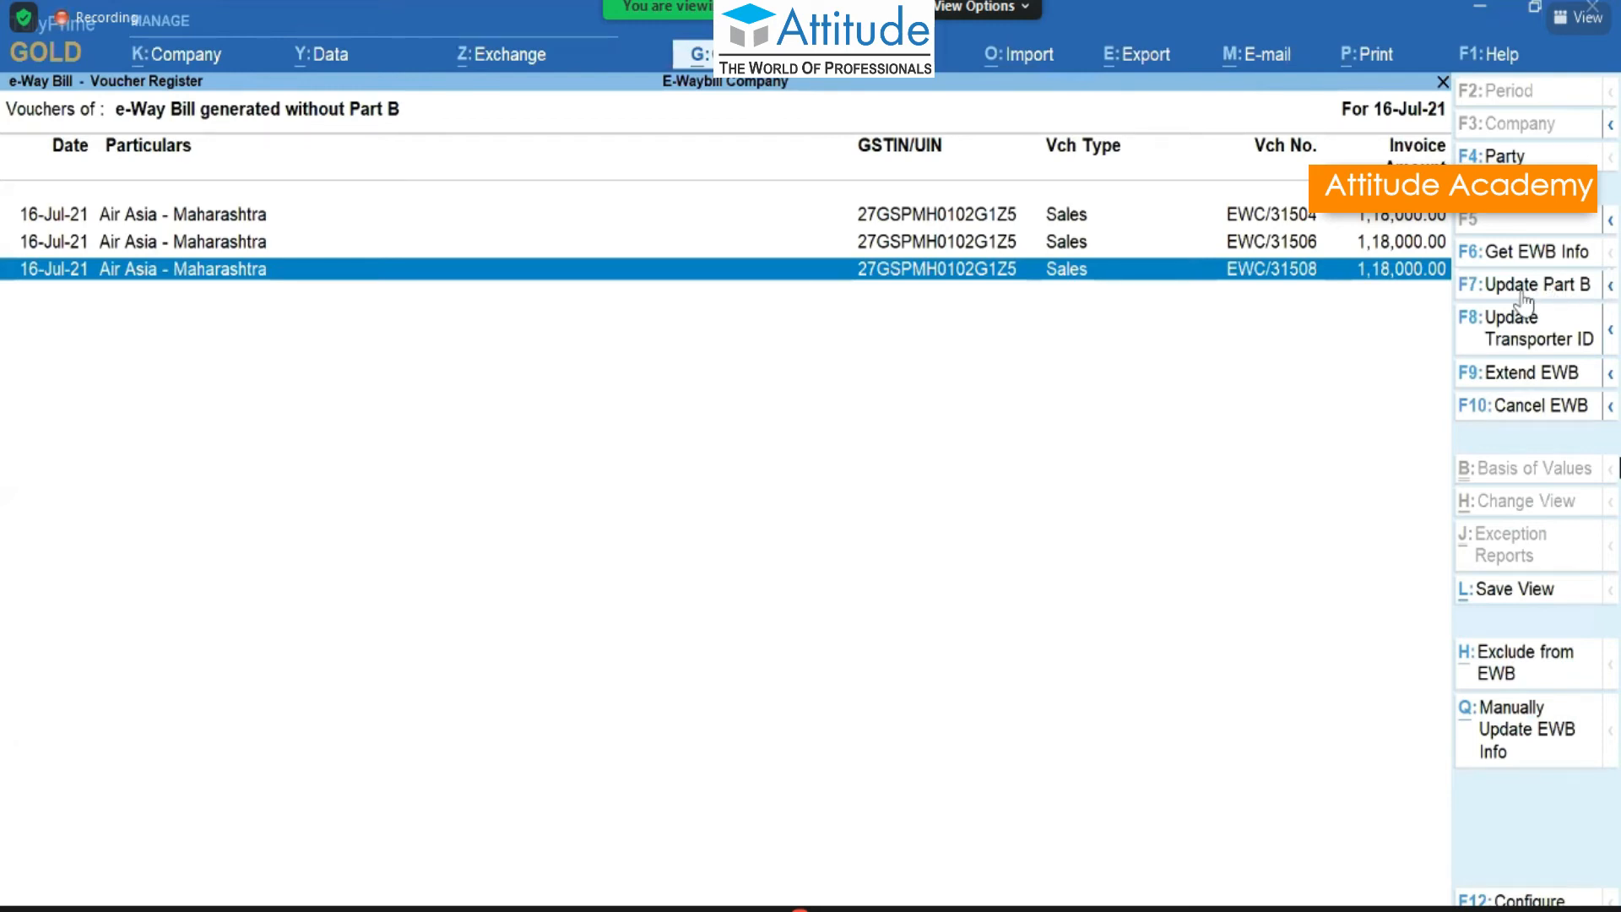
pyautogui.click(1524, 287)
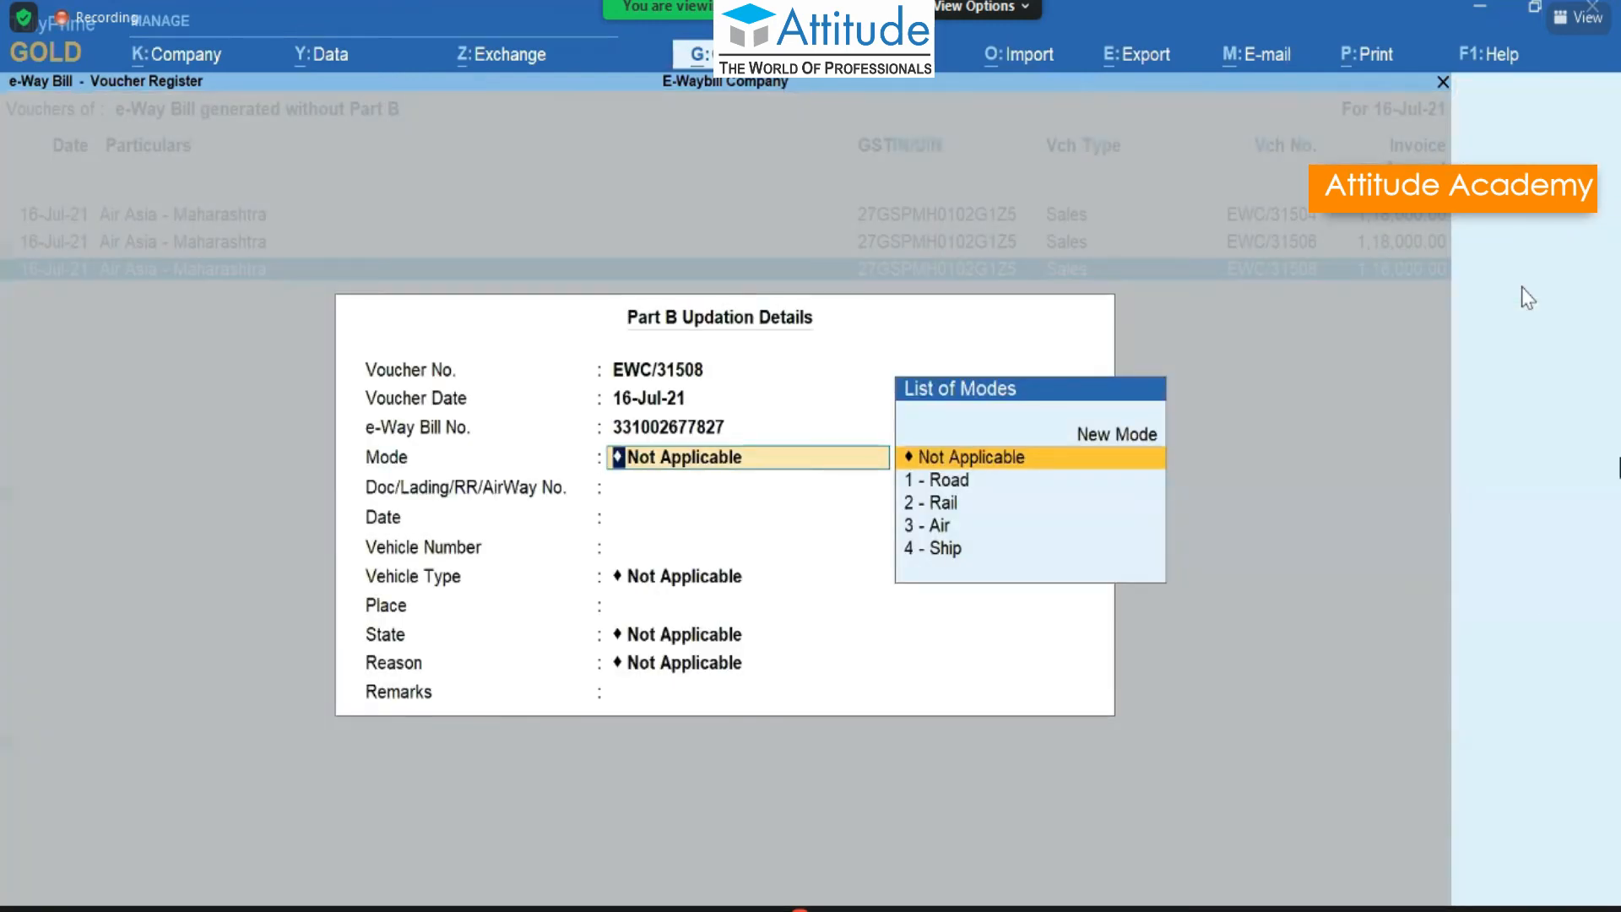
pyautogui.press('Down')
pyautogui.press('Return')
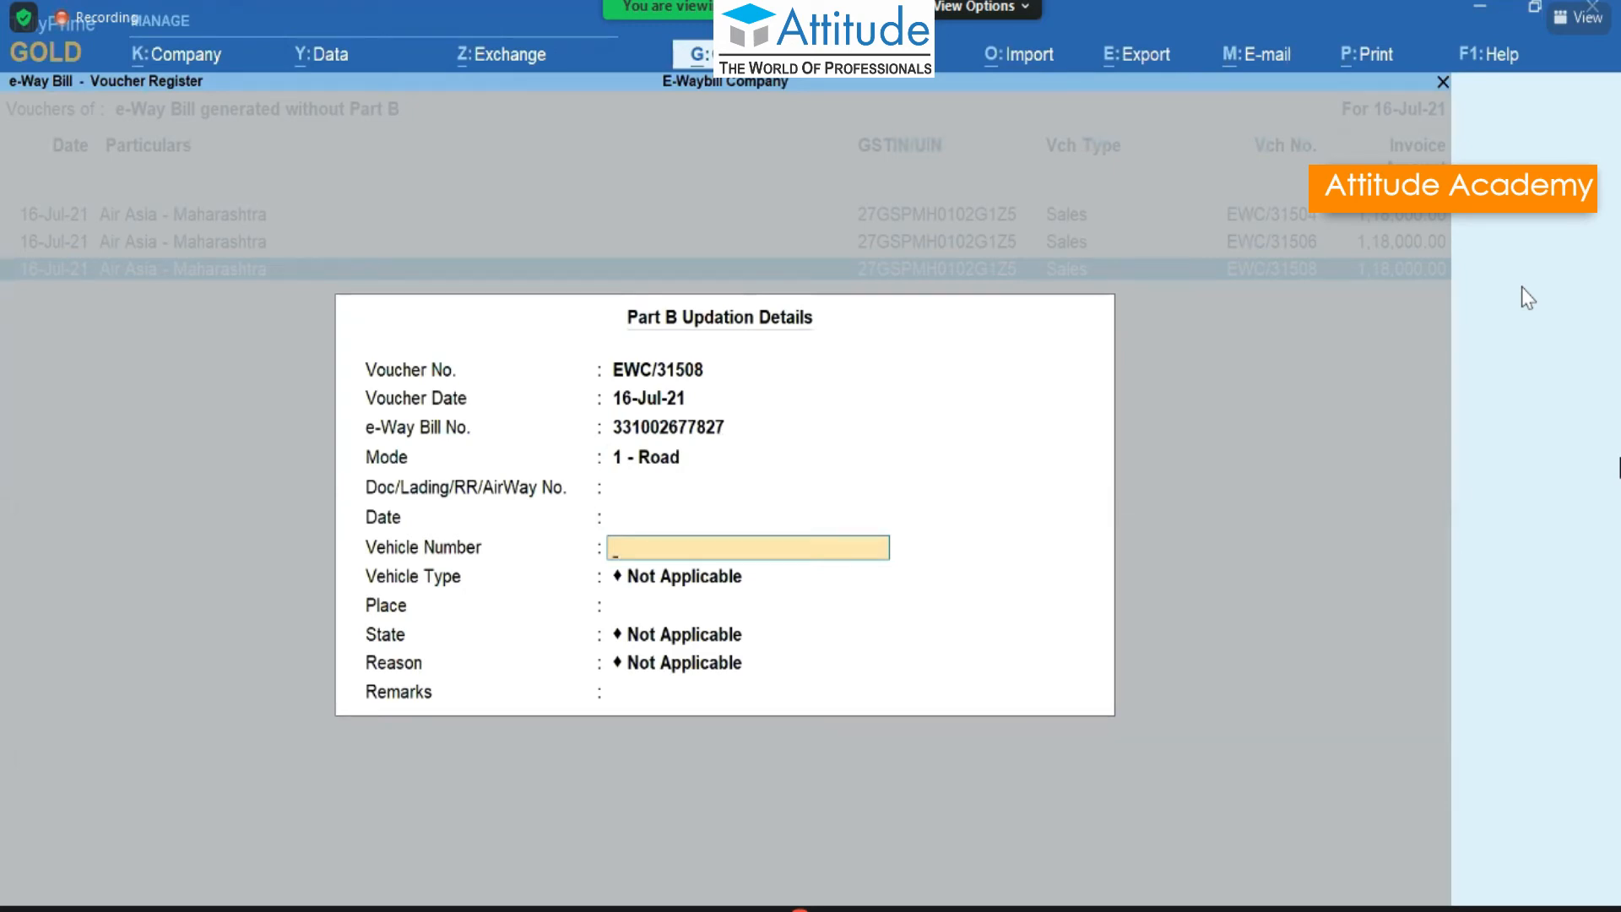
pyautogui.write('MH12AS1234')
pyautogui.press('Return')
pyautogui.press('Return')
pyautogui.press('Return')
pyautogui.press('Return')
pyautogui.press('BackSpace')
pyautogui.press('BackSpace')
pyautogui.press('BackSpace')
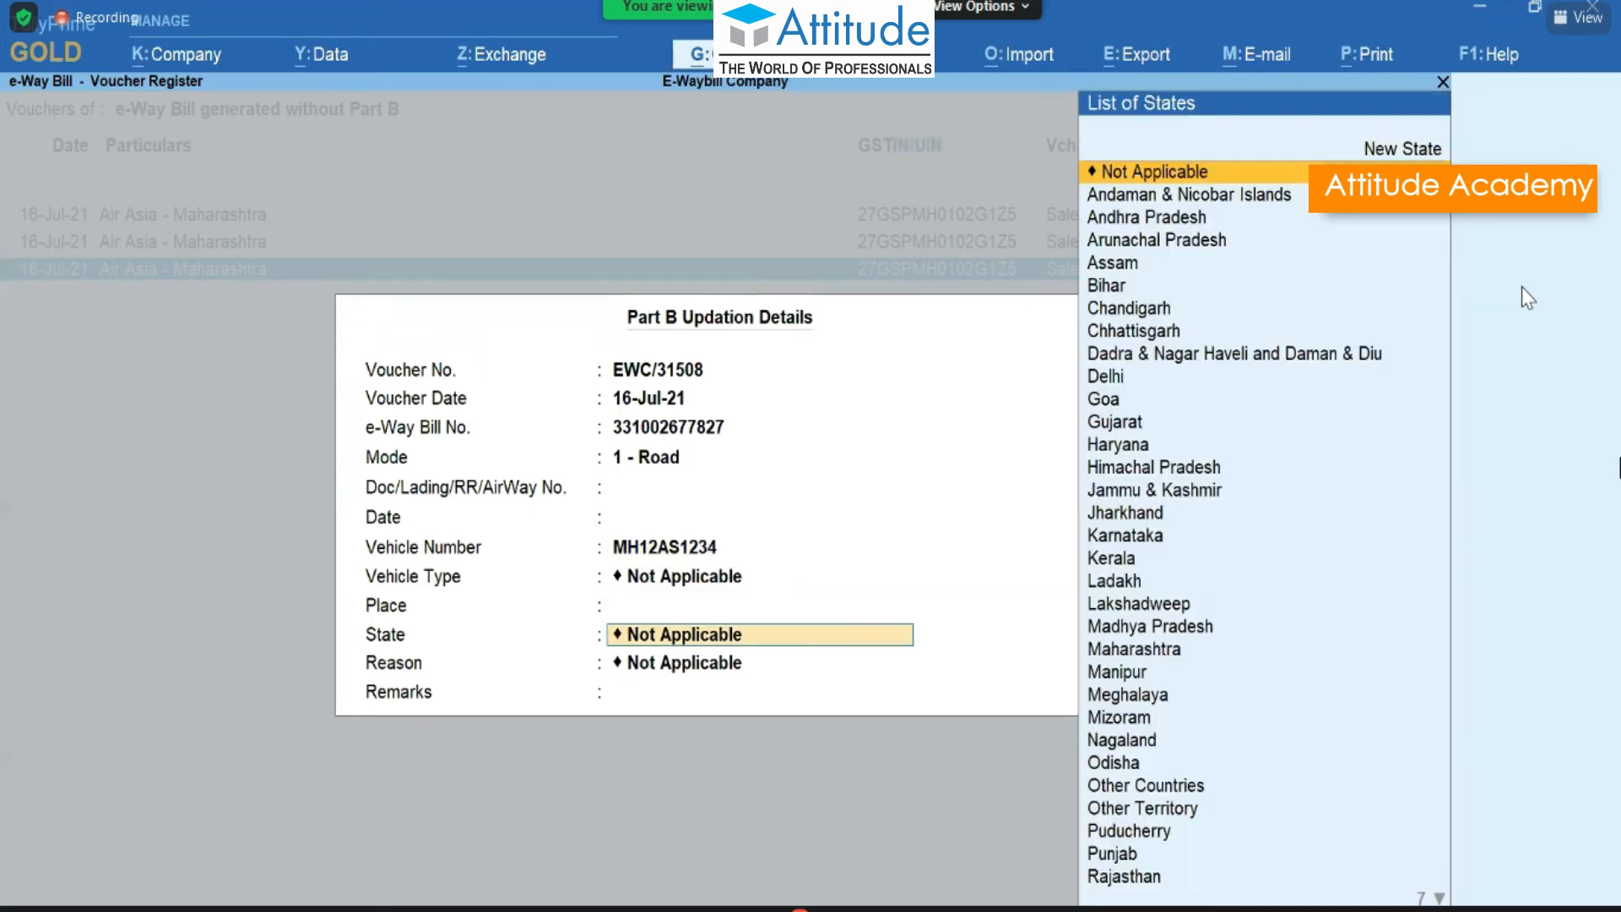
pyautogui.press('Down')
pyautogui.press('Down')
pyautogui.press('Return')
pyautogui.press('Return')
pyautogui.press('Return')
pyautogui.press('Return')
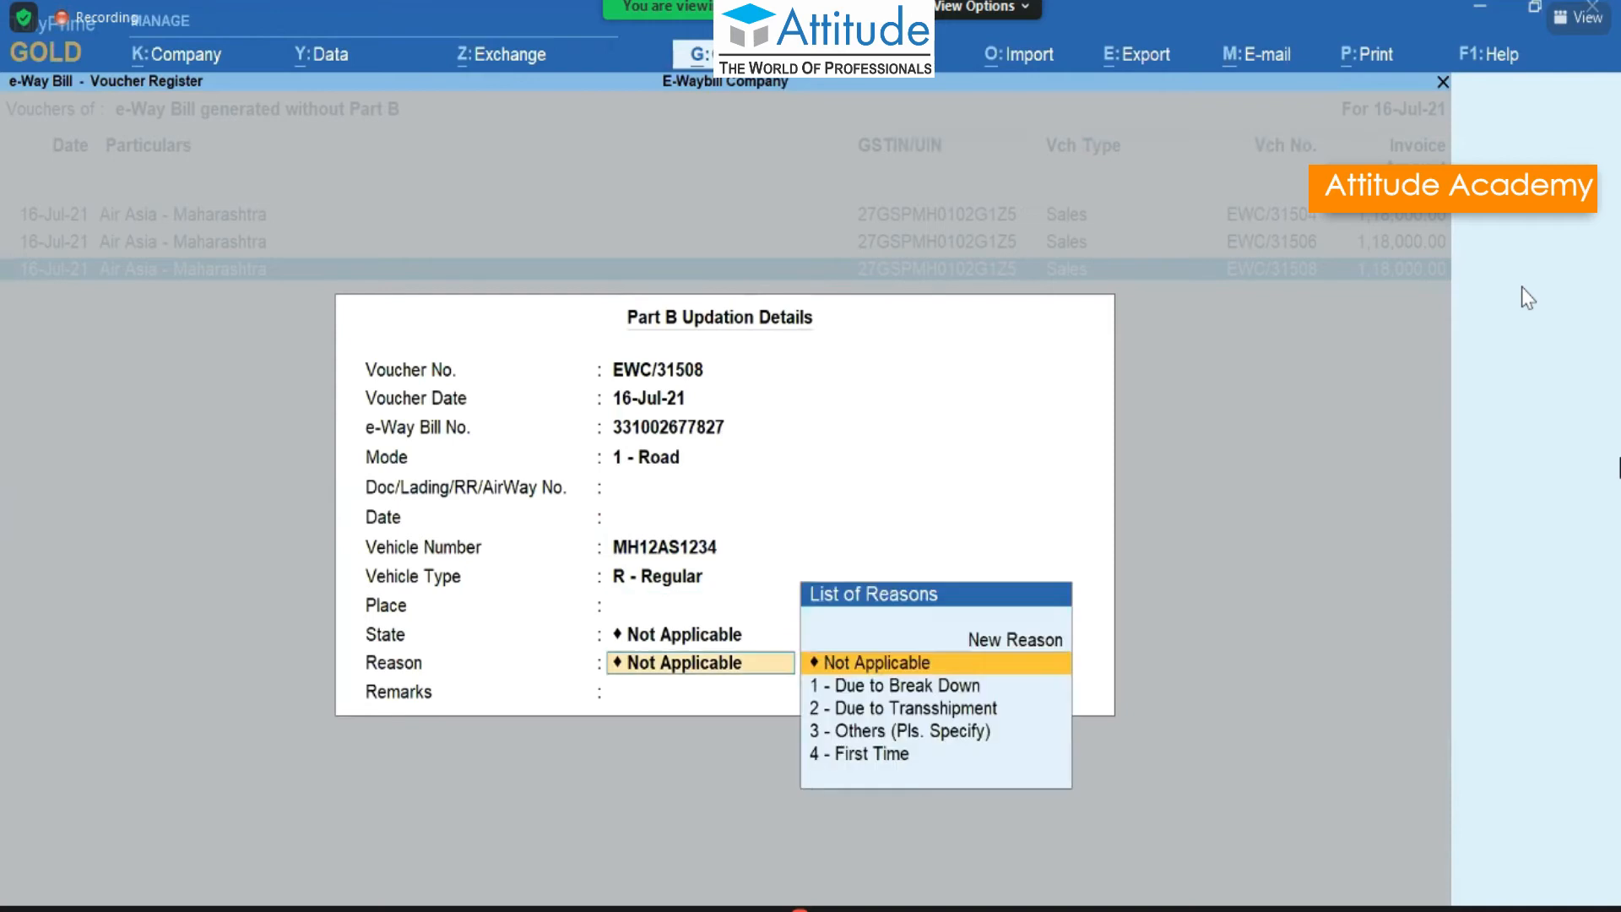
pyautogui.press('Return')
pyautogui.press('Return')
pyautogui.click(1520, 284)
# - Set the e-Way Bill report period to 1-Apr-21–16-Jul-21 and open the Uncertain Transactions exceptions
pyautogui.press('Escape')
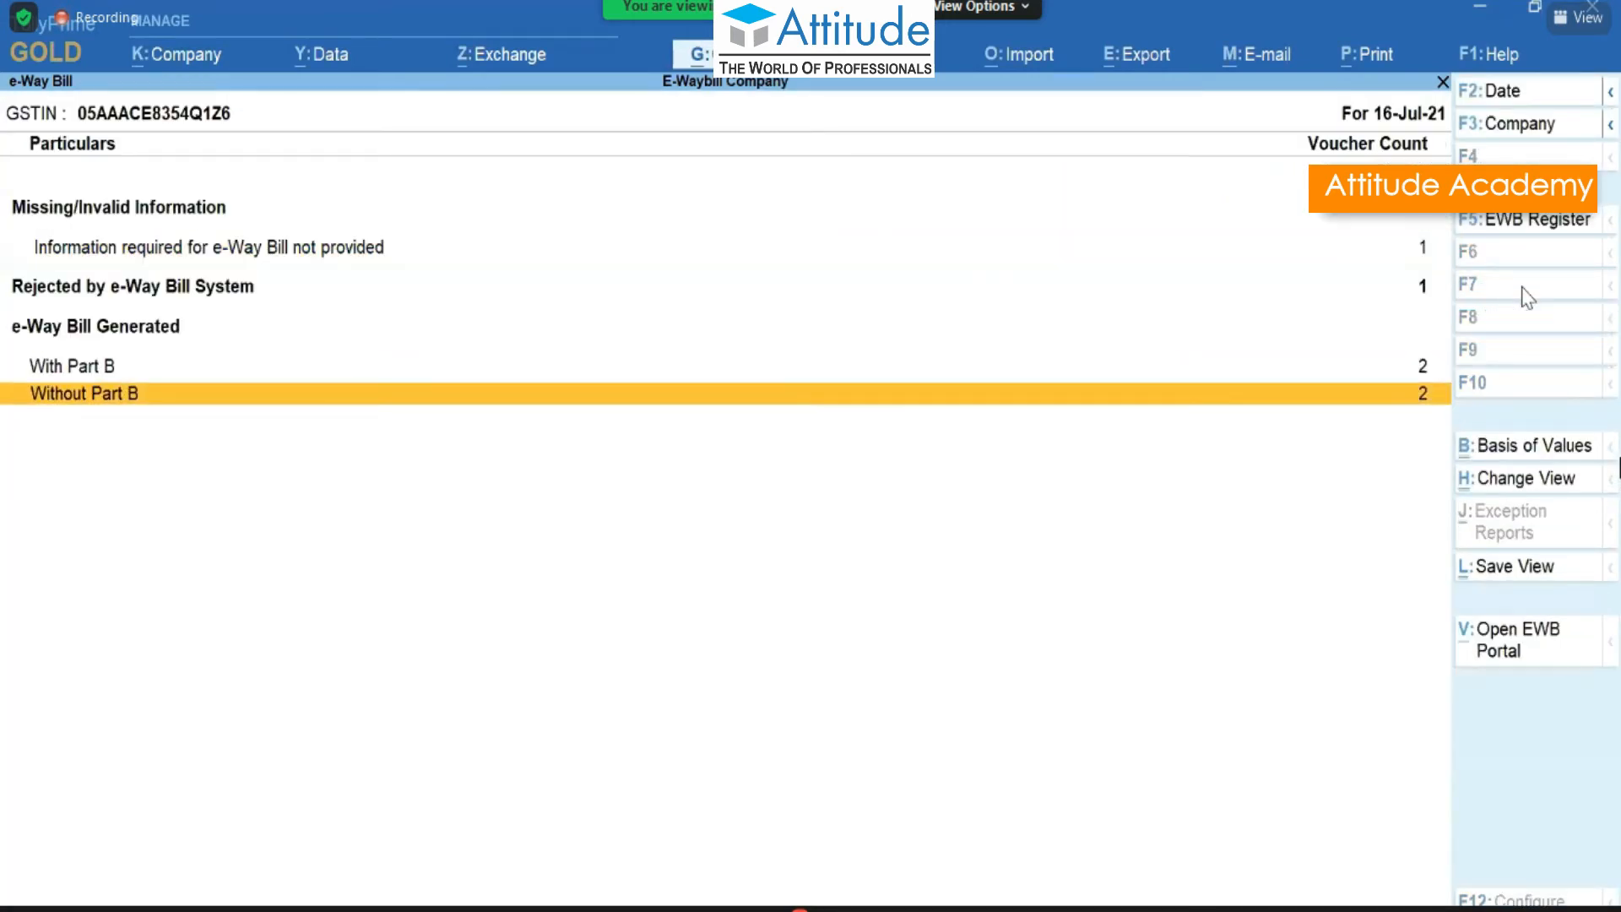
pyautogui.press('Up')
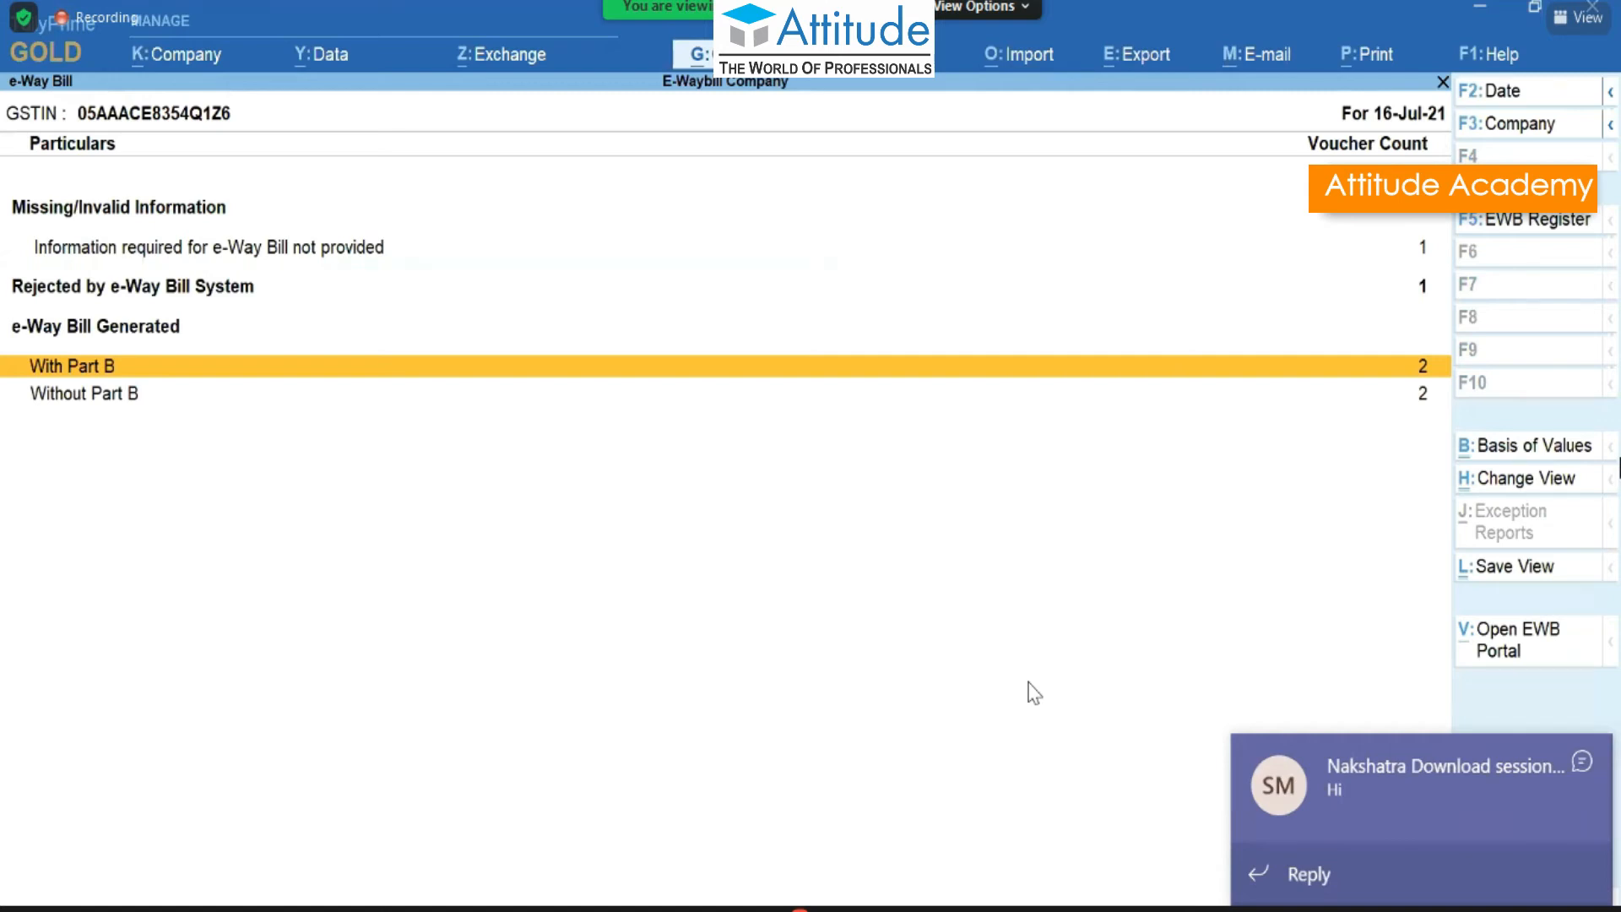
pyautogui.hotkey('alt', 'F2')
pyautogui.press('Return')
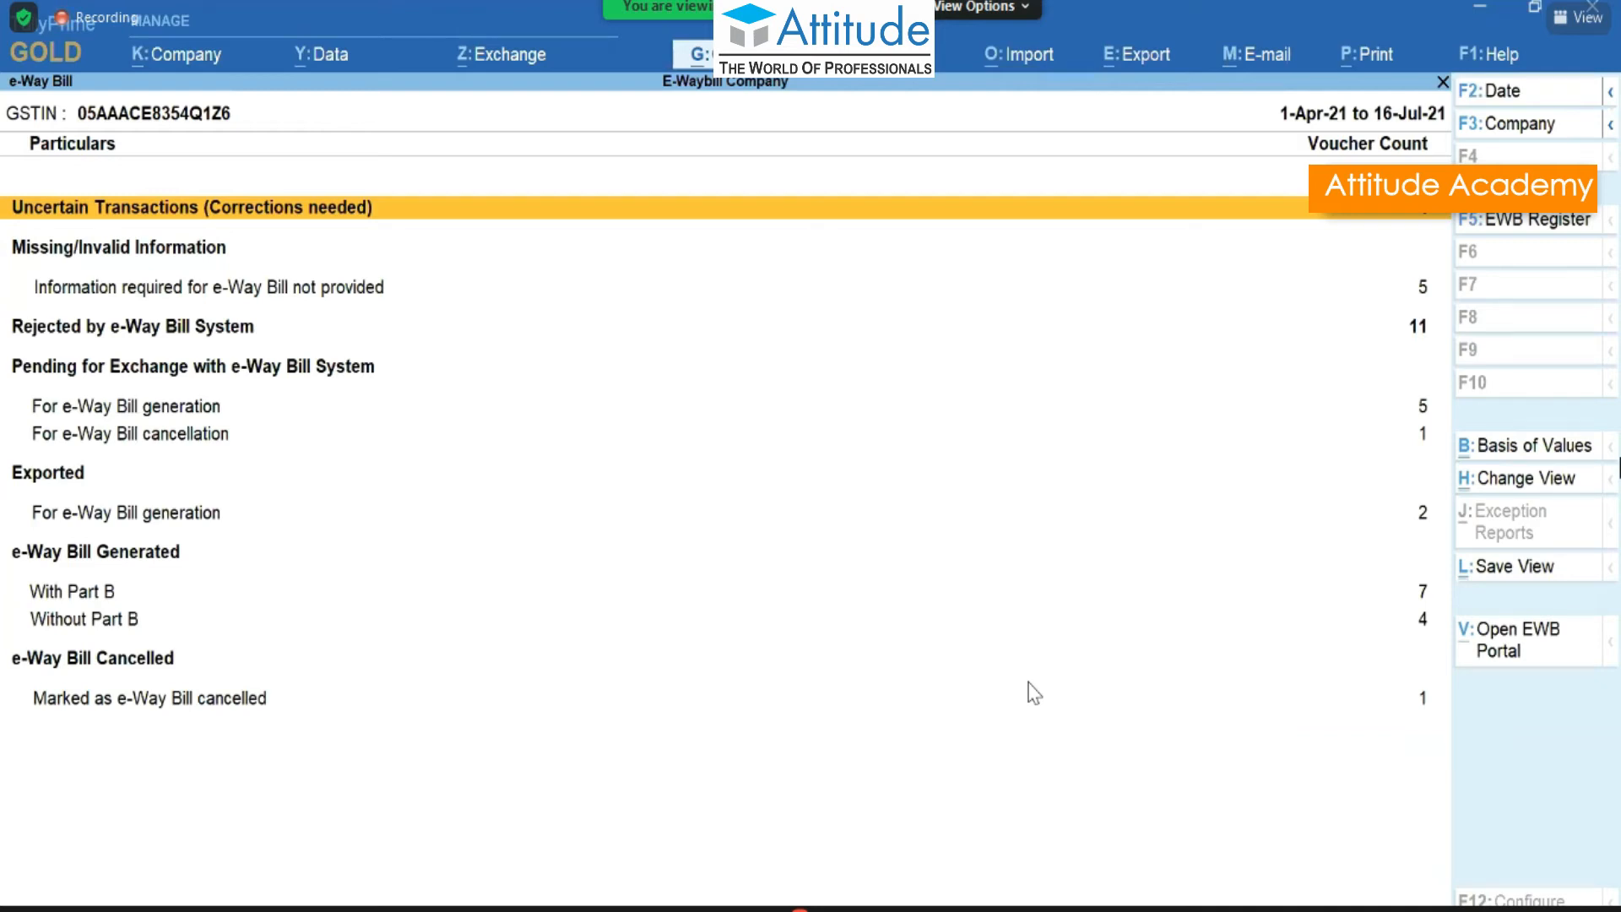
pyautogui.press('Return')
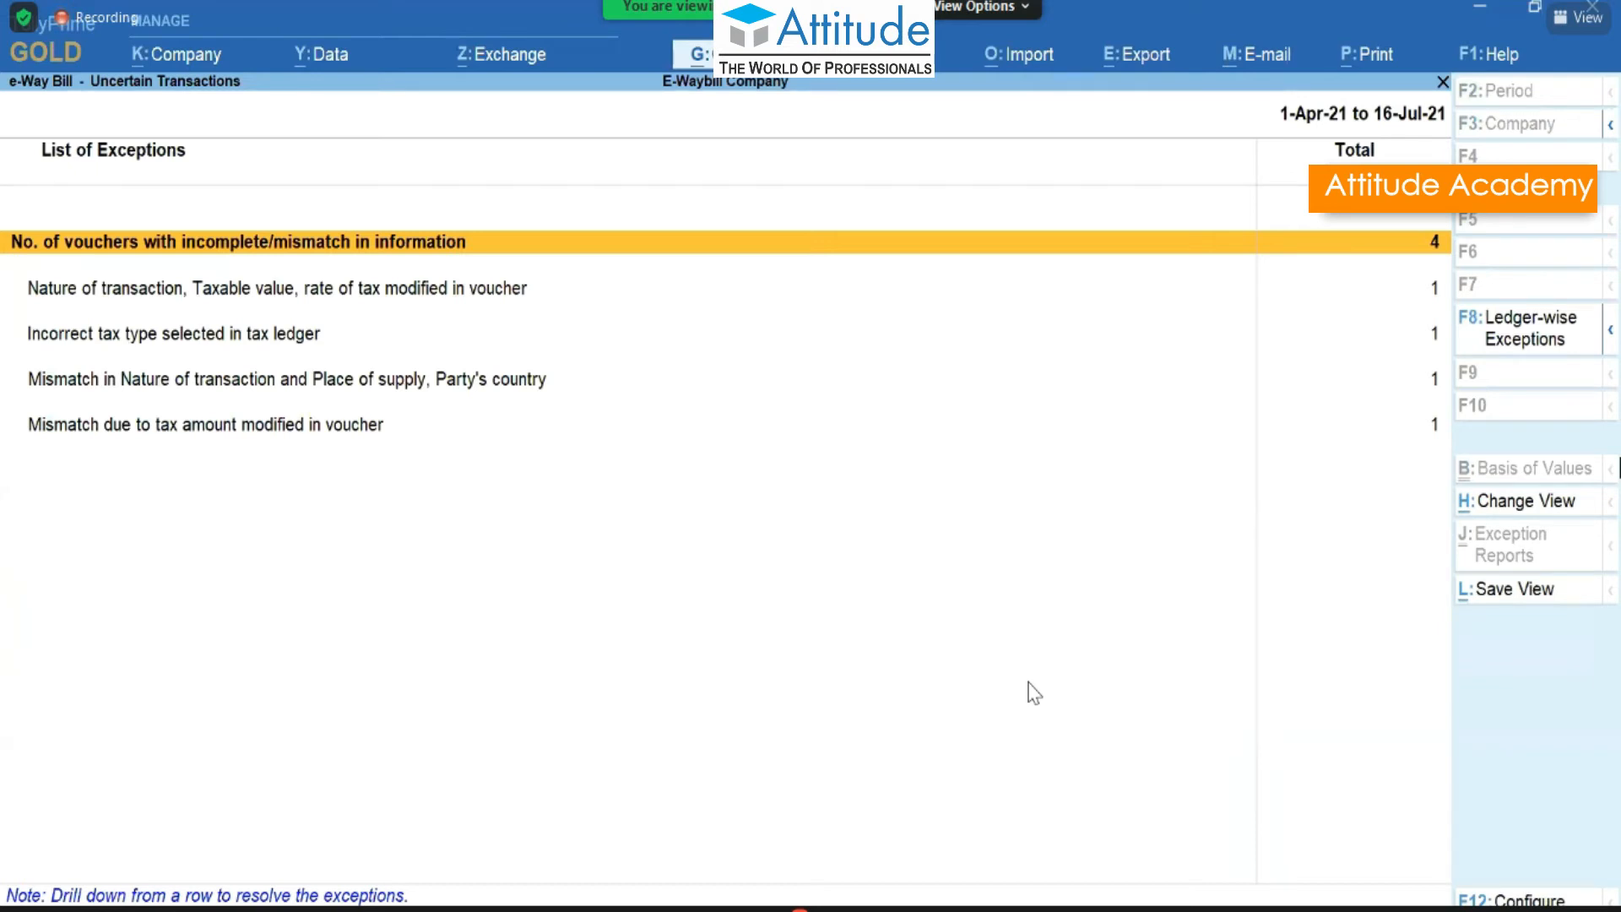
pyautogui.press('Down')
pyautogui.press('Down')
pyautogui.press('Down')
pyautogui.press('Down')
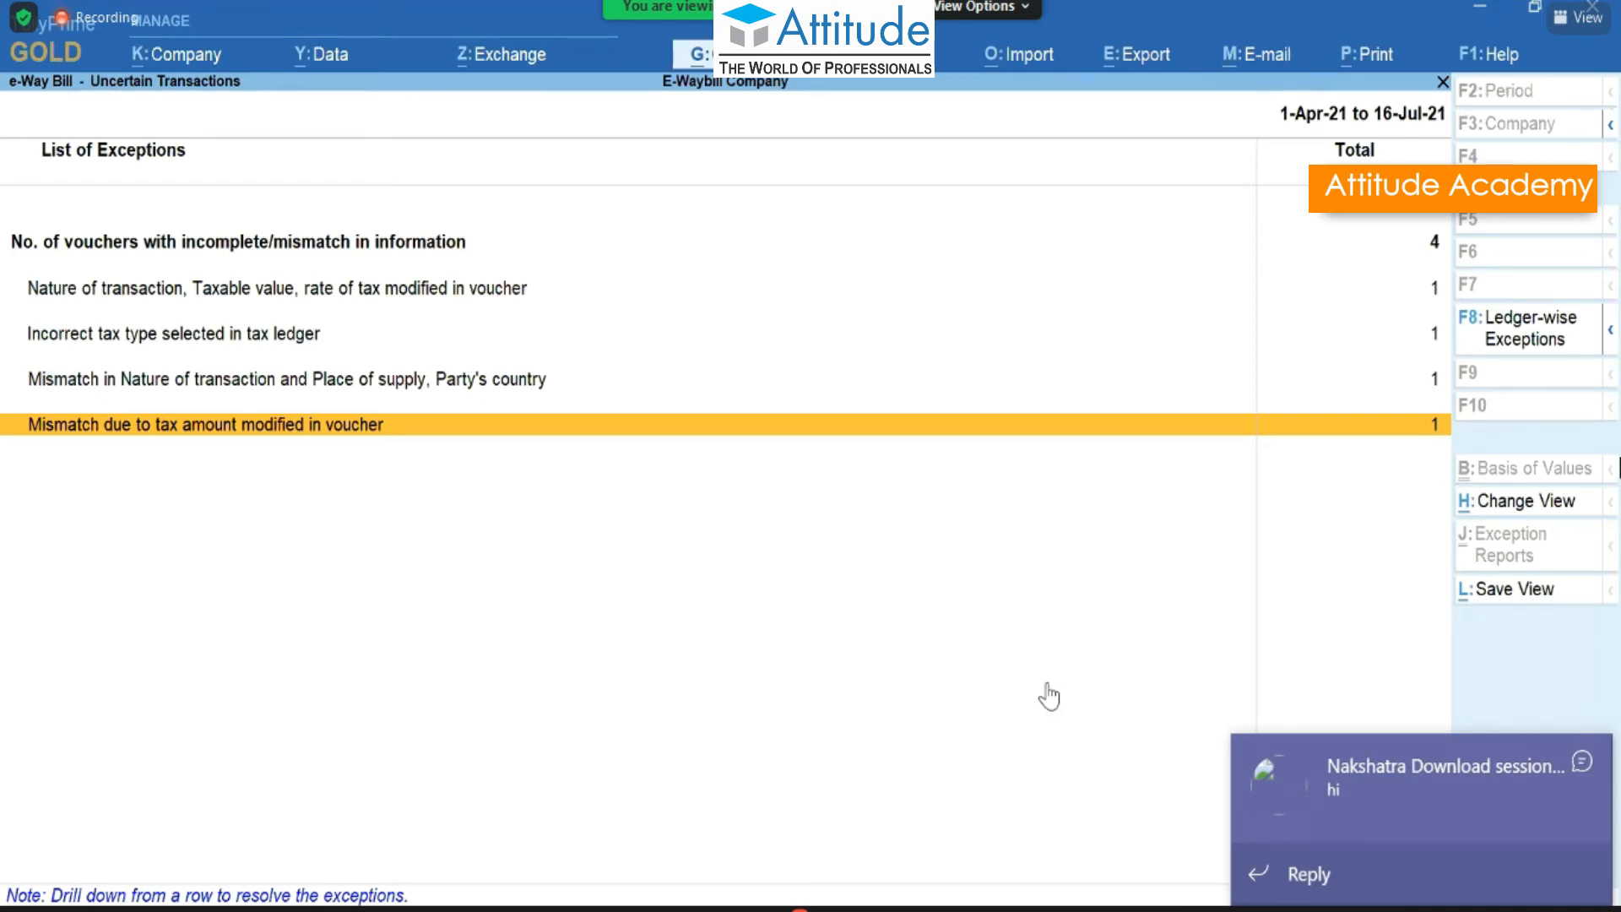
pyautogui.press('Escape')
pyautogui.press('Down')
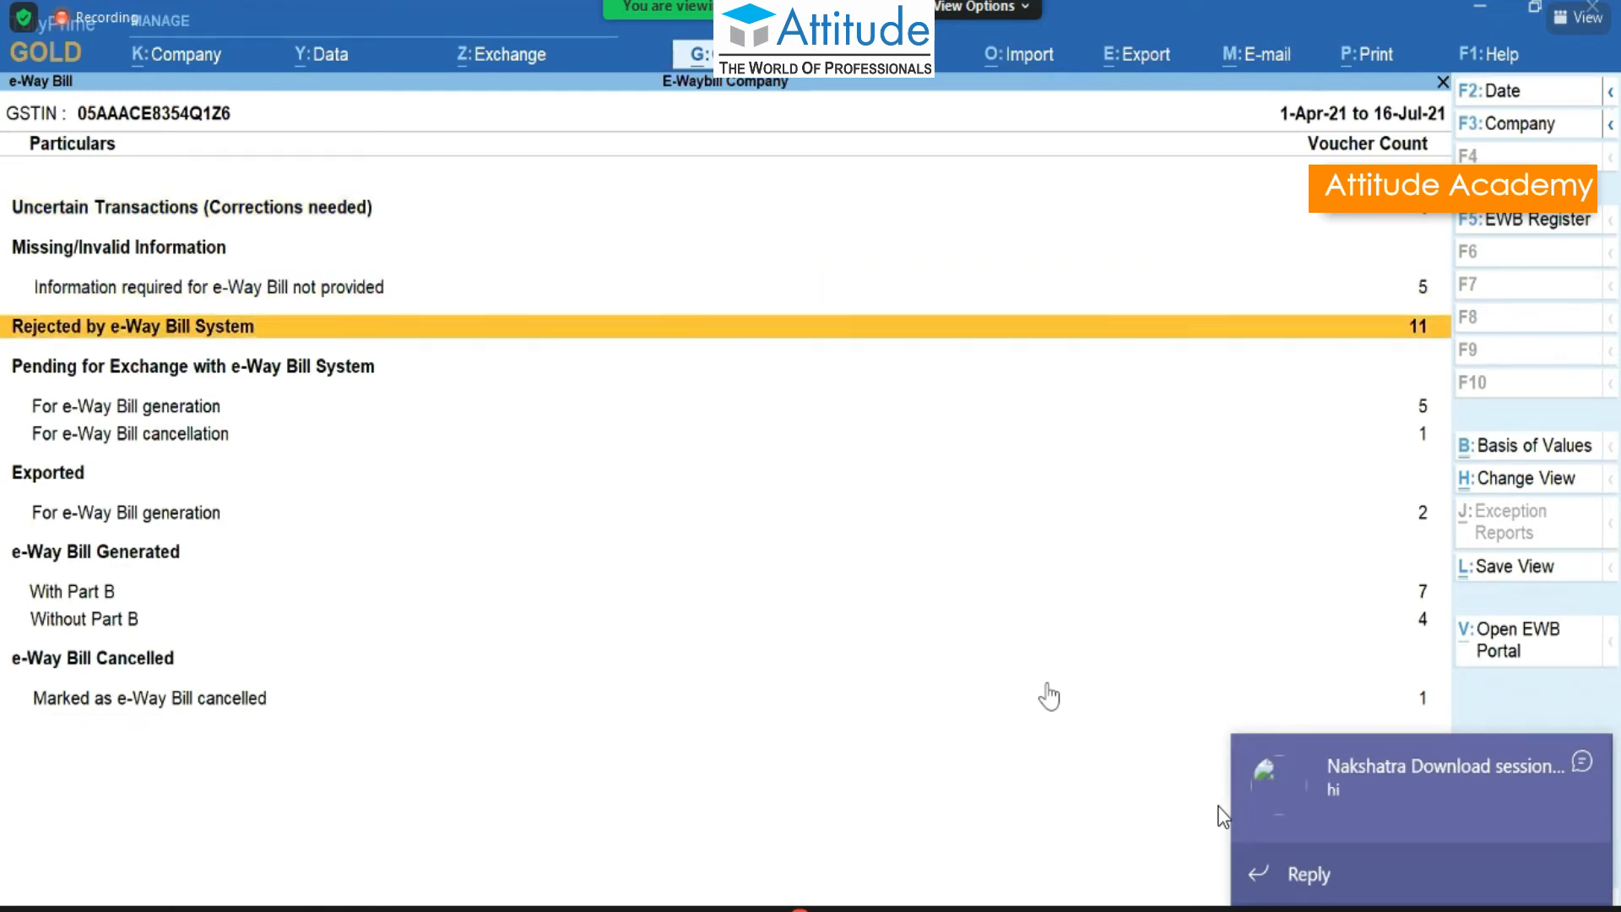
pyautogui.press('Return')
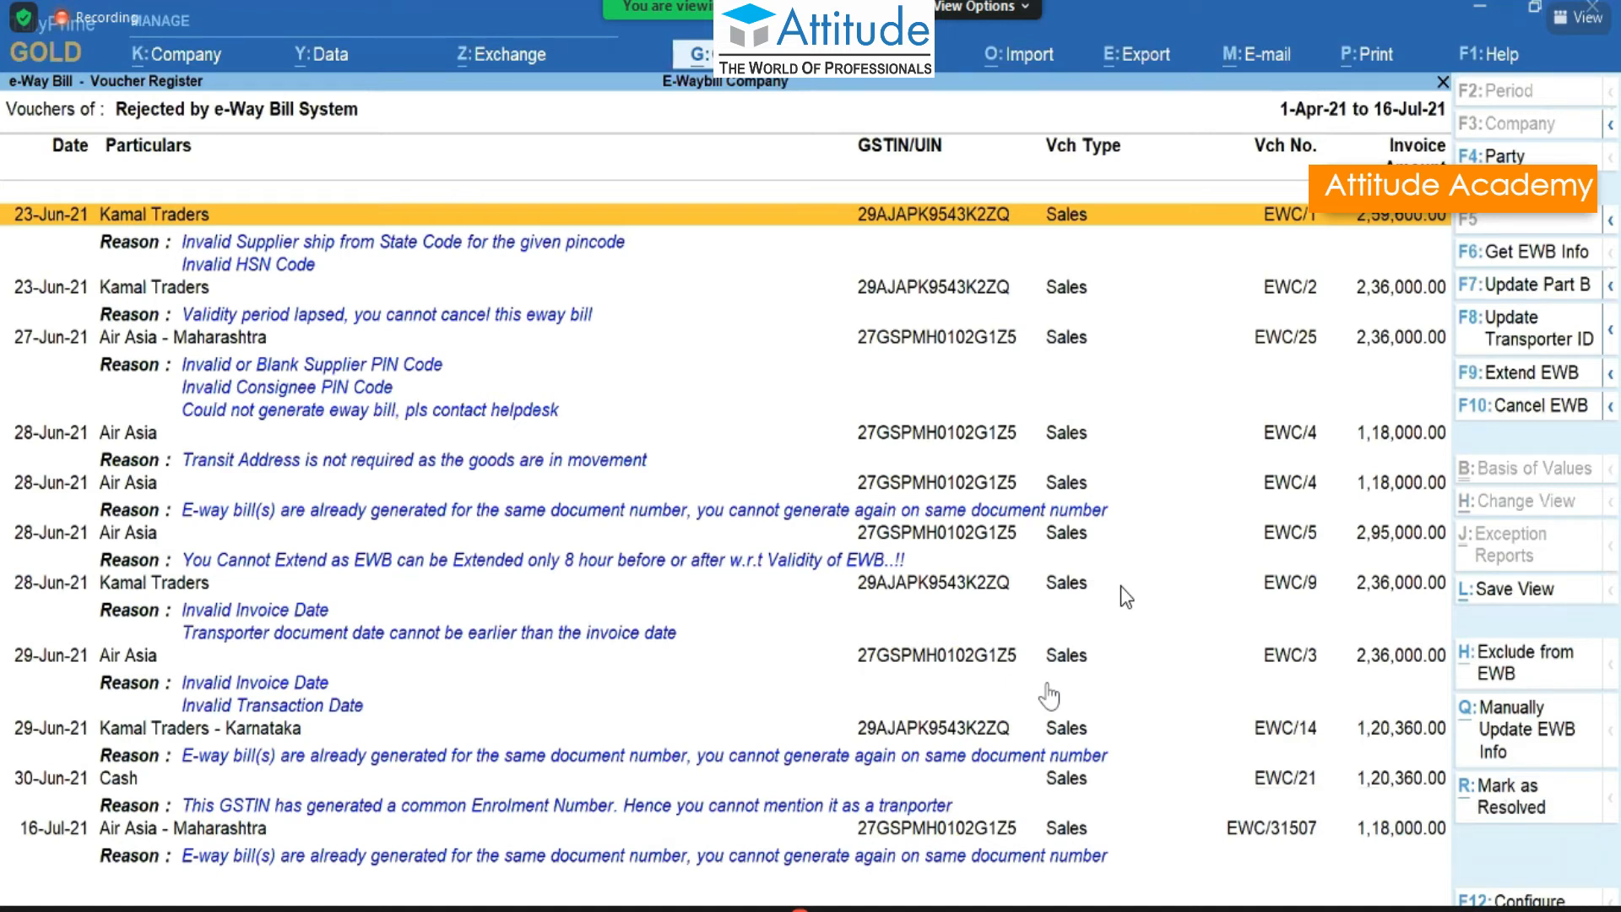
# - Review rejection reasons like Invalid Consignee PIN Code, Invalid Invoice Date and Invalid Transaction Date, then return
pyautogui.press('Down')
pyautogui.press('Down')
pyautogui.press('Down')
pyautogui.press('Down')
pyautogui.press('Down')
pyautogui.press('Down')
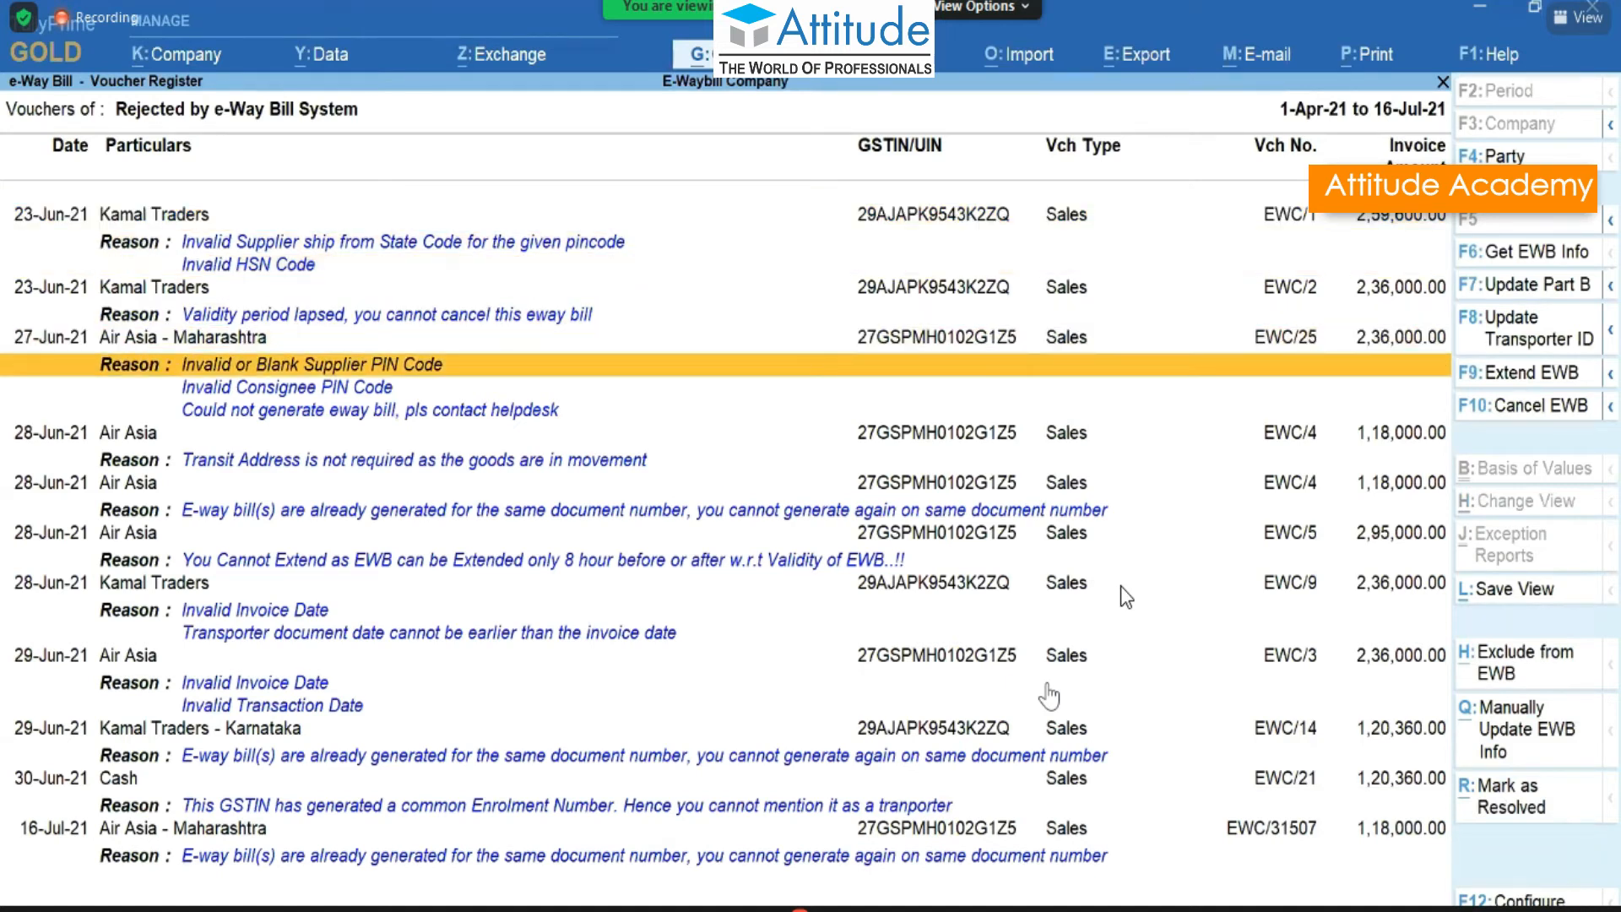
pyautogui.press('Down')
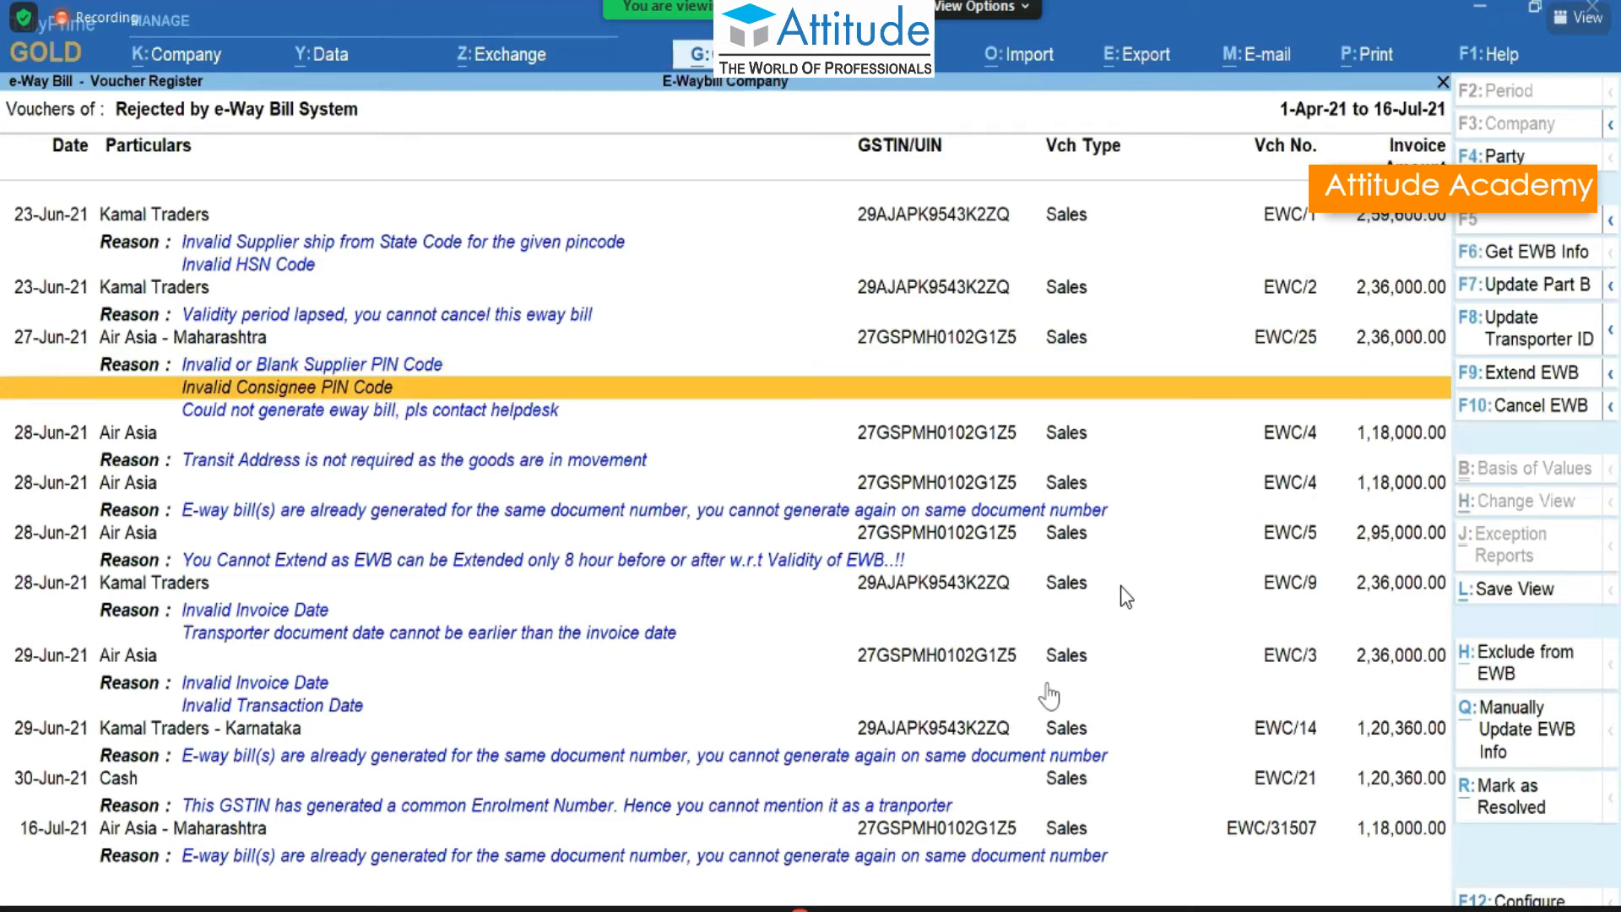
pyautogui.press('Down')
pyautogui.press('Down')
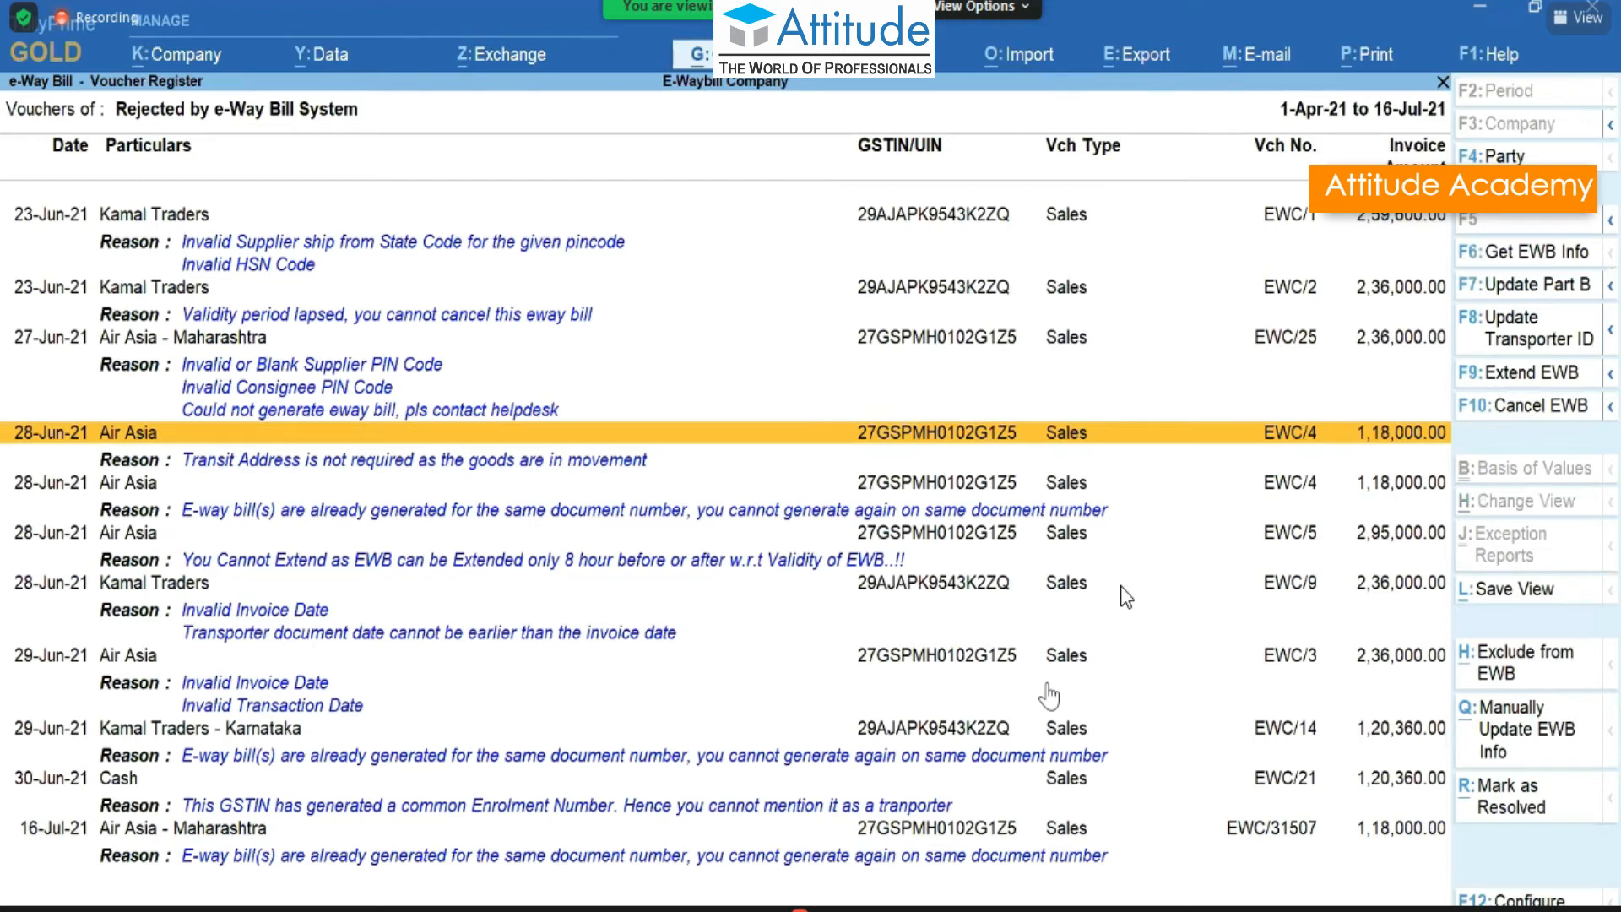
pyautogui.press('Up')
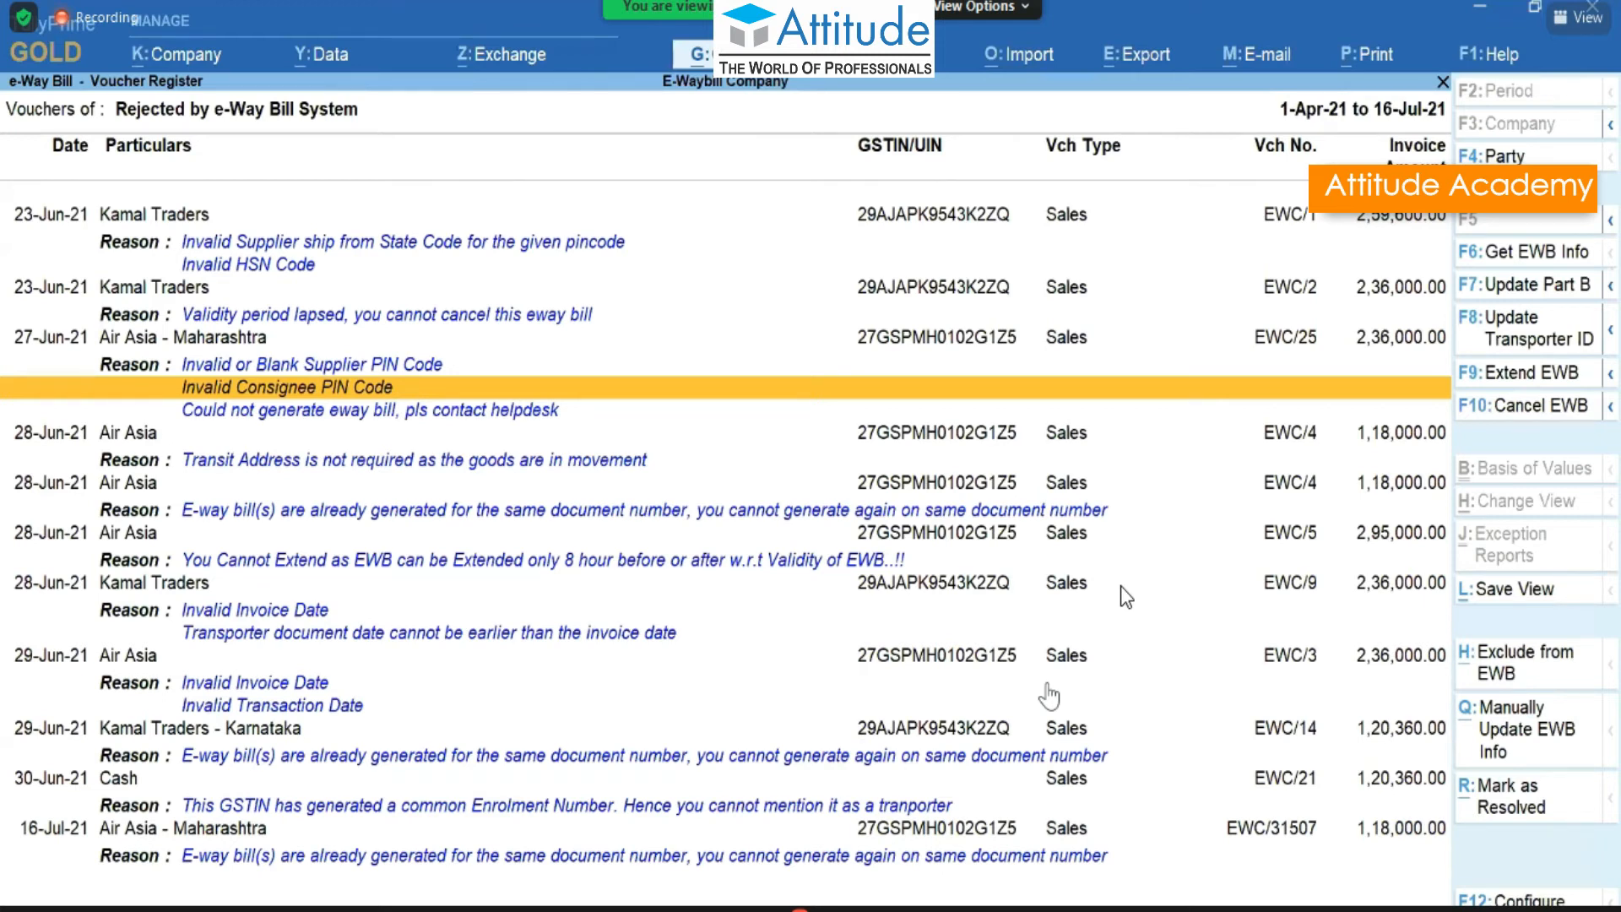
pyautogui.click(1123, 588)
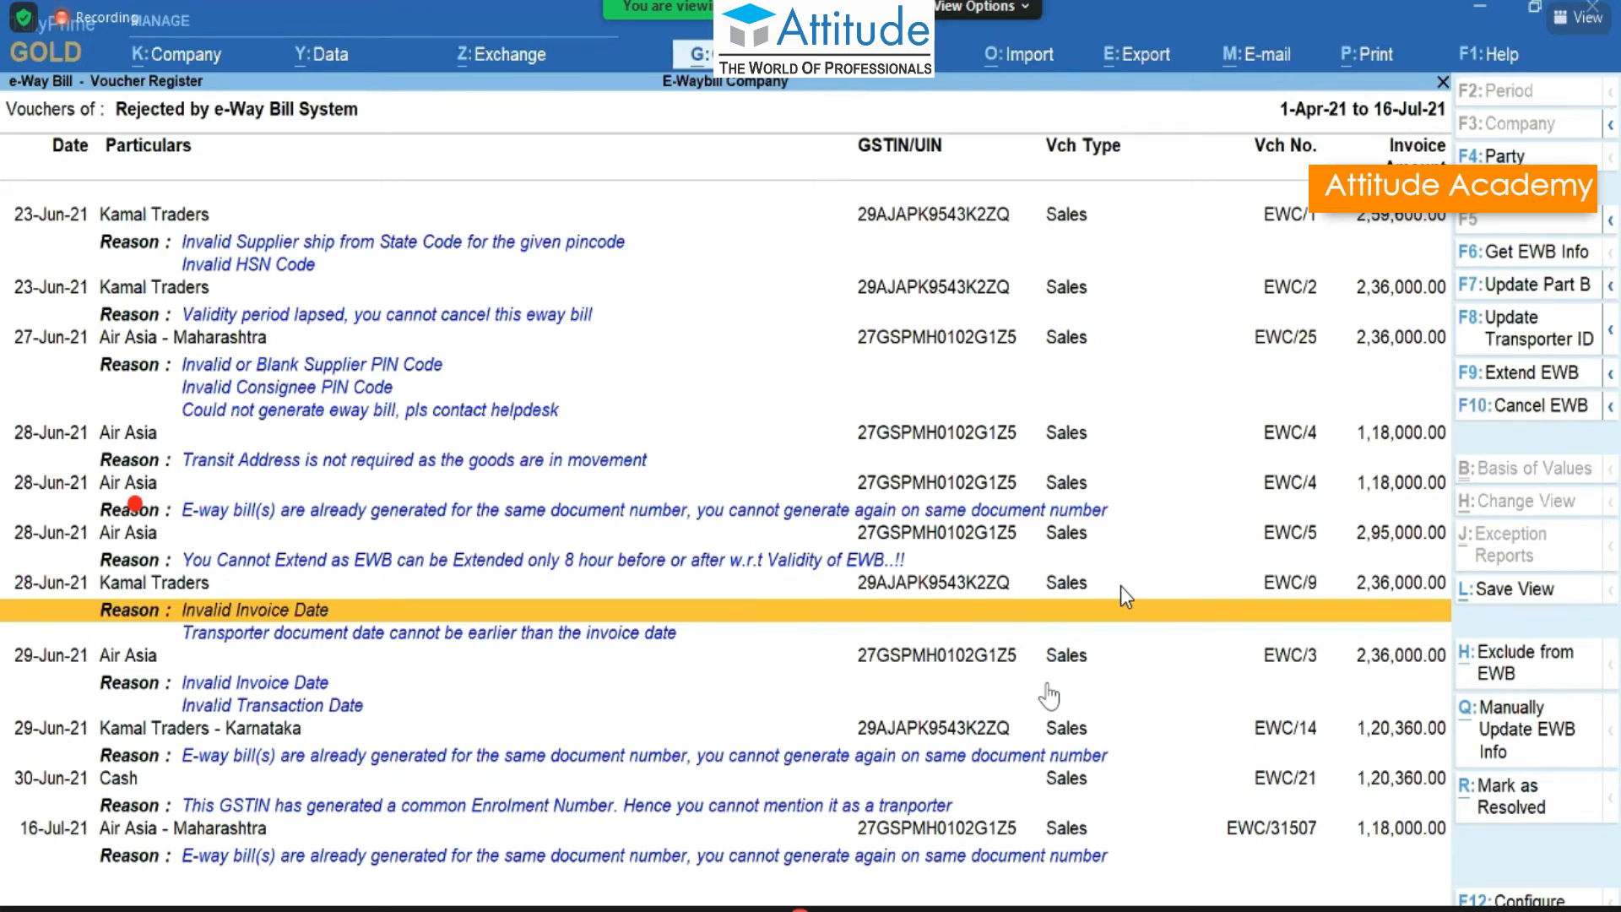
pyautogui.press('Up')
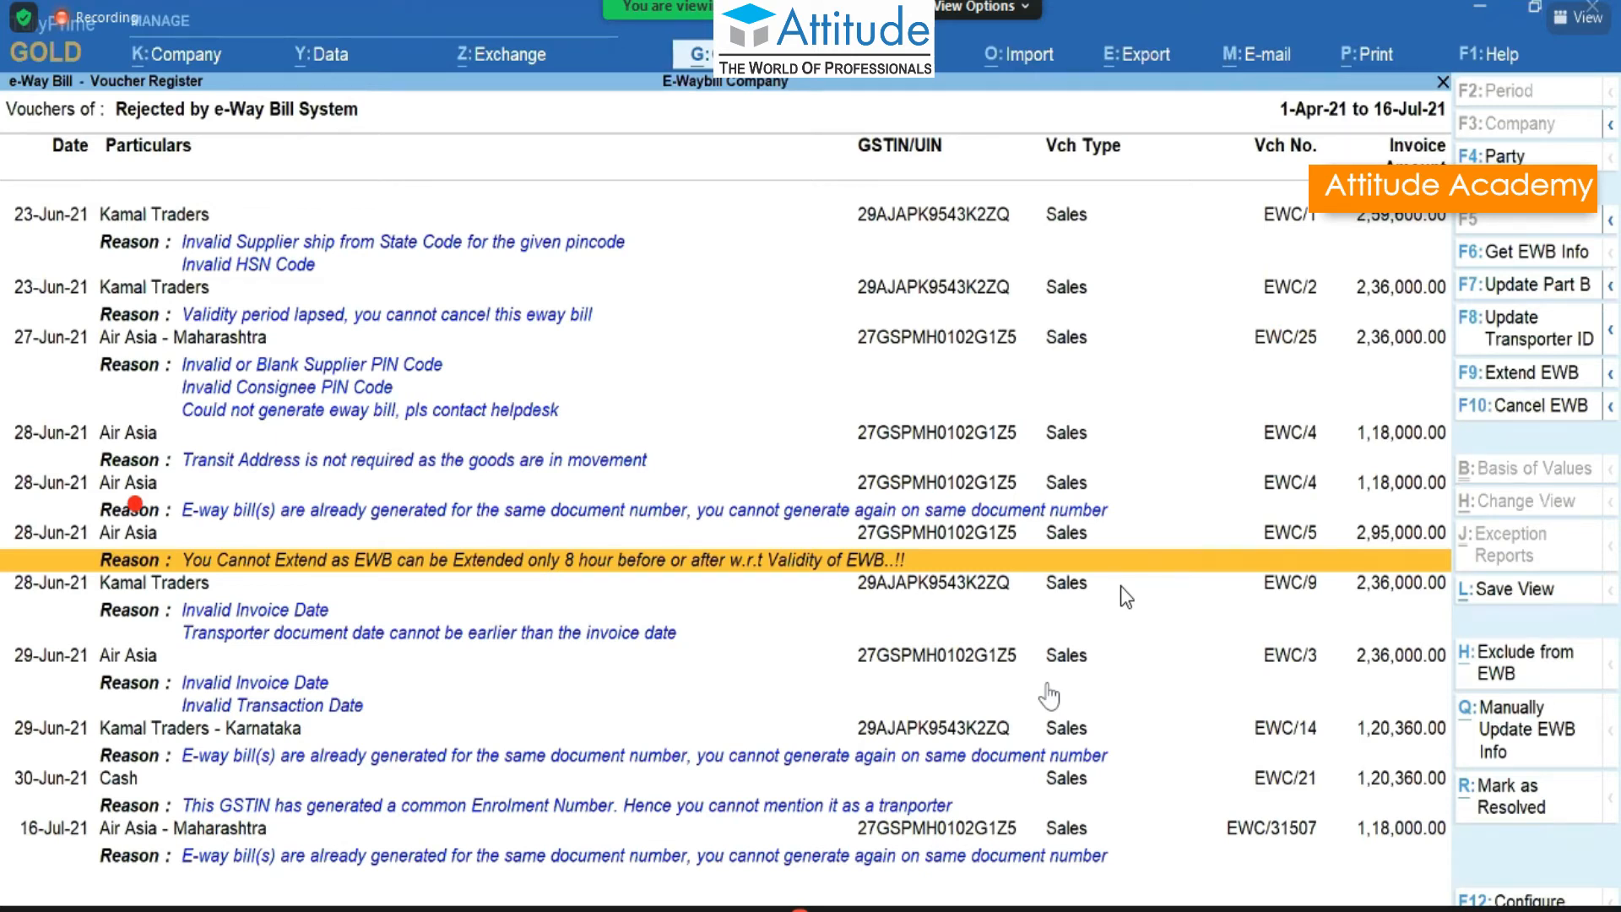
pyautogui.press('Down')
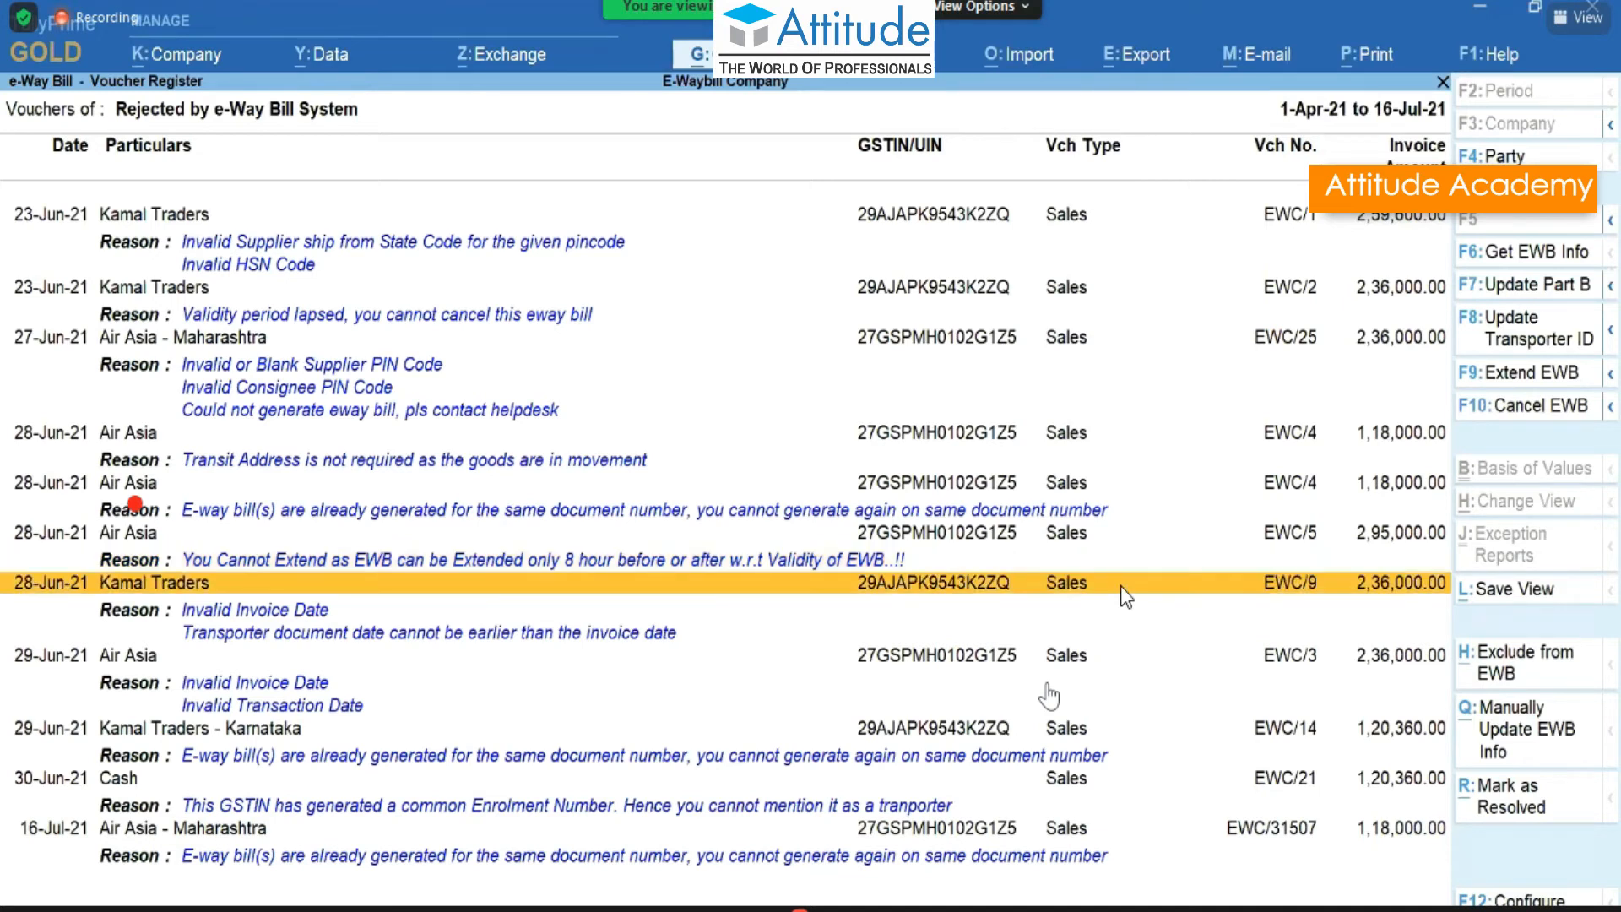
pyautogui.press('Down')
pyautogui.press('Down')
pyautogui.press('Down')
pyautogui.press('Down')
pyautogui.press('Down')
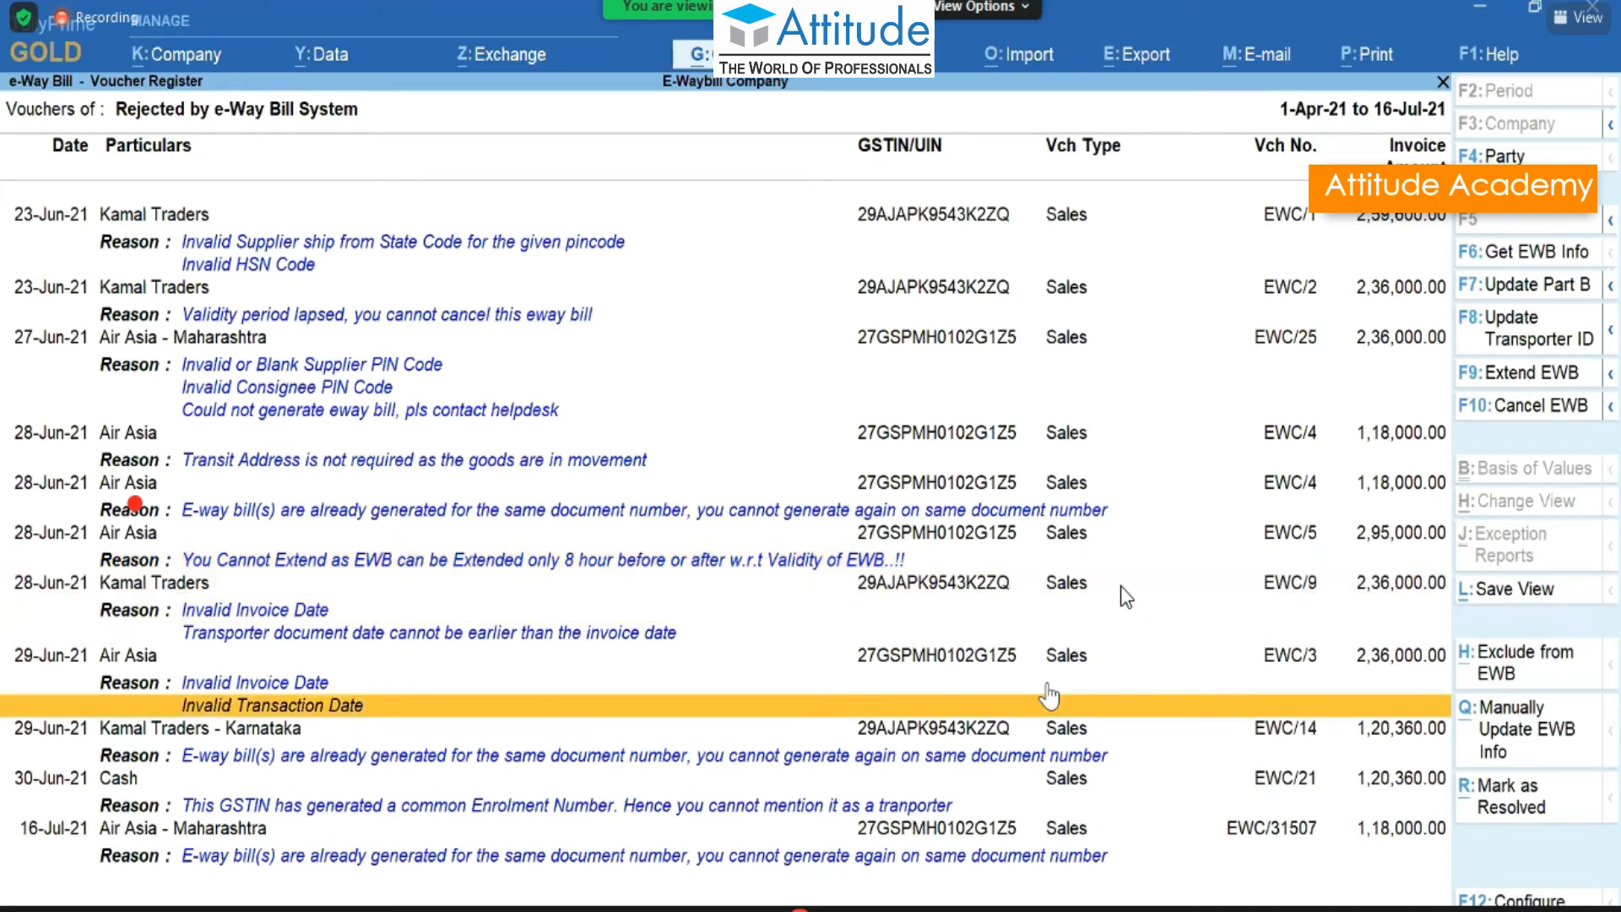
pyautogui.press('Down')
pyautogui.press('Down')
pyautogui.press('Down')
pyautogui.press('Down')
pyautogui.press('Down')
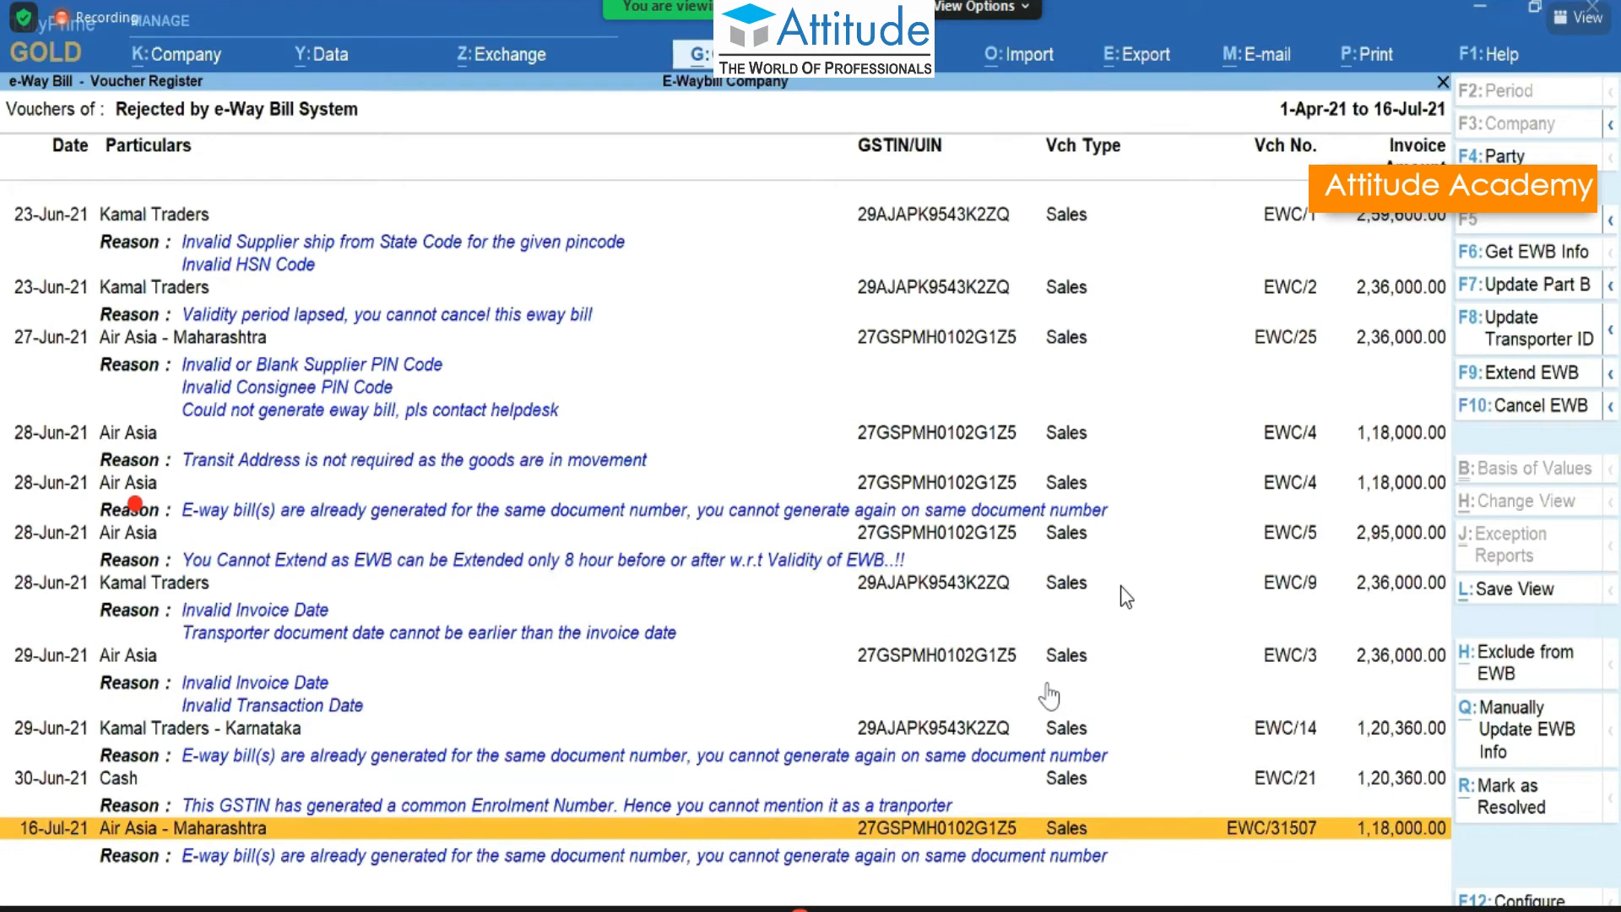
pyautogui.press('Up')
pyautogui.press('Up')
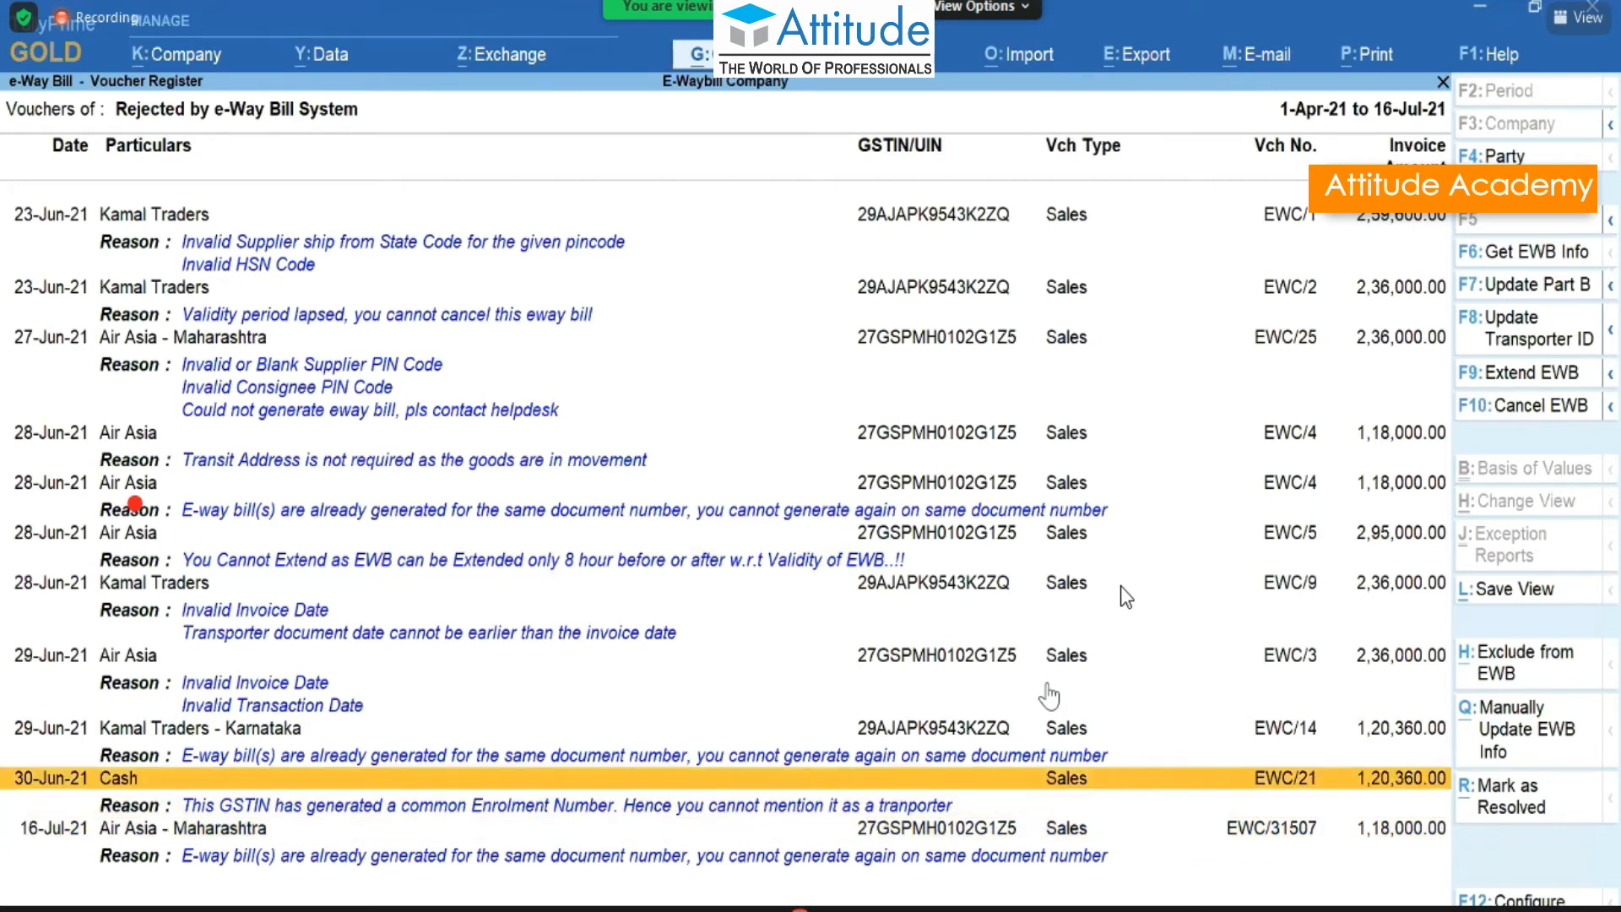
pyautogui.press('Up')
pyautogui.press('Up')
pyautogui.press('Up')
pyautogui.press('Up')
pyautogui.press('Up')
pyautogui.press('Up')
pyautogui.press('Up')
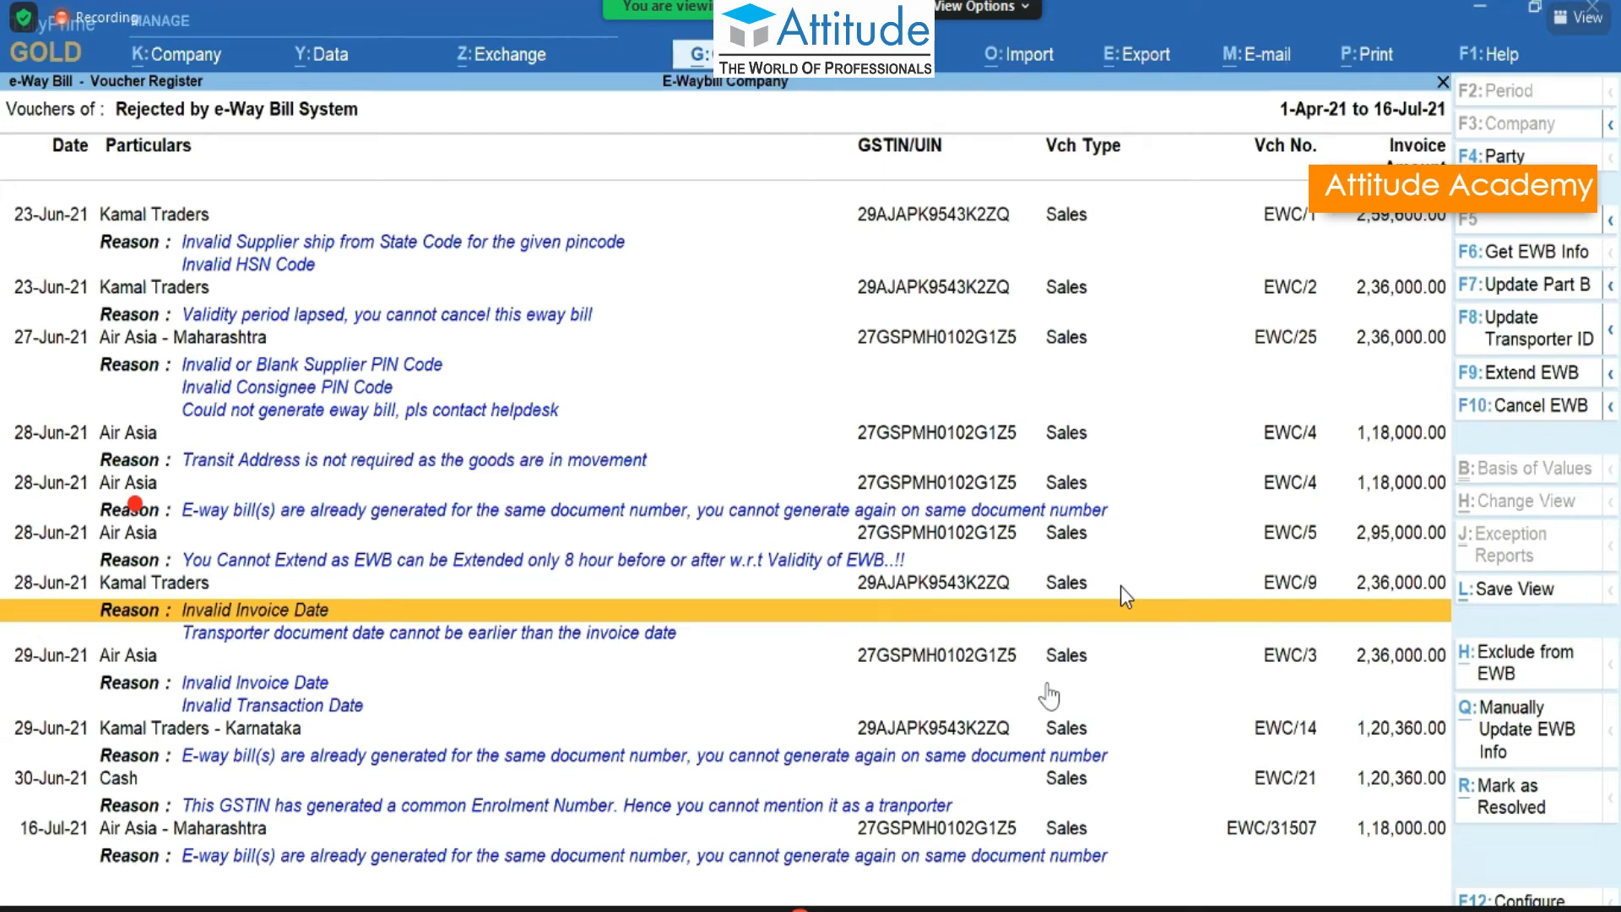
pyautogui.press('Up')
pyautogui.press('Up')
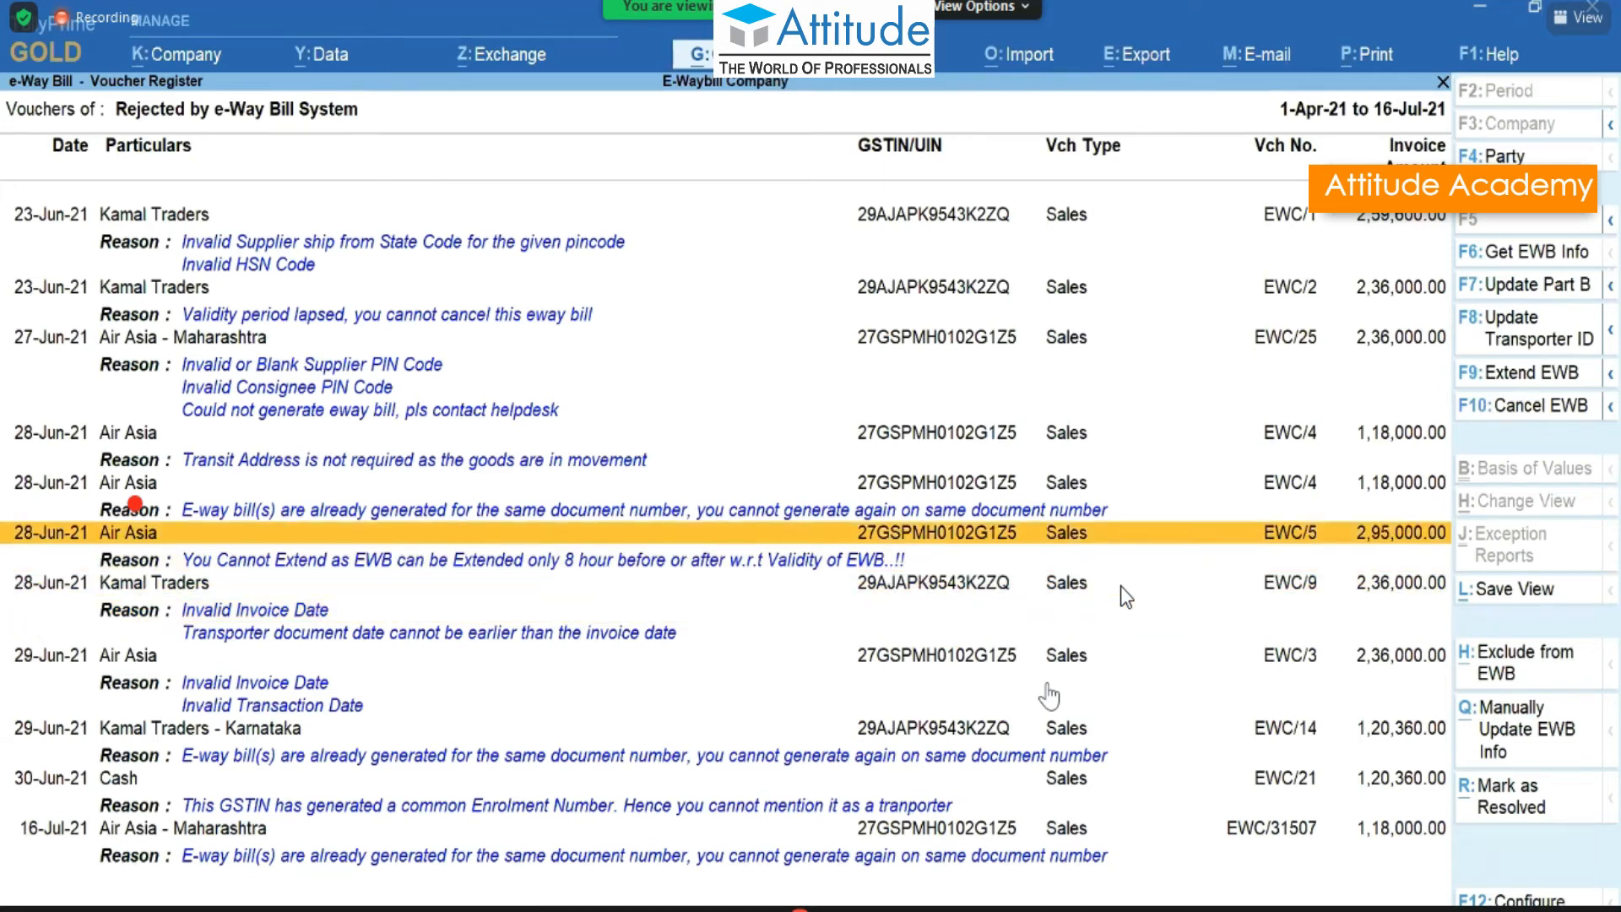
pyautogui.press('Up')
pyautogui.press('Up')
pyautogui.press('Up')
pyautogui.press('Up')
pyautogui.press('Up')
pyautogui.press('Up')
pyautogui.press('Up')
pyautogui.press('Up')
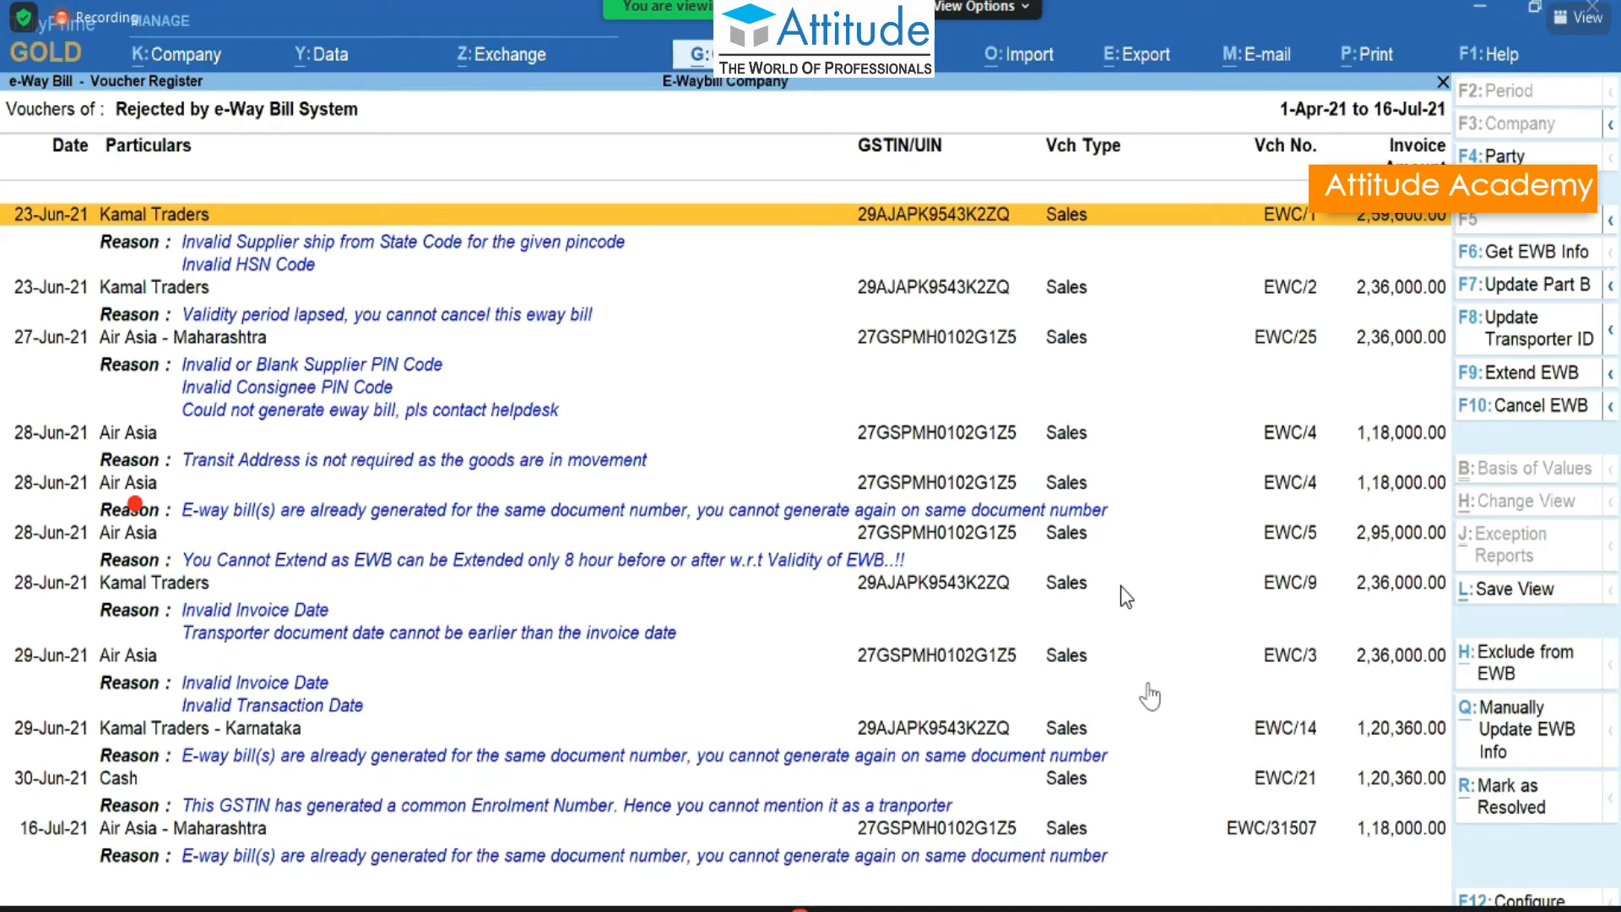
pyautogui.press('Escape')
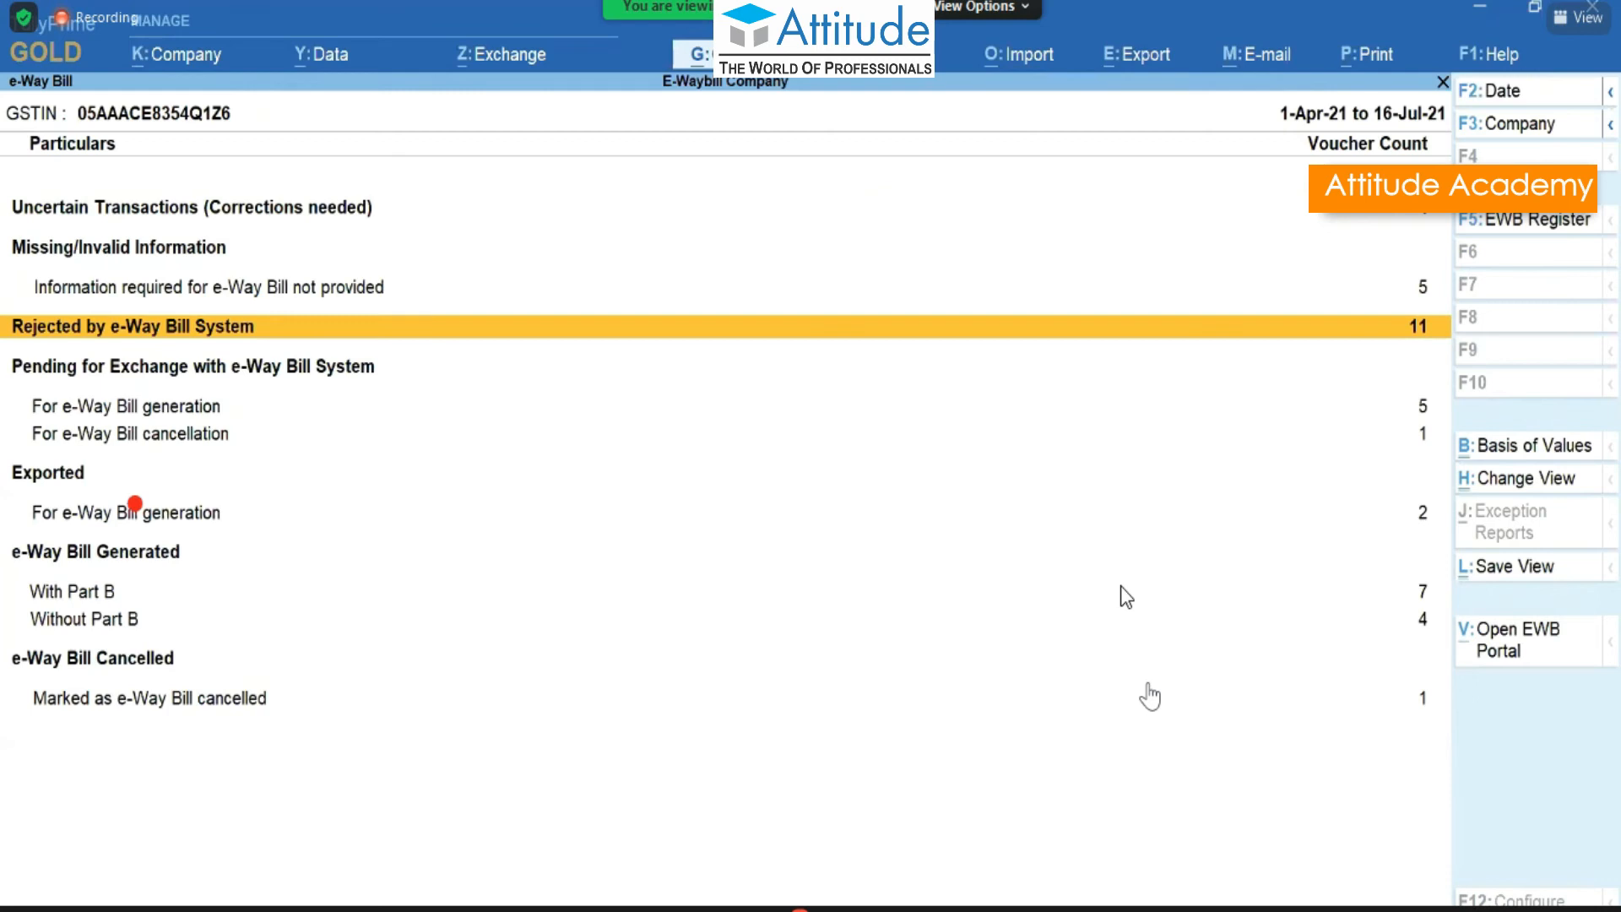
# - Open the With Part B register and mark voucher EWC/31505 (16-Jul-21) for e-Way Bill cancellation
pyautogui.press('Down')
pyautogui.press('Down')
pyautogui.press('Down')
pyautogui.press('Down')
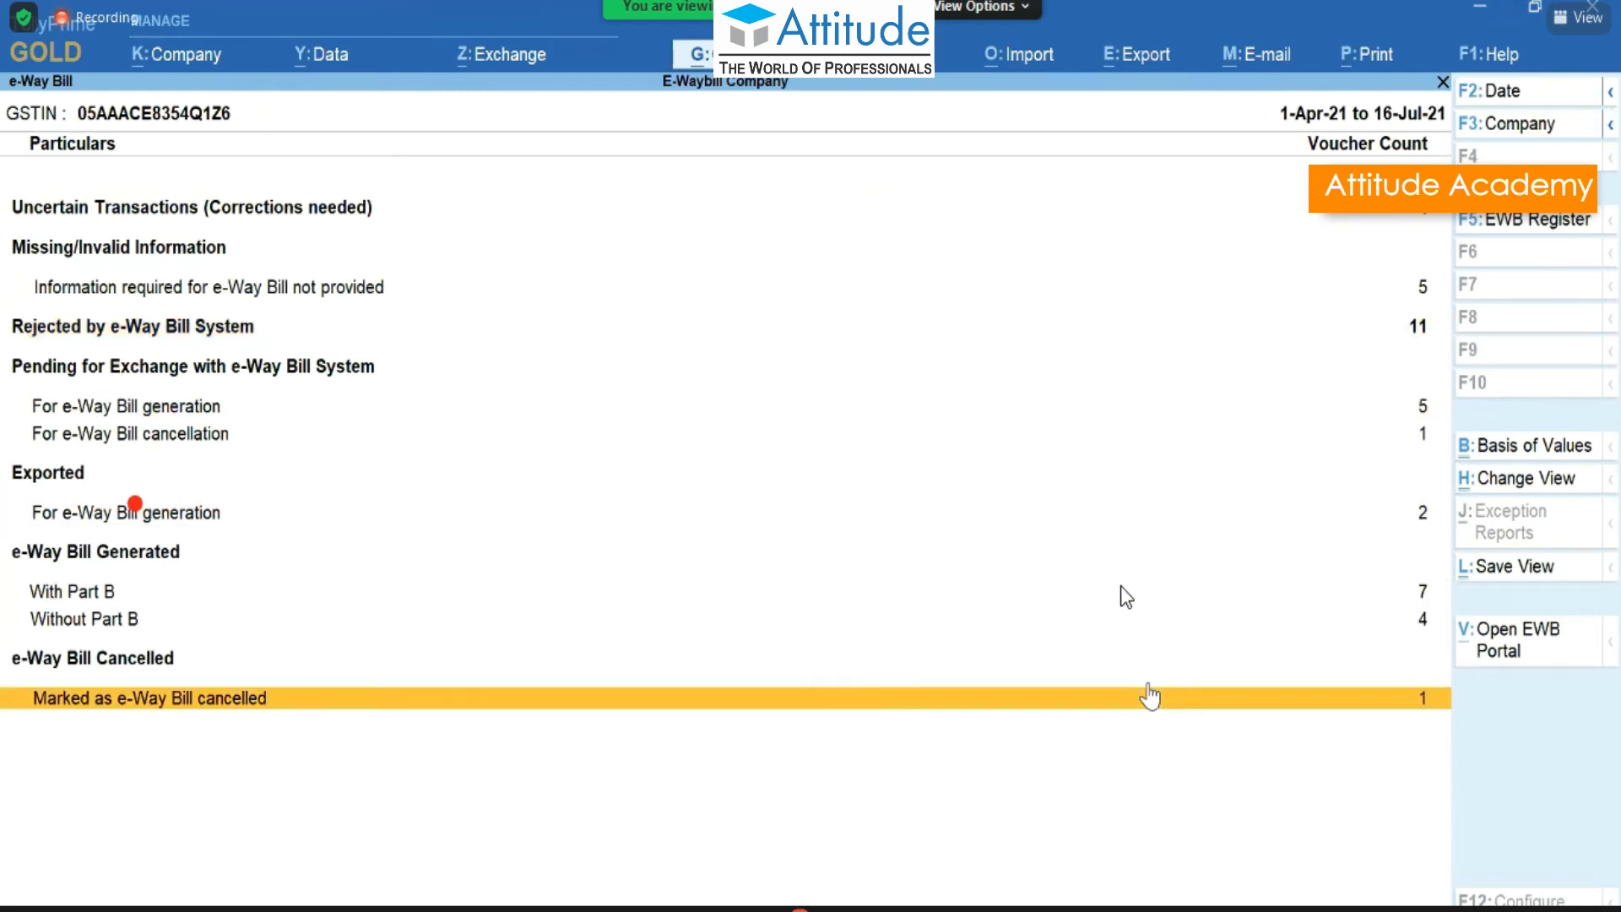
pyautogui.press('Up')
pyautogui.press('Up')
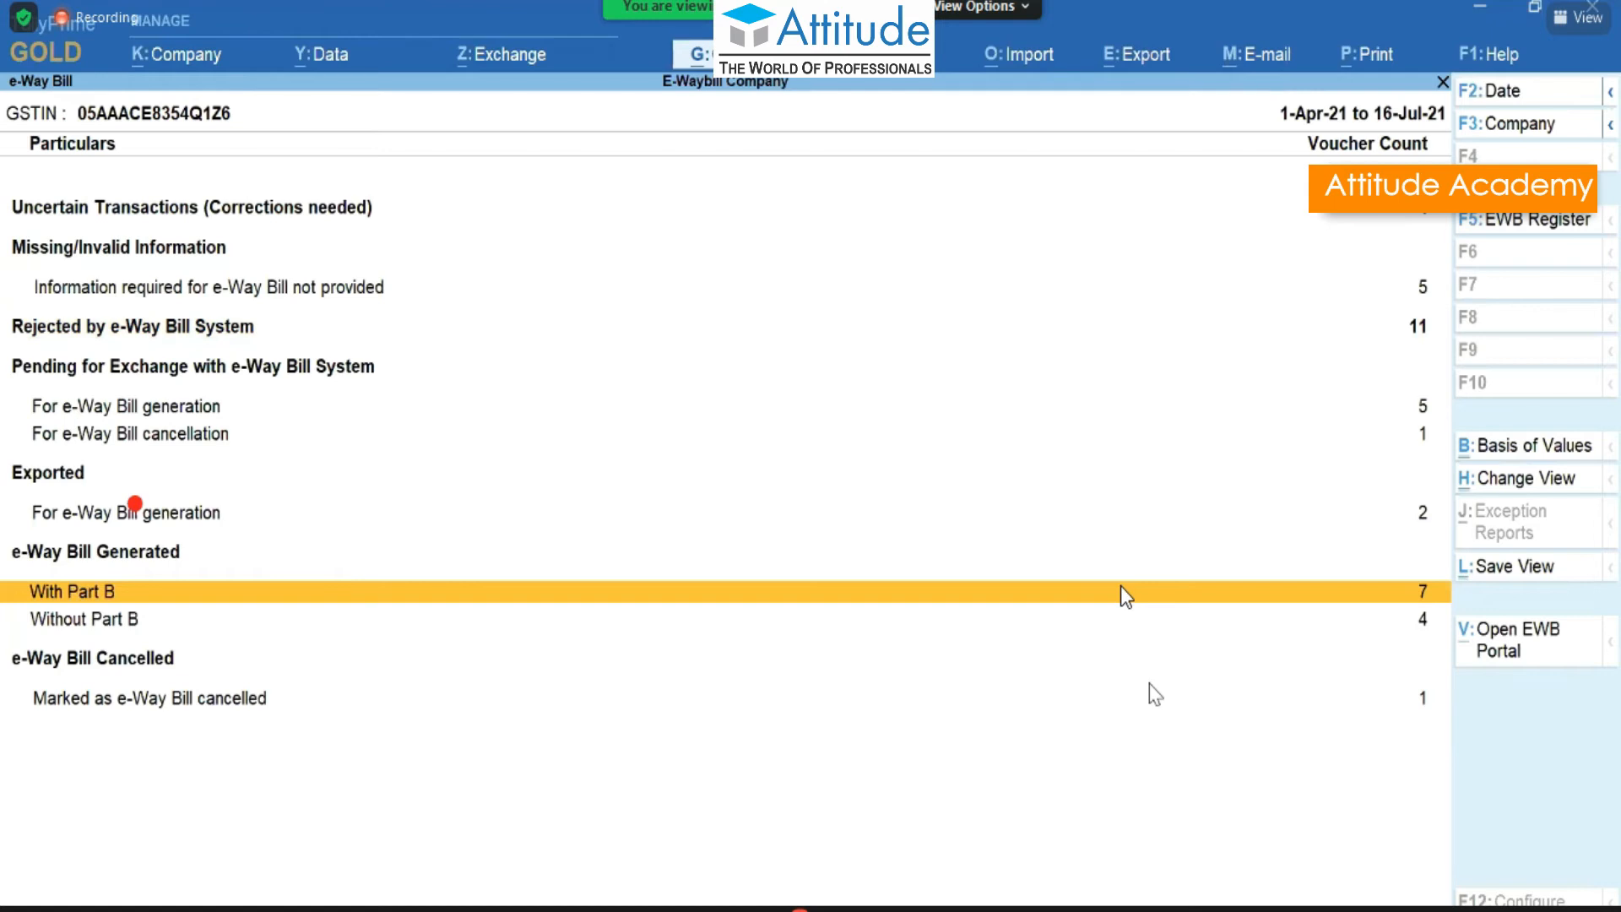
pyautogui.press('Return')
pyautogui.press('Down')
pyautogui.press('Down')
pyautogui.press('Down')
pyautogui.press('Down')
pyautogui.press('Down')
pyautogui.press('Down')
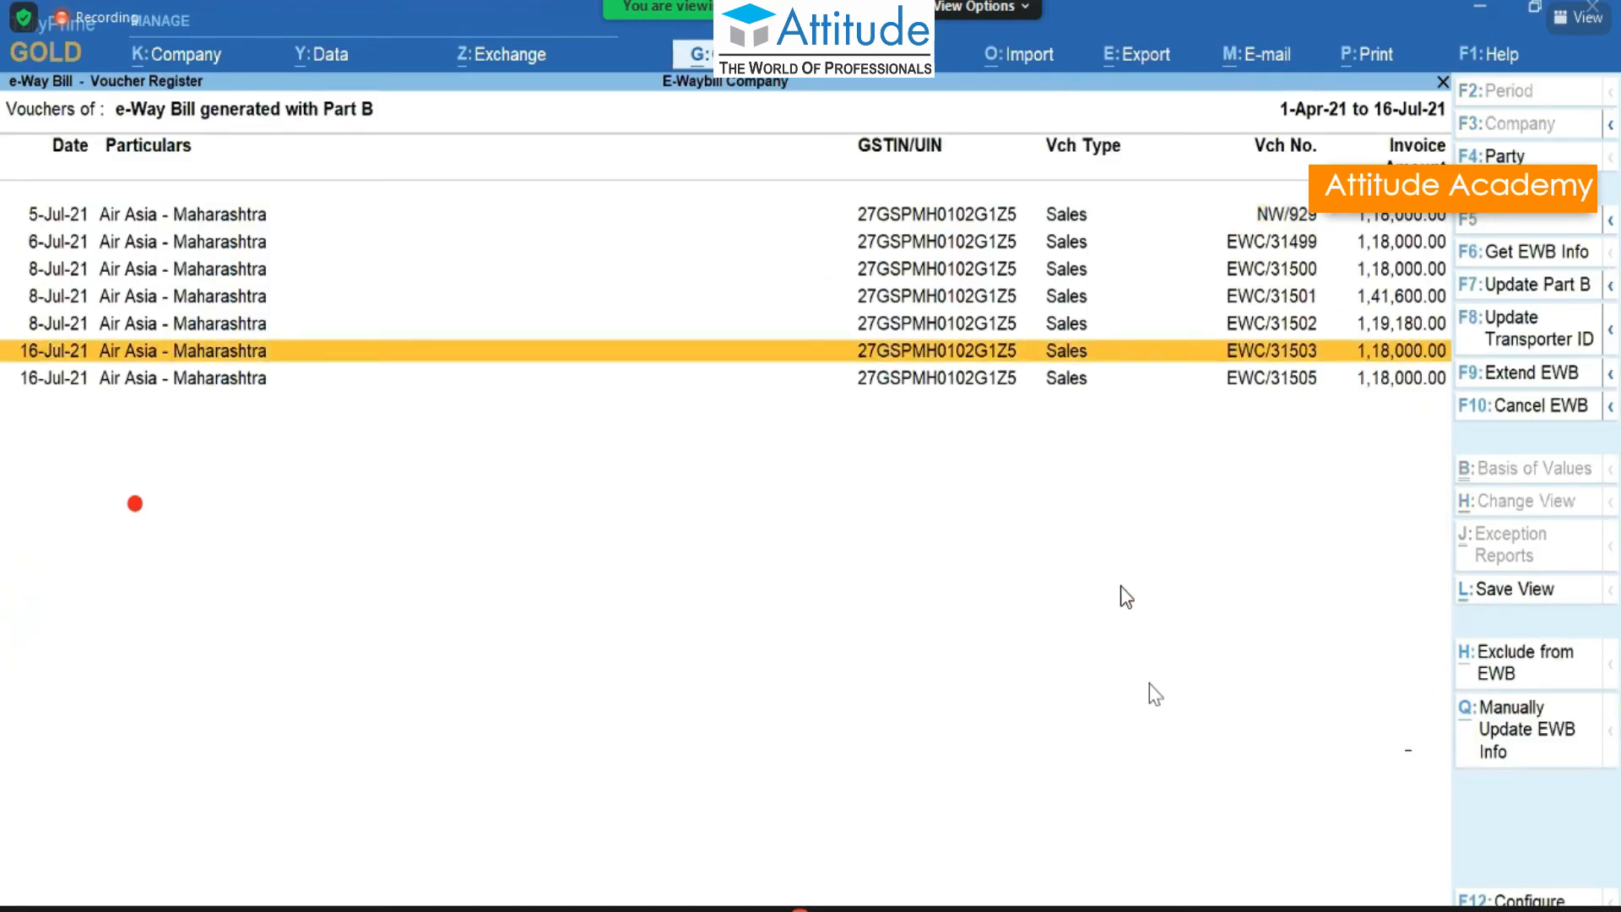
pyautogui.press('space')
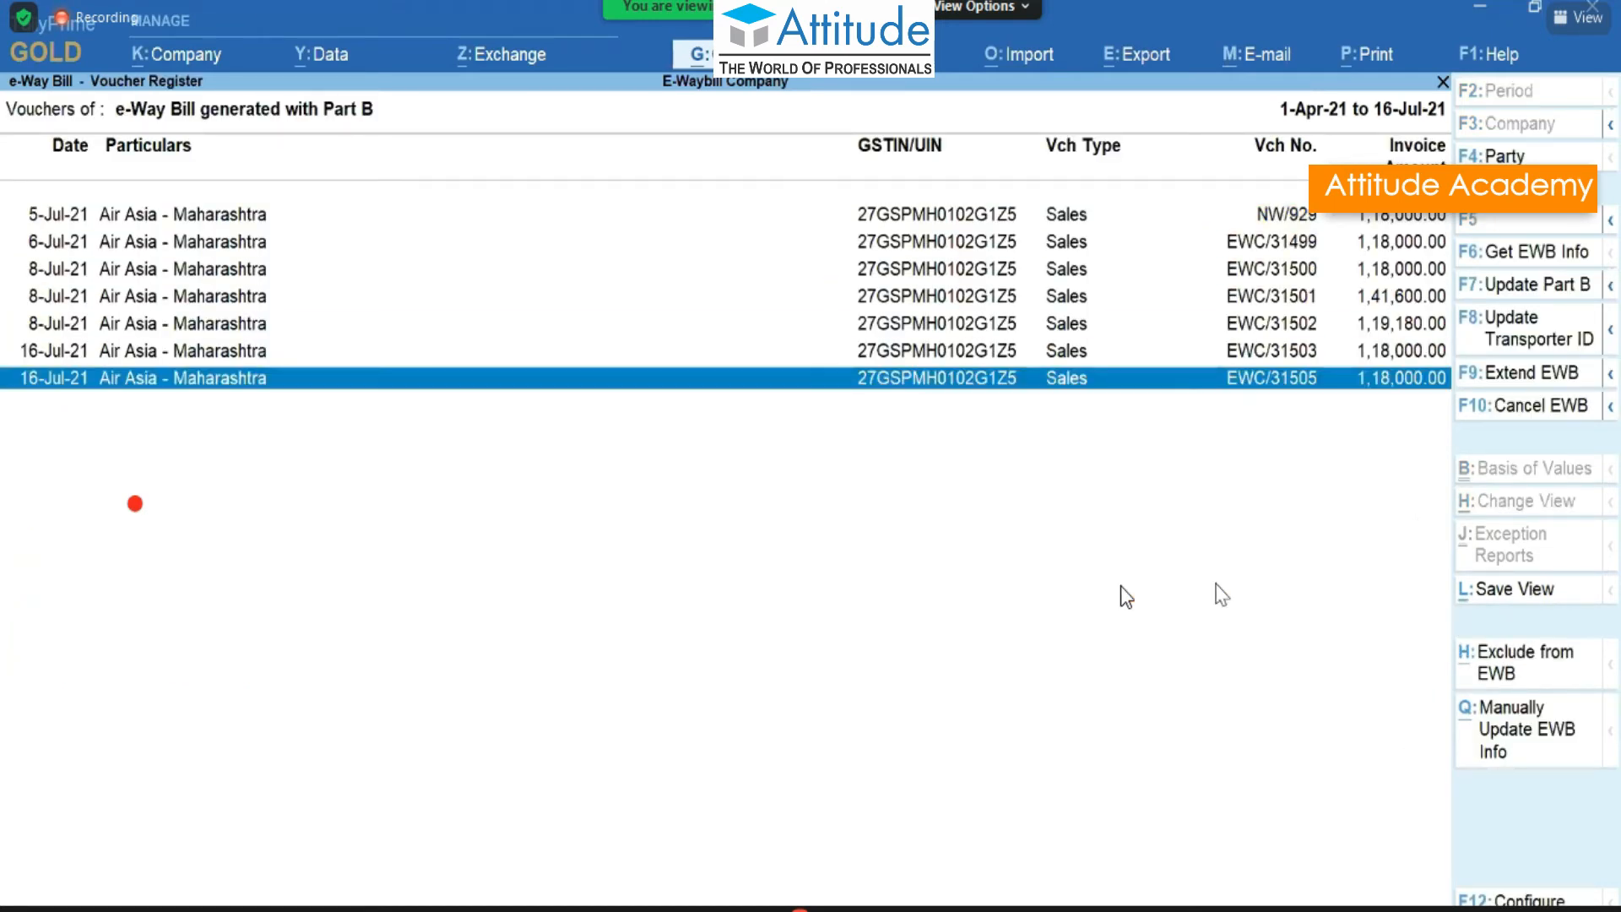
pyautogui.click(1525, 407)
# - Cancel EWC/31505's e-Way Bill with reason 4 - Others and remark 'Testing Purpose'
pyautogui.press('Down')
pyautogui.press('Down')
pyautogui.press('Down')
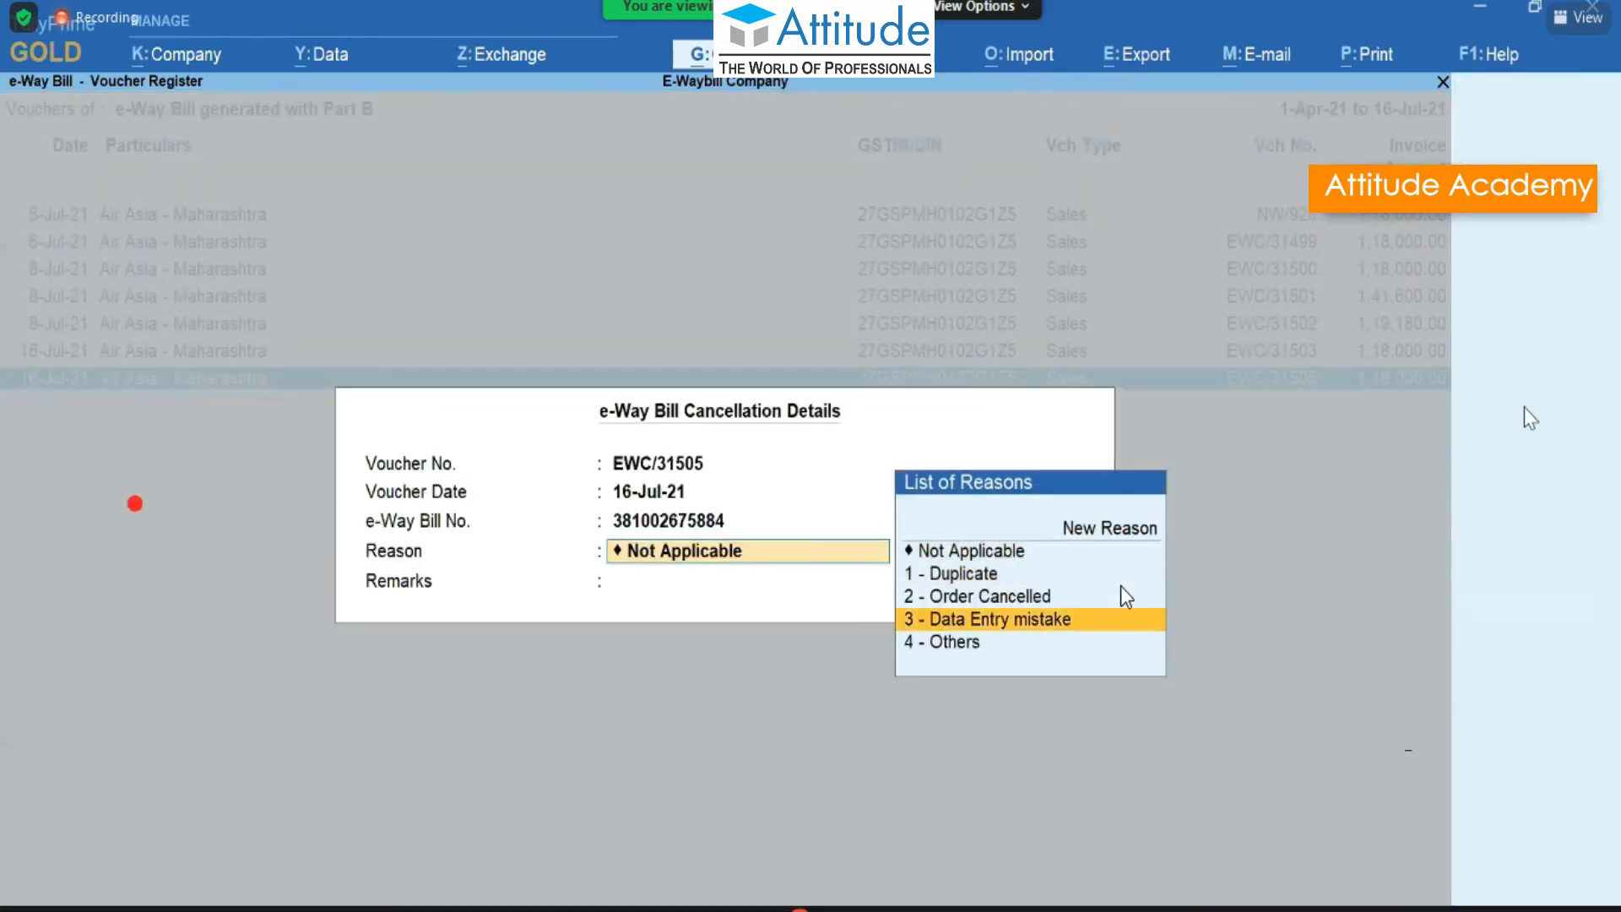
pyautogui.press('Down')
pyautogui.press('Return')
pyautogui.write('Testing Purpose')
pyautogui.press('Return')
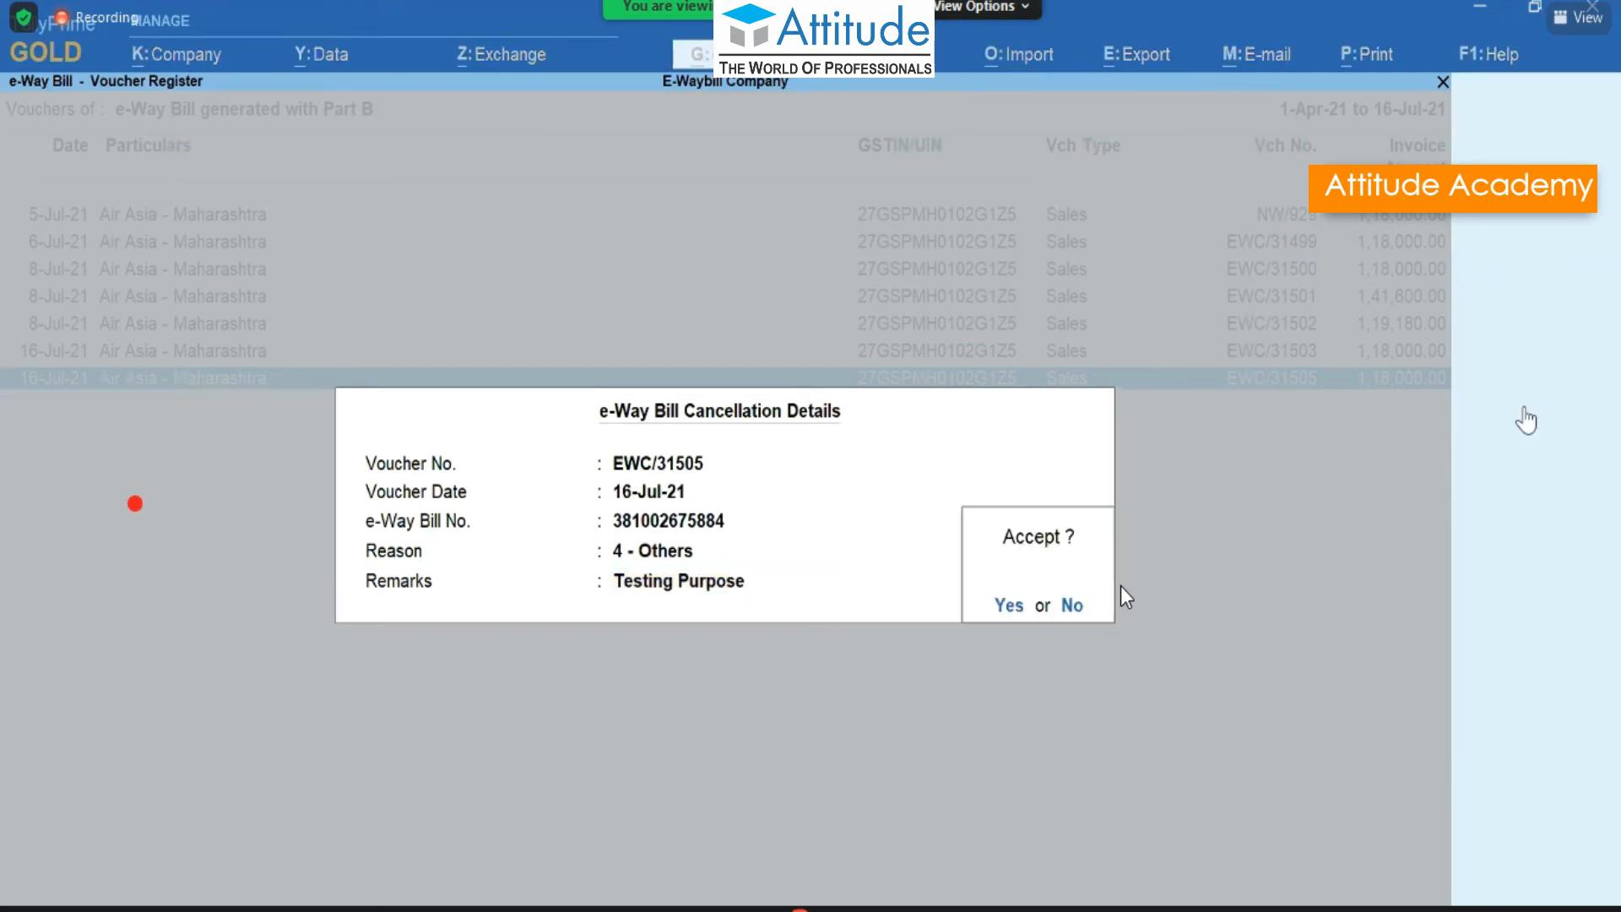
pyautogui.press('y')
pyautogui.press('Escape')
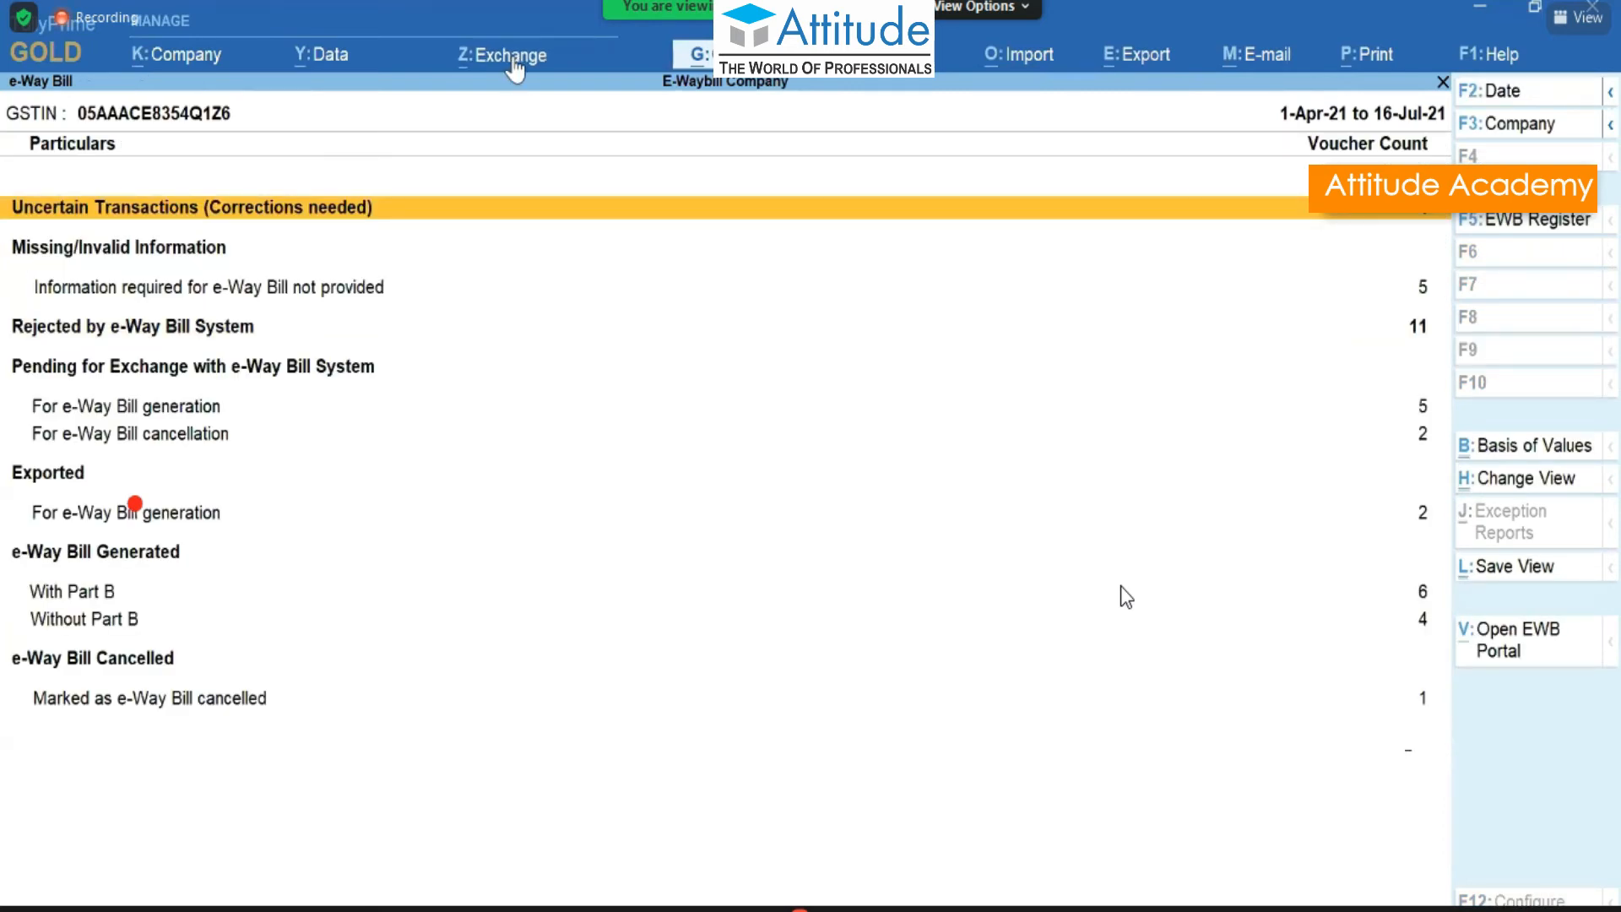
pyautogui.click(511, 57)
# - Send the EWC/31505 cancellation to the e-Way Bill system and go back to Gateway of Tally
pyautogui.press('Return')
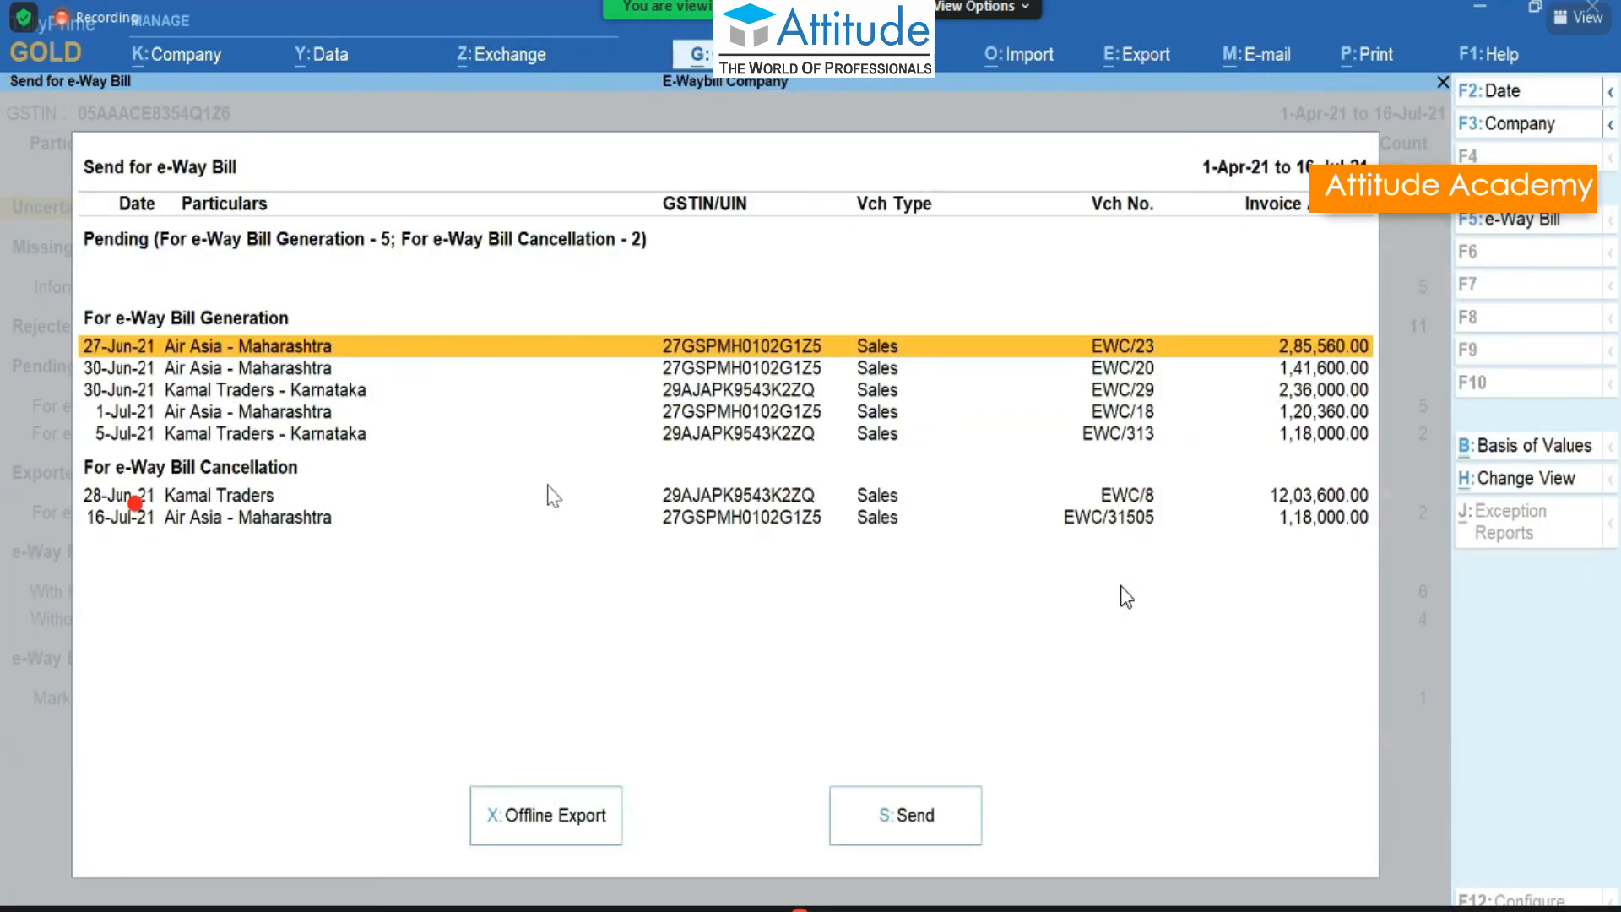
pyautogui.press('Down')
pyautogui.press('Down')
pyautogui.press('Down')
pyautogui.press('Down')
pyautogui.press('Down')
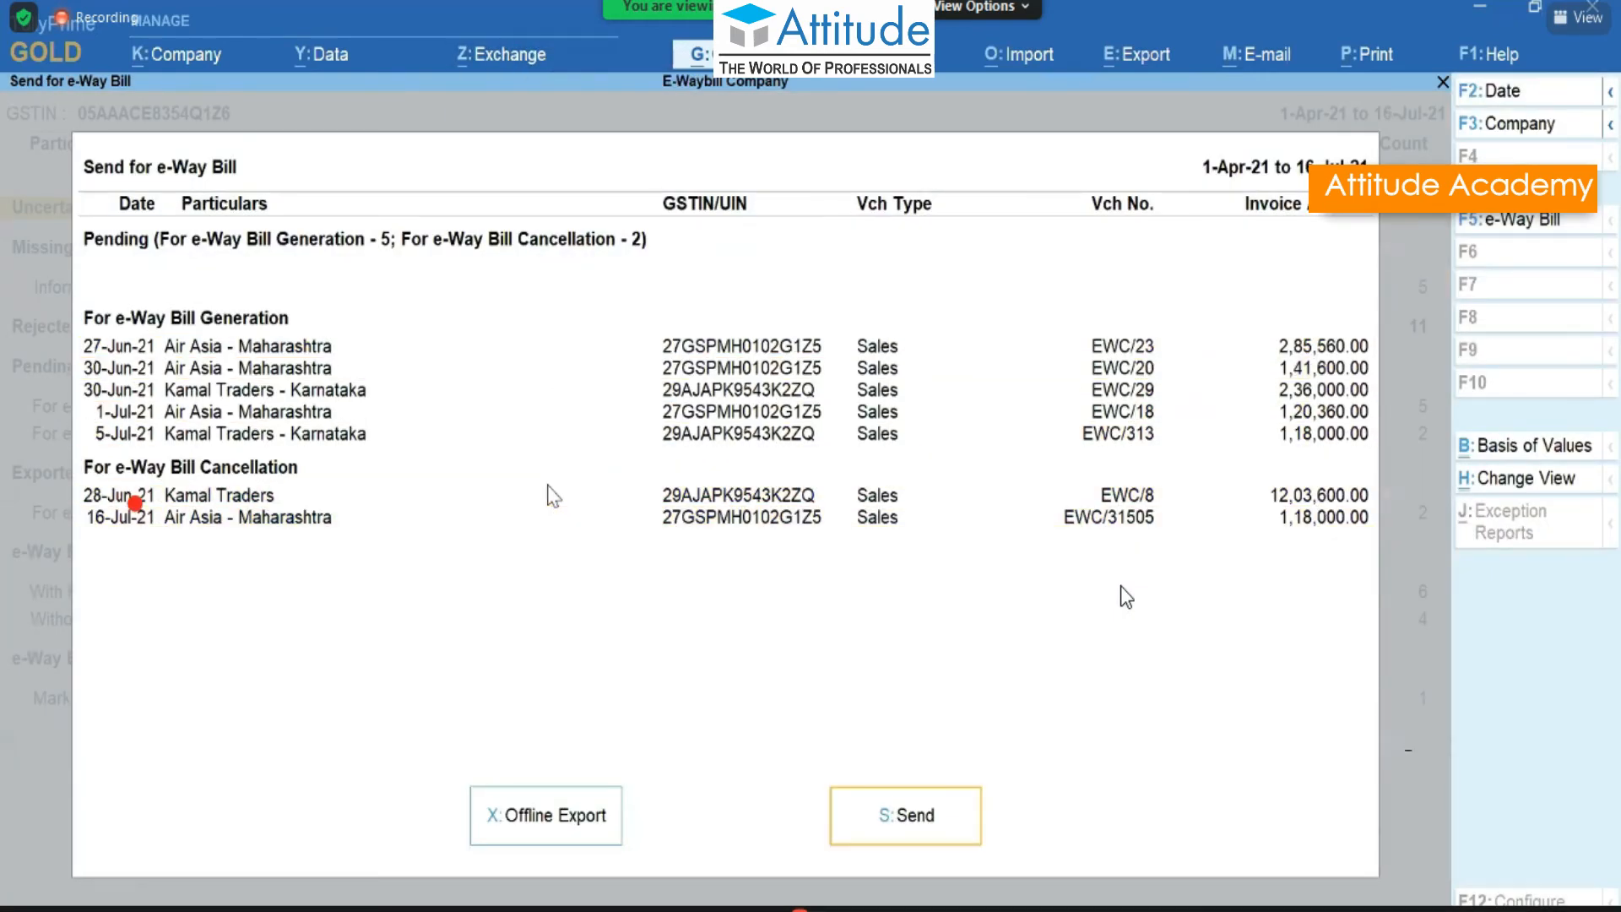
pyautogui.press('Down')
pyautogui.press('space')
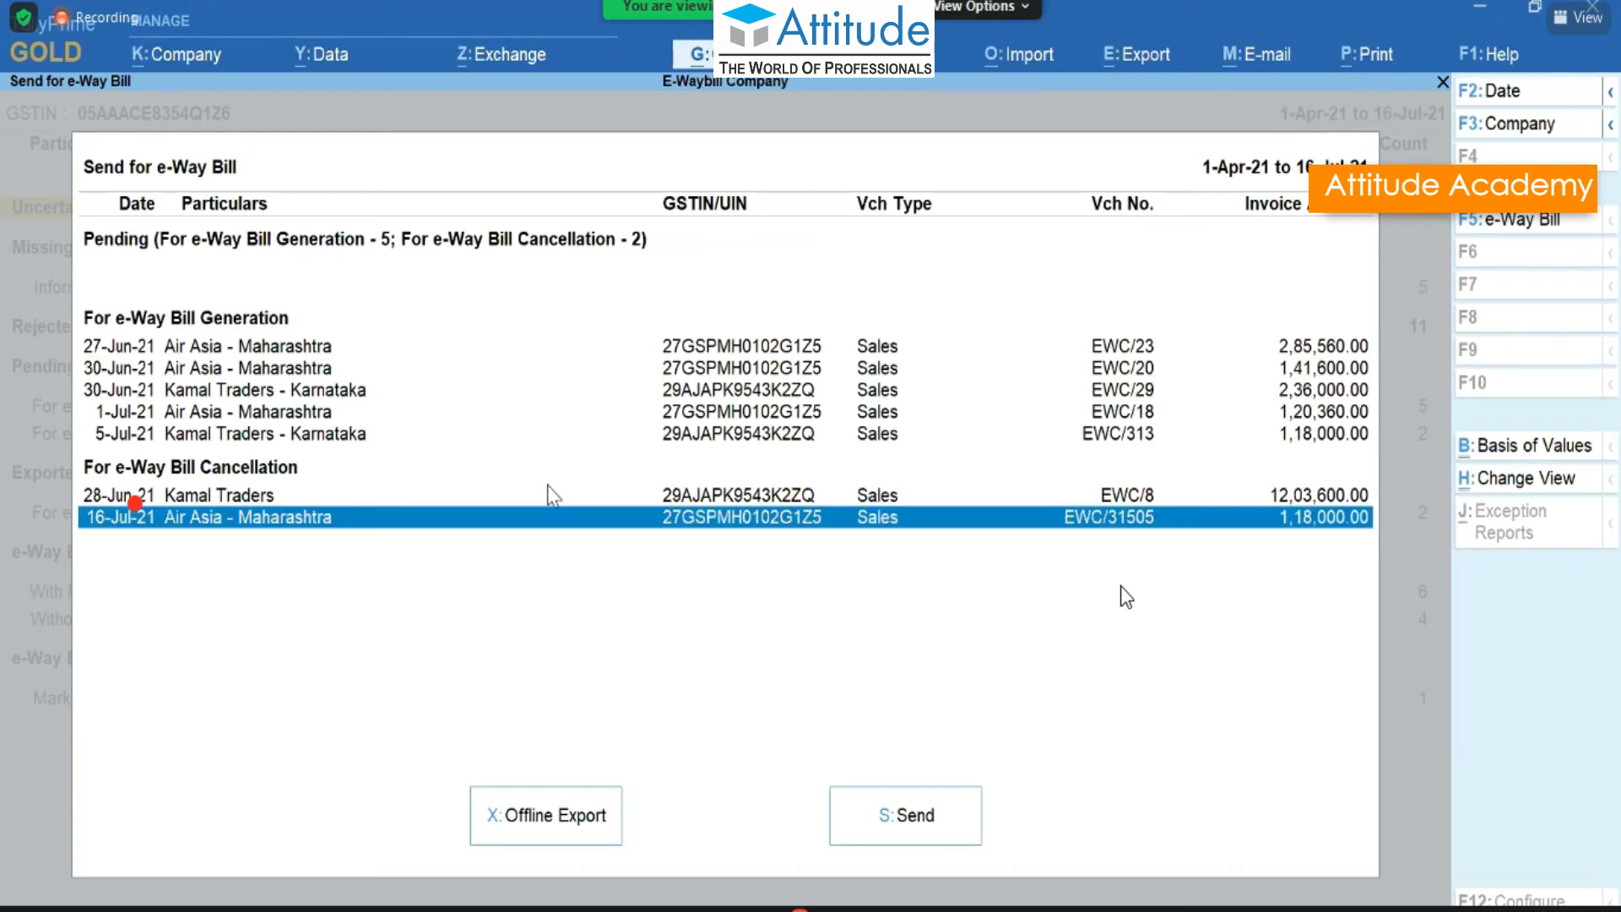
pyautogui.click(917, 838)
pyautogui.press('Return')
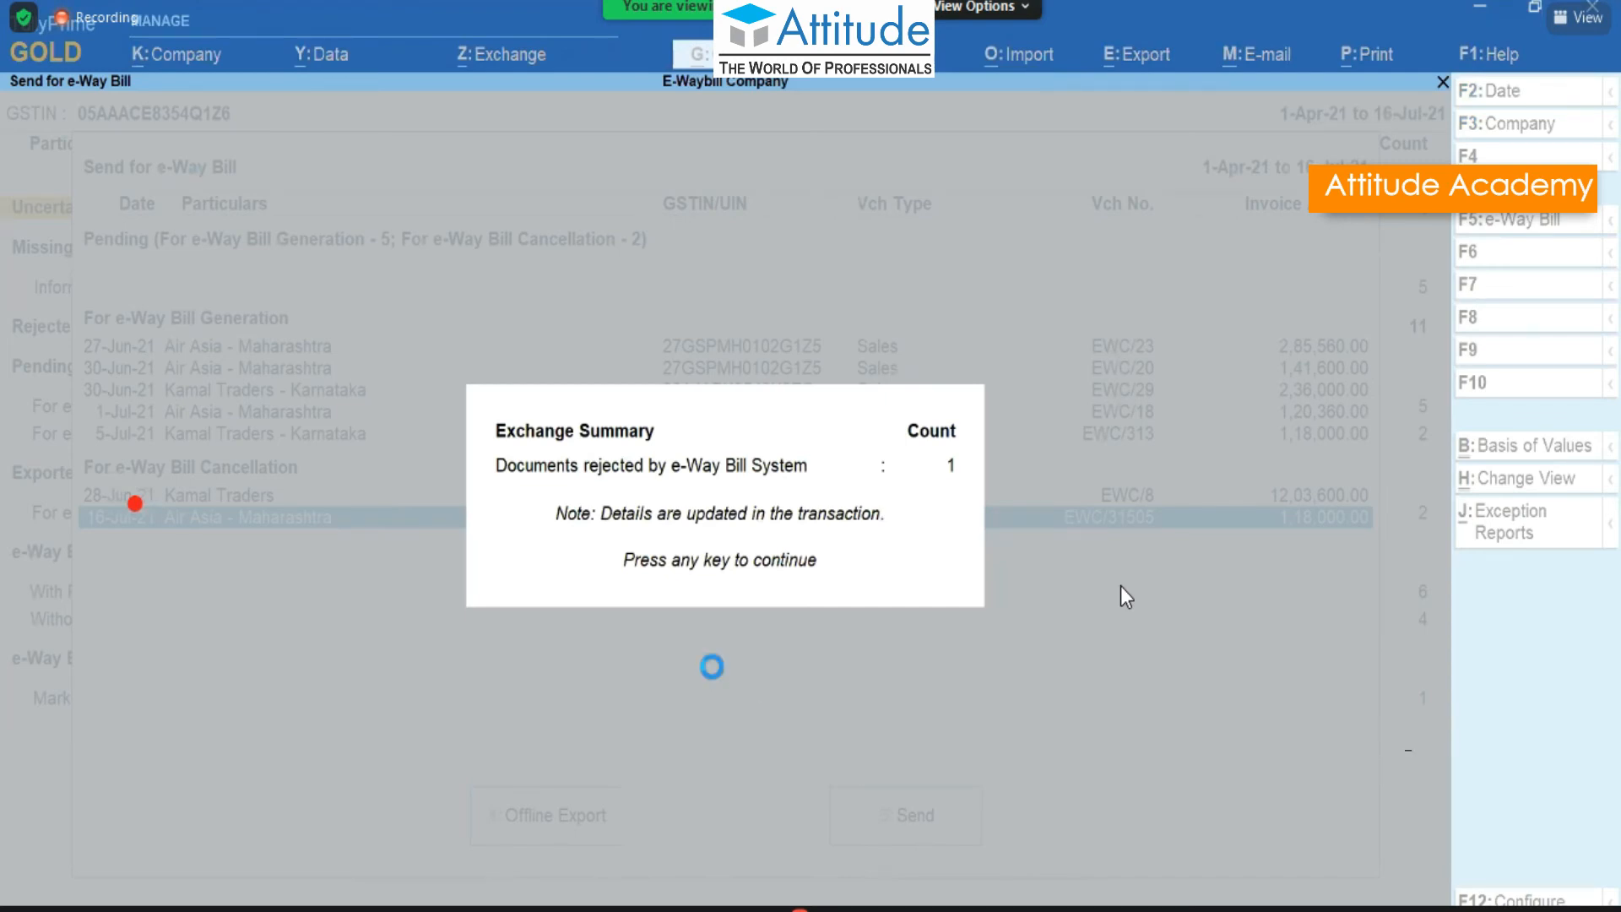
pyautogui.press('Return')
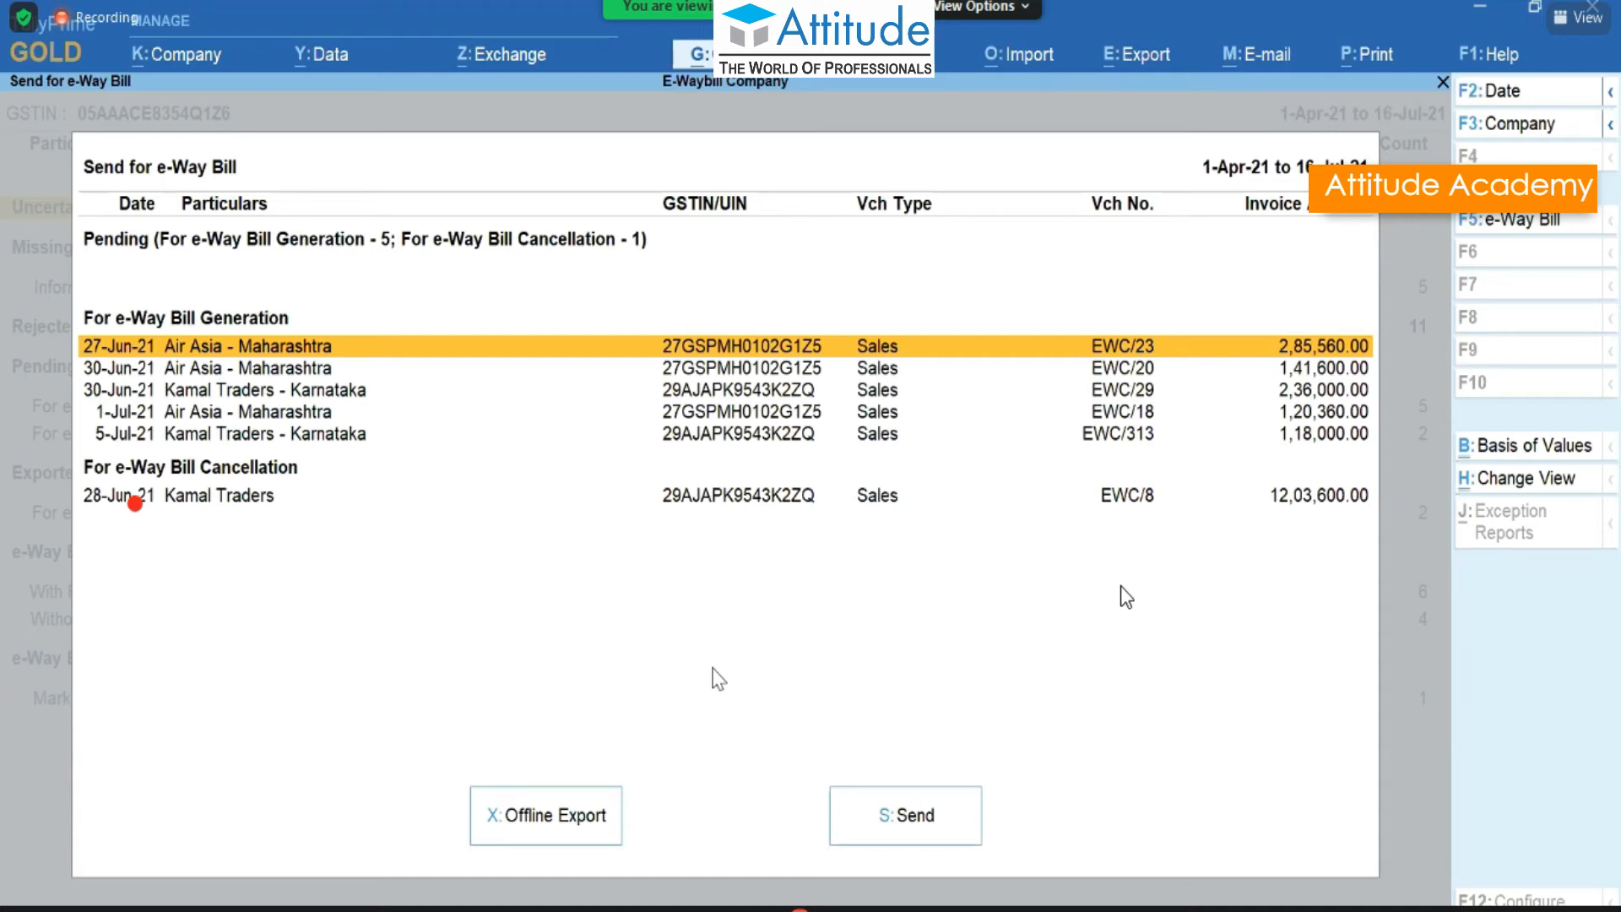
pyautogui.press('Escape')
pyautogui.press('Escape')
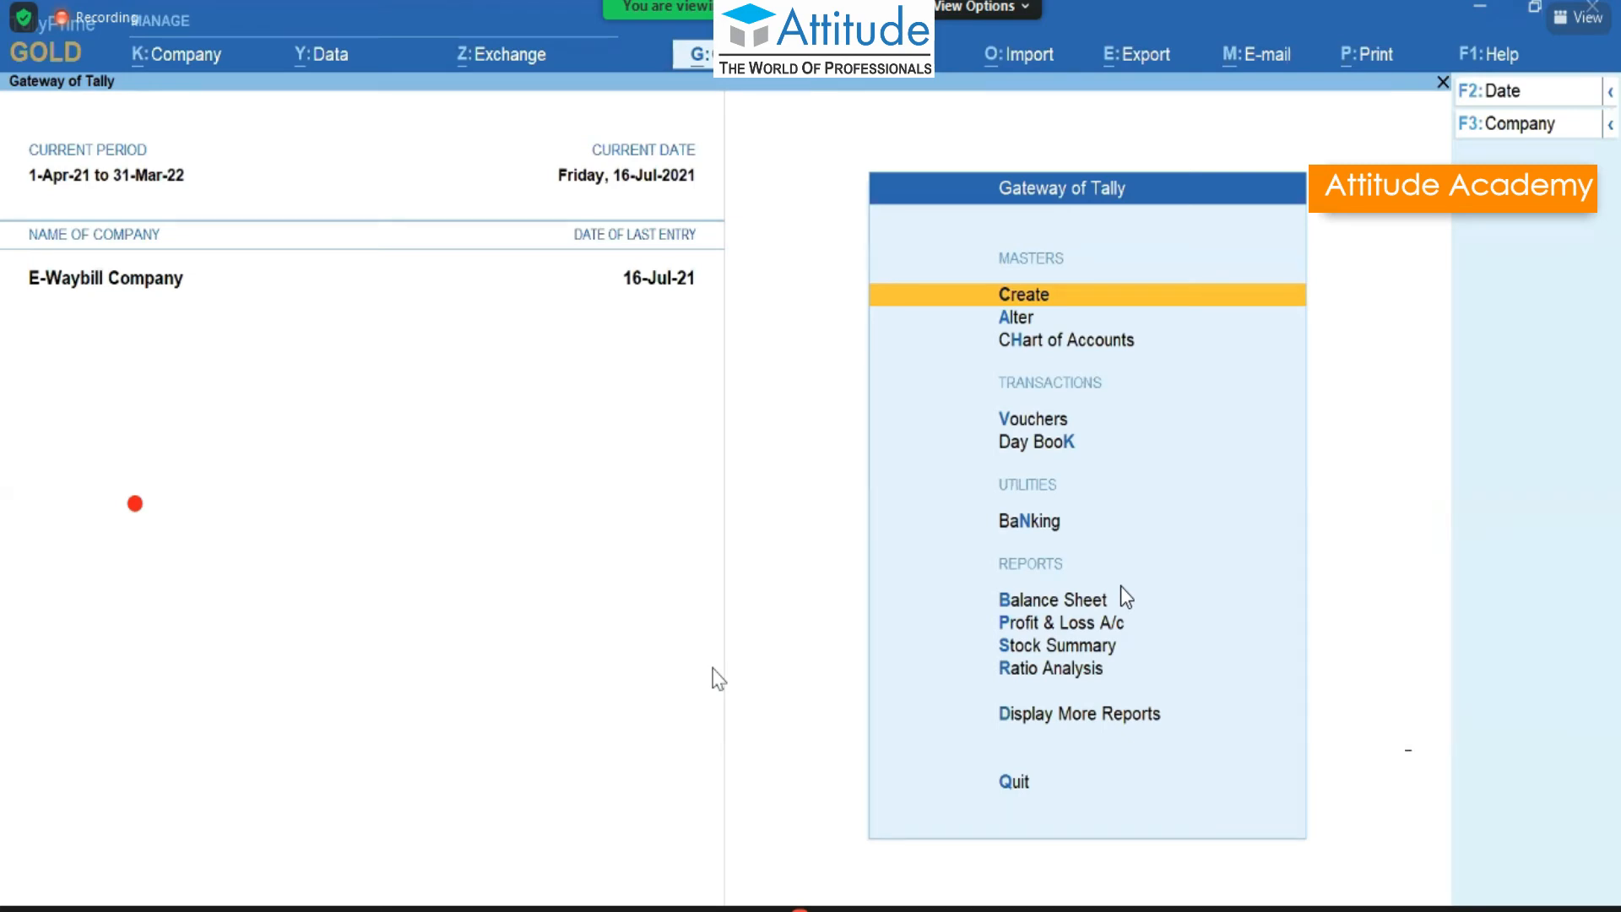
pyautogui.press('XF86AudioRaiseVolume')
pyautogui.press('XF86AudioRaiseVolume')
pyautogui.press('XF86AudioRaiseVolume')
pyautogui.press('XF86AudioRaiseVolume')
pyautogui.press('XF86AudioRaiseVolume')
pyautogui.press('XF86AudioRaiseVolume')
pyautogui.press('XF86AudioRaiseVolume')
pyautogui.press('XF86AudioRaiseVolume')
pyautogui.press('XF86AudioRaiseVolume')
pyautogui.press('XF86AudioRaiseVolume')
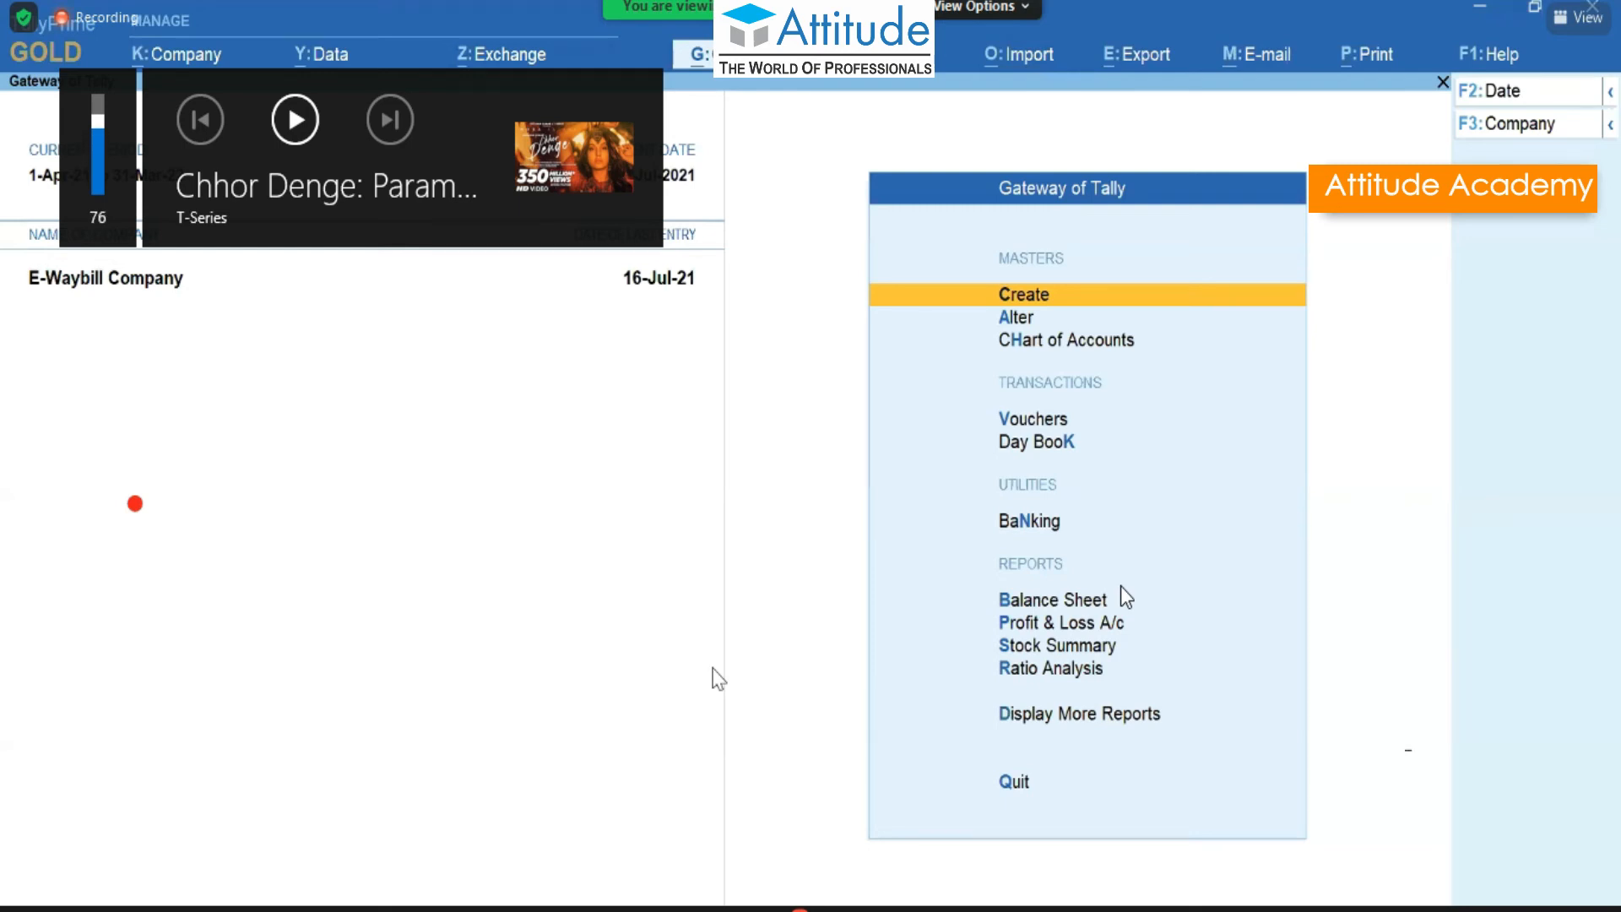
# - Dismiss the Quit prompt and bring up the Windows task switcher with Alt+Tab
pyautogui.press('Escape')
pyautogui.press('Escape')
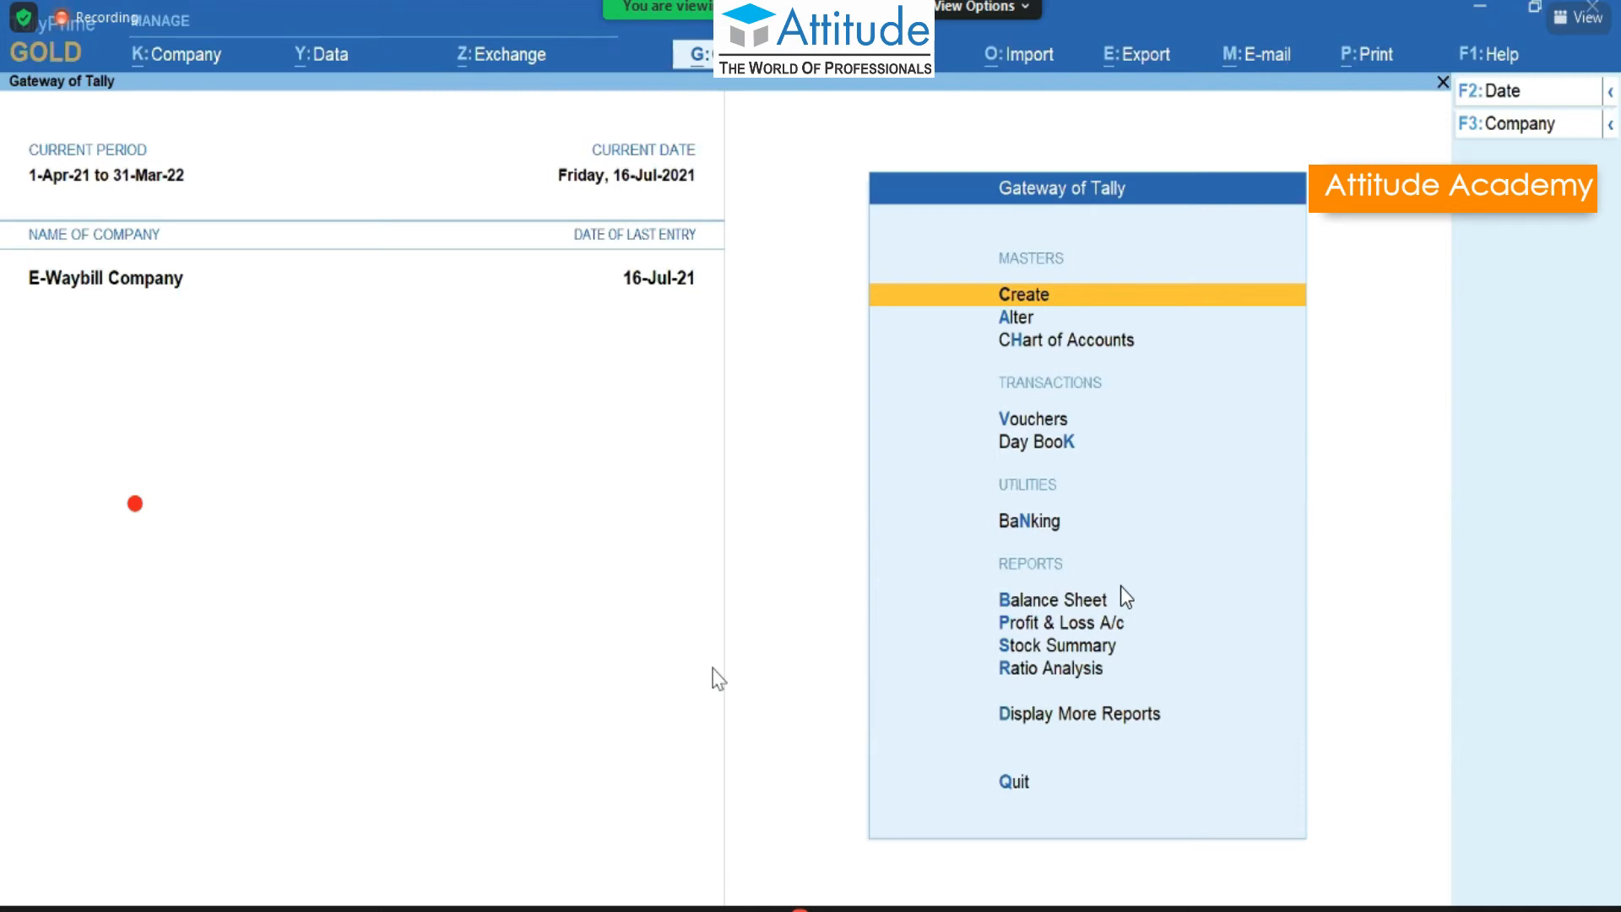
pyautogui.hotkey('alt', 'Tab')
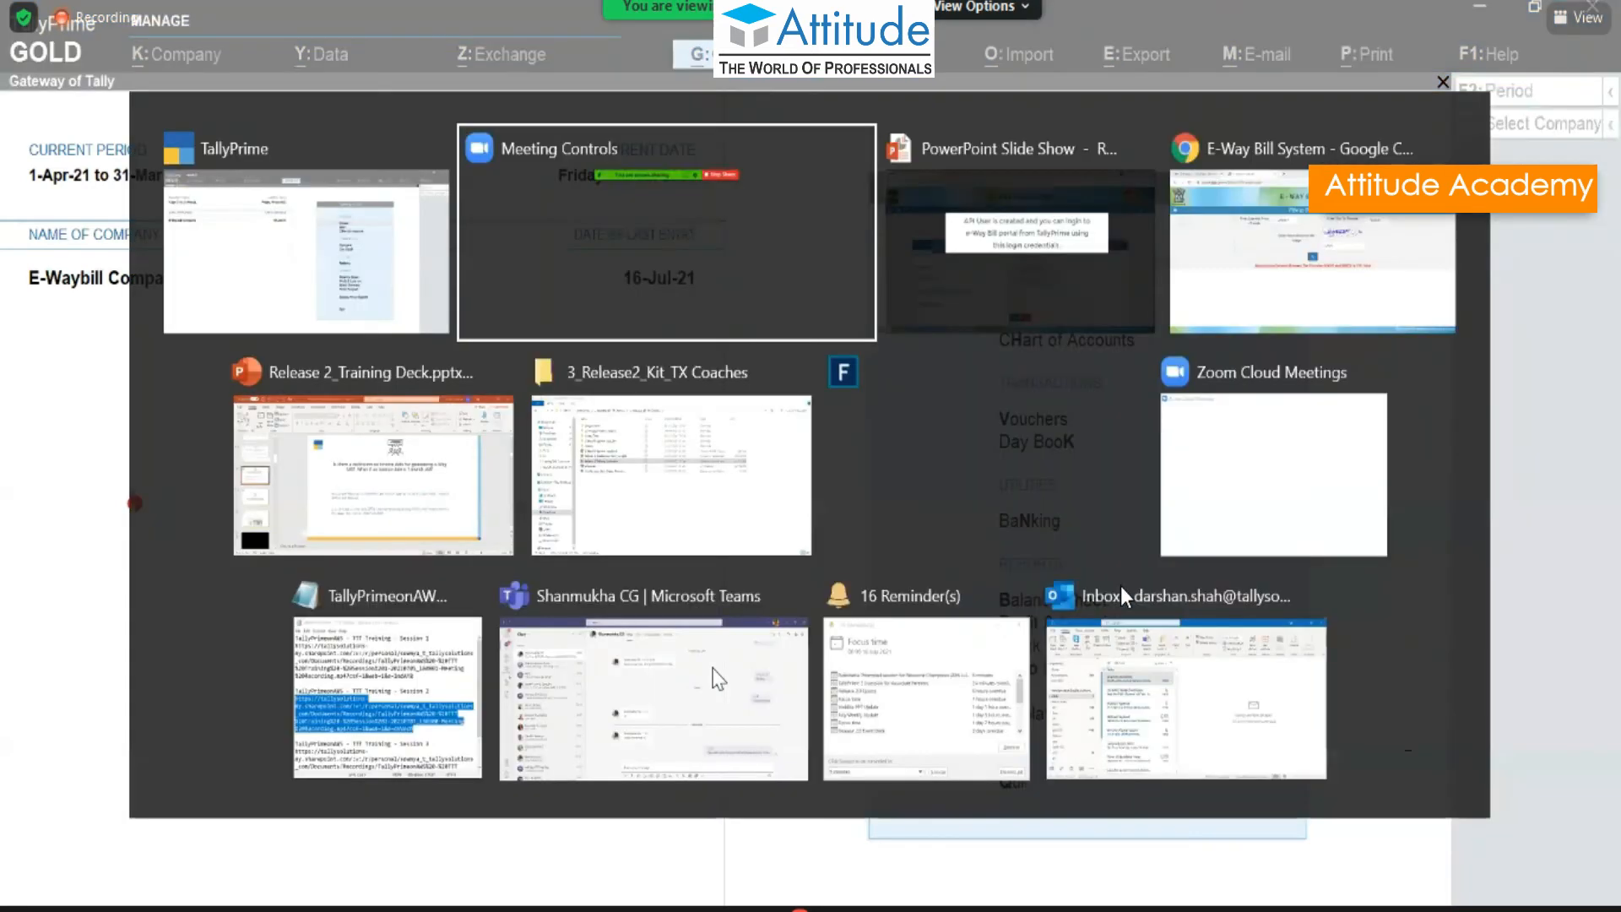
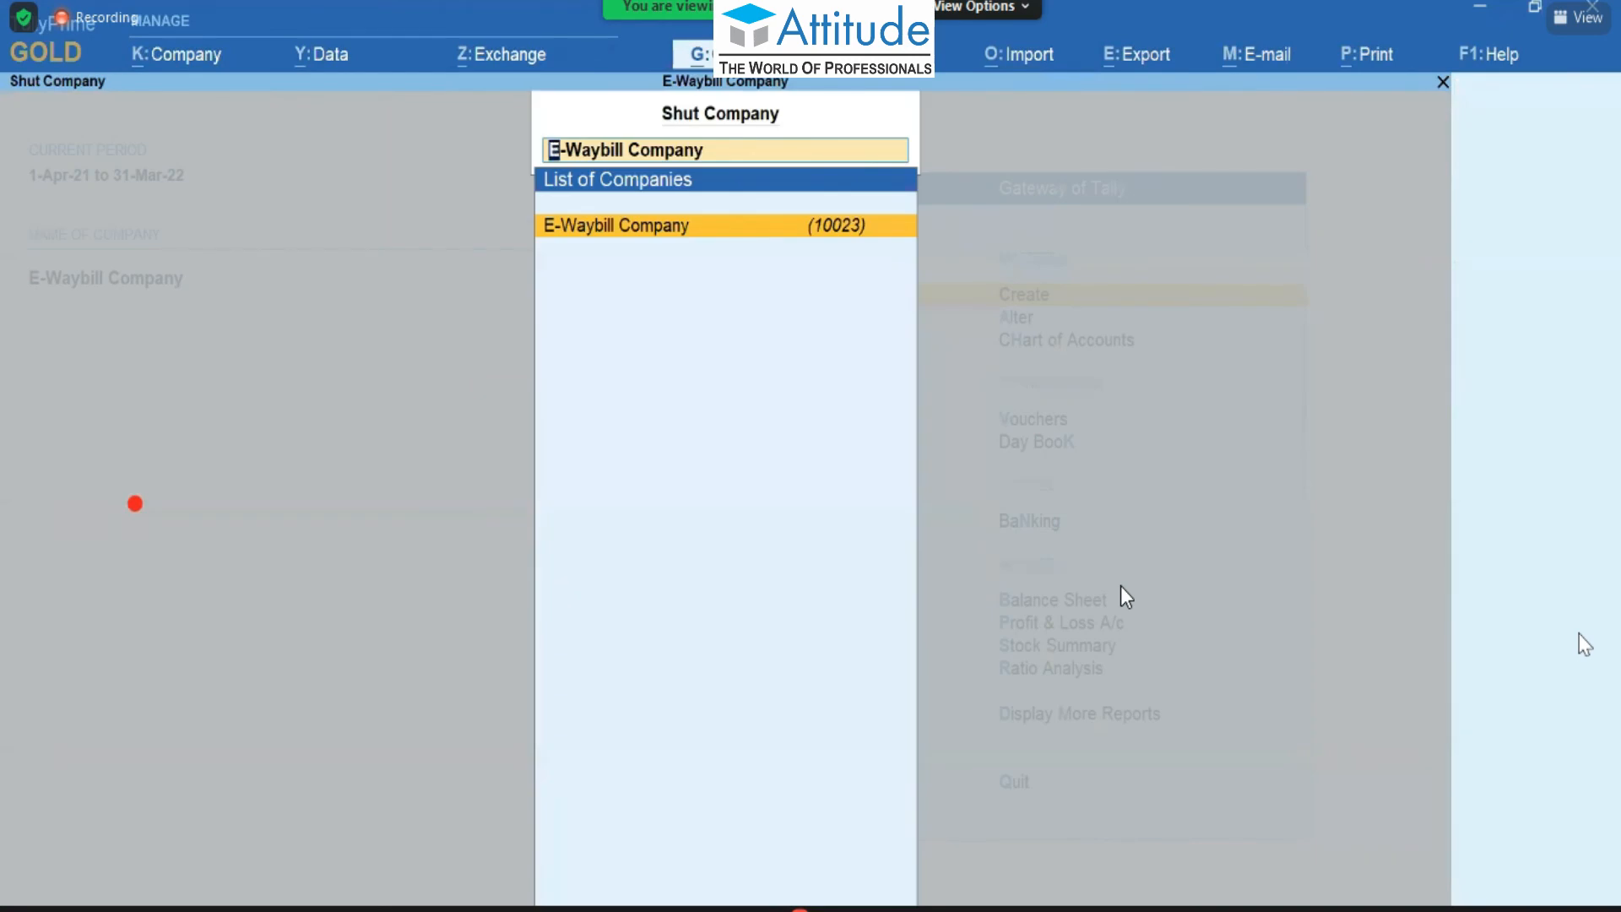
# - Dismiss the shut-company list, browse the Alter masters menu, then back out to Gateway of Tally
pyautogui.press('Escape')
pyautogui.press('Escape')
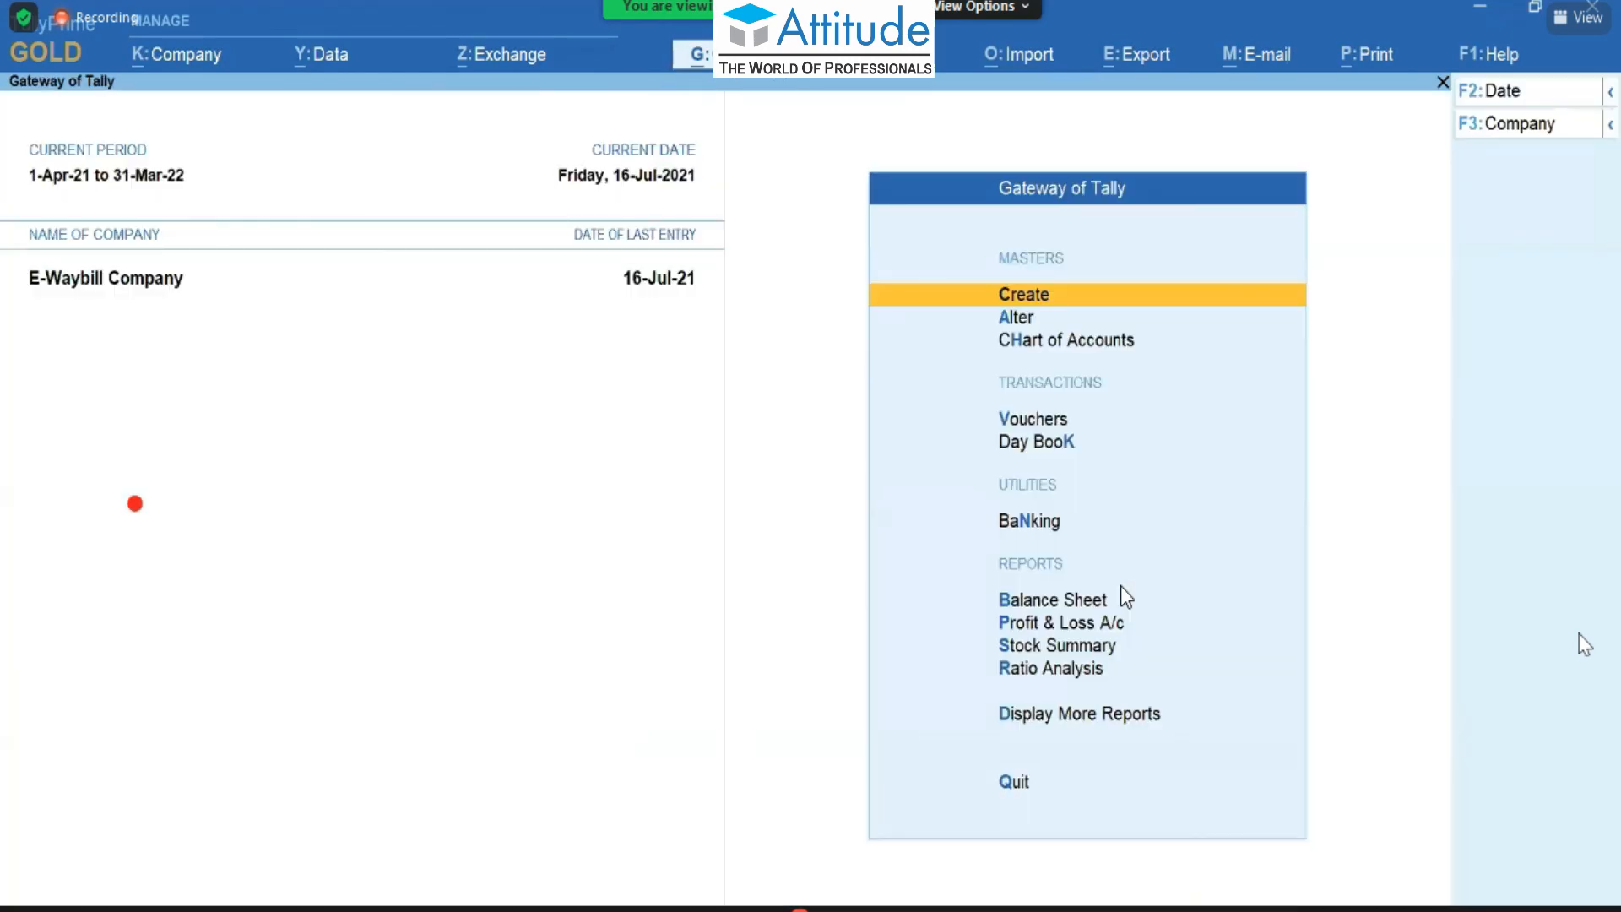
pyautogui.press('Down')
pyautogui.press('Down')
pyautogui.press('Up')
pyautogui.press('Return')
pyautogui.press('Down')
pyautogui.press('Down')
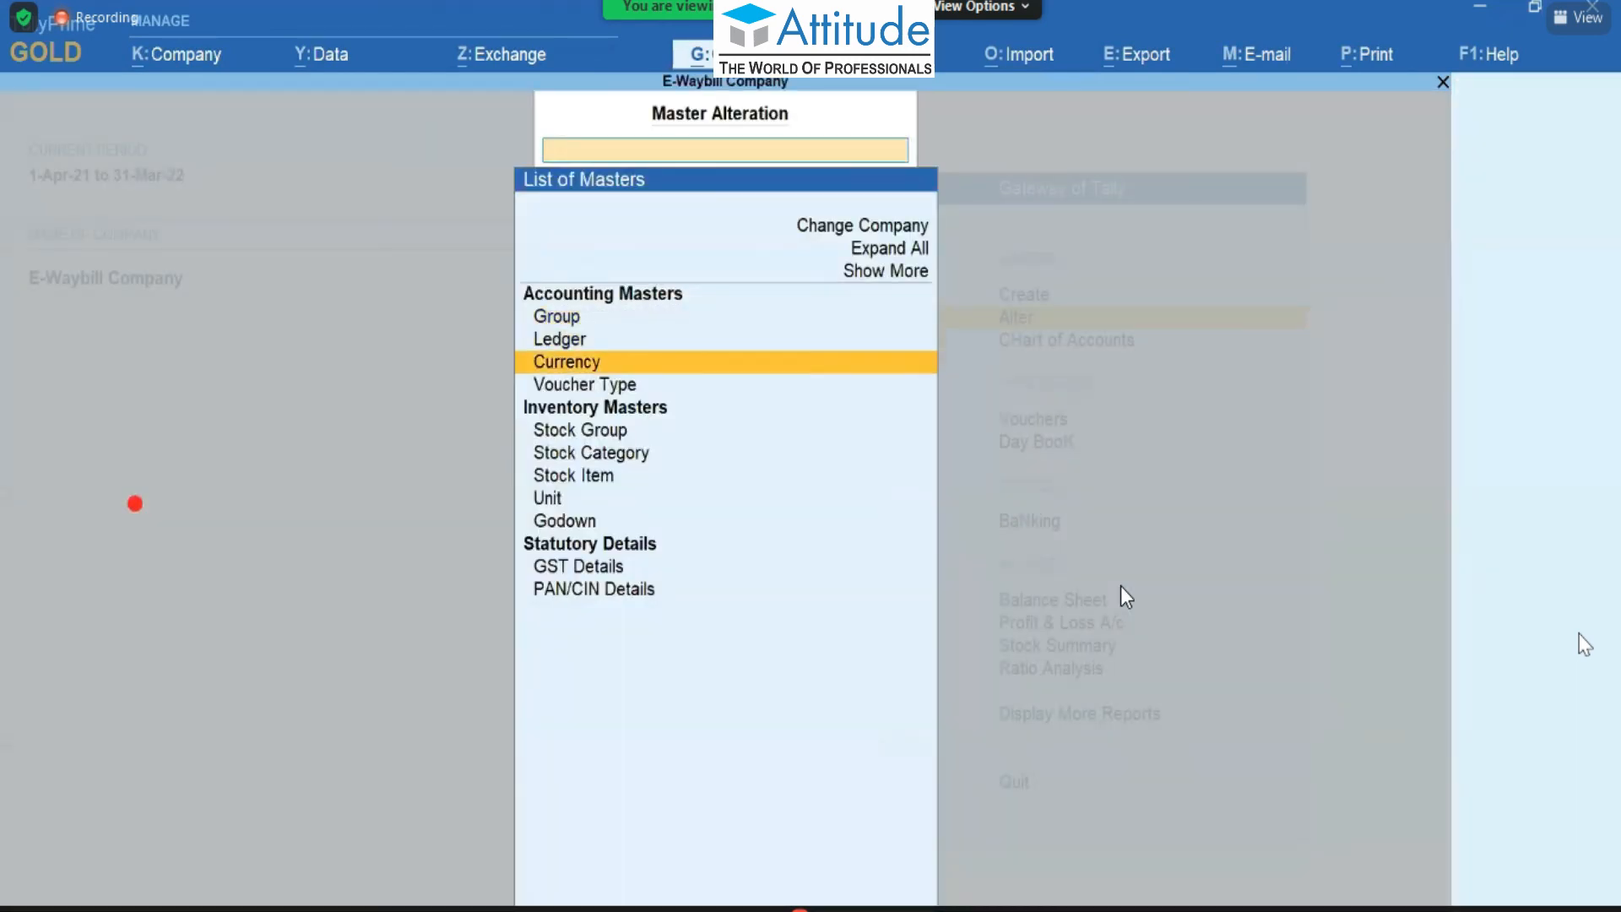
pyautogui.press('Up')
pyautogui.press('Return')
pyautogui.press('Escape')
pyautogui.press('Escape')
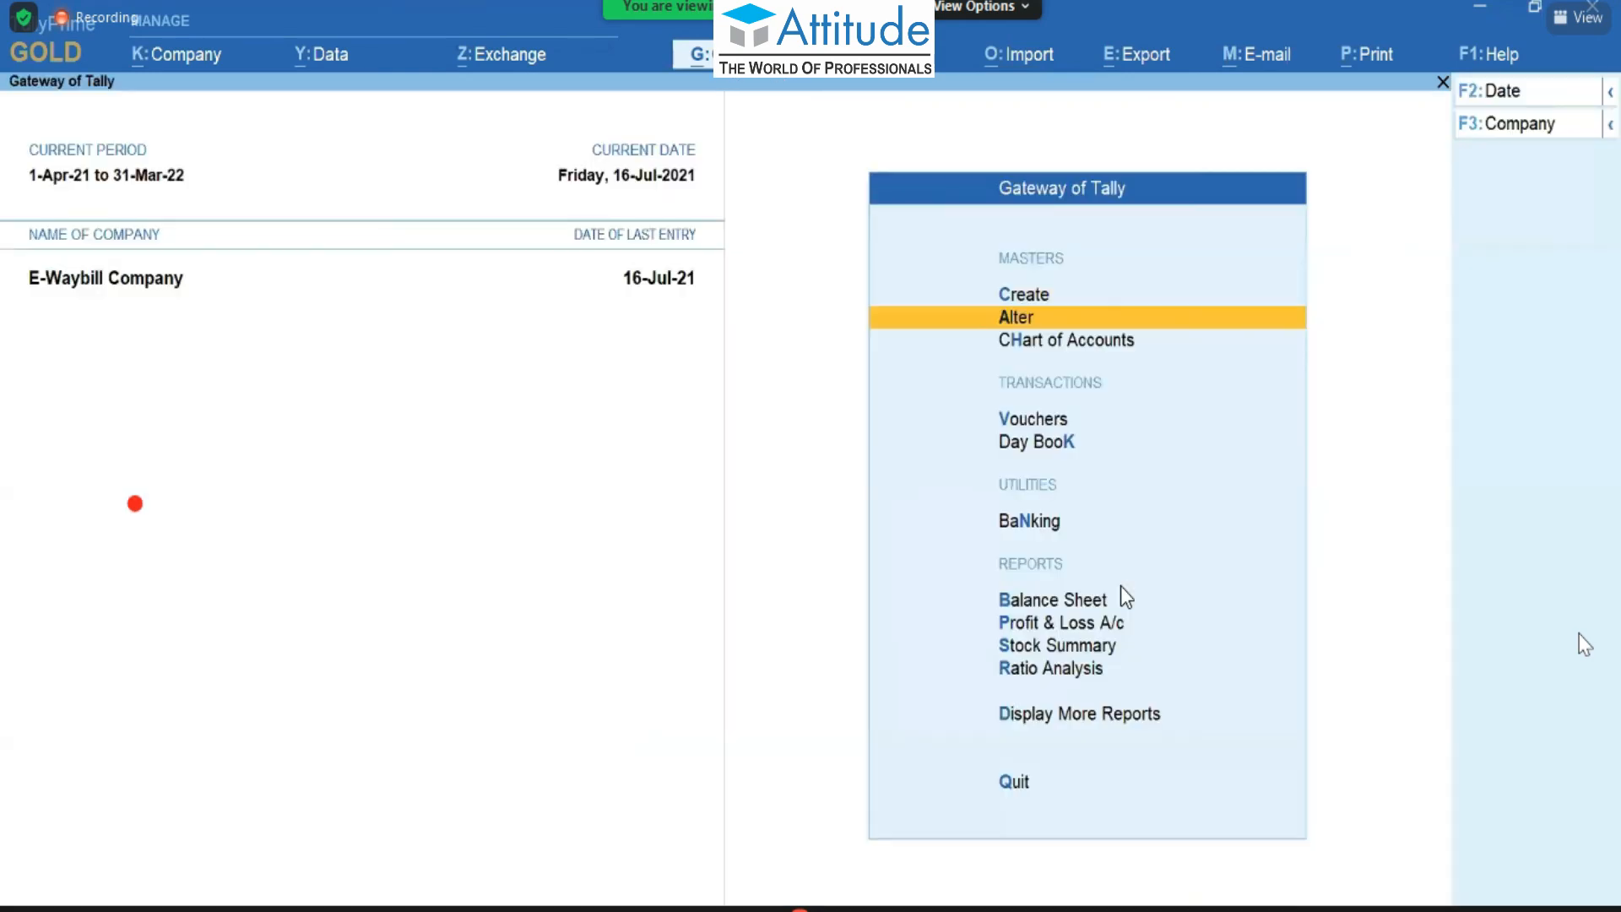
# - Open Alter > Ledger and highlight Kamal Traders - Karnataka in the ledger list
pyautogui.press('Up')
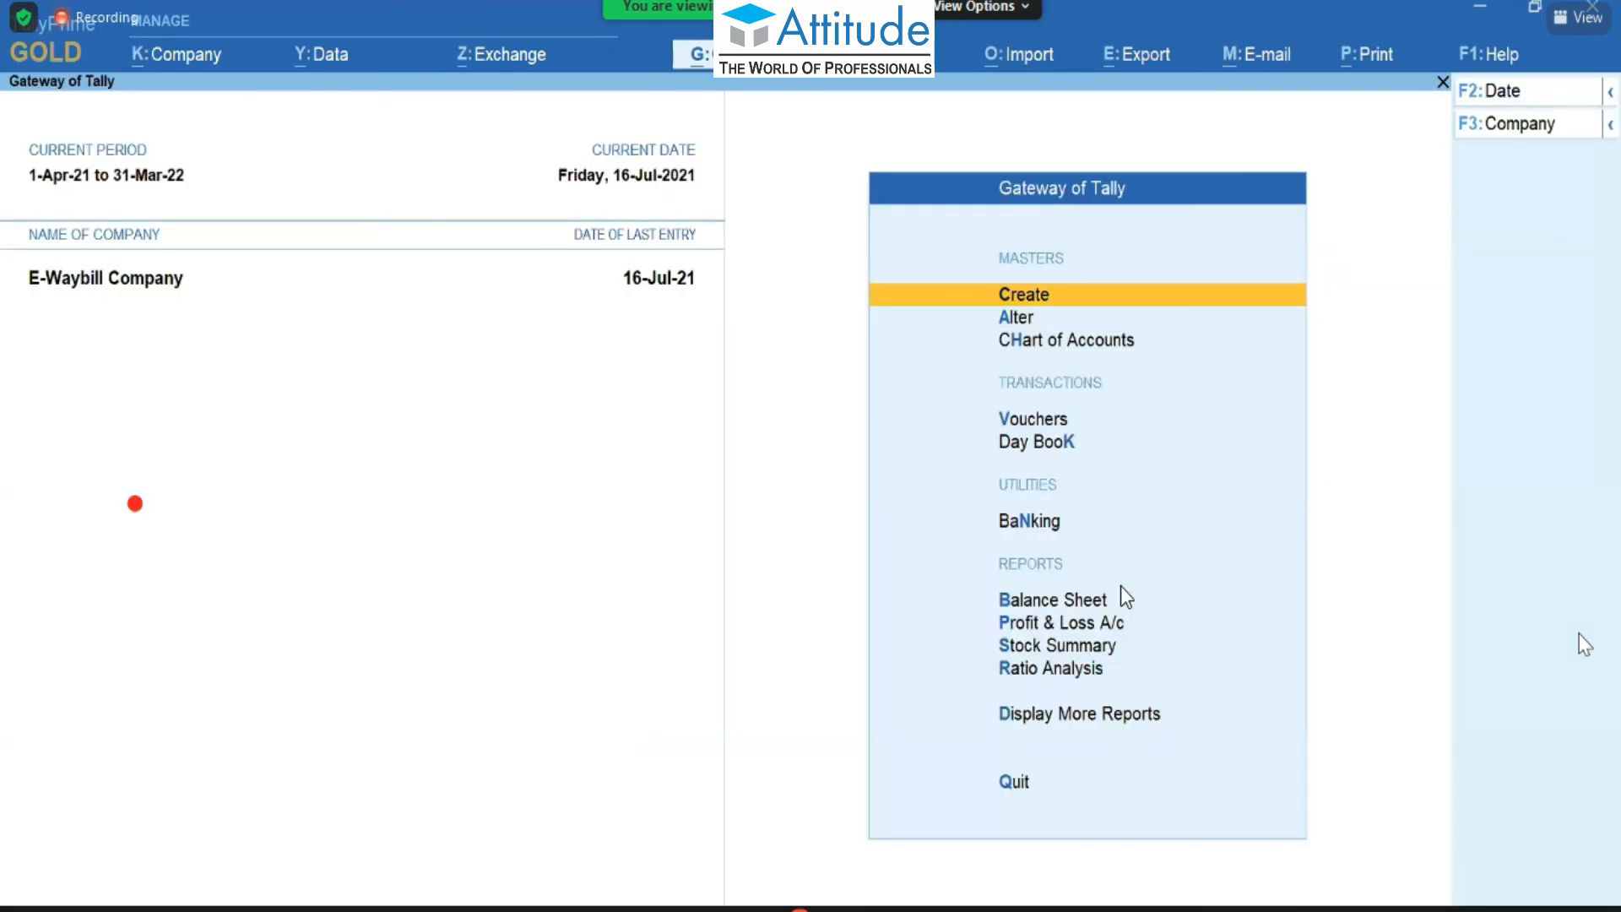
pyautogui.press('Down')
pyautogui.press('Return')
pyautogui.press('Down')
pyautogui.press('Return')
pyautogui.press('Down')
pyautogui.press('Down')
pyautogui.press('Down')
pyautogui.press('Down')
pyautogui.press('Down')
pyautogui.press('Down')
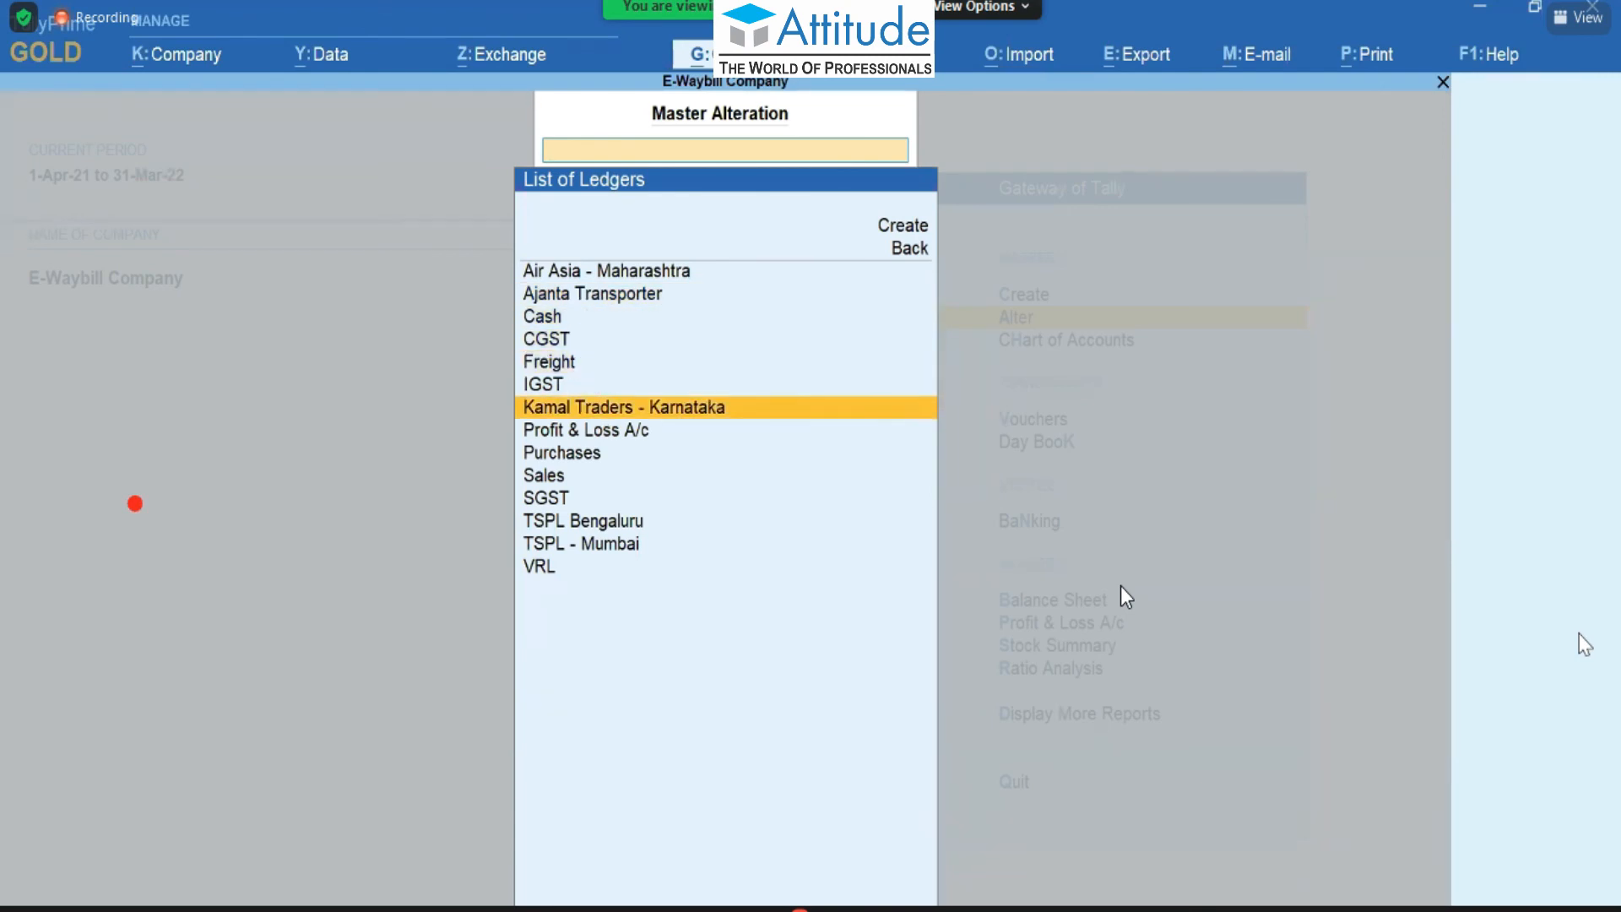
# - In the Kamal Traders - Karnataka ledger, fetch its GSTIN/UIN details from the portal
pyautogui.press('Return')
pyautogui.press('Return')
pyautogui.press('Return')
pyautogui.press('Return')
pyautogui.press('Return')
pyautogui.press('Return')
pyautogui.press('Return')
pyautogui.press('Return')
pyautogui.press('Return')
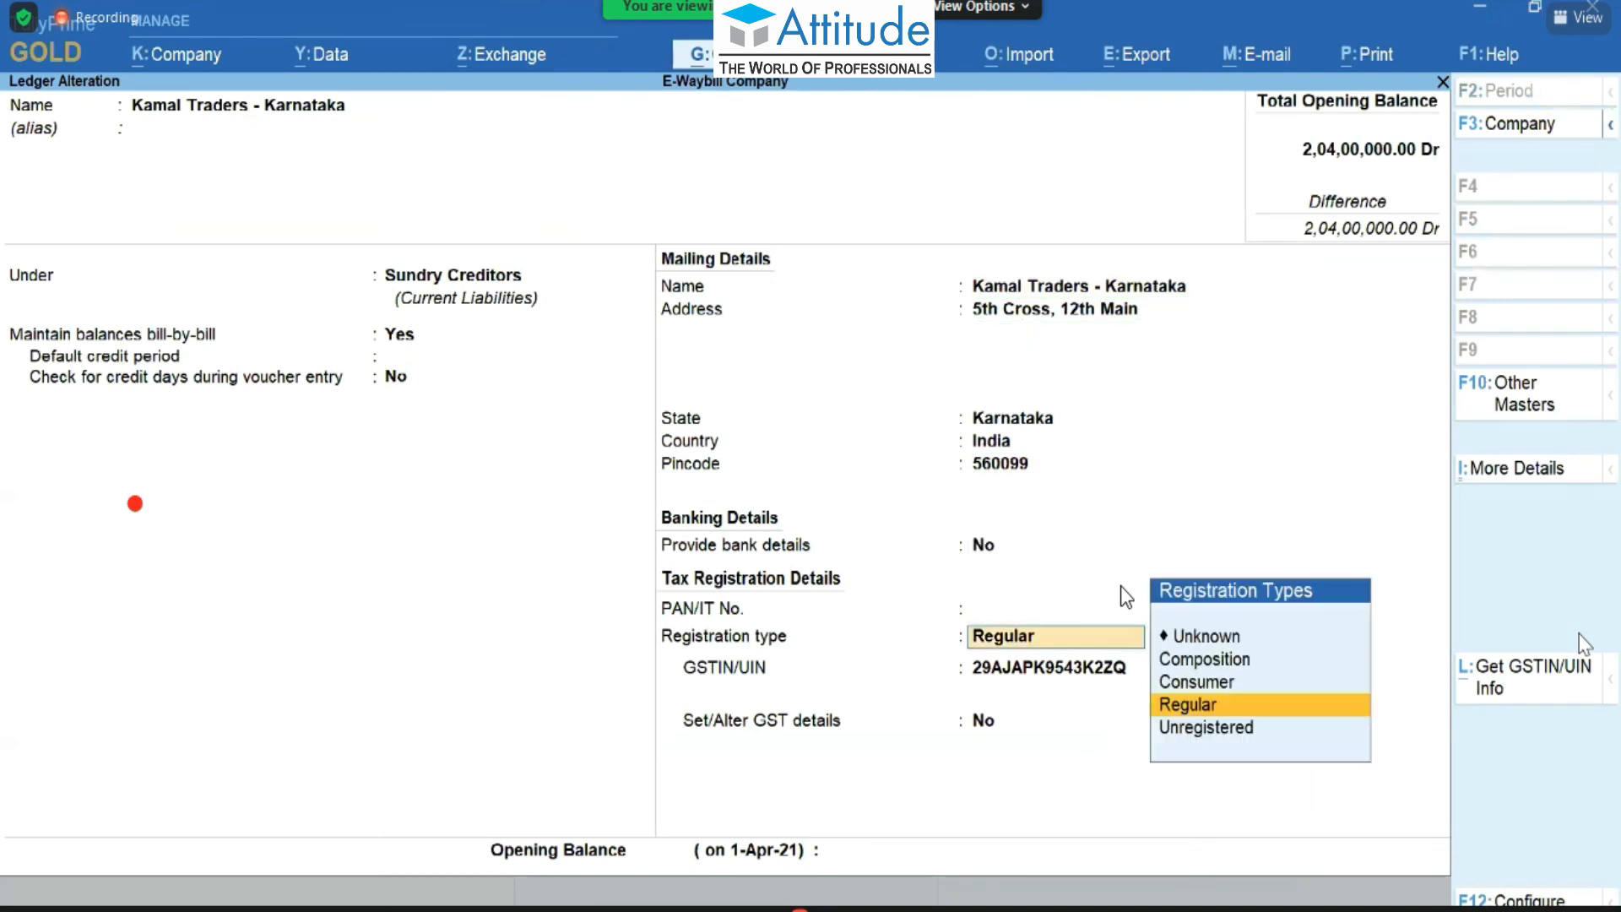
pyautogui.press('Return')
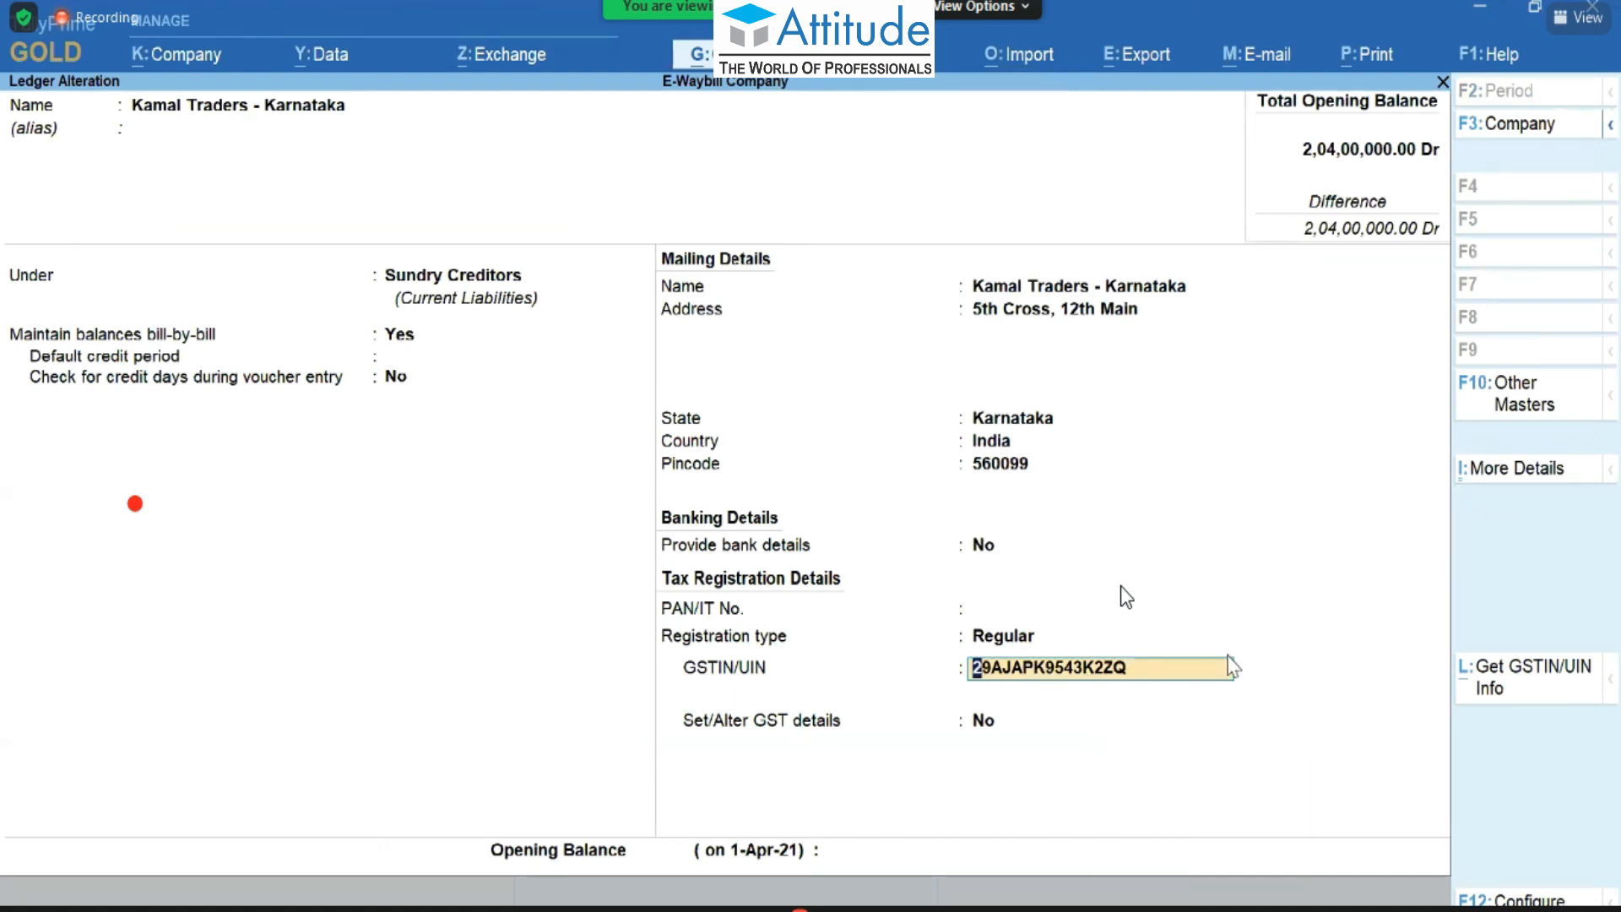
pyautogui.press('Return')
pyautogui.press('BackSpace')
pyautogui.click(1503, 693)
pyautogui.press('Return')
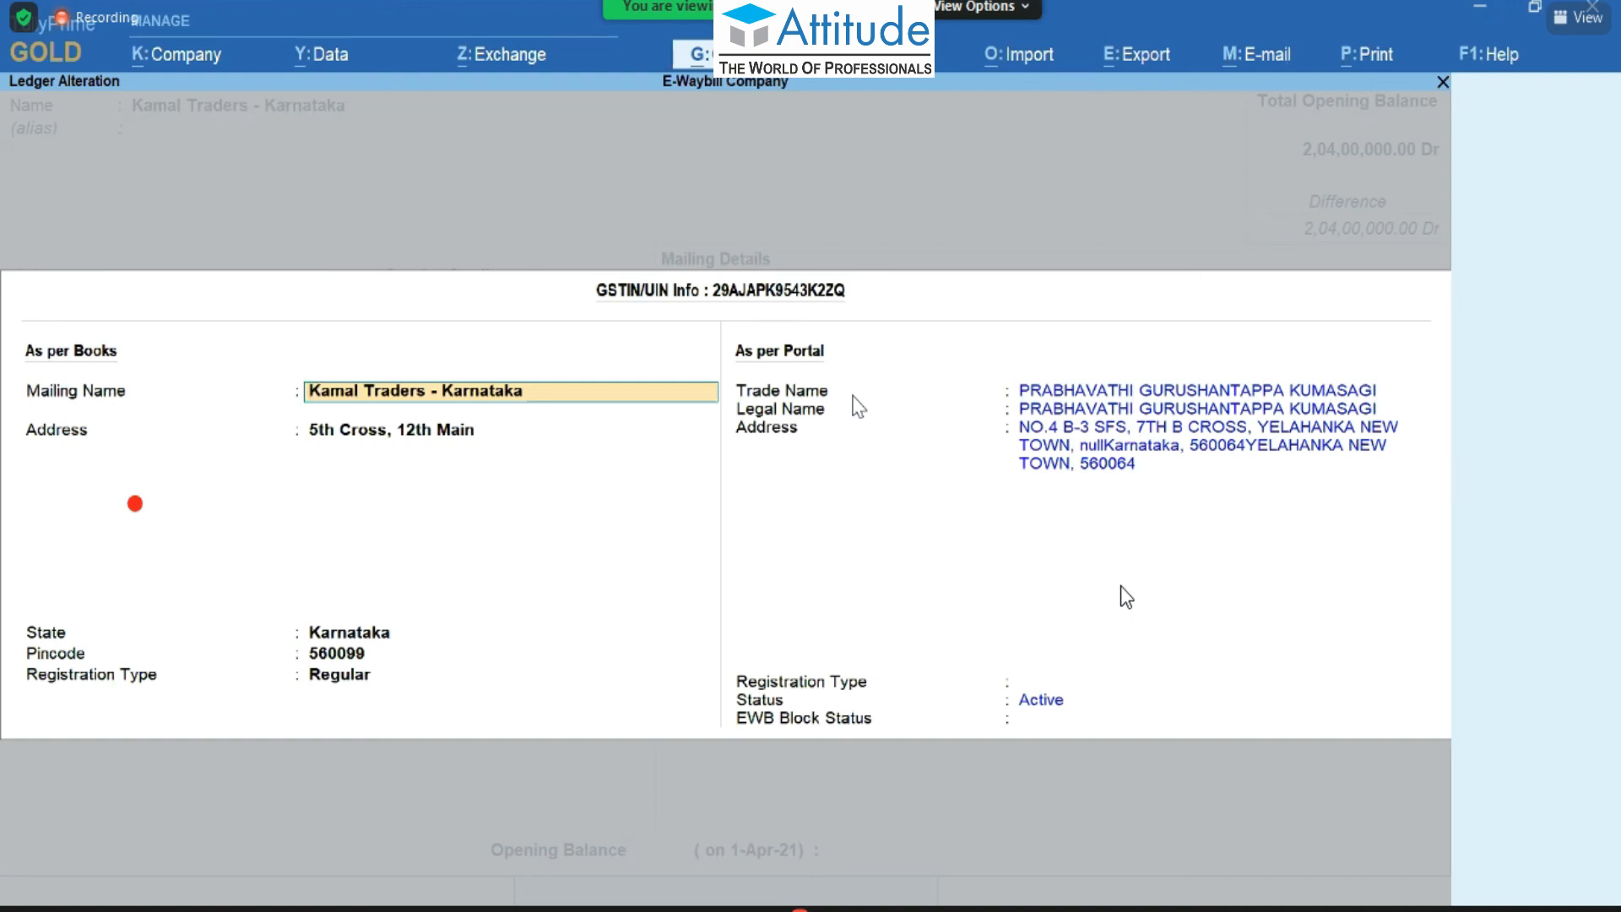
# - Close the GSTIN comparison and quit the ledger without saving, staying at Gateway of Tally
pyautogui.press('BackSpace')
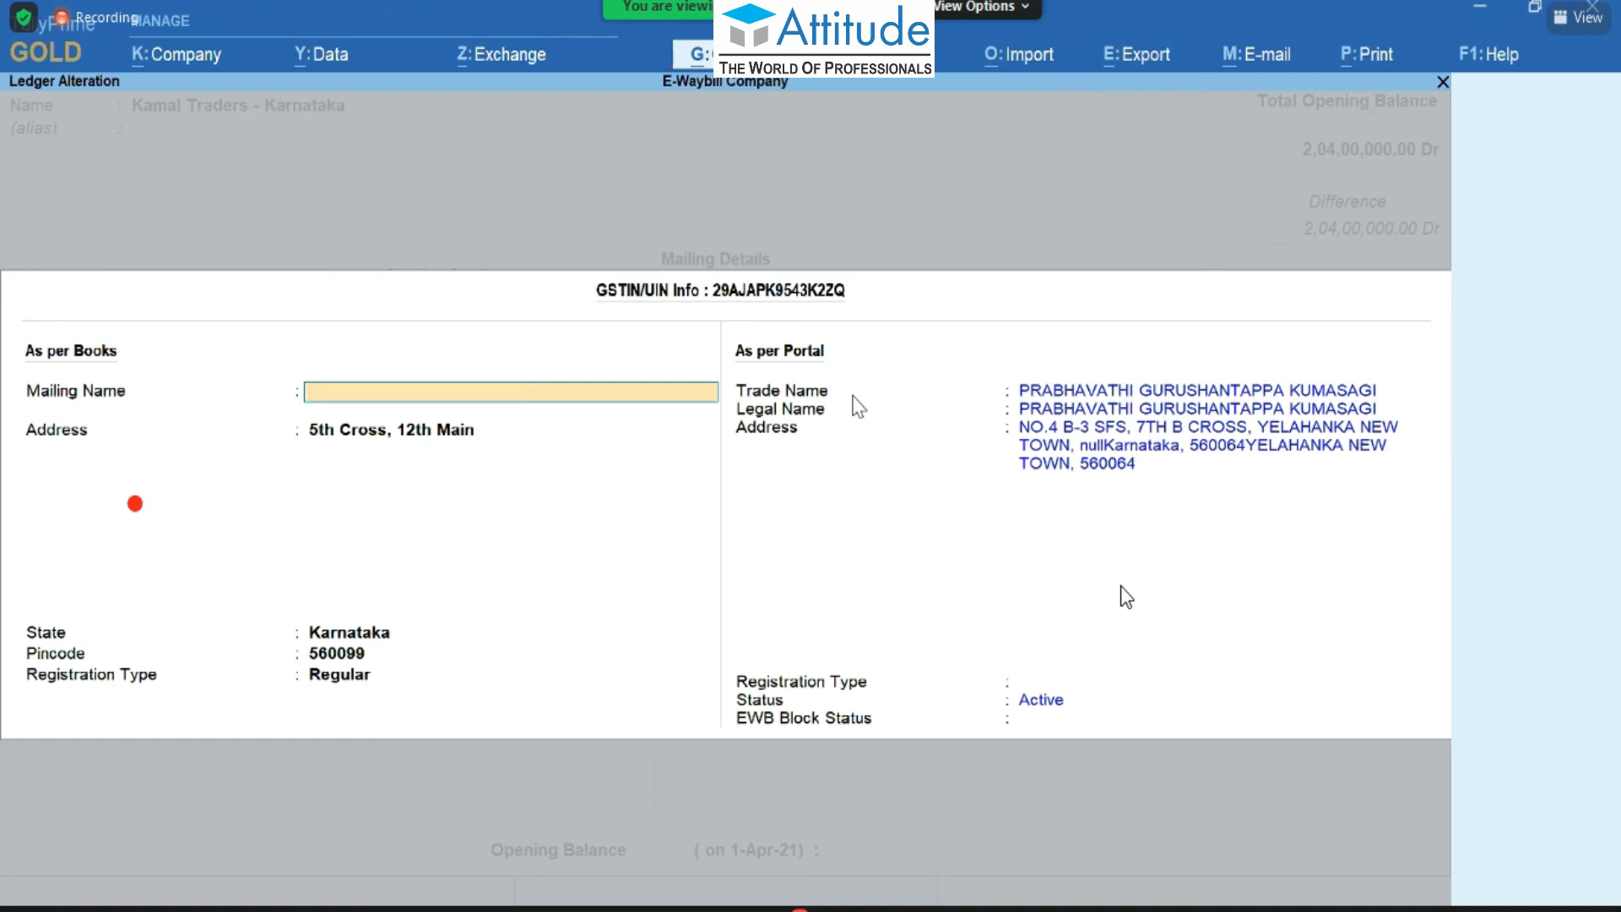
pyautogui.press('Escape')
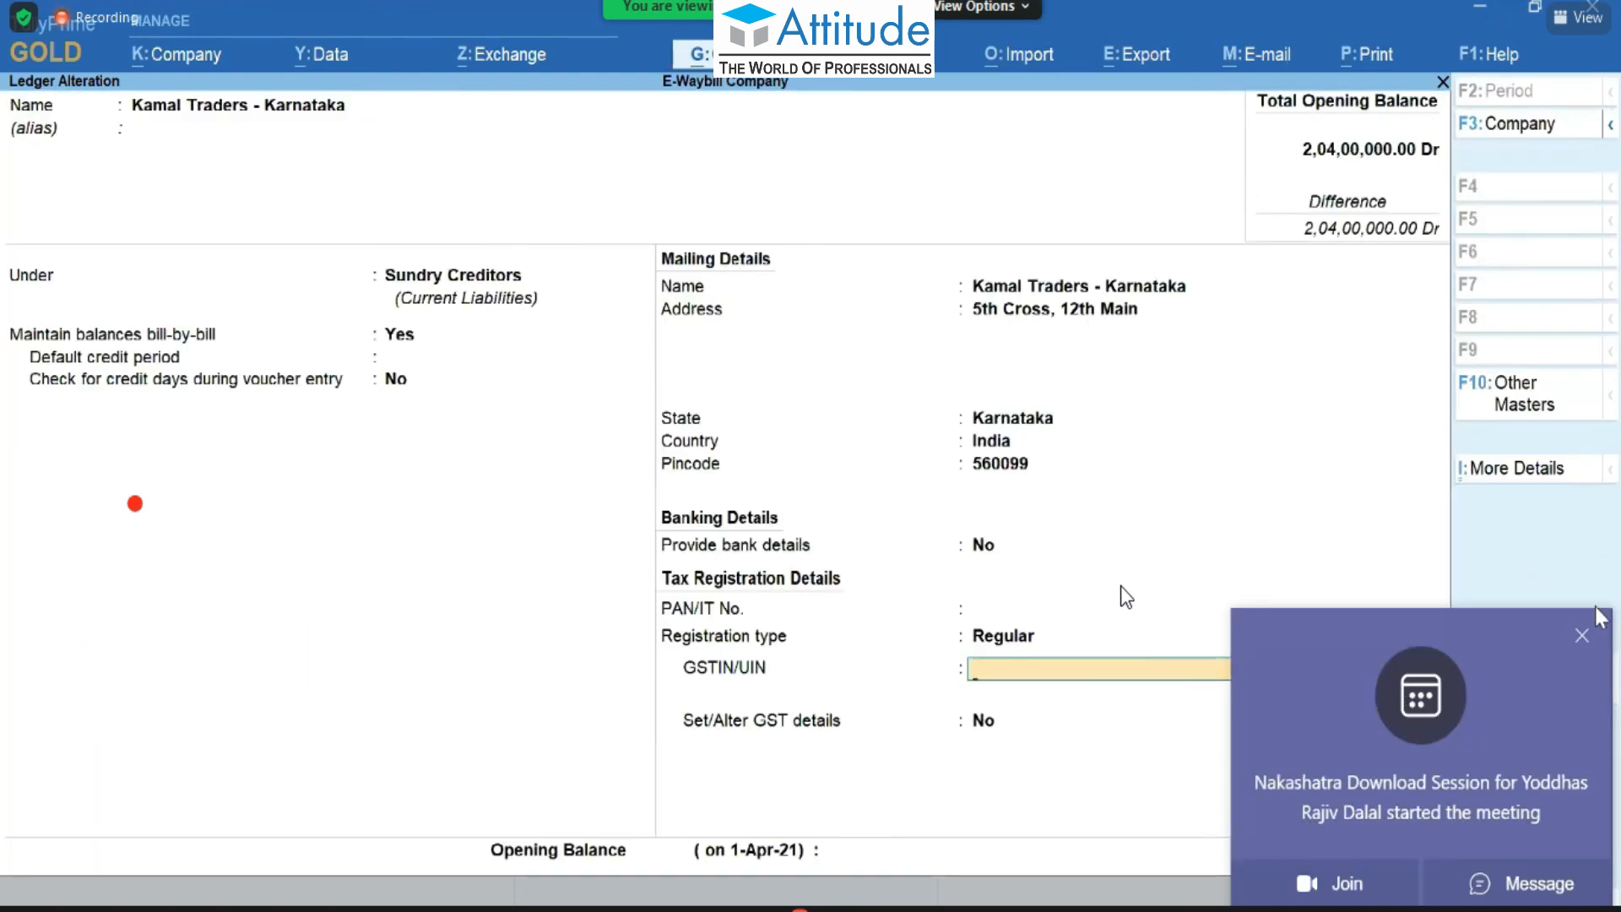
pyautogui.click(1586, 634)
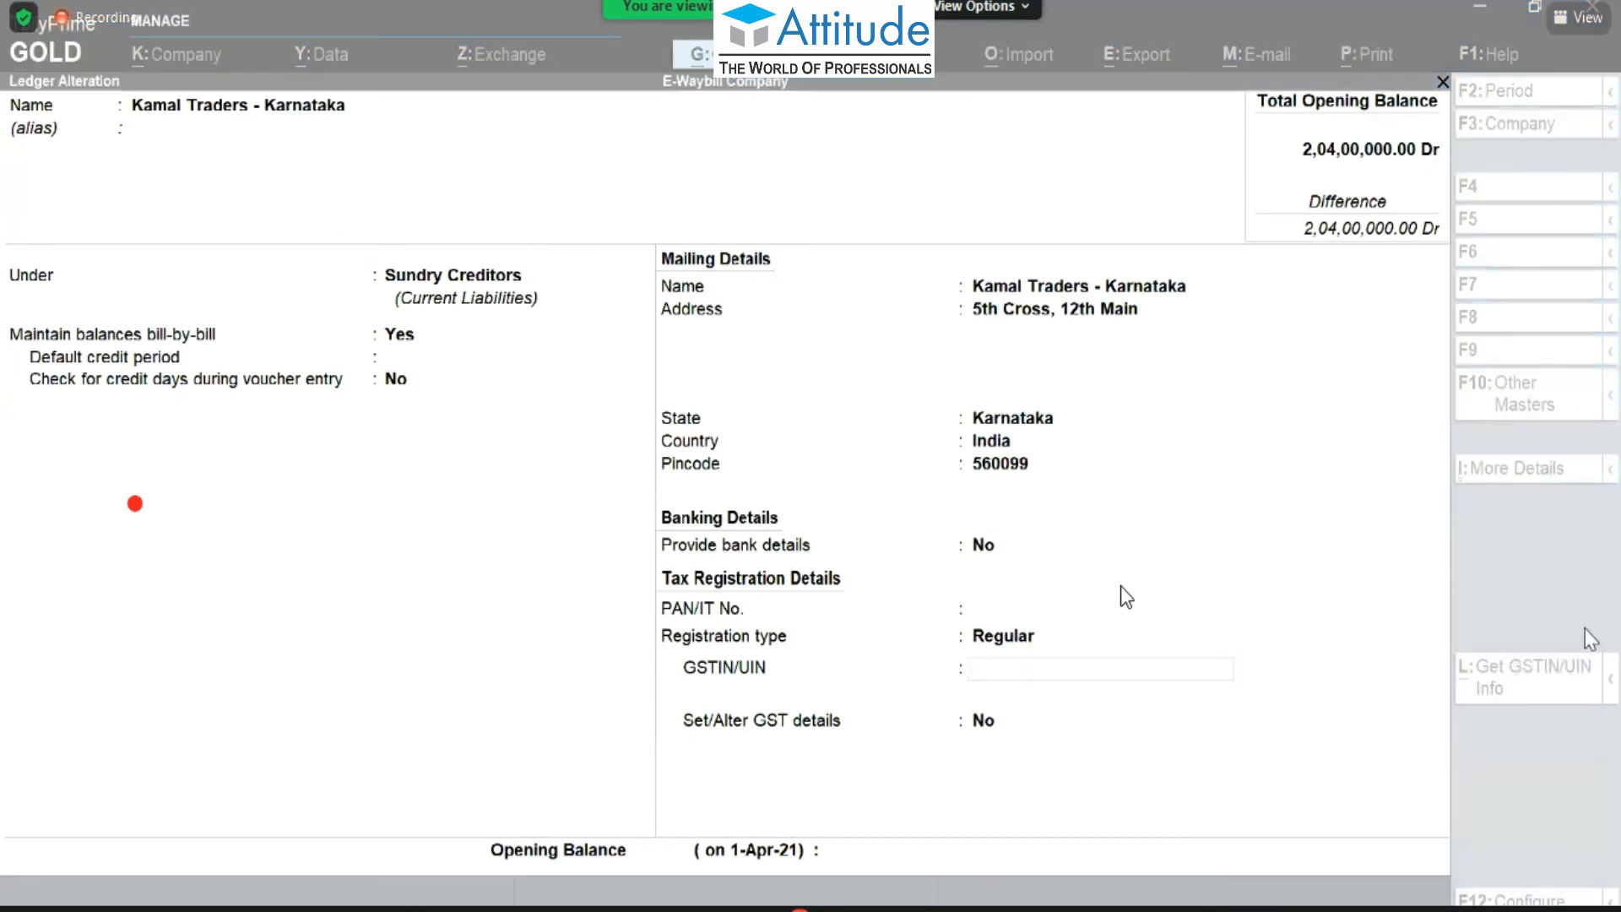
pyautogui.click(1022, 547)
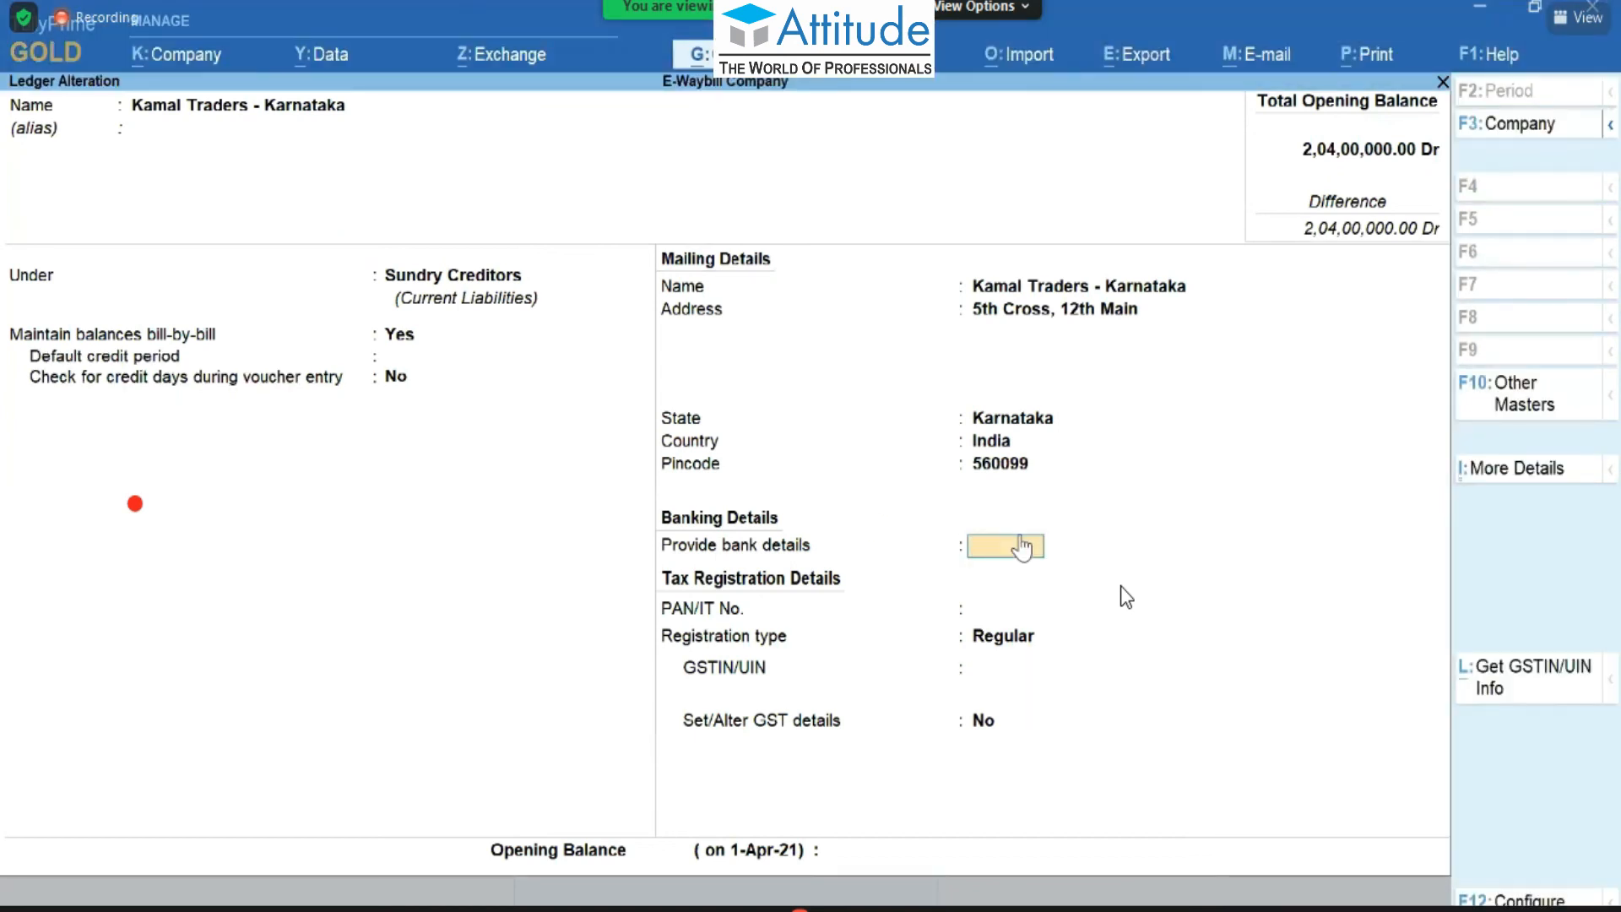
pyautogui.press('Escape')
pyautogui.press('y')
pyautogui.press('Escape')
pyautogui.press('Escape')
pyautogui.press('n')
pyautogui.press('alt')
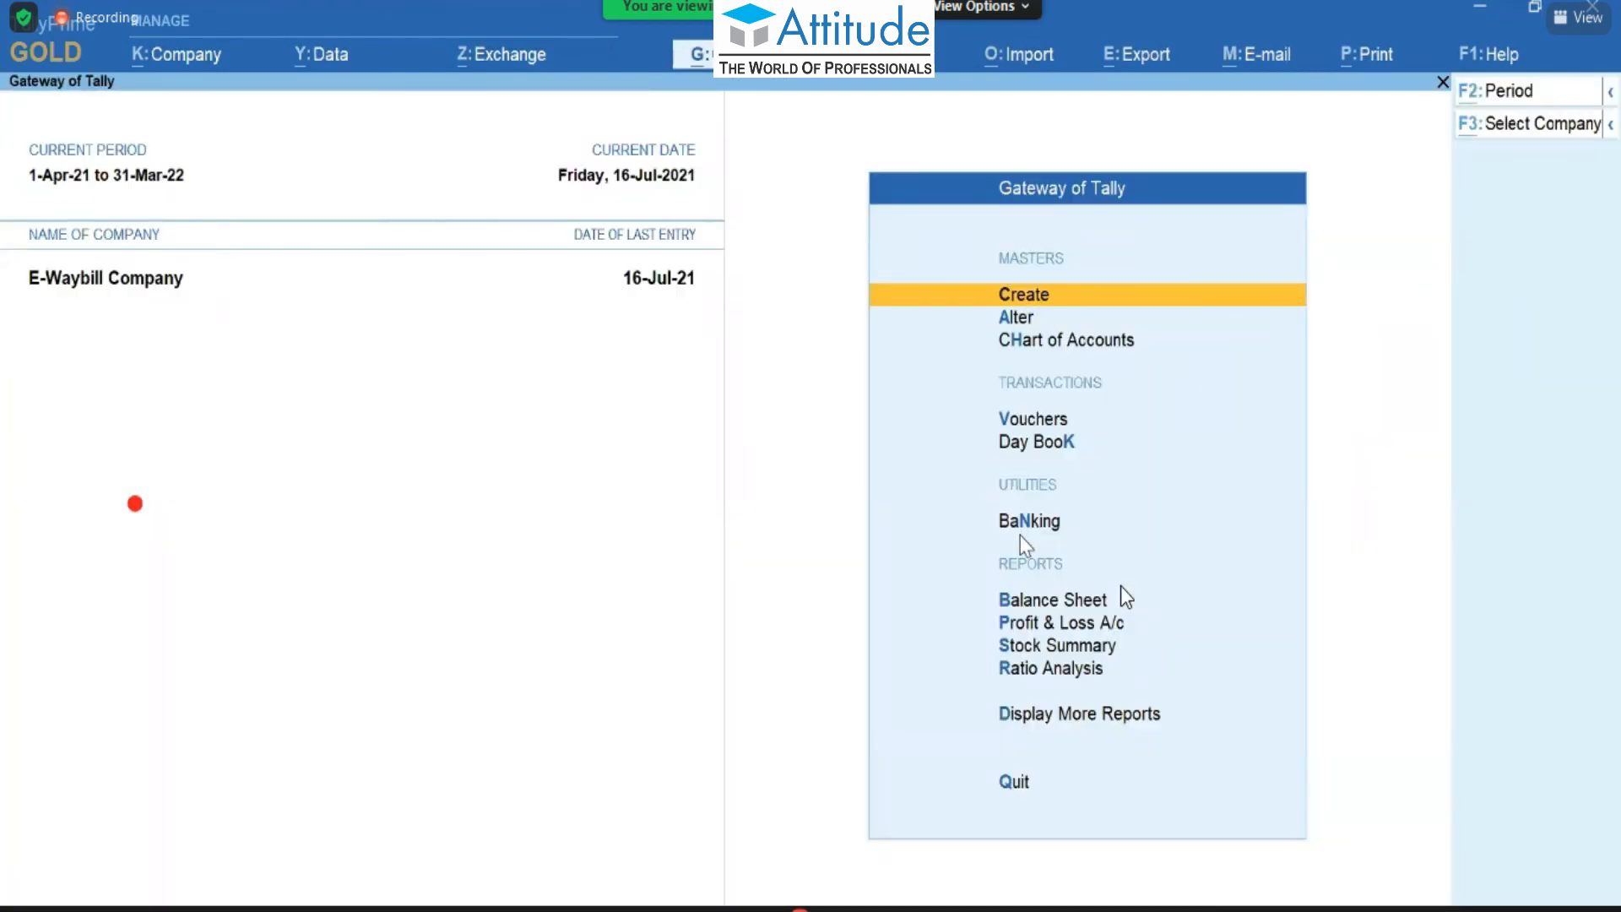
# - Open the Update Party GSTIN/UIN report via Alt+G, showing all parties
pyautogui.hotkey('alt', 'g')
pyautogui.write('Update')
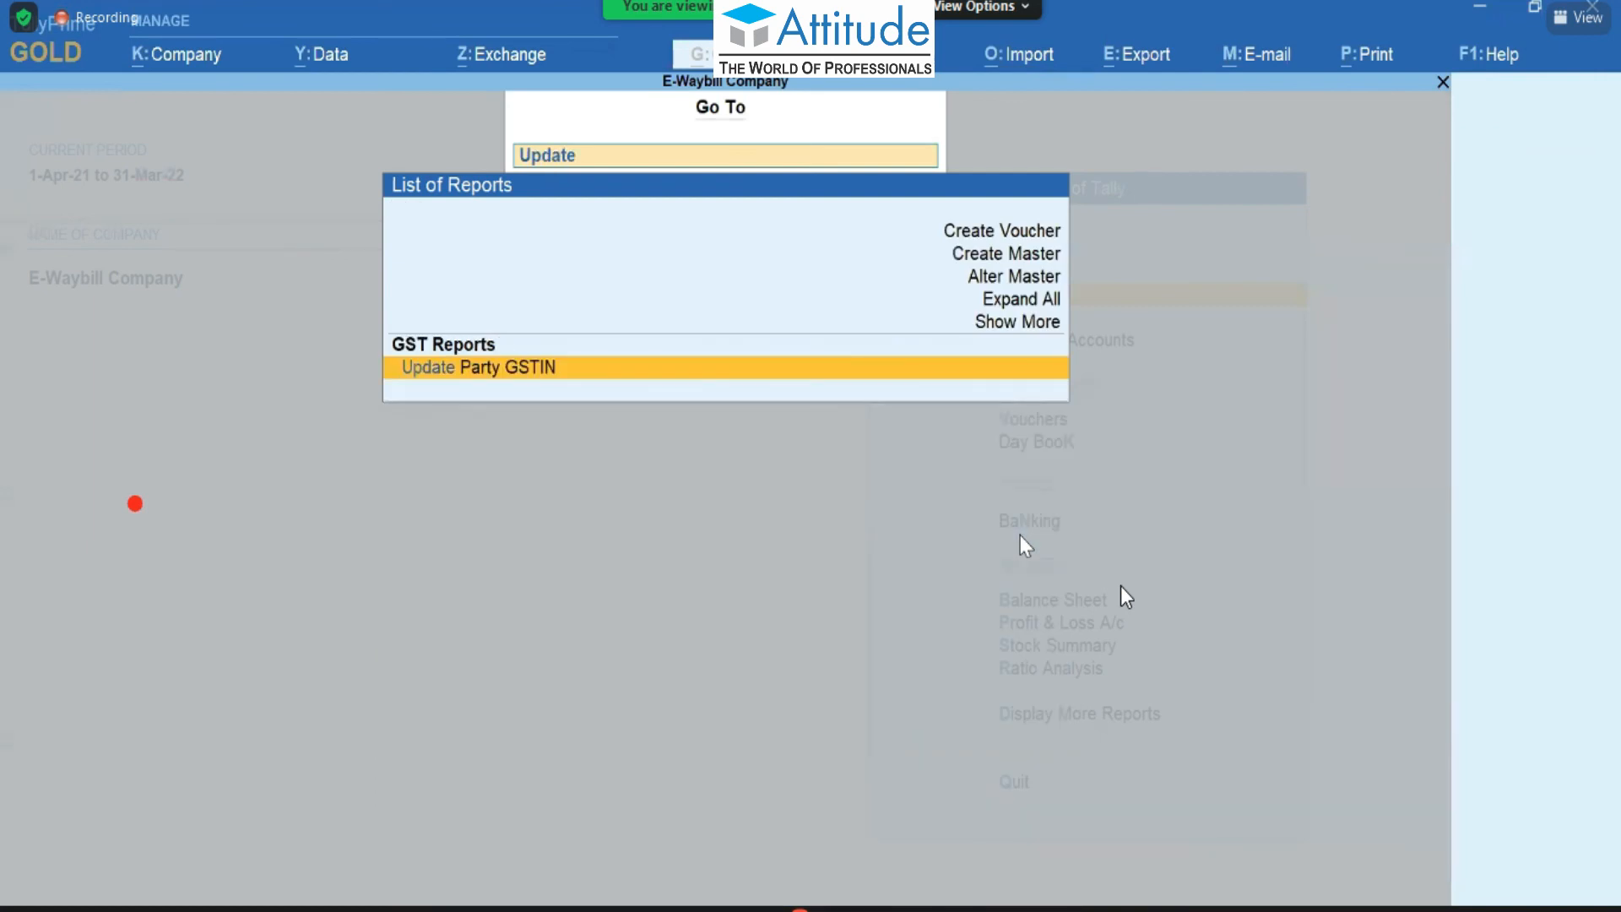
pyautogui.press('Return')
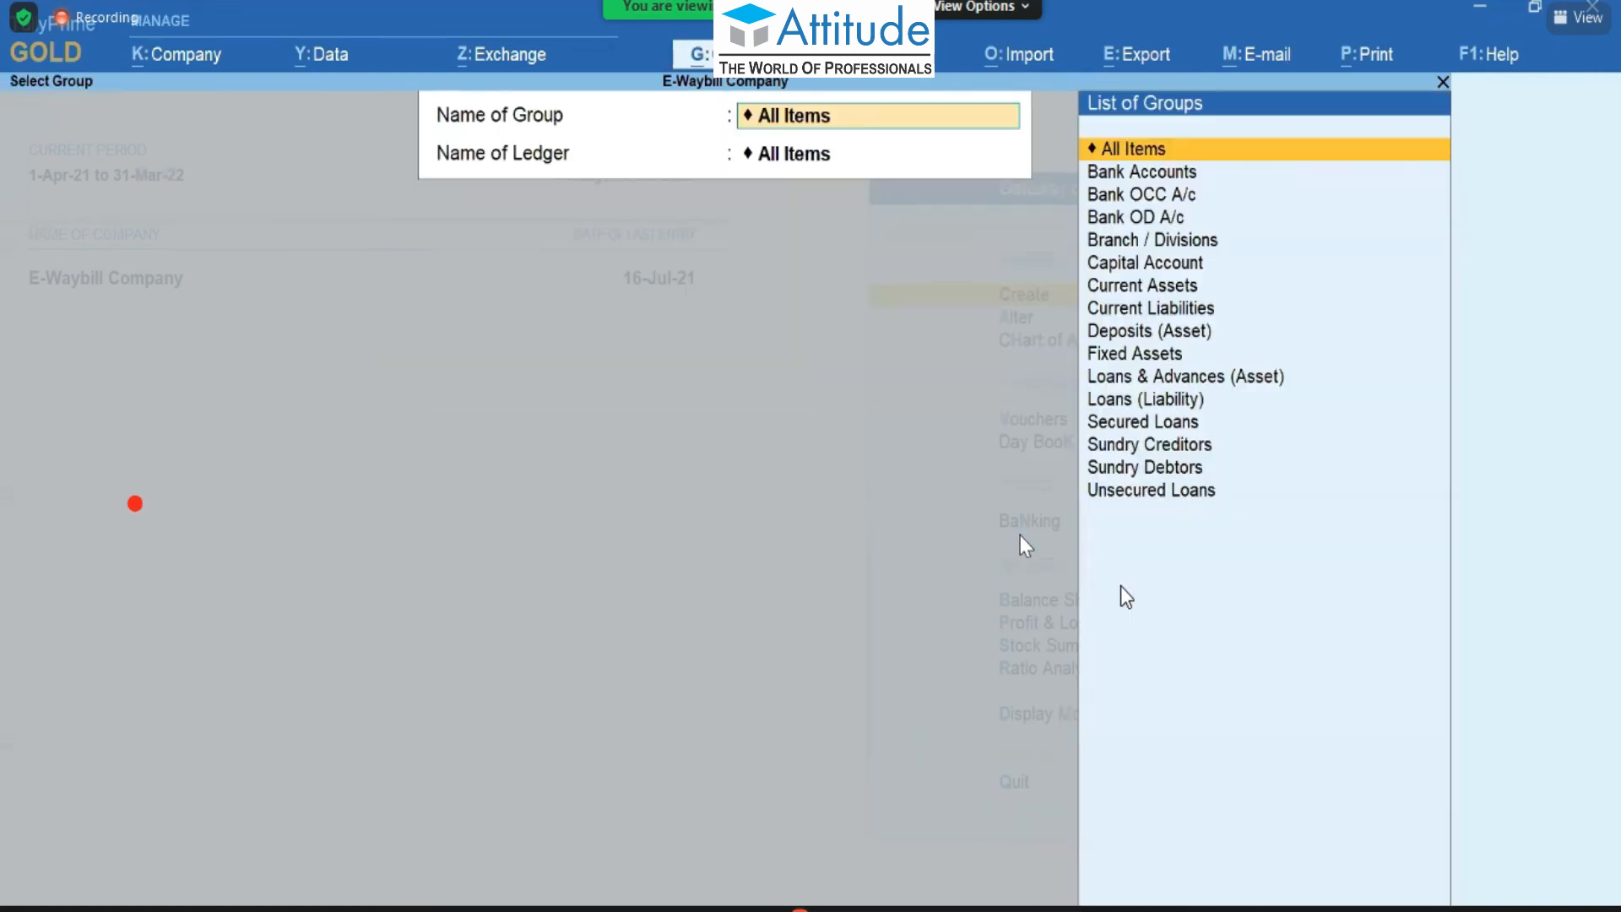
pyautogui.press('Return')
pyautogui.press('Return')
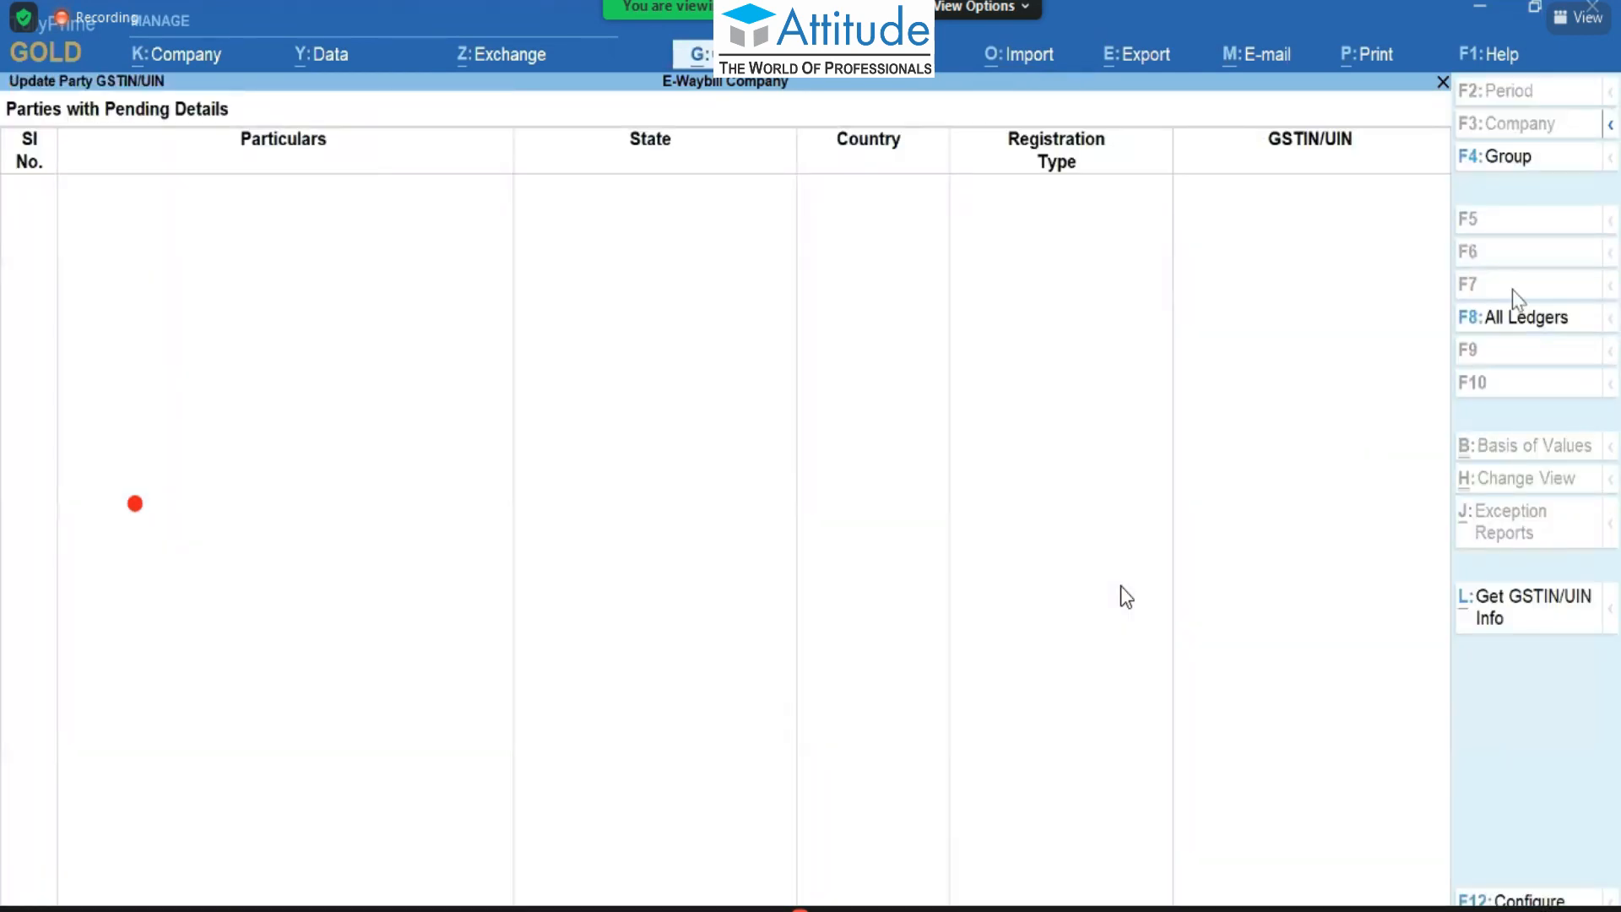
pyautogui.click(1519, 321)
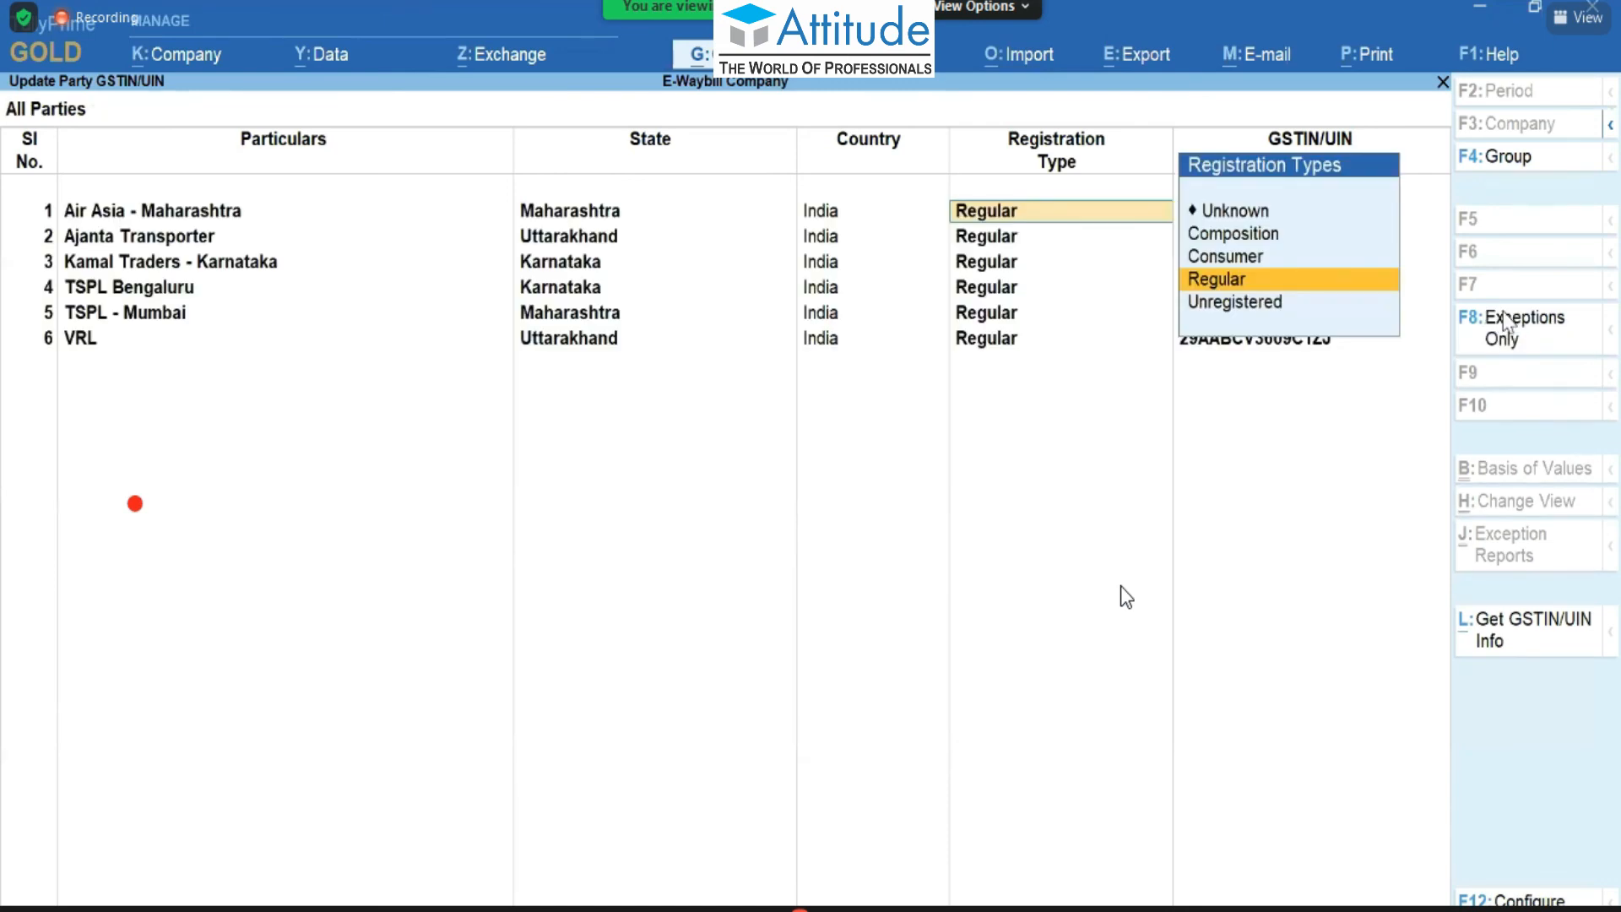
pyautogui.press('Return')
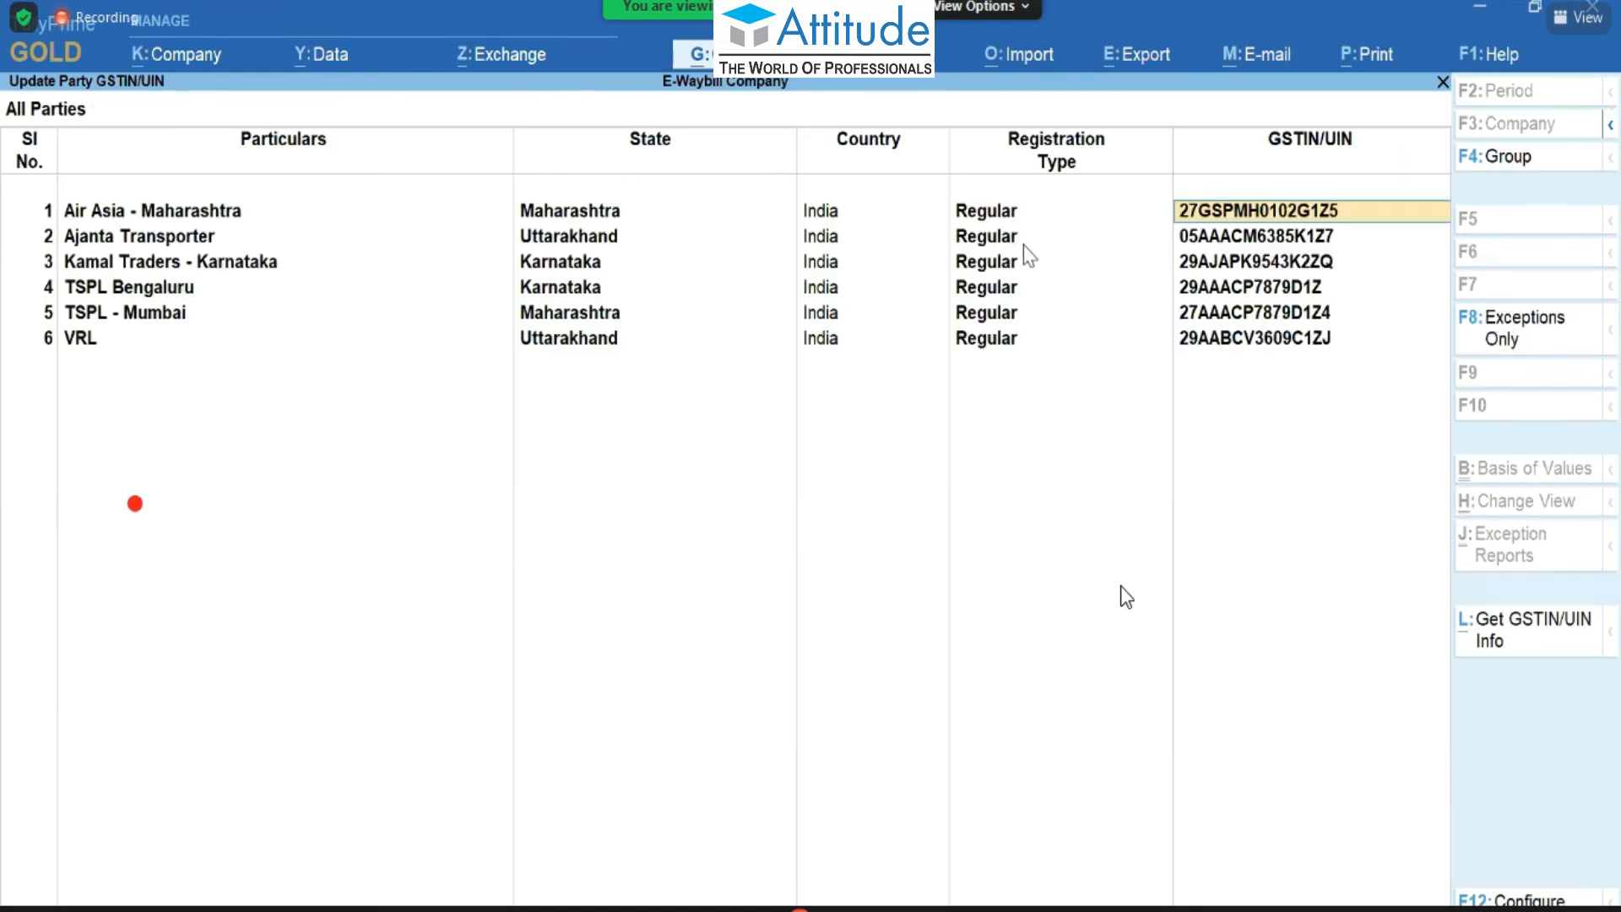
# - Get GSTIN/UIN info for all parties: 4 received successfully, 1 not found
pyautogui.click(1536, 643)
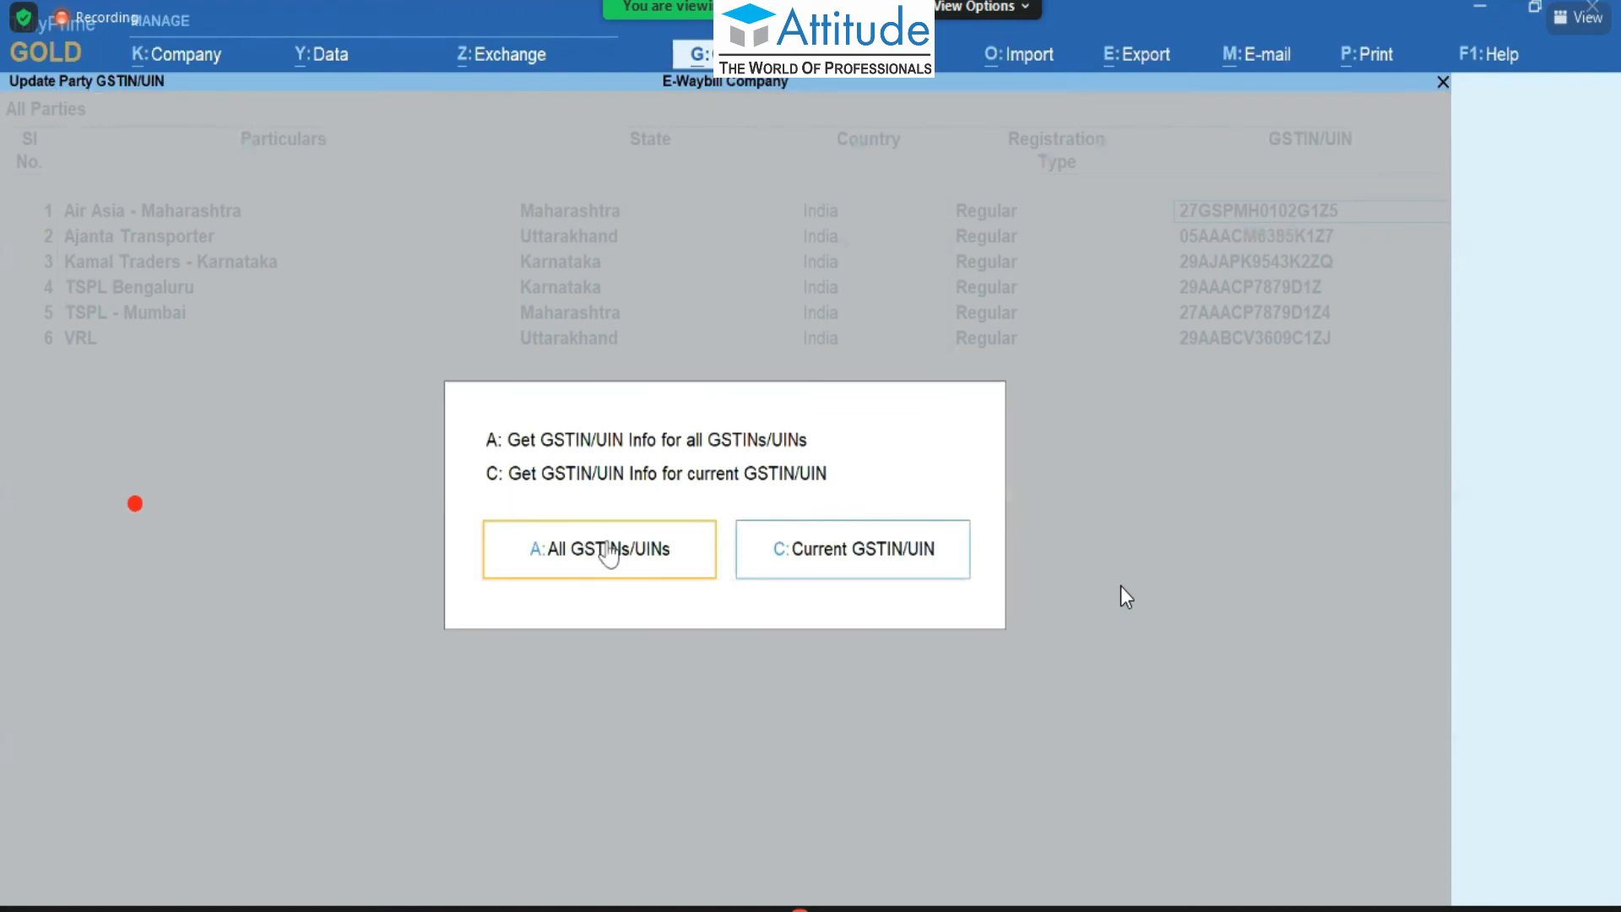
pyautogui.click(611, 551)
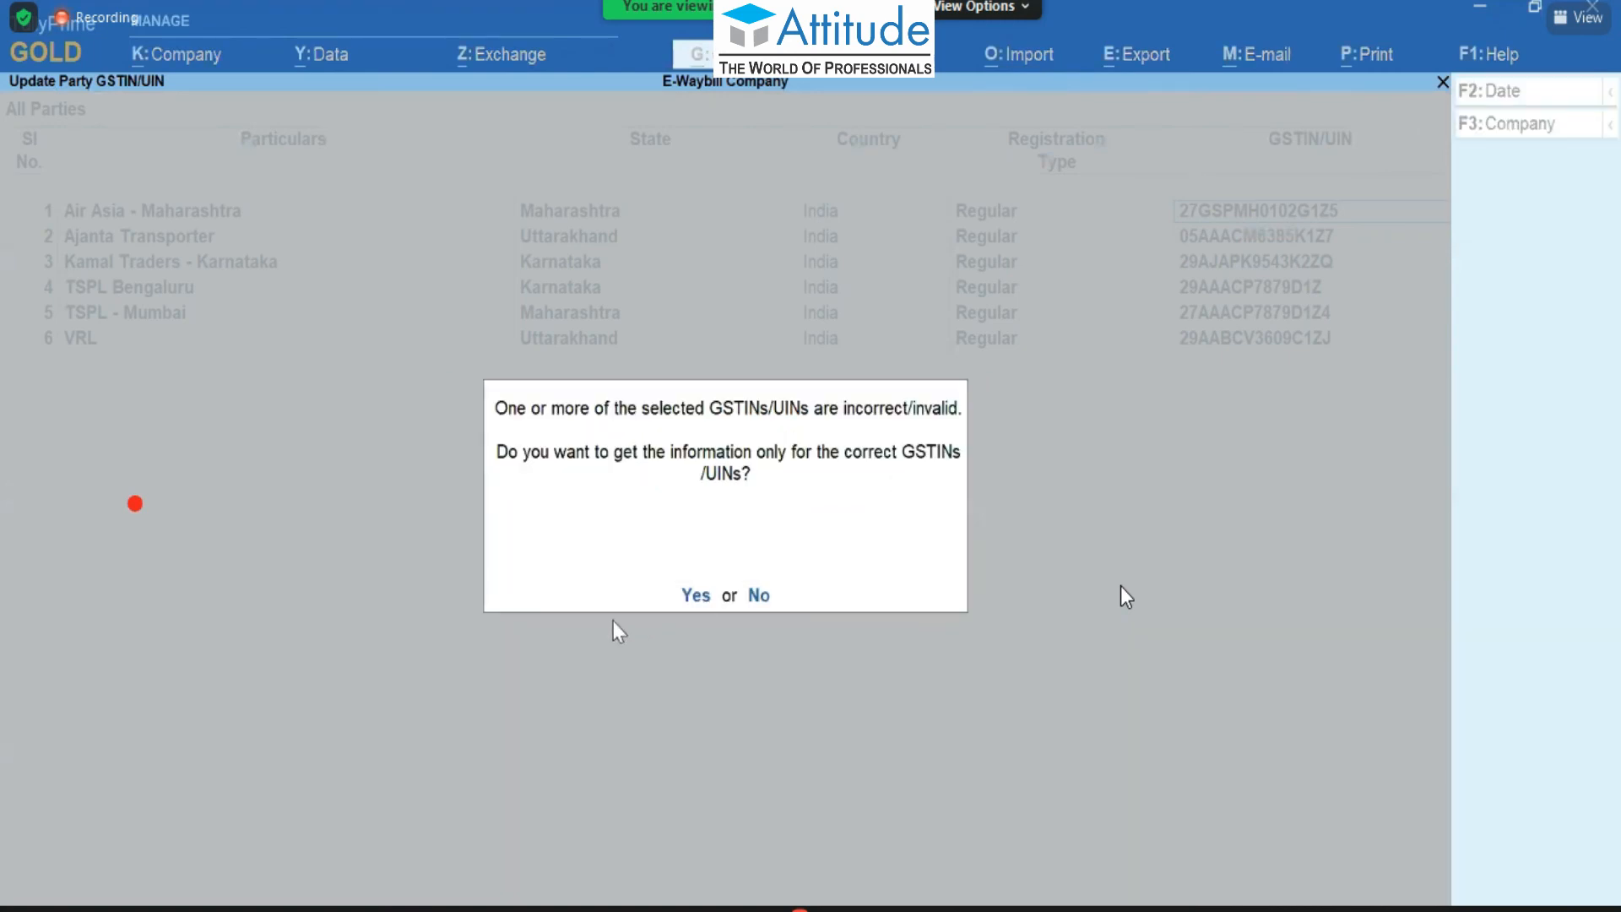
pyautogui.click(701, 595)
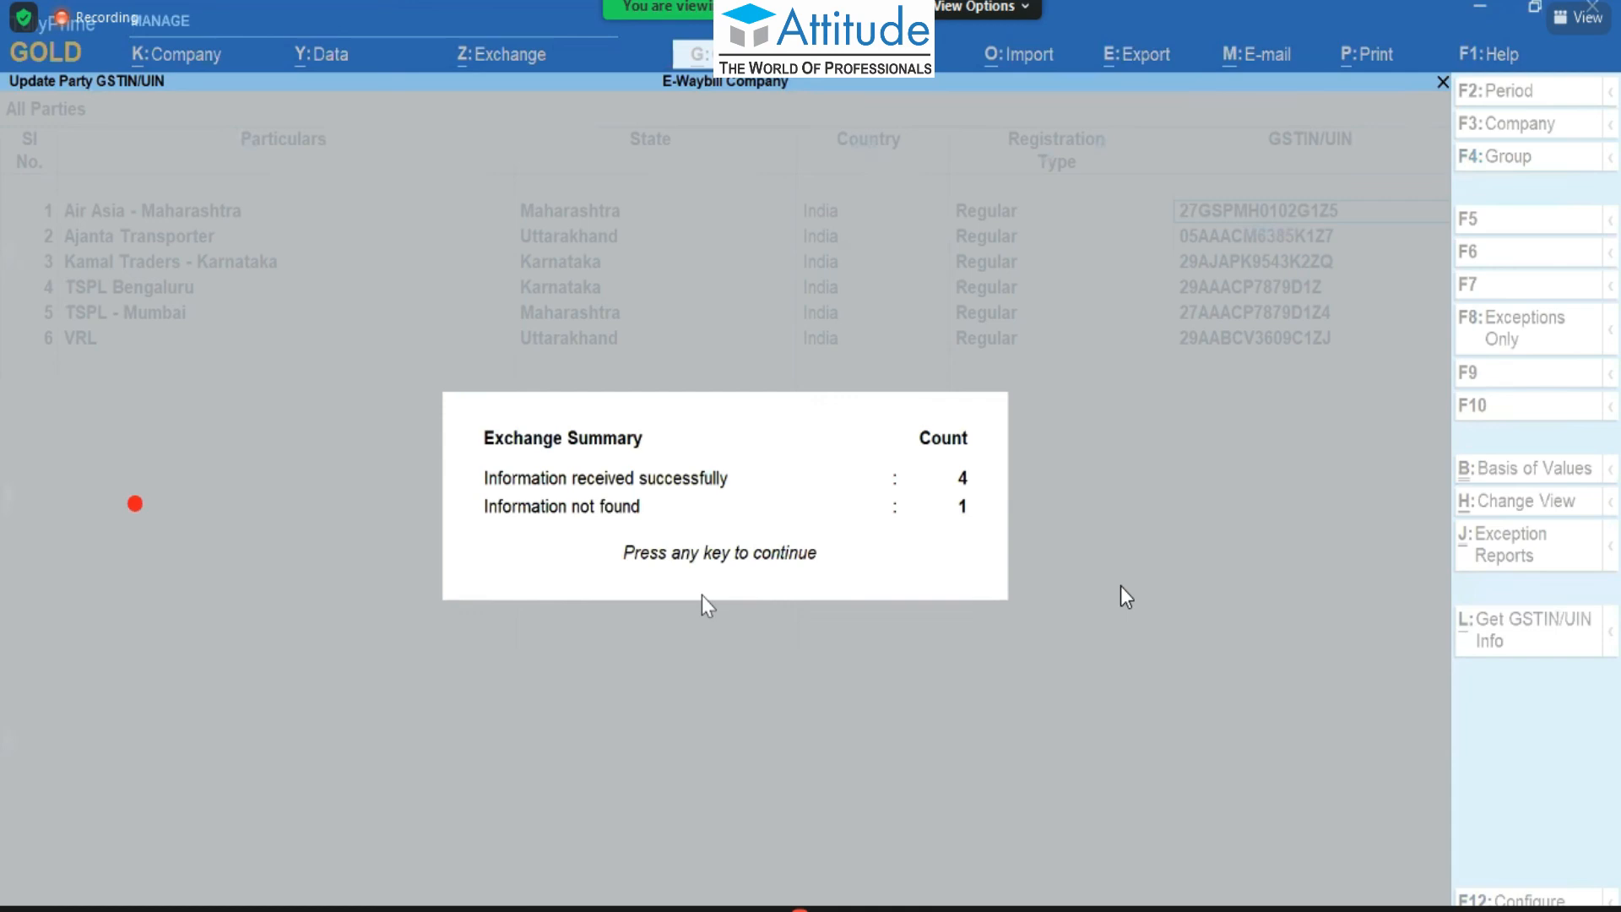
pyautogui.click(702, 596)
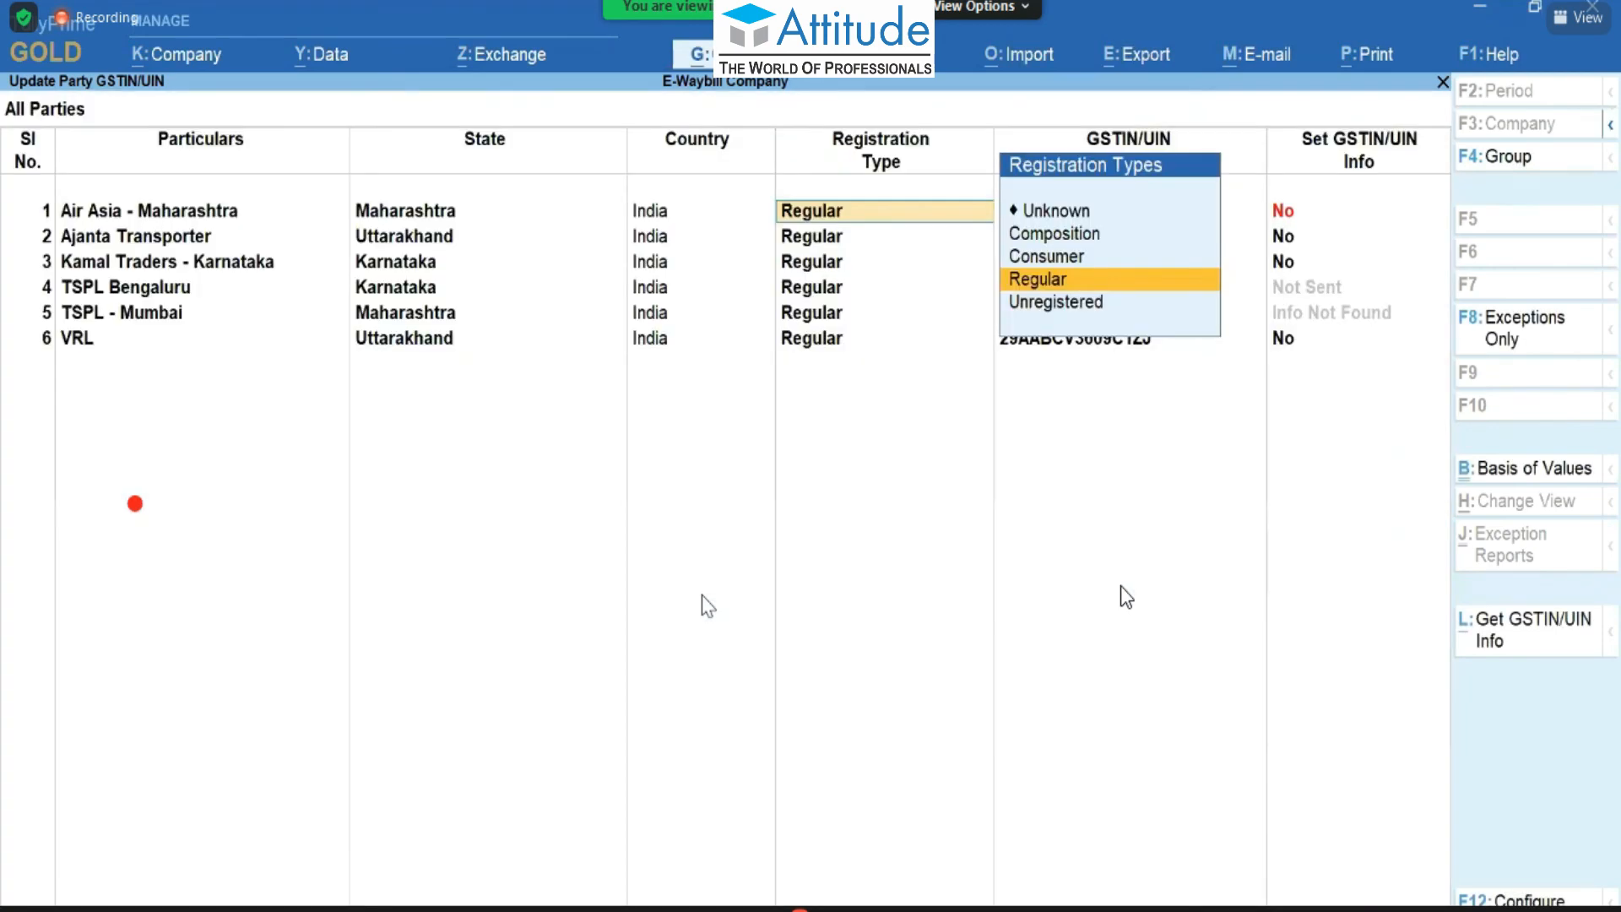
# - Keep Air Asia - Maharashtra as Regular and set Yes to view its portal GSTIN details
pyautogui.press('Return')
pyautogui.press('Return')
pyautogui.press('Return')
pyautogui.press('Return')
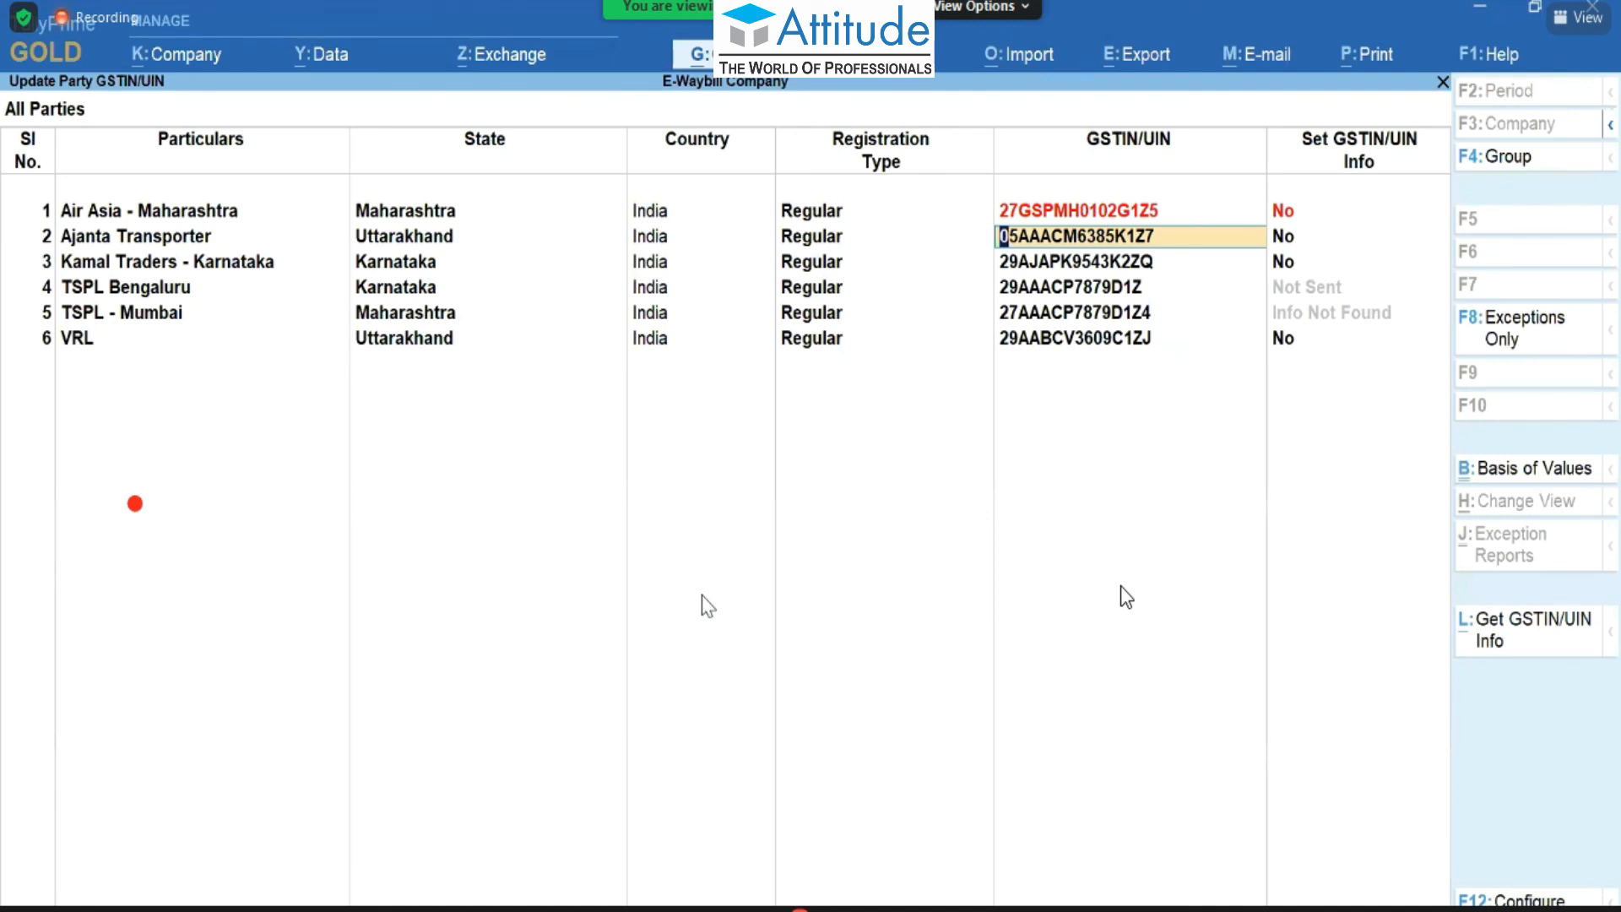
pyautogui.press('BackSpace')
pyautogui.press('BackSpace')
pyautogui.press('BackSpace')
pyautogui.press('BackSpace')
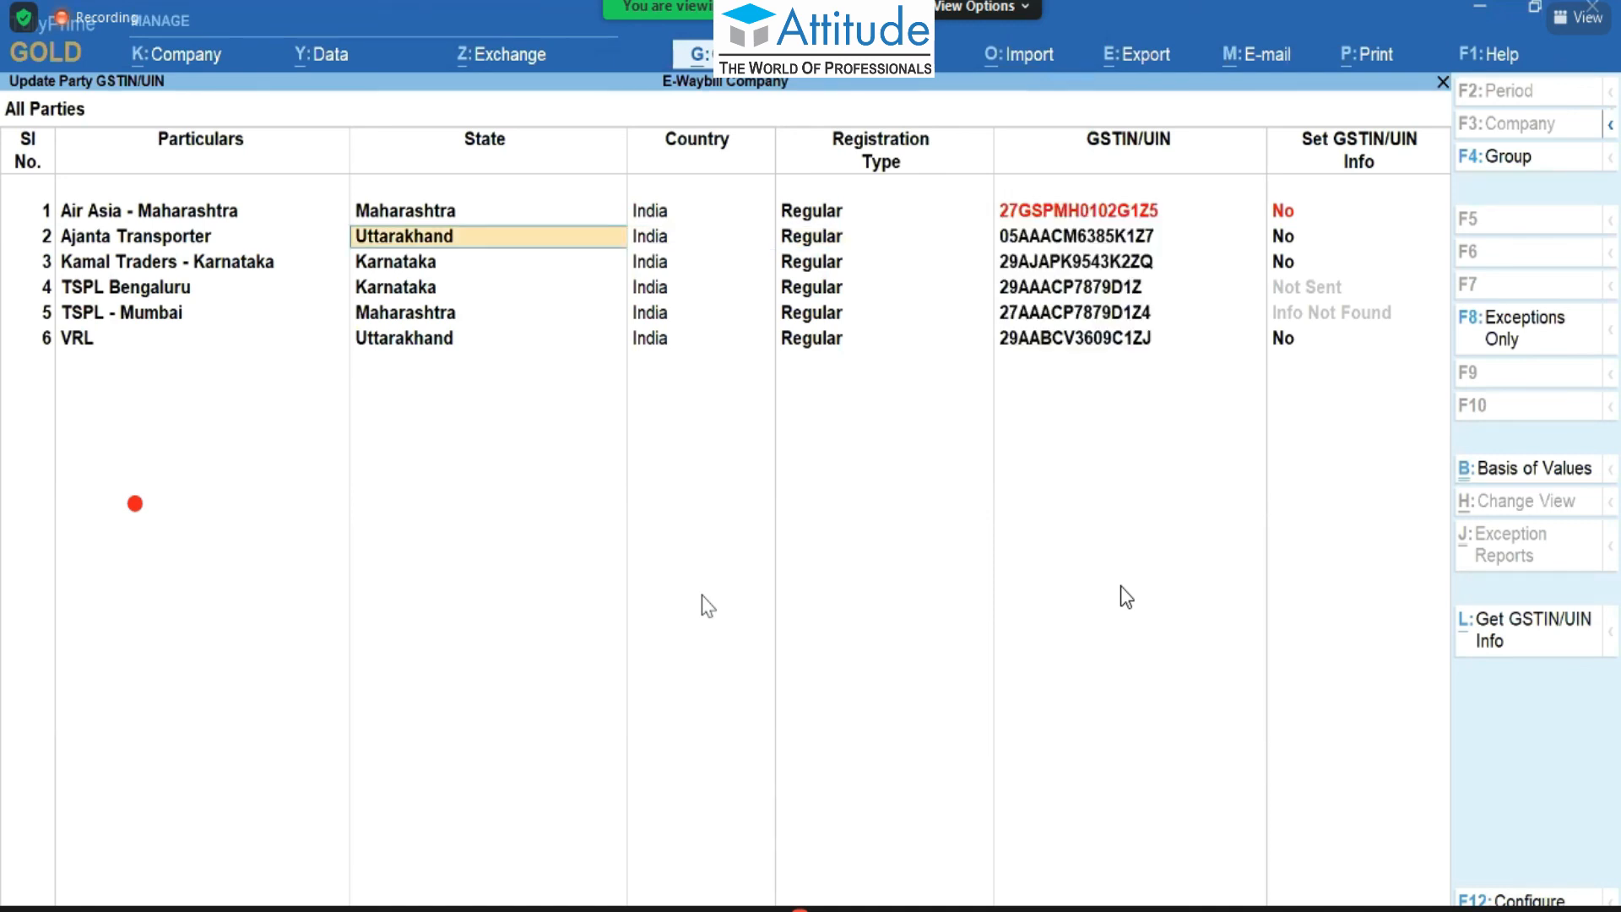
pyautogui.press('Down')
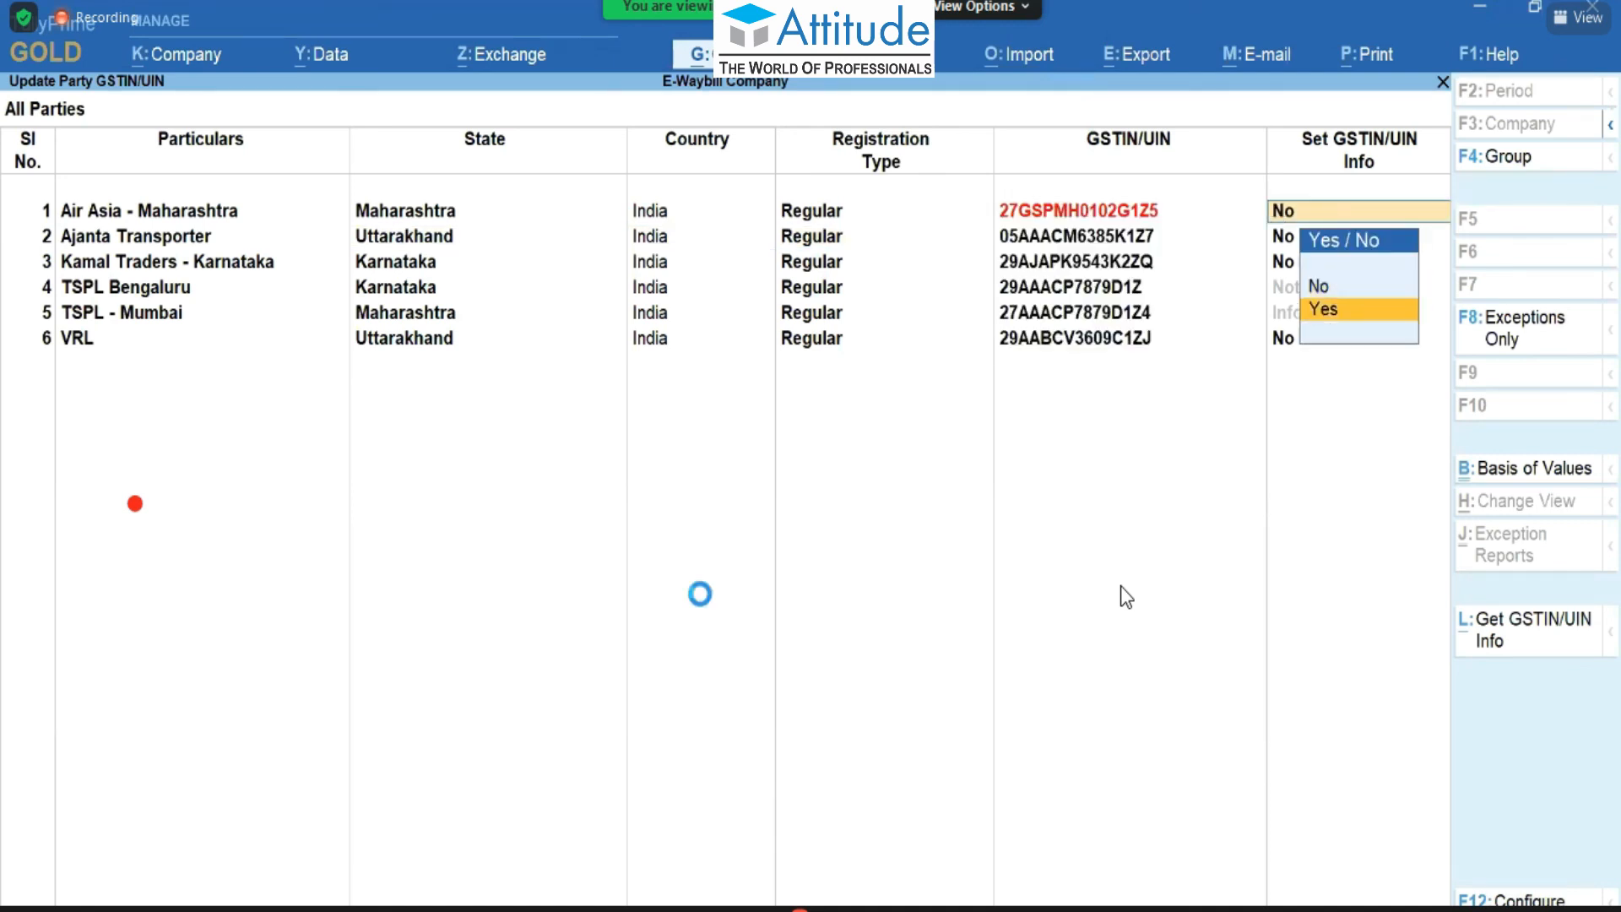
pyautogui.press('Return')
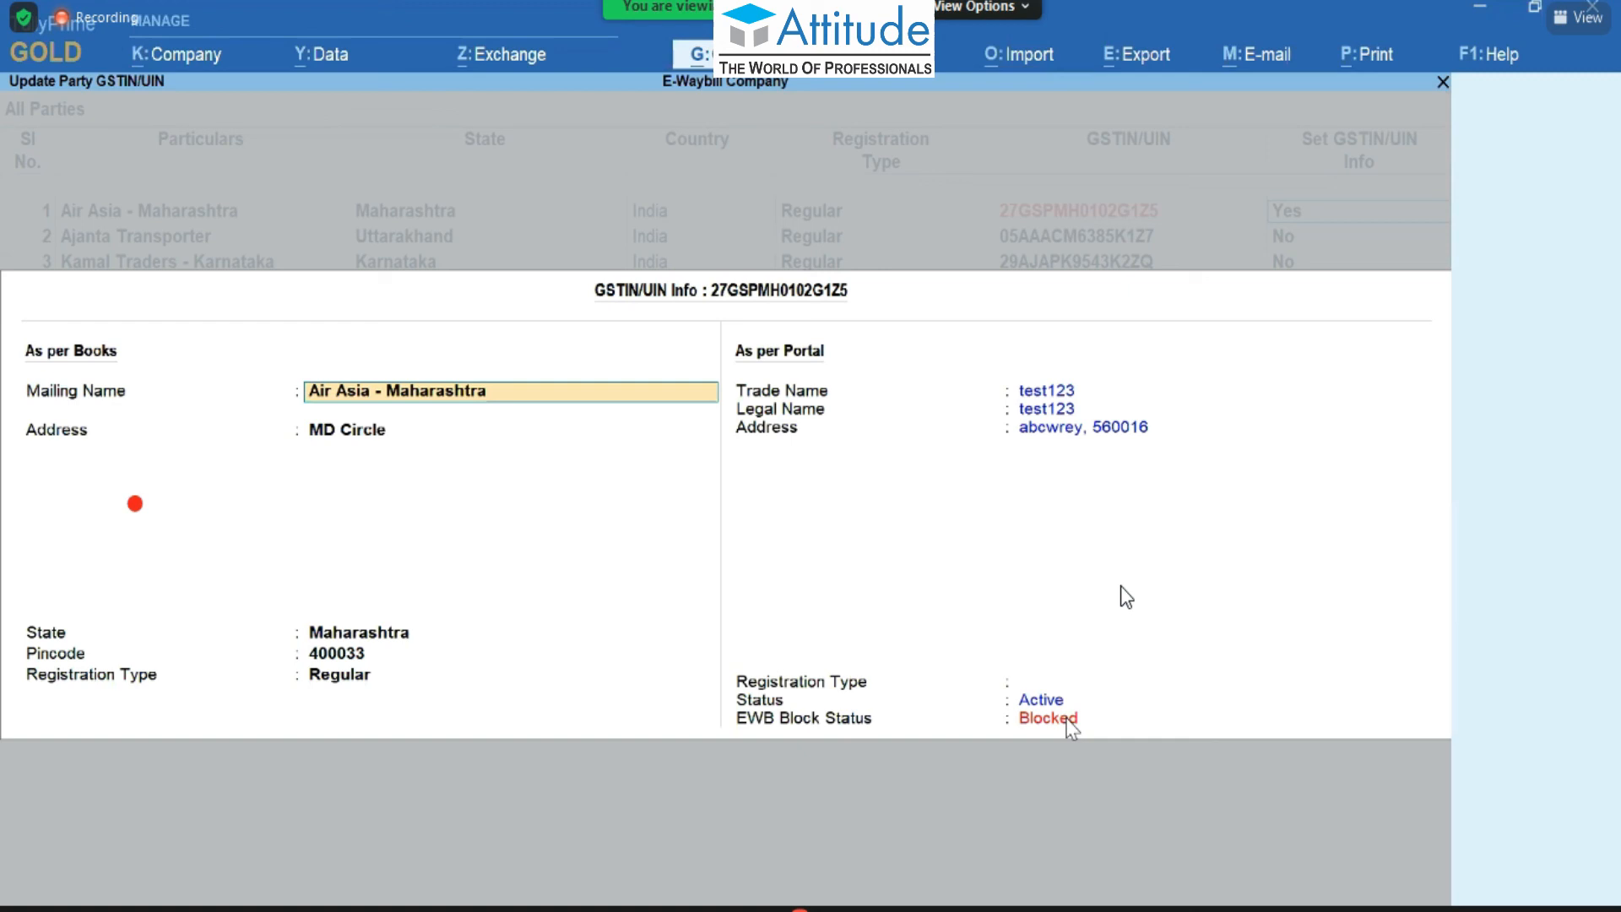
# - Close the GSTIN details and quit the Update Party GSTIN/UIN report to Gateway of Tally
pyautogui.press('Escape')
pyautogui.press('Escape')
pyautogui.press('Escape')
pyautogui.press('Escape')
pyautogui.press('Escape')
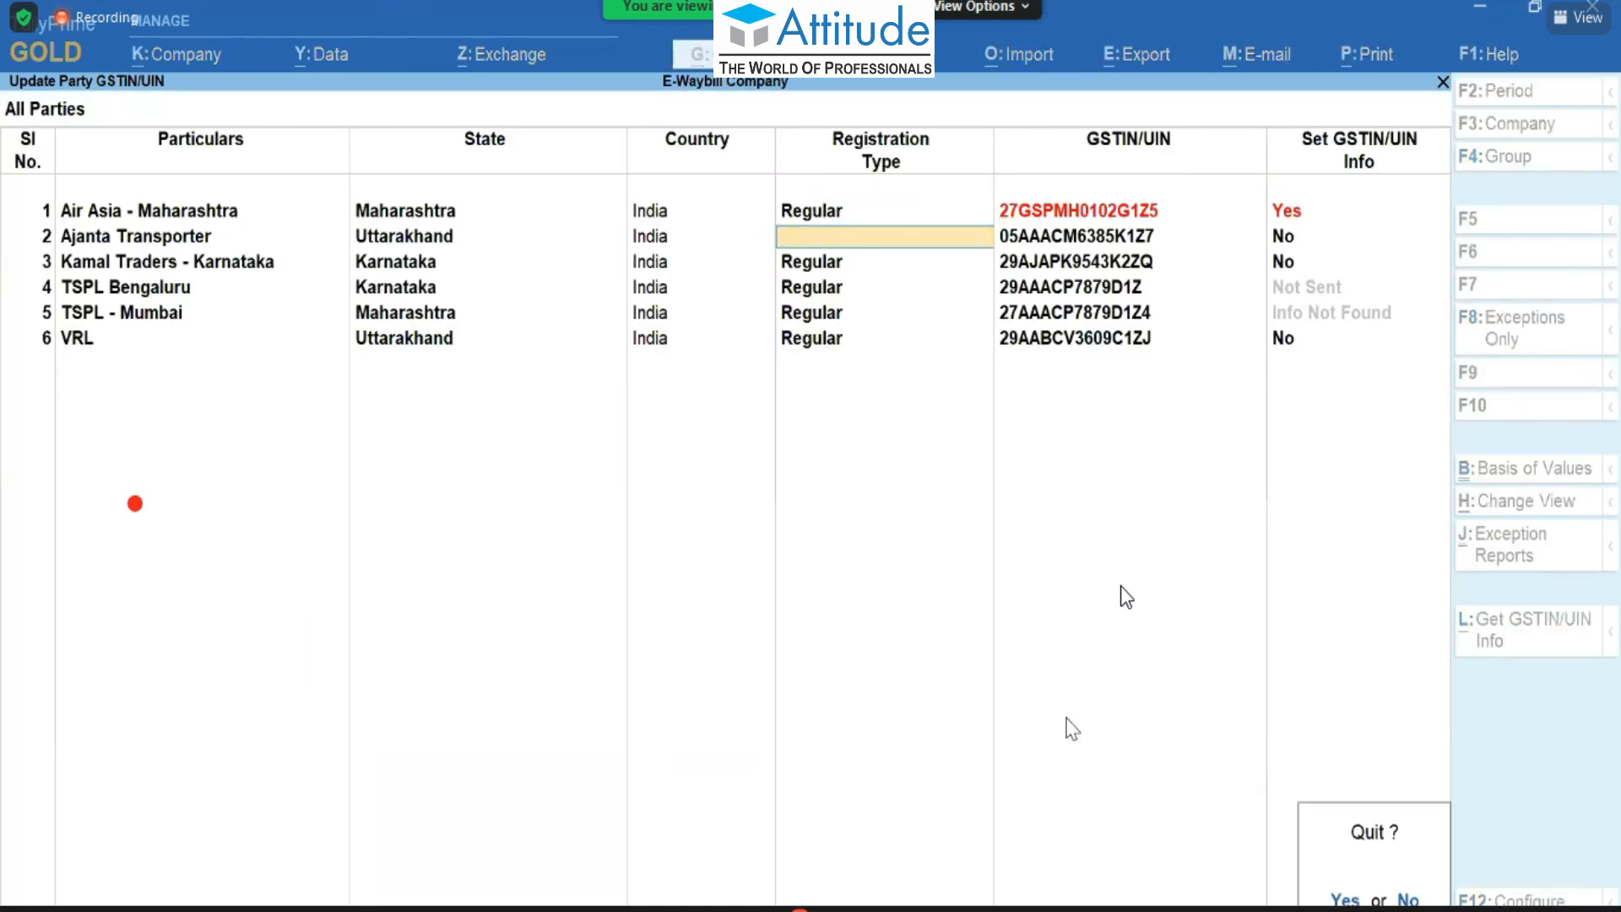
pyautogui.press('y')
pyautogui.press('Escape')
pyautogui.press('Down')
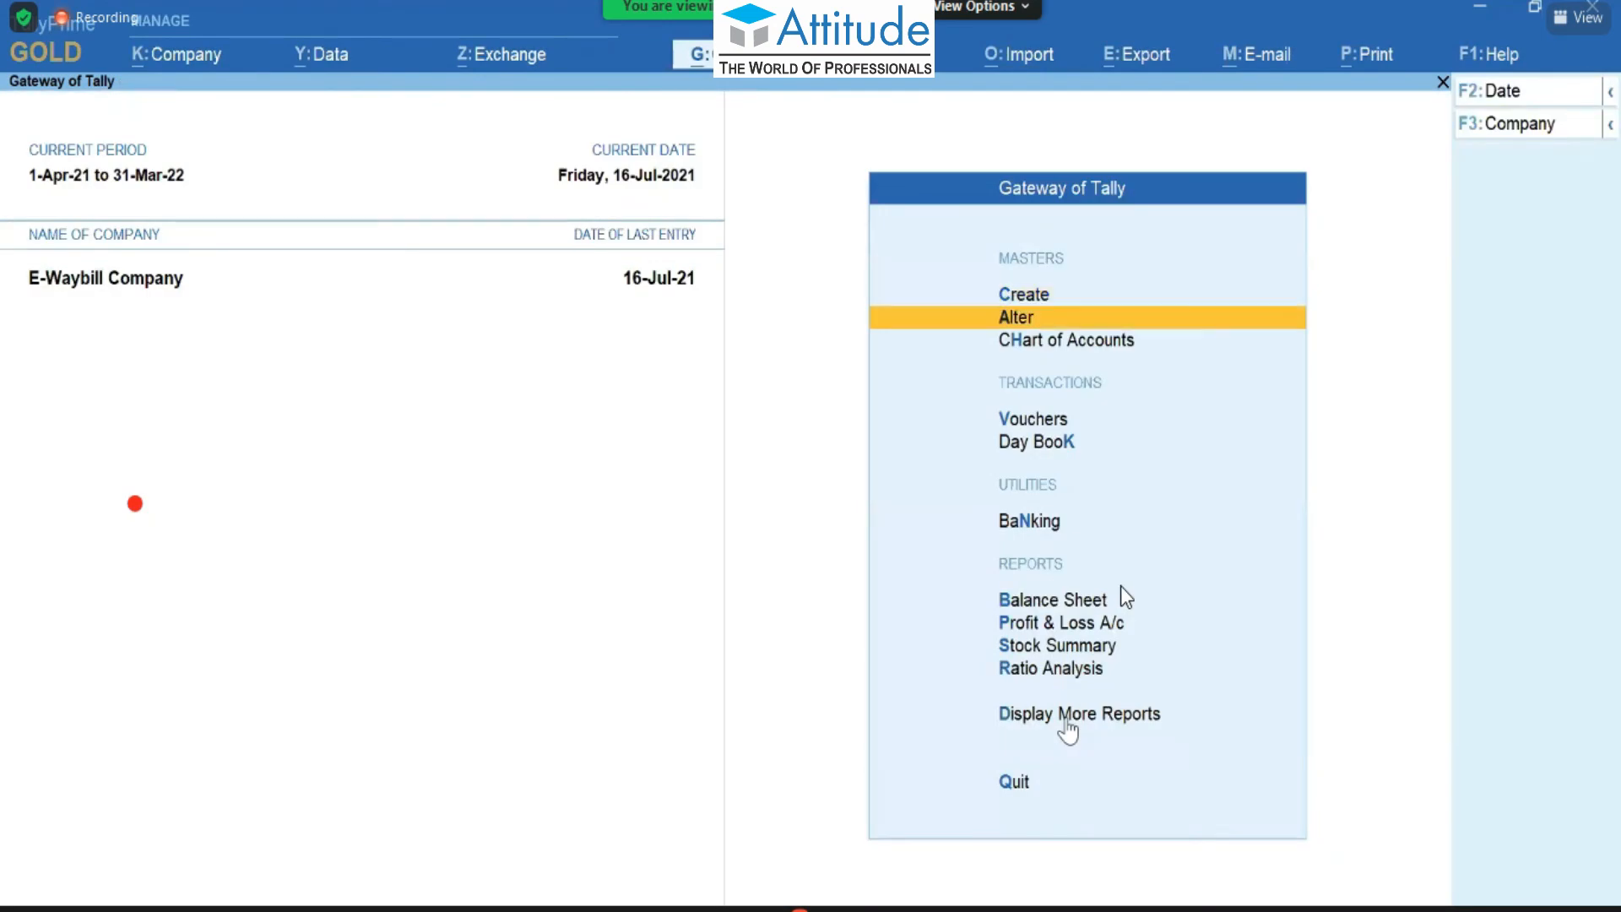
# - Open and close the master alteration list, then move through the Gateway menu
pyautogui.press('Return')
pyautogui.press('Escape')
pyautogui.press('Return')
pyautogui.press('Escape')
pyautogui.press('Down')
pyautogui.press('Down')
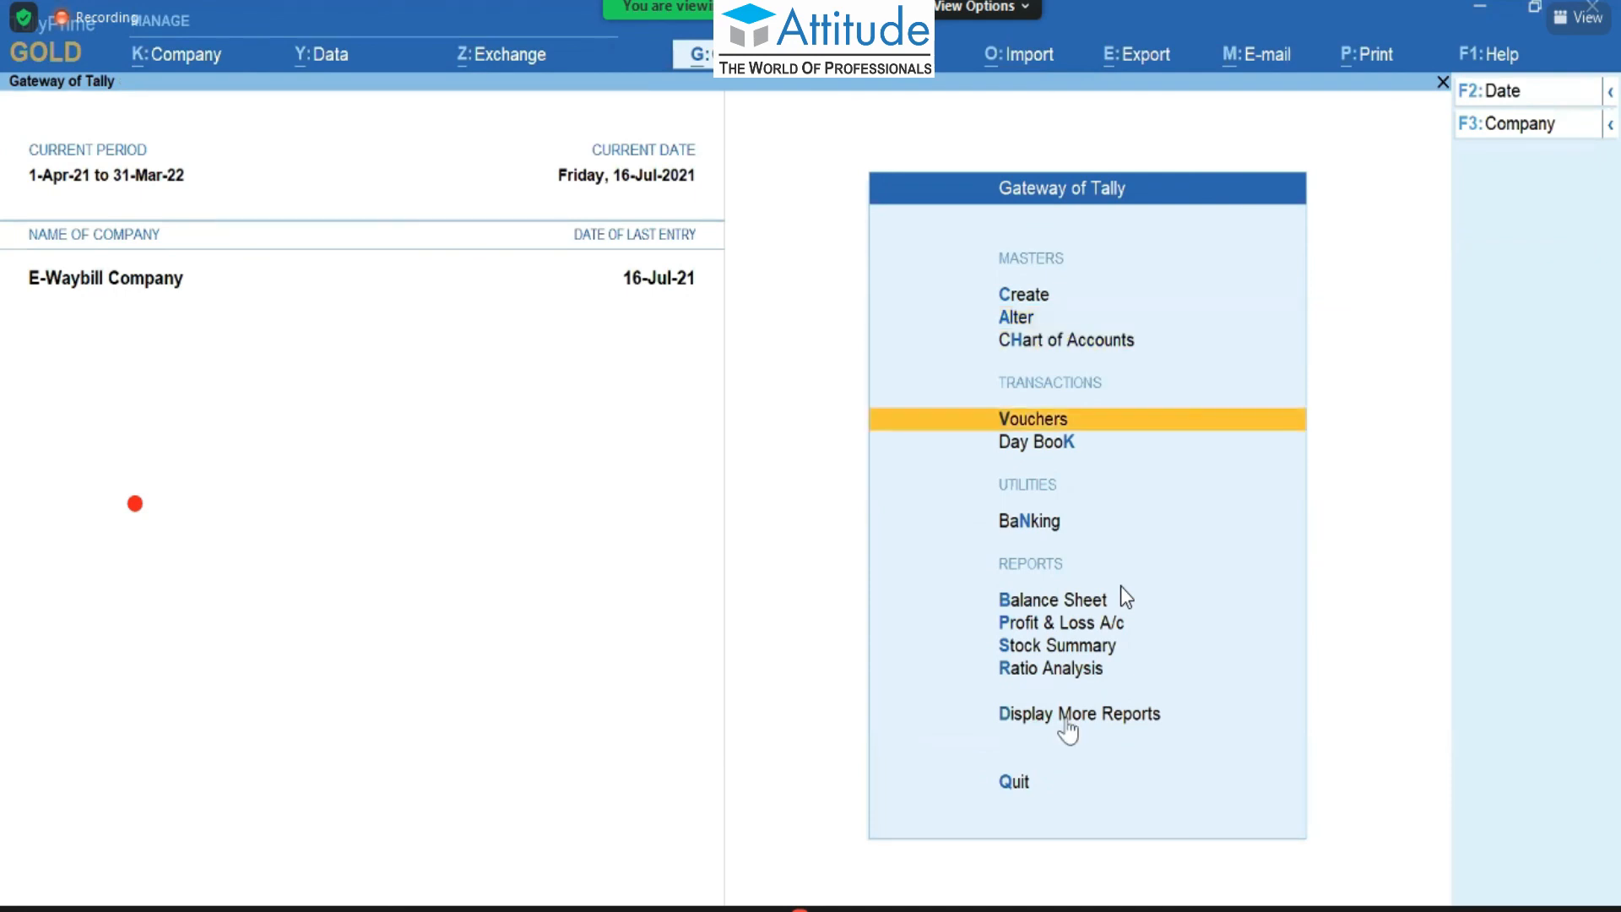
pyautogui.press('Down')
pyautogui.press('Down')
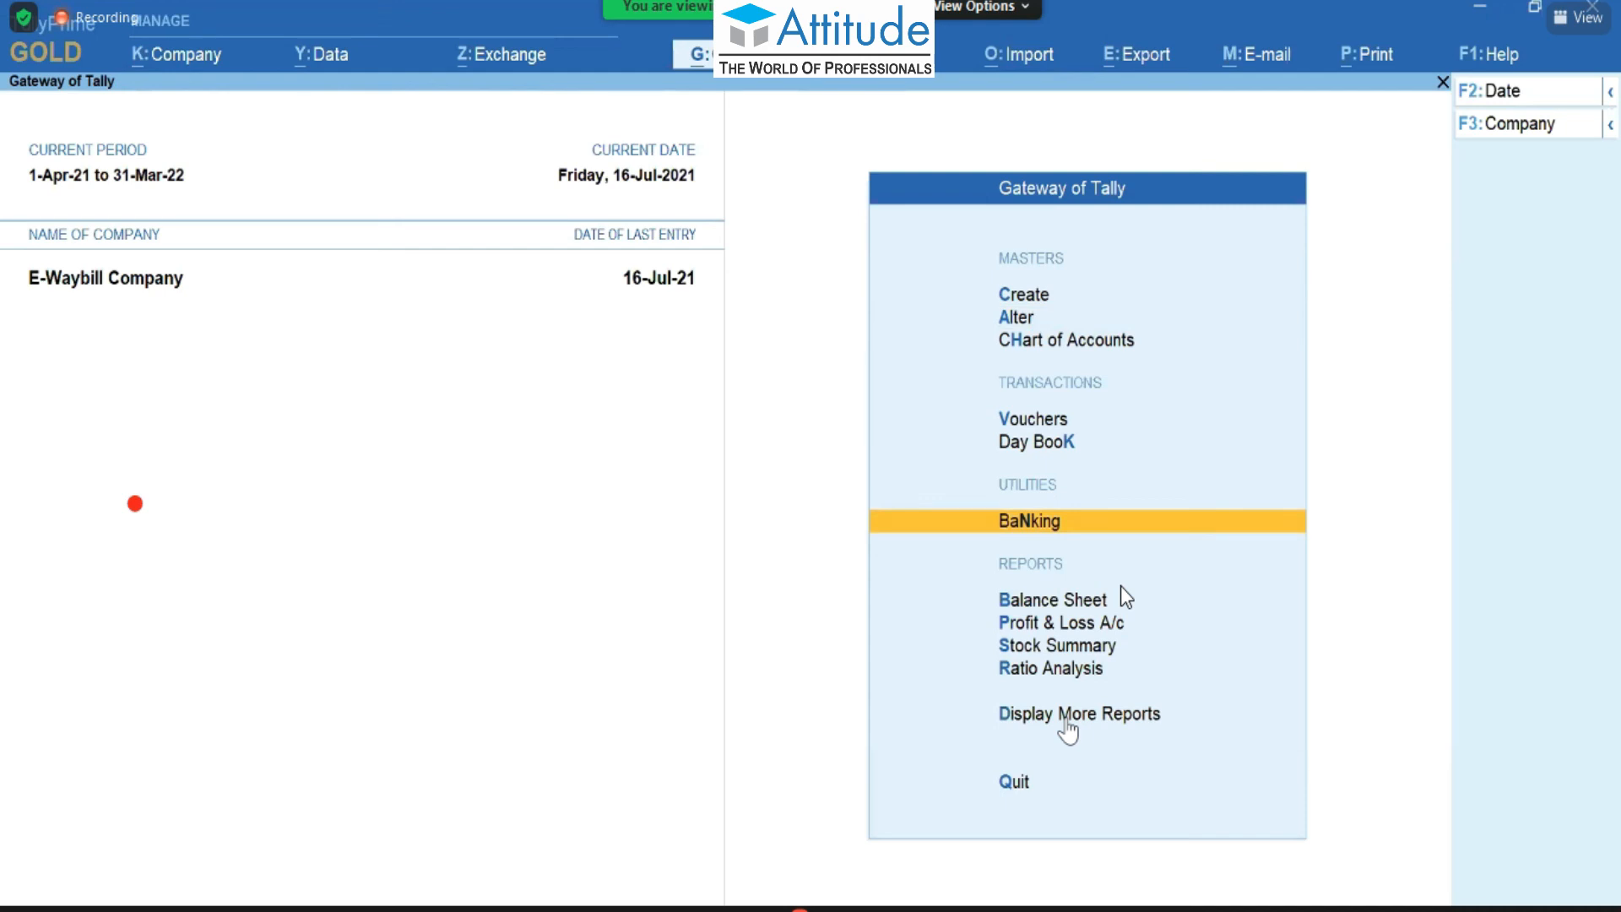
pyautogui.press('Up')
pyautogui.press('Up')
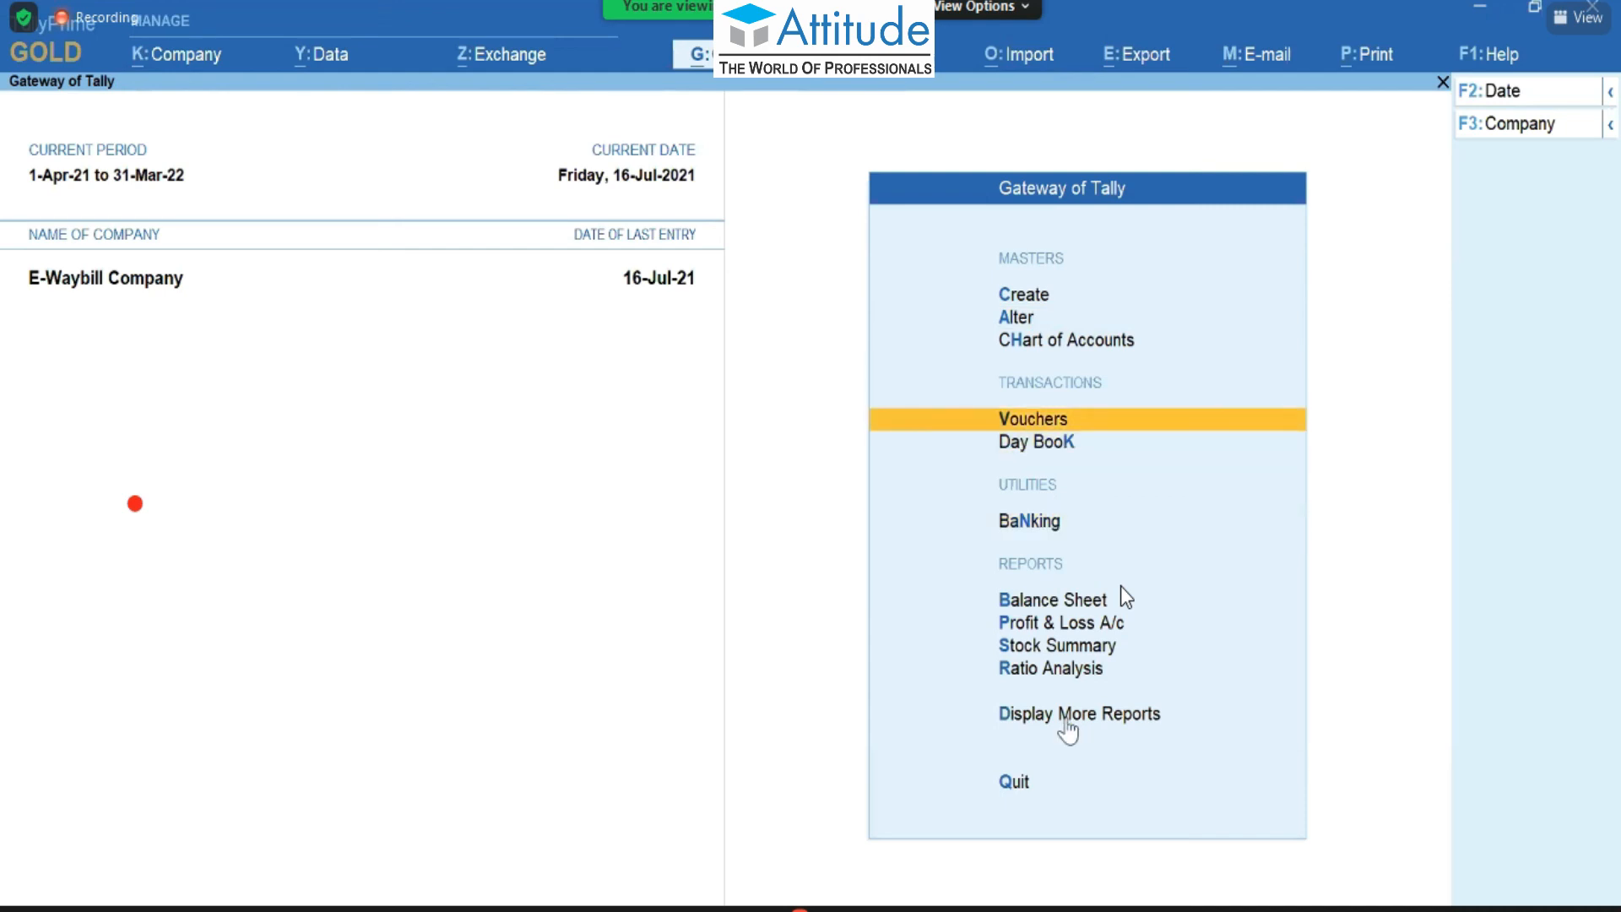
# - Open the GST Rate Setup report by searching 'Rate' with Alt+G
pyautogui.press('alt')
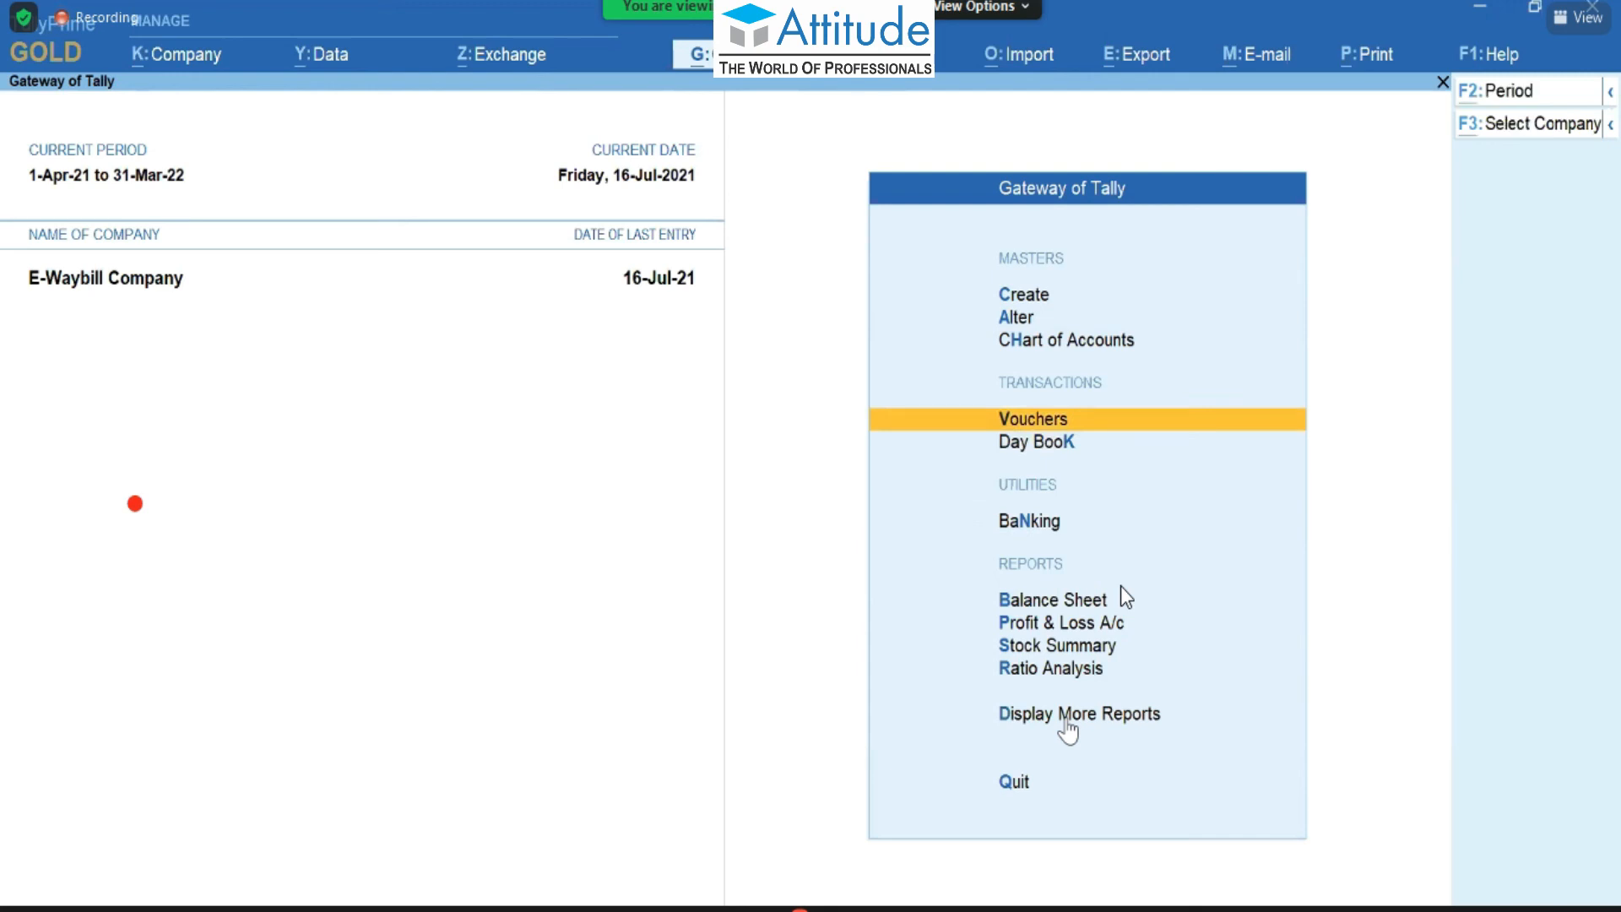
pyautogui.hotkey('alt', 'g')
pyautogui.write('Rate')
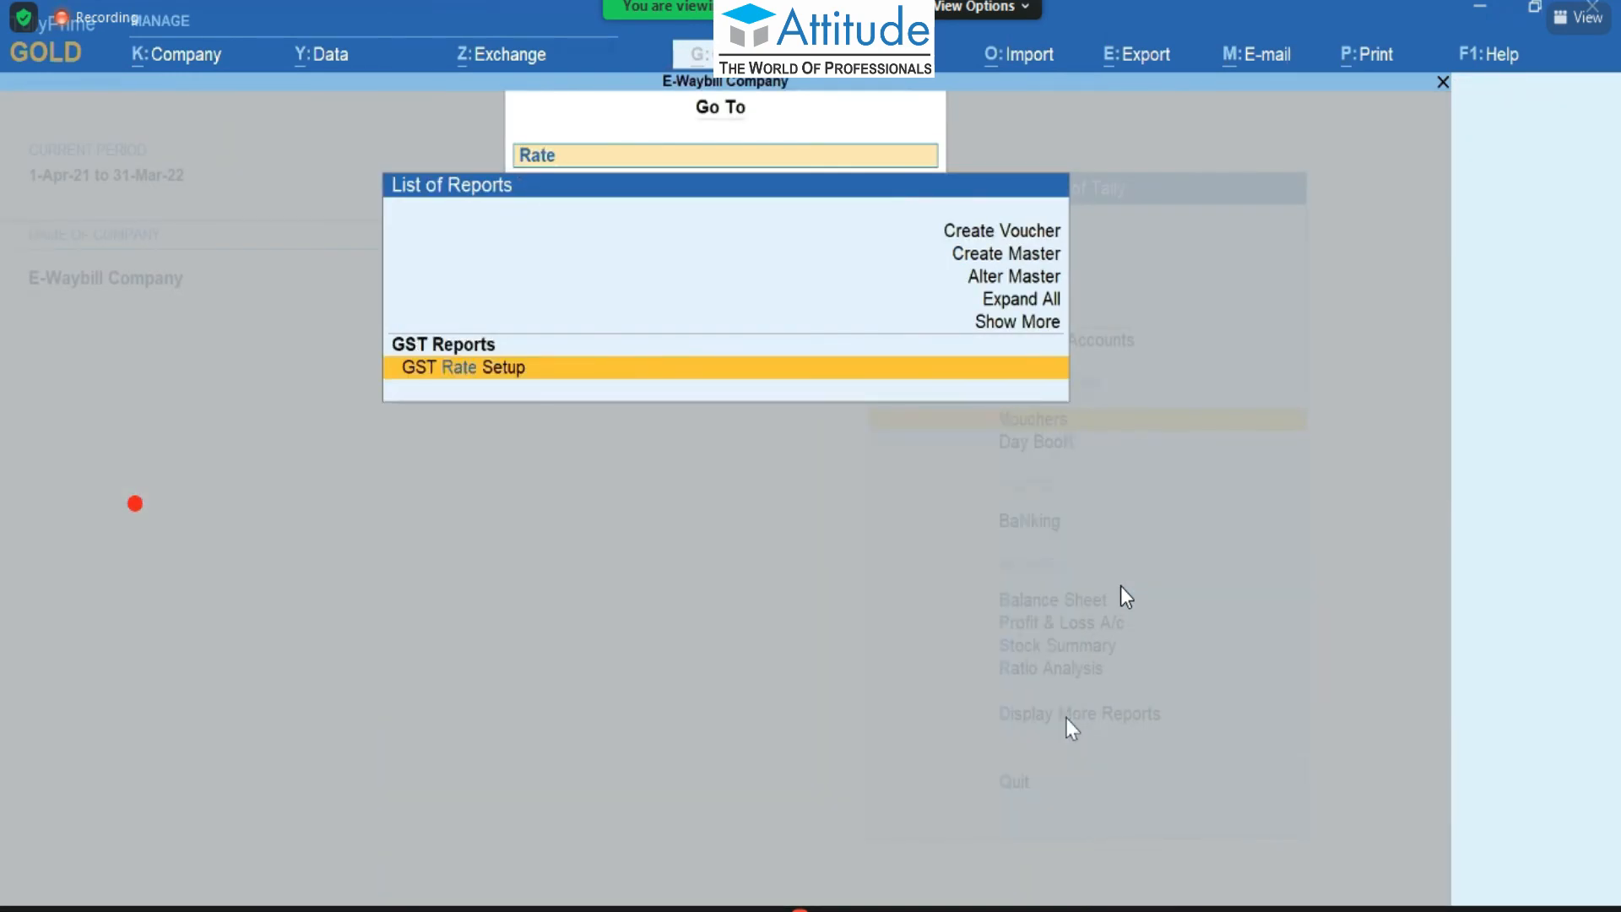
pyautogui.press('Return')
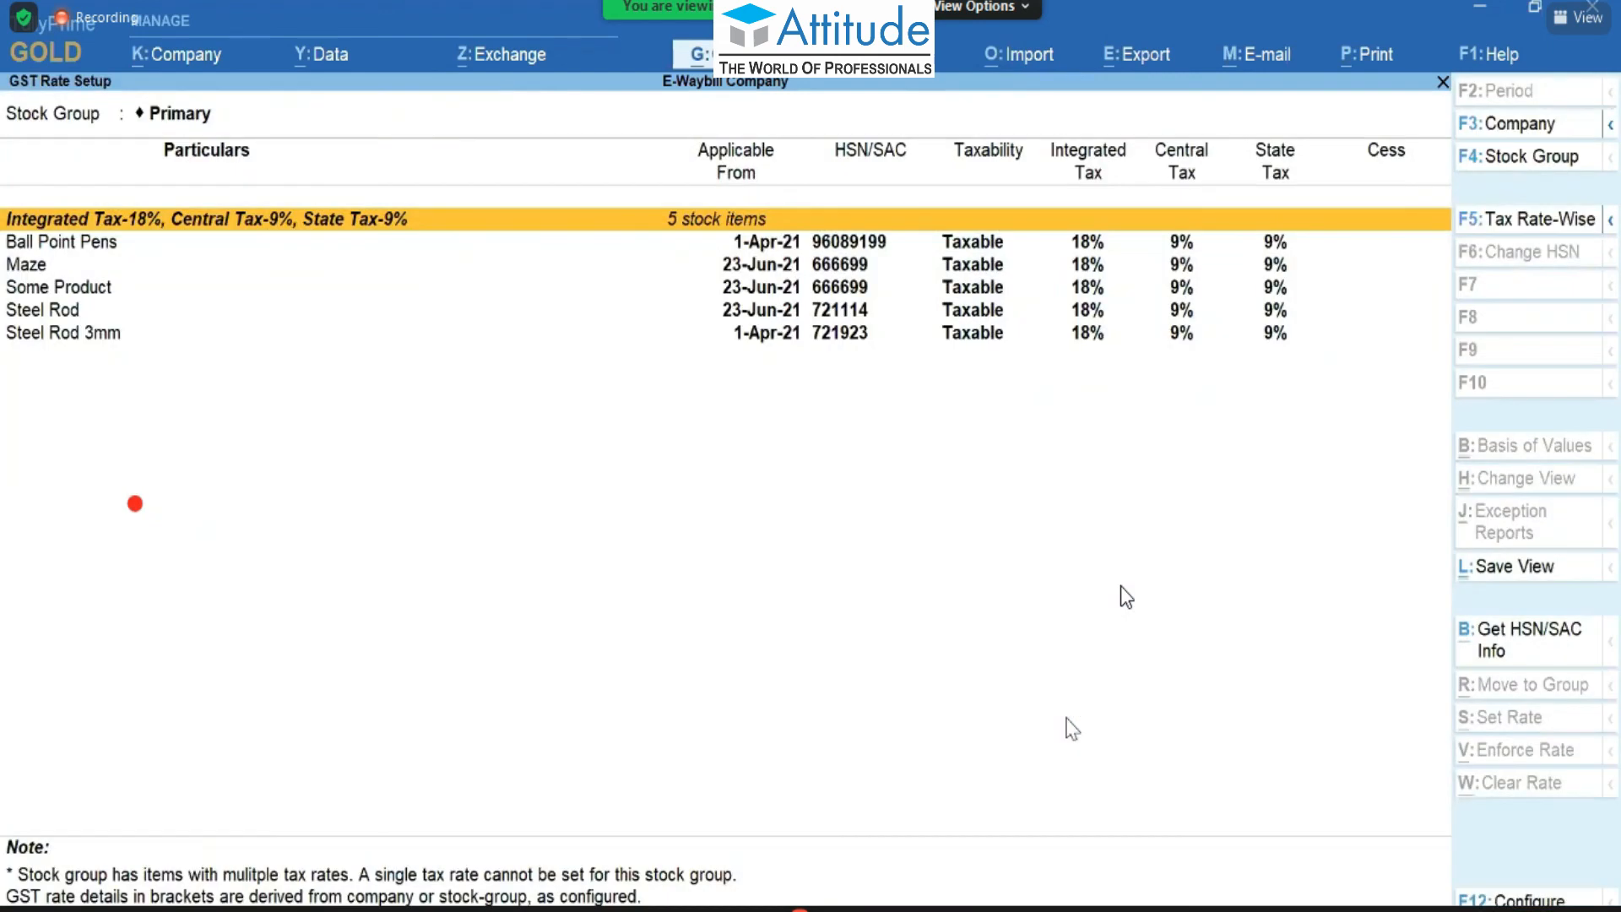
pyautogui.press('Down')
pyautogui.press('Down')
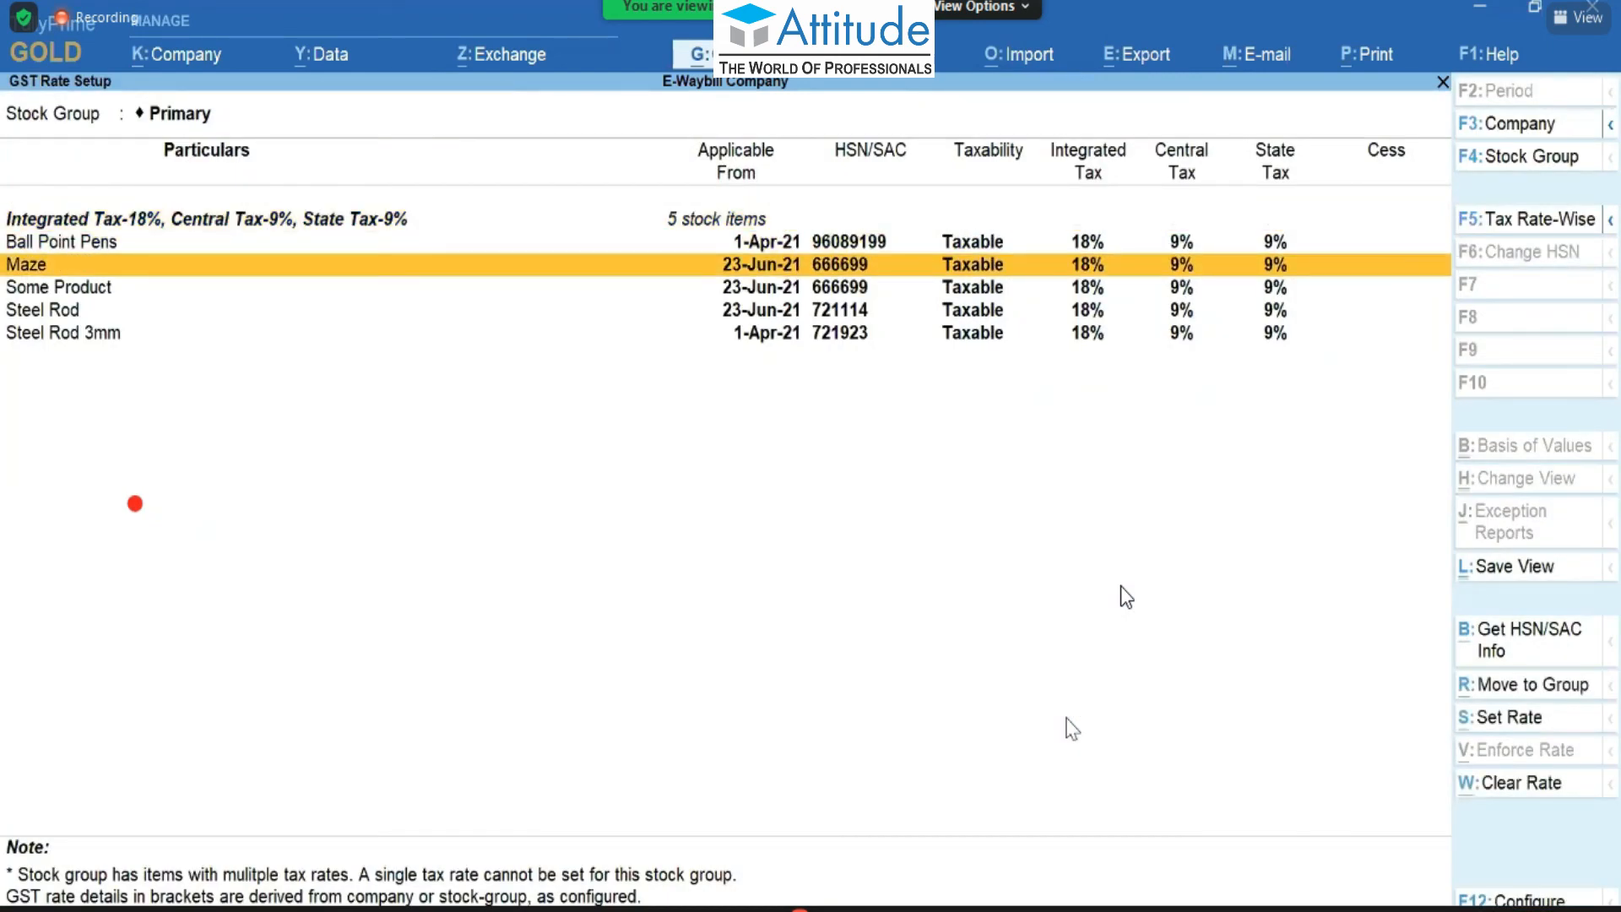
pyautogui.press('Up')
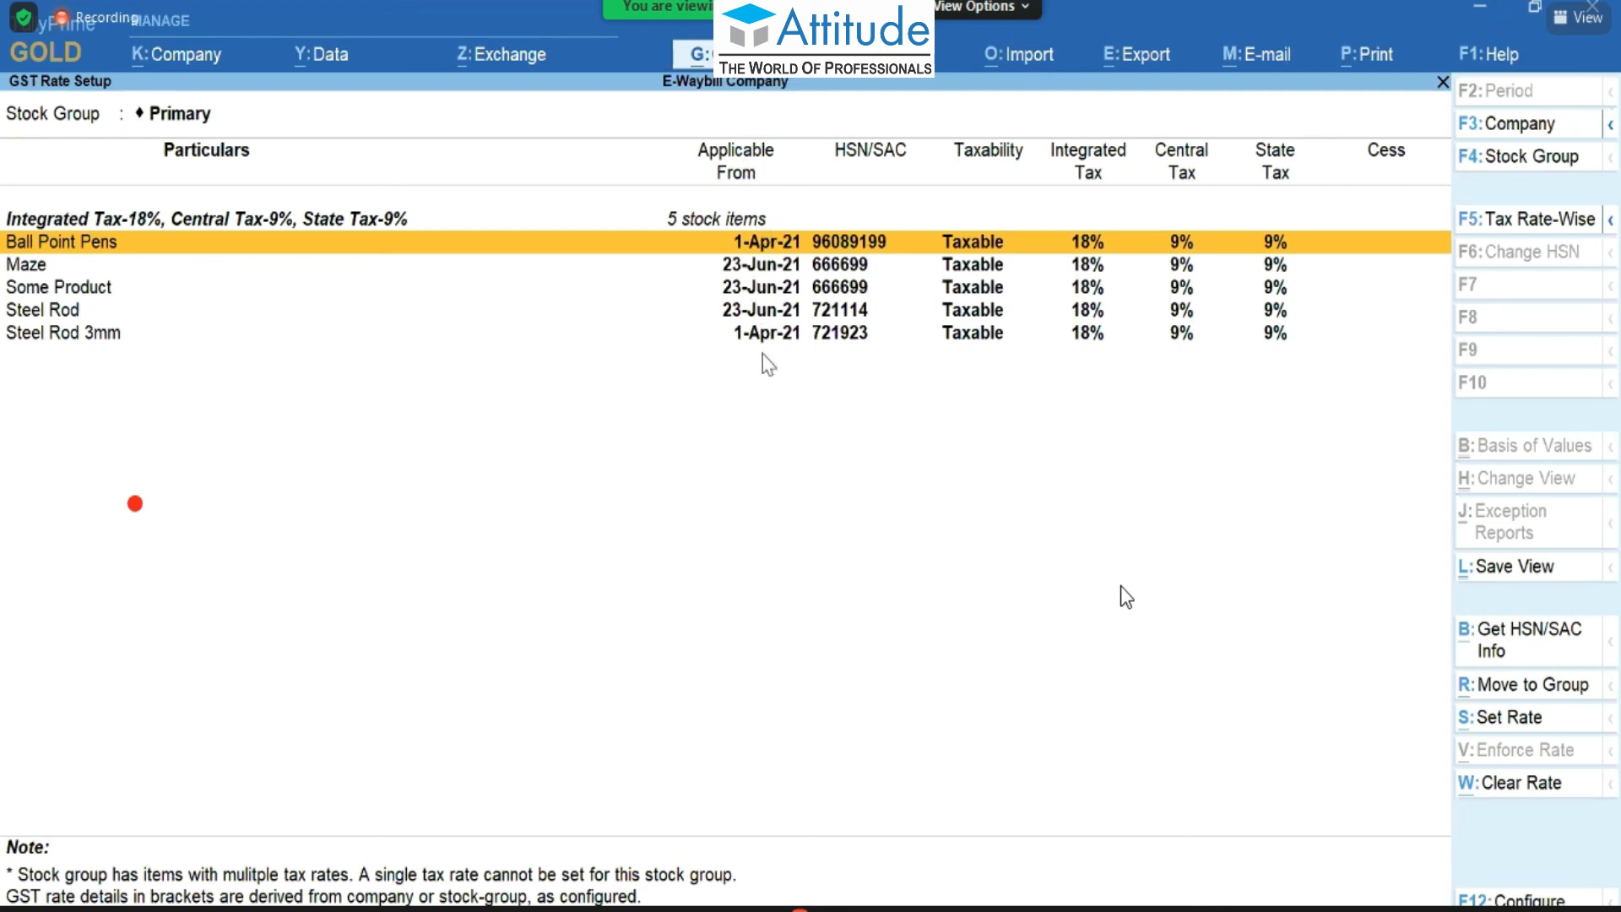
# - Mark Ball Point Pens, Some Product and Steel Rod, then select all five stock items
pyautogui.press('space')
pyautogui.press('Down')
pyautogui.press('Down')
pyautogui.press('space')
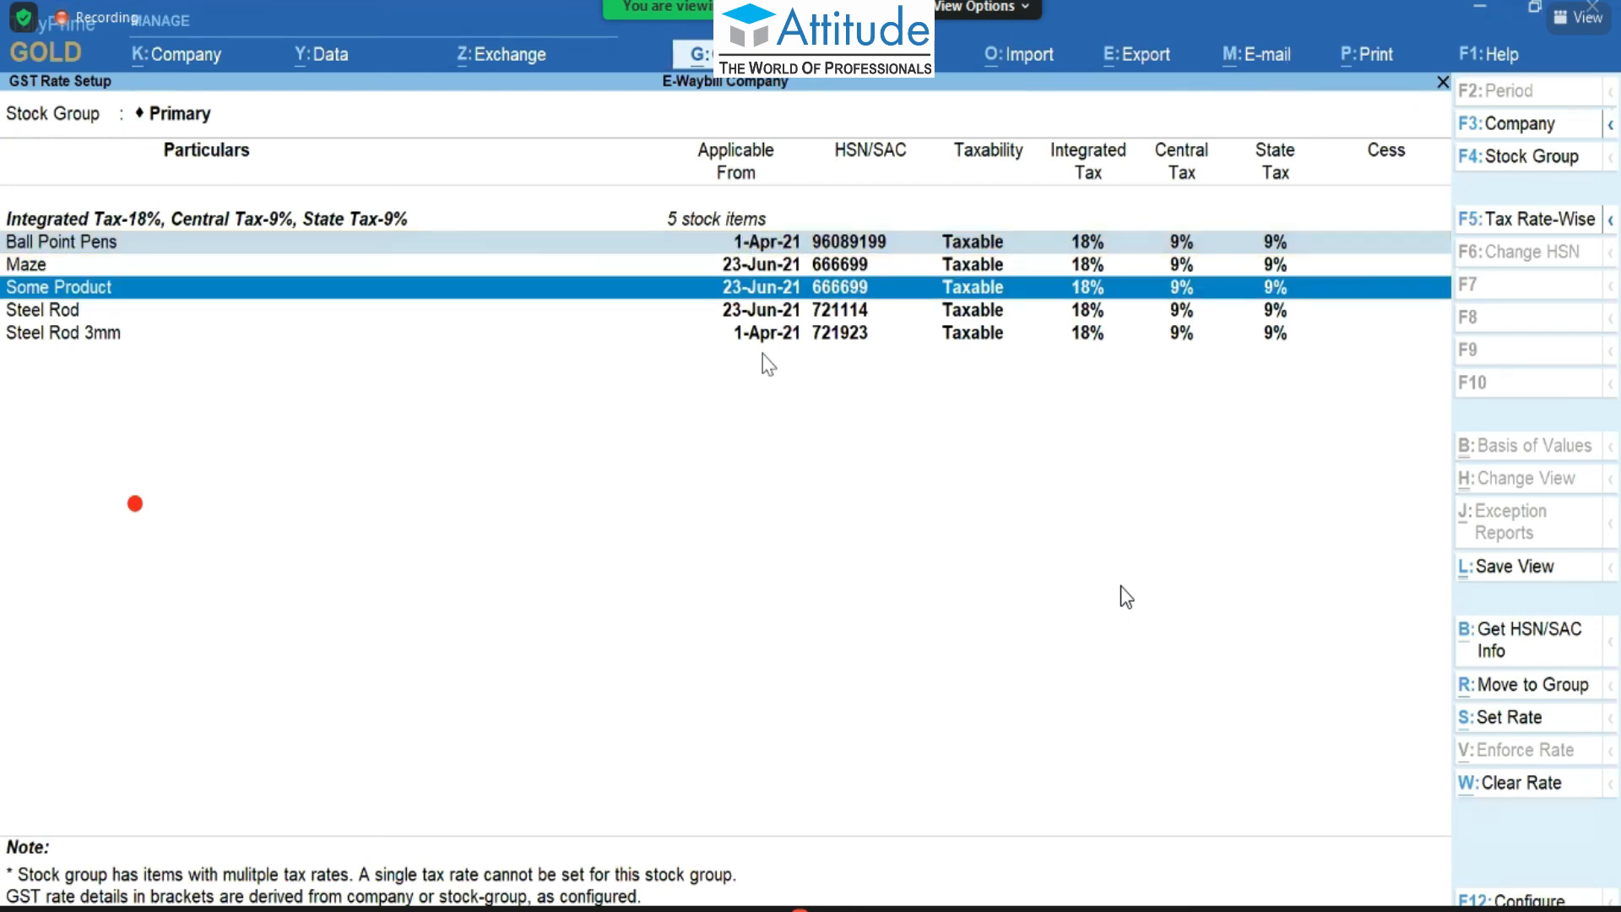
pyautogui.press('Down')
pyautogui.press('Down')
pyautogui.press('Up')
pyautogui.press('space')
pyautogui.press('Down')
pyautogui.press('Up')
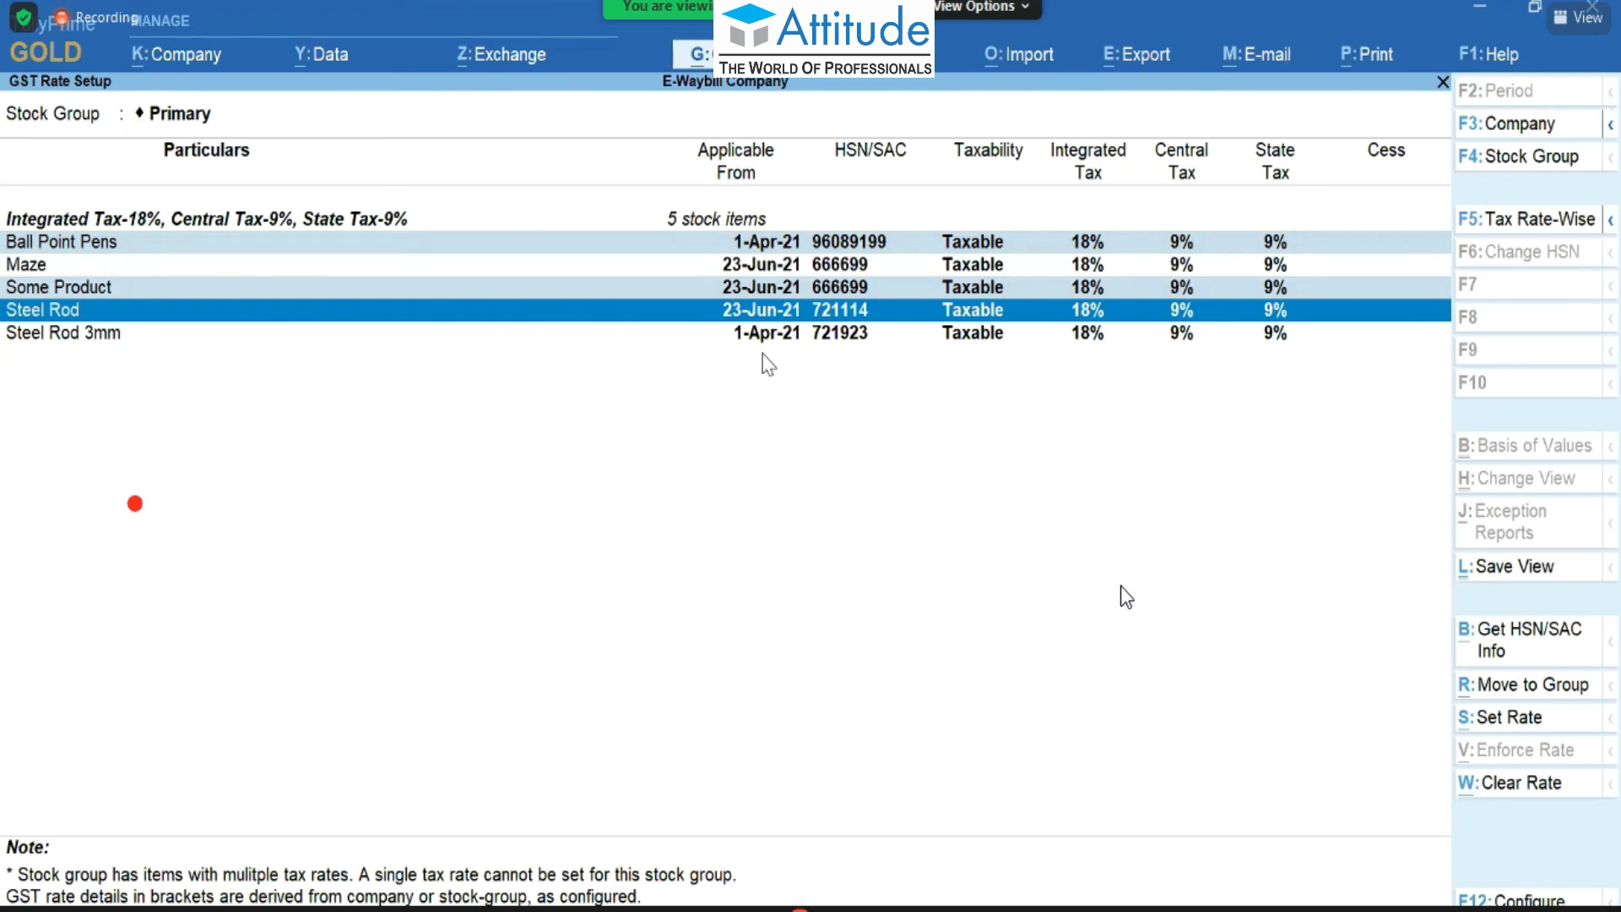
pyautogui.press('alt')
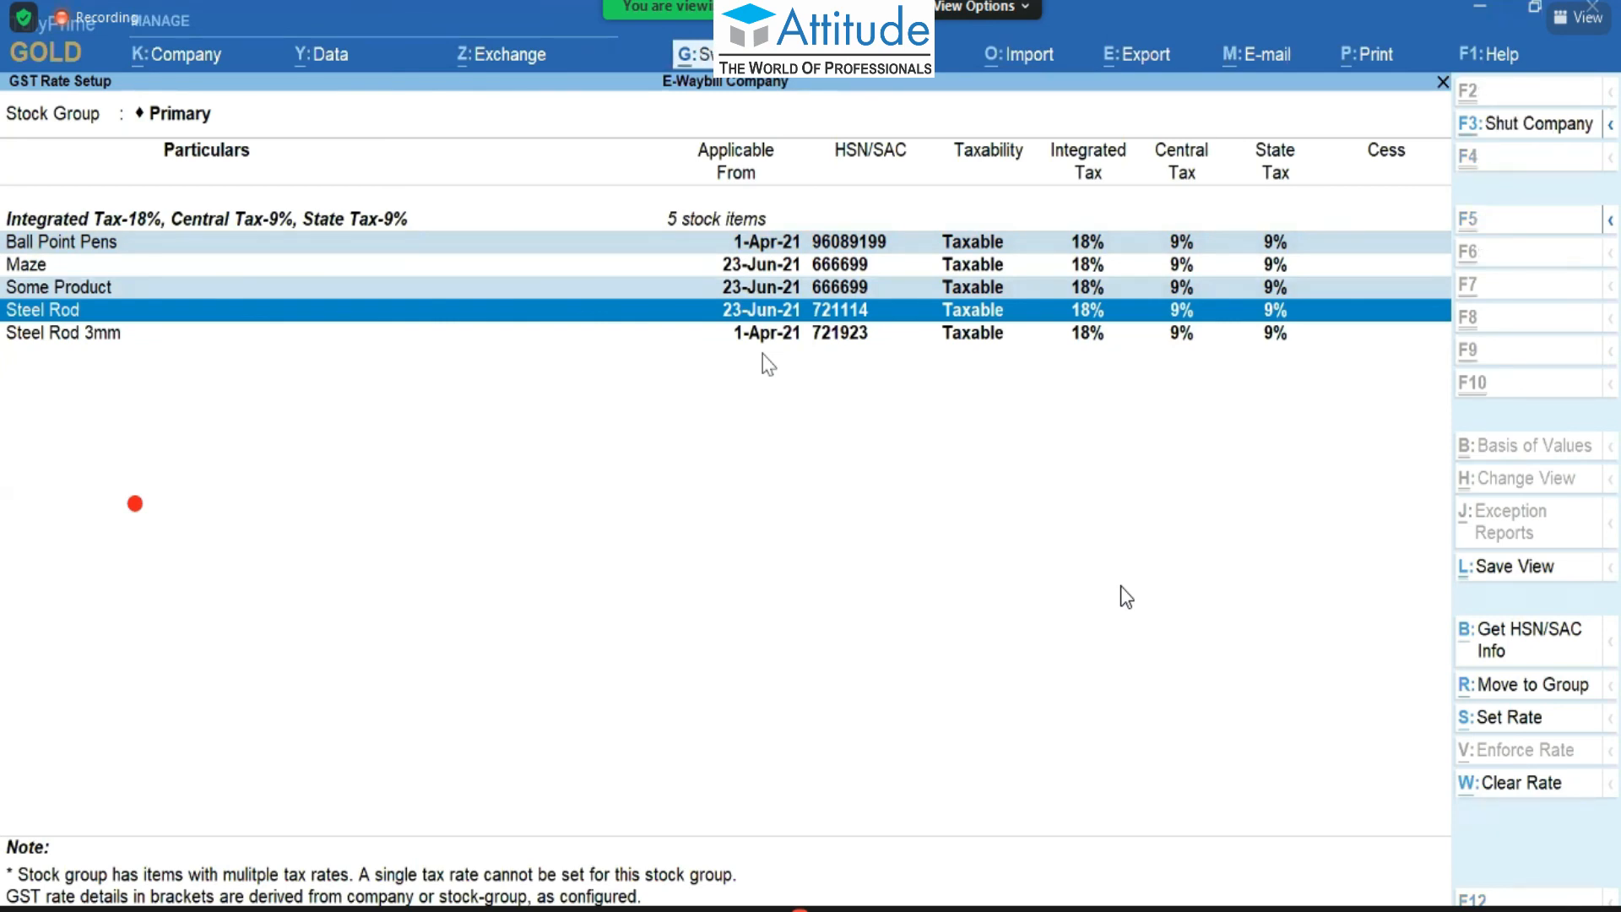
pyautogui.hotkey('ctrl', 'space')
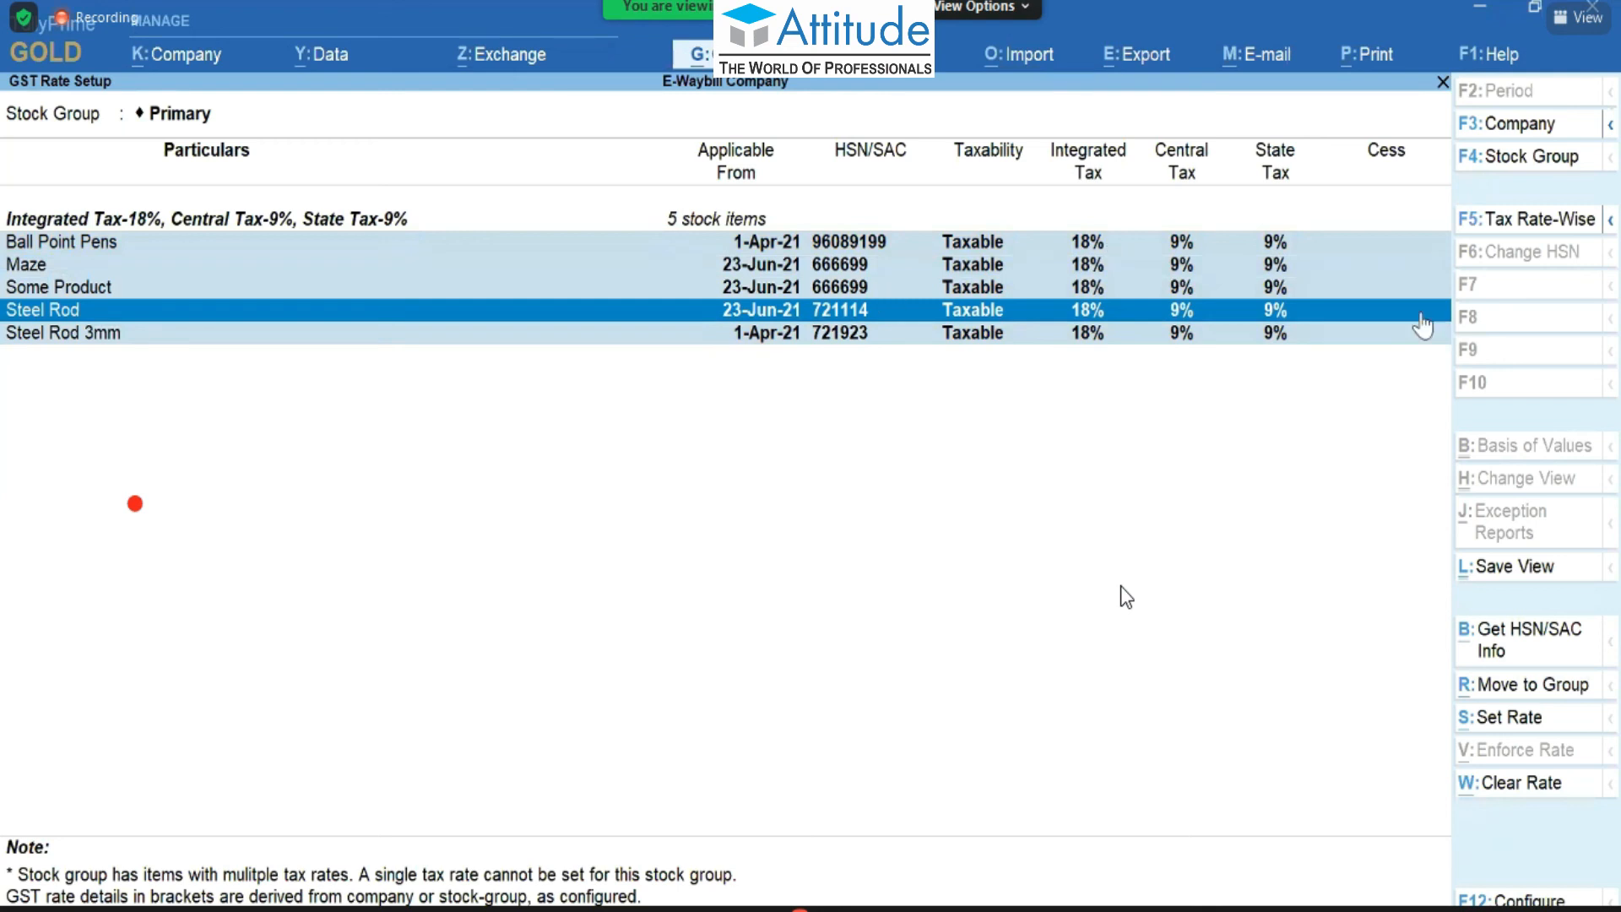
# - Get HSN/SAC info for the five items and view the detailed results: Maze and Some Product rejected
pyautogui.click(1532, 665)
pyautogui.press('Return')
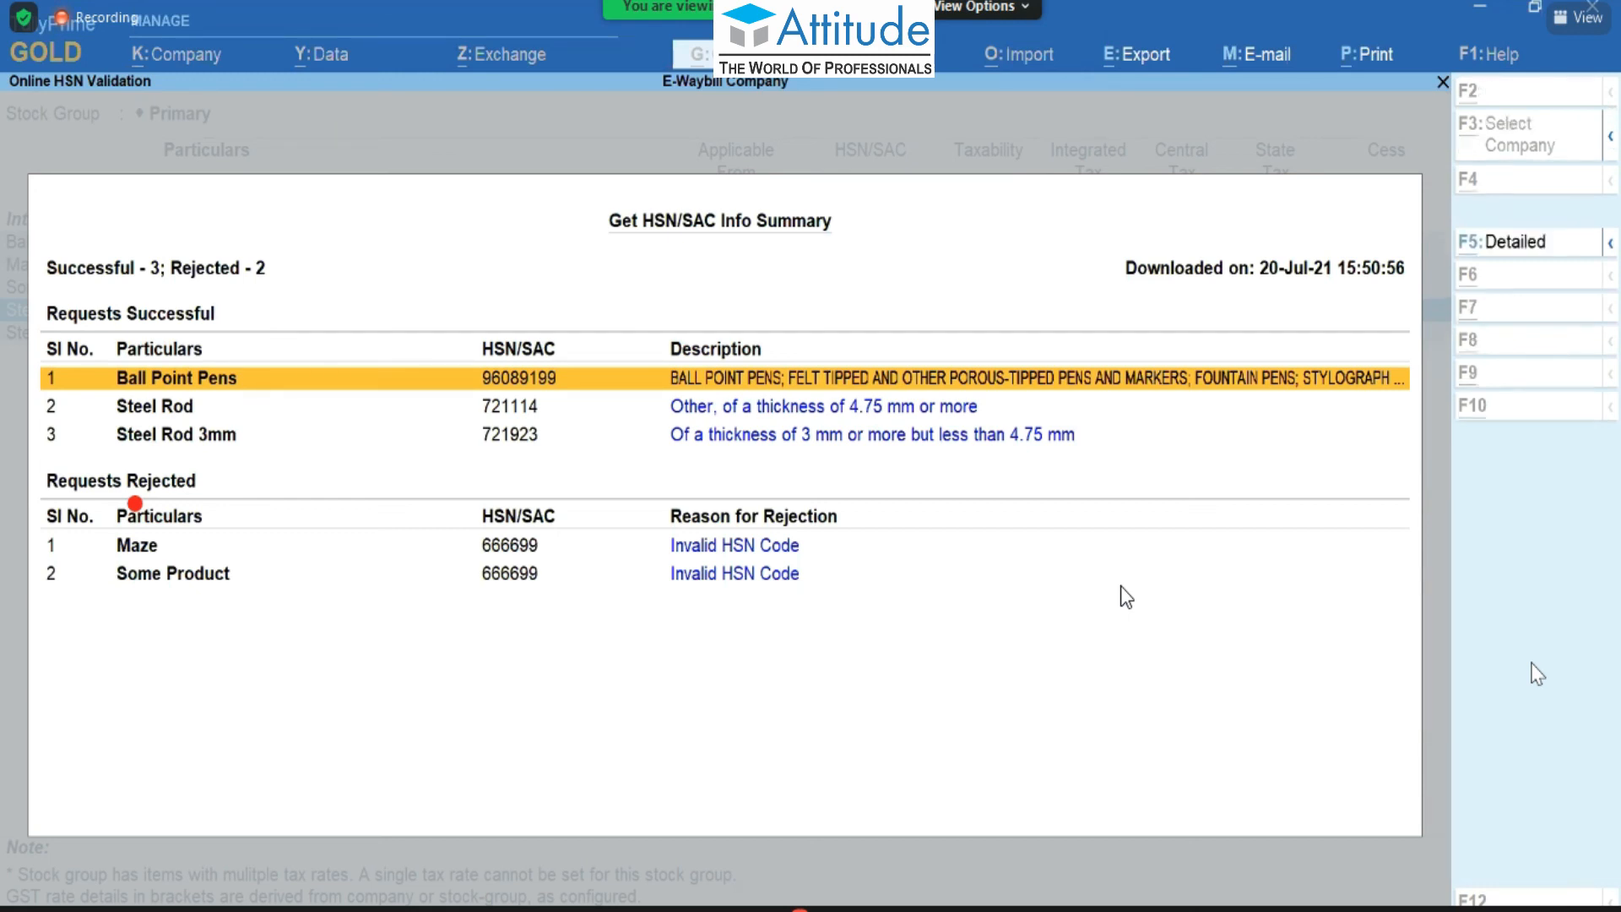
pyautogui.hotkey('alt', 'F5')
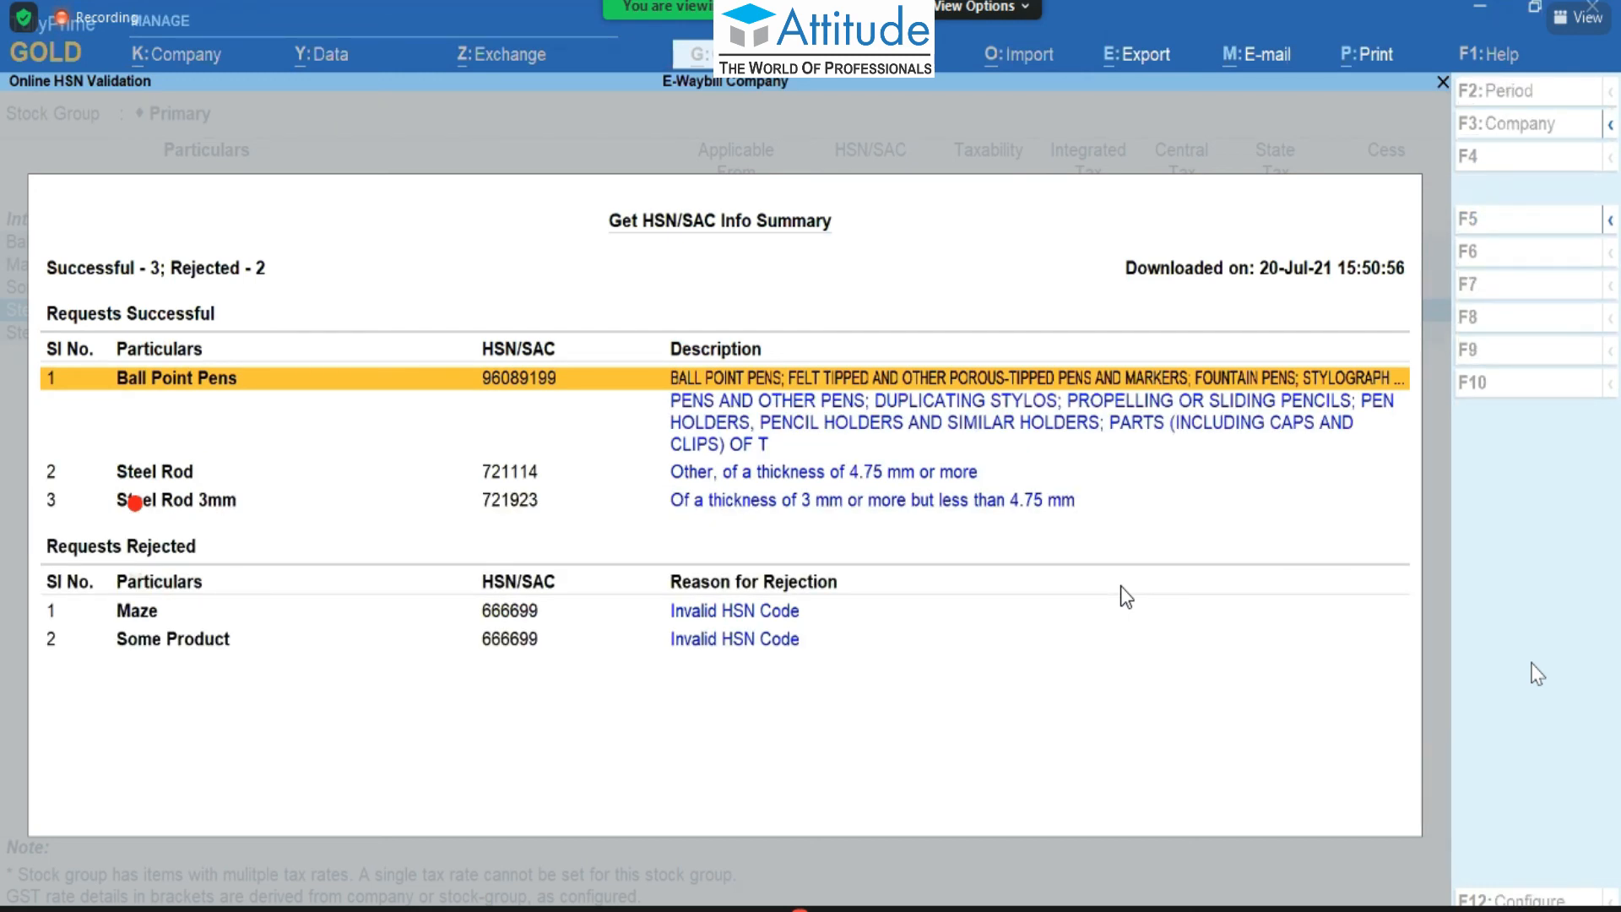
pyautogui.press('Down')
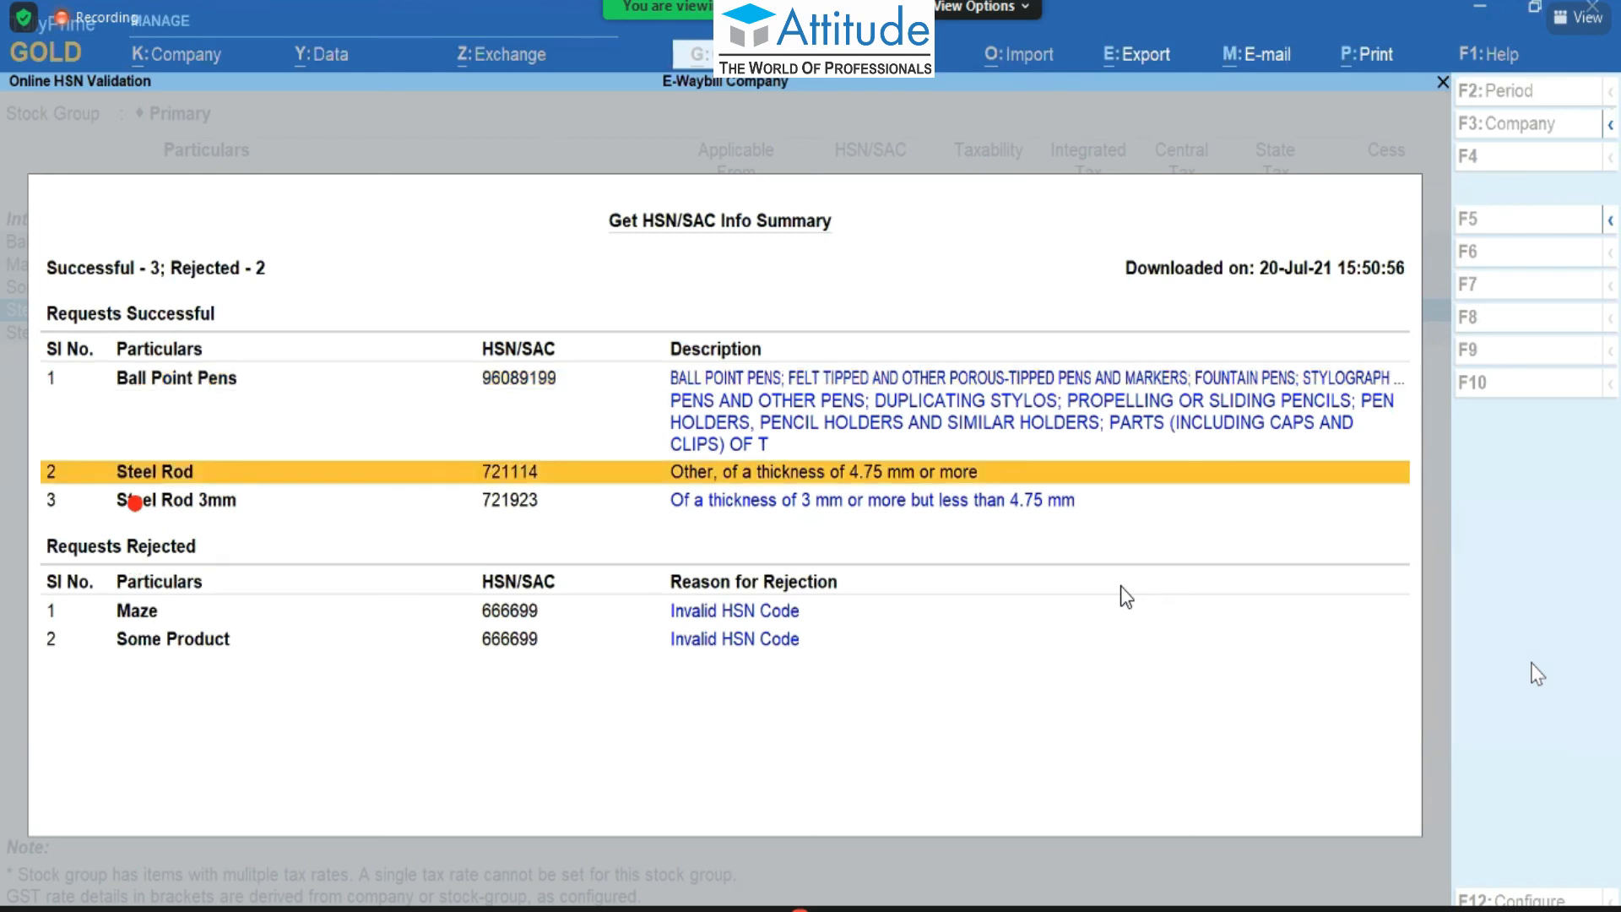